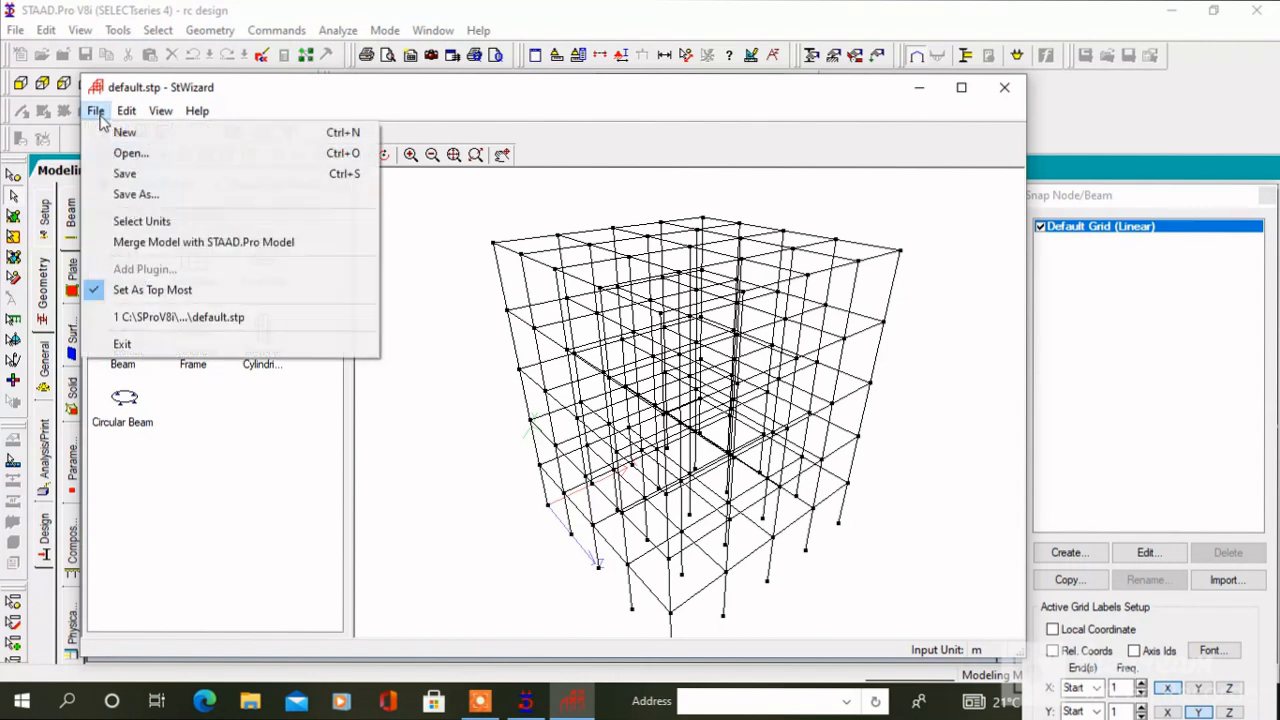
# - Merge the wizard's frame prototype into the STAAD.Pro model at its proposed location
pyautogui.click(155, 242)
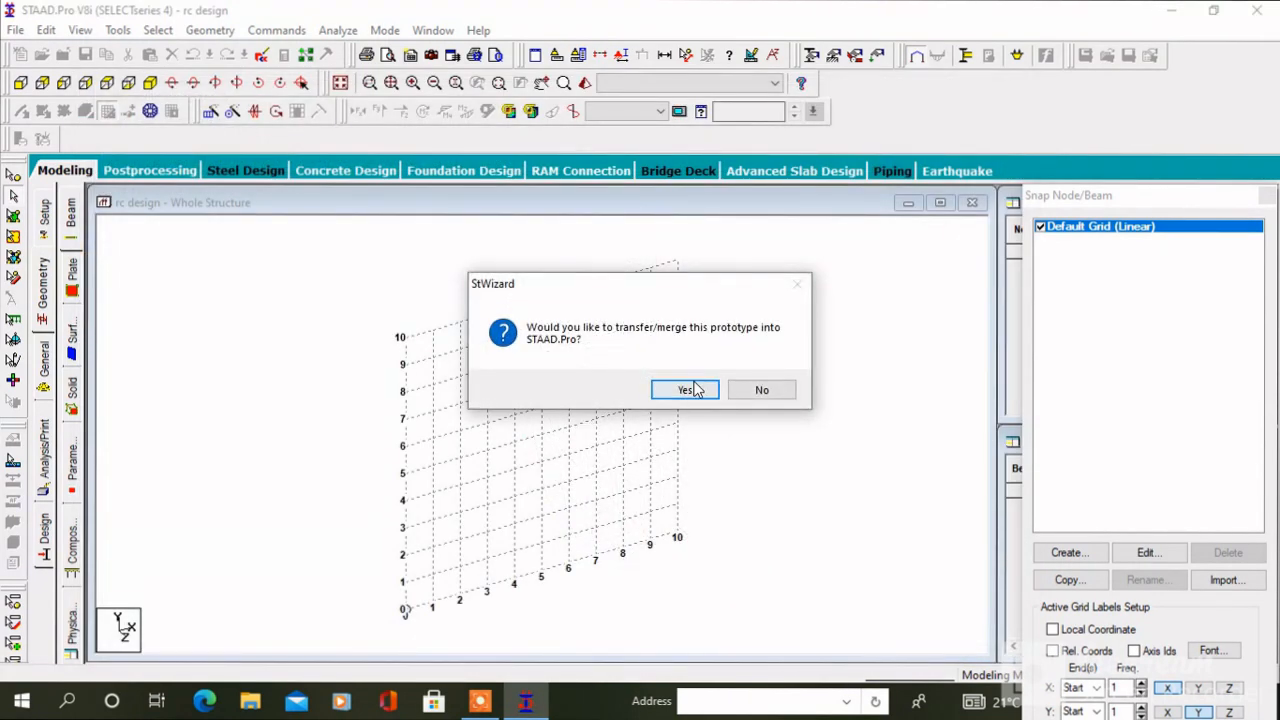
pyautogui.click(695, 389)
pyautogui.click(742, 268)
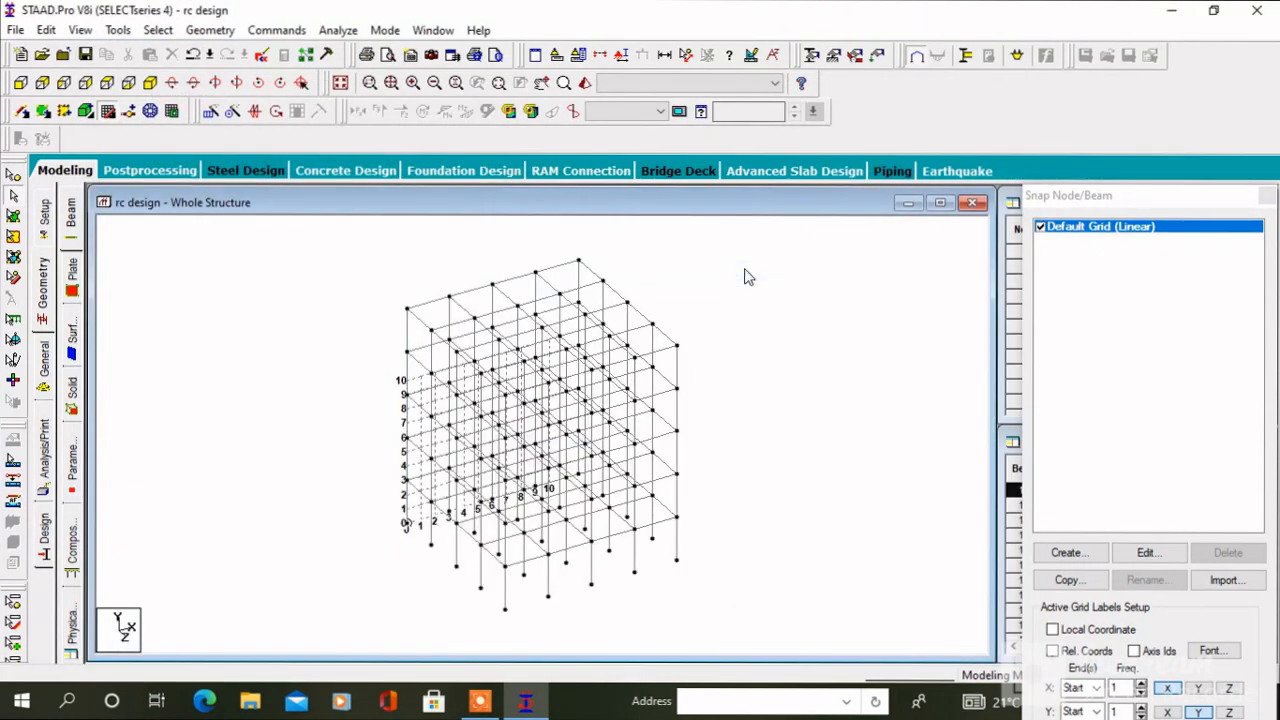
# - Create a fixed support definition for the structure
pyautogui.click(44, 385)
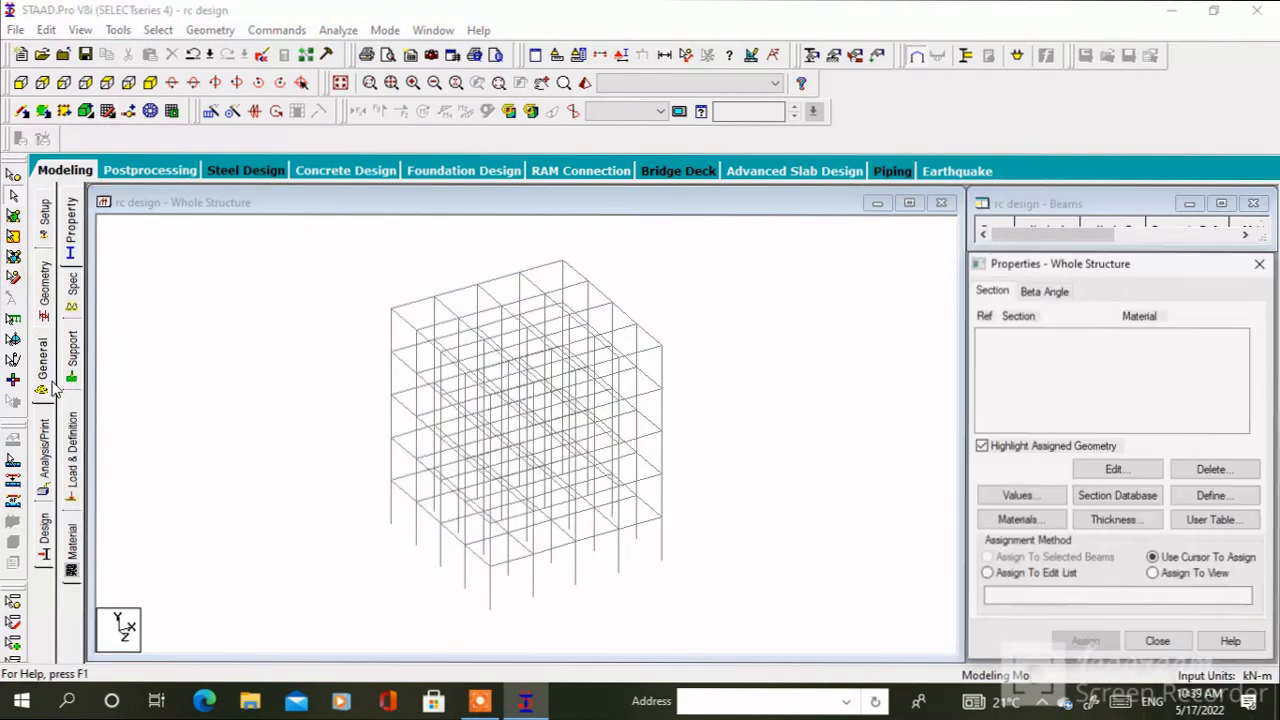
pyautogui.click(73, 355)
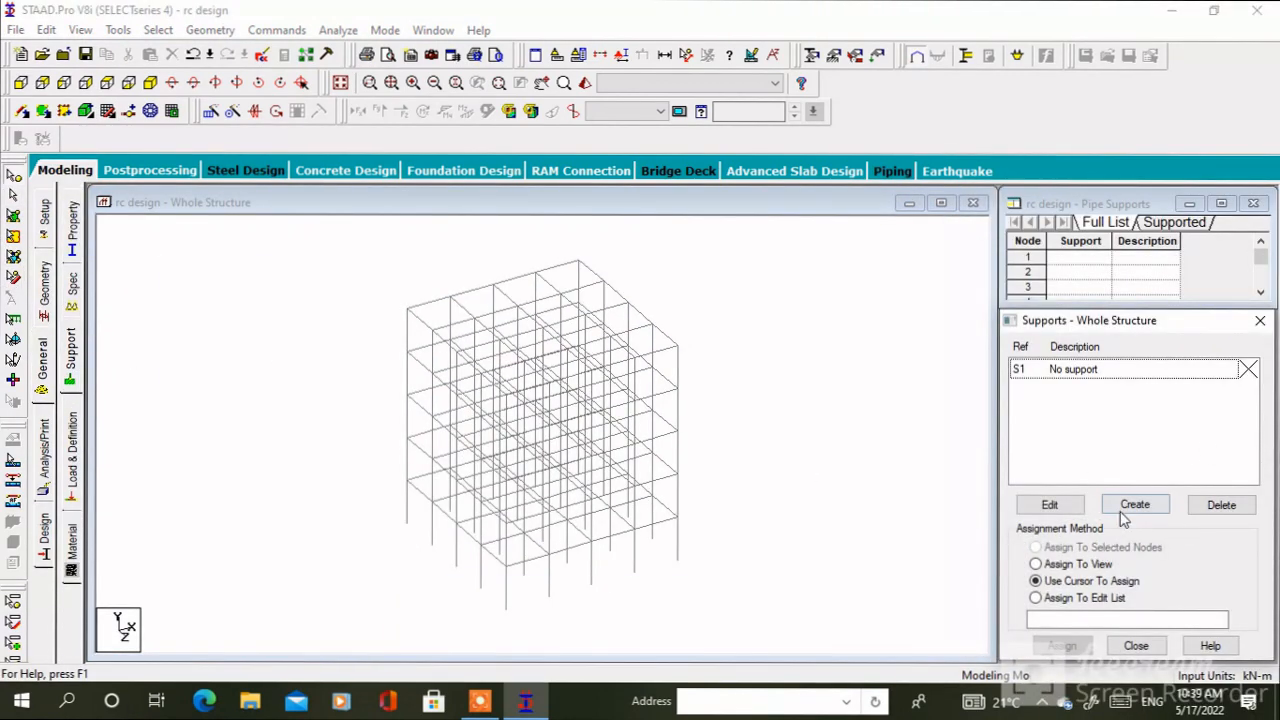
pyautogui.click(1121, 510)
pyautogui.click(978, 666)
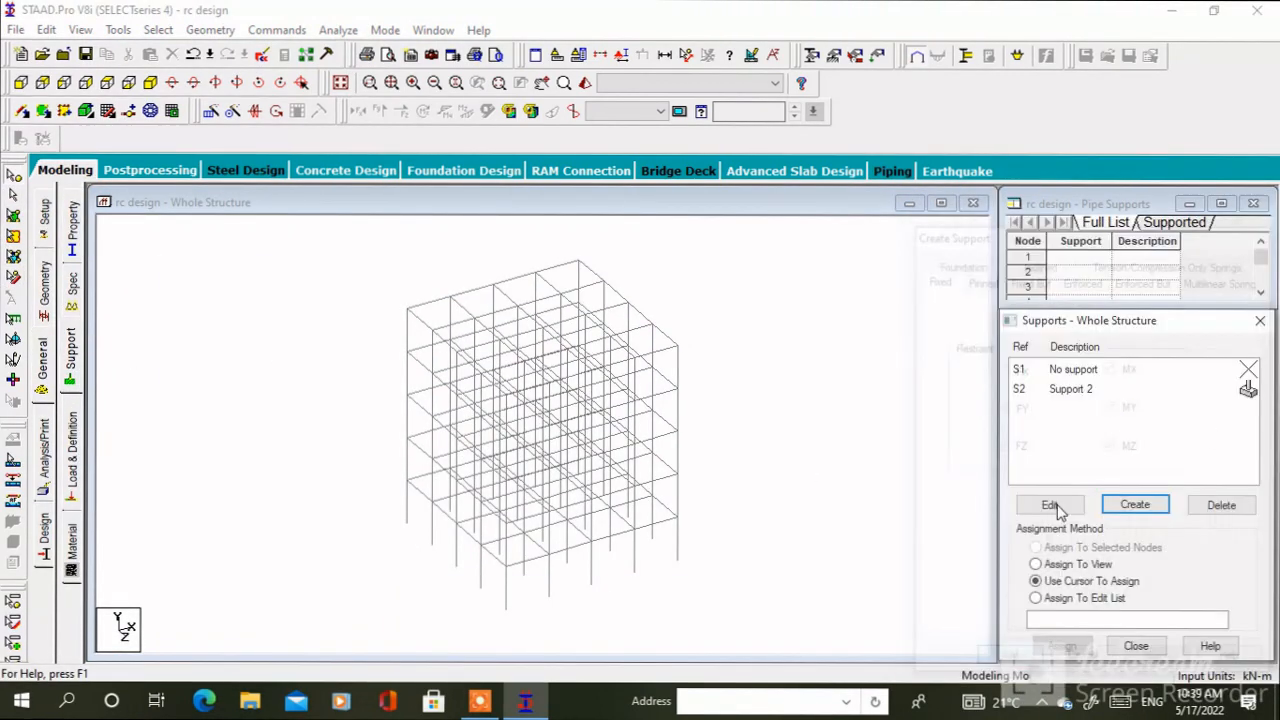
# - Assign the fixed support to all base nodes of the frame, selecting them in the front view
pyautogui.click(1066, 392)
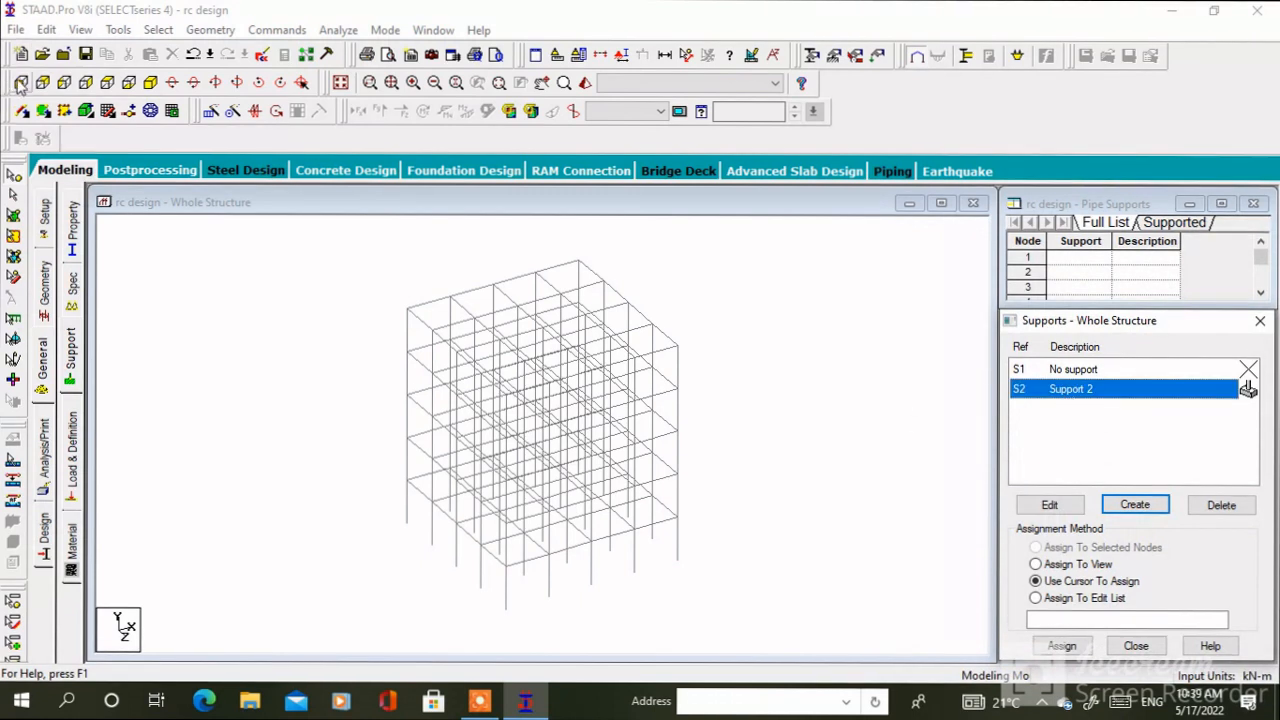
pyautogui.click(21, 82)
pyautogui.moveTo(771, 617); pyautogui.dragTo(377, 603)
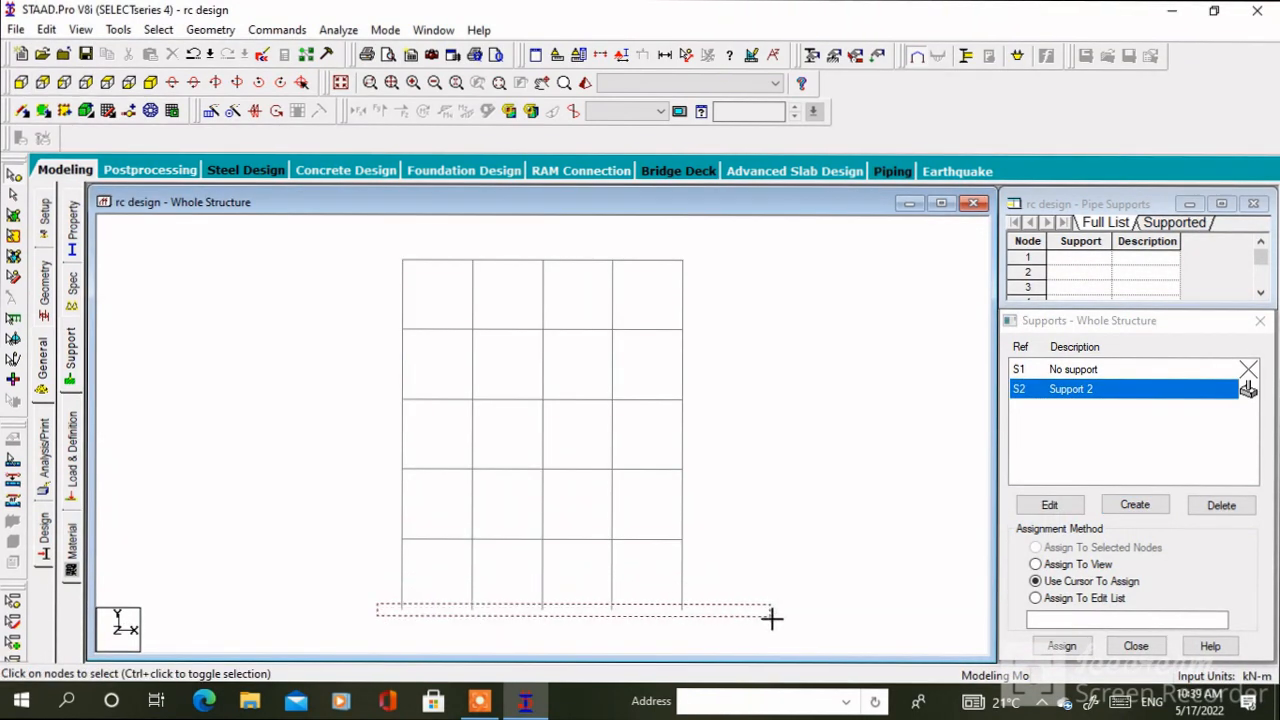
pyautogui.click(1072, 648)
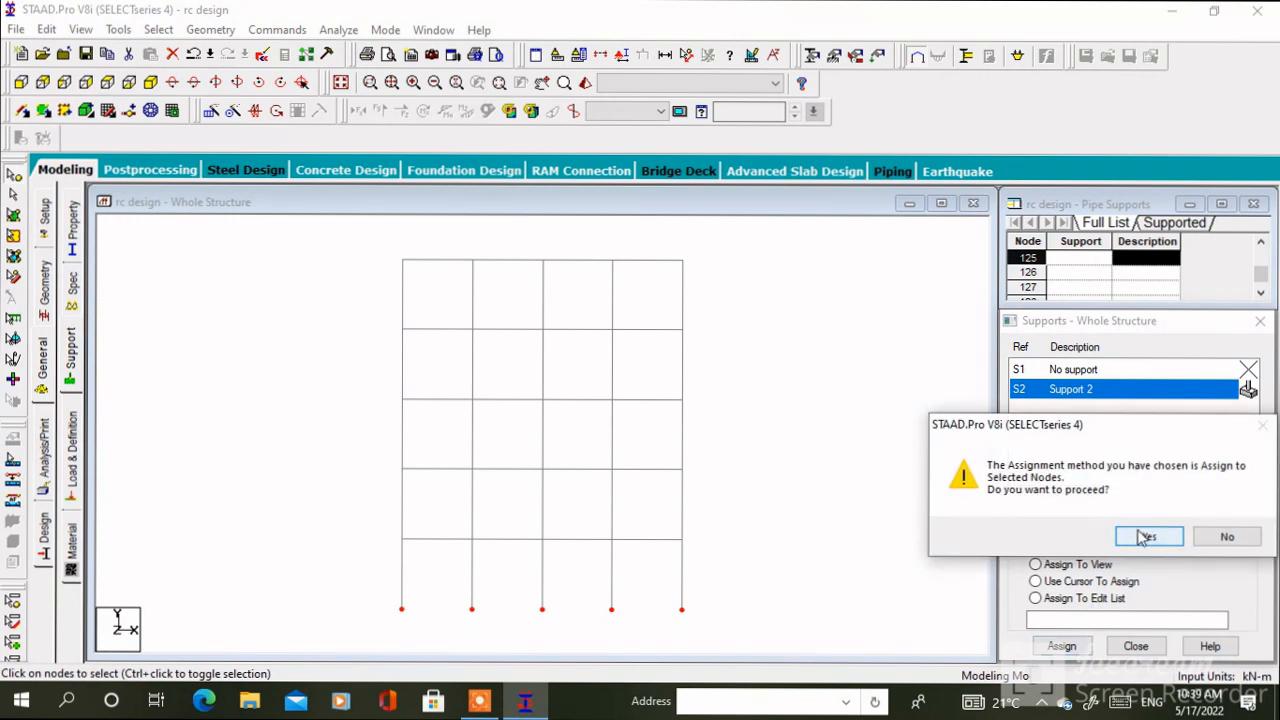
pyautogui.click(1142, 534)
# - Define a rectangular concrete section with YD 0.3 m and ZD 0.35 m
pyautogui.click(74, 255)
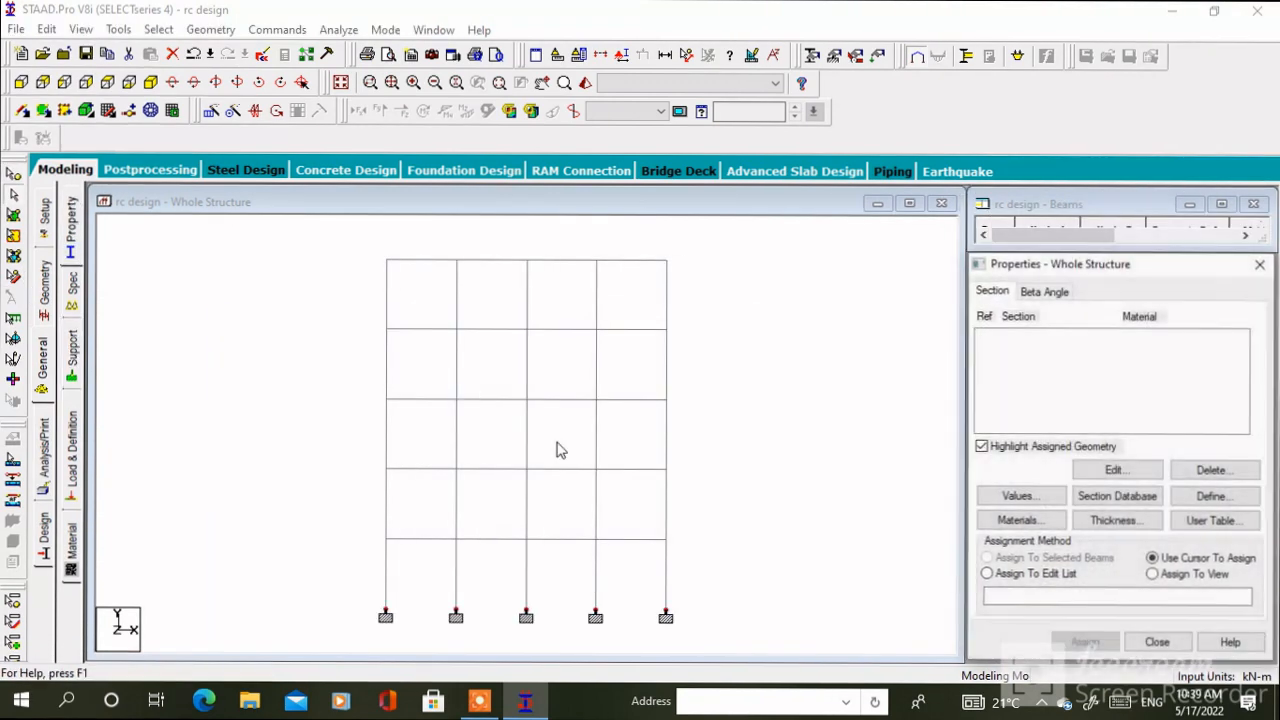
pyautogui.click(1228, 503)
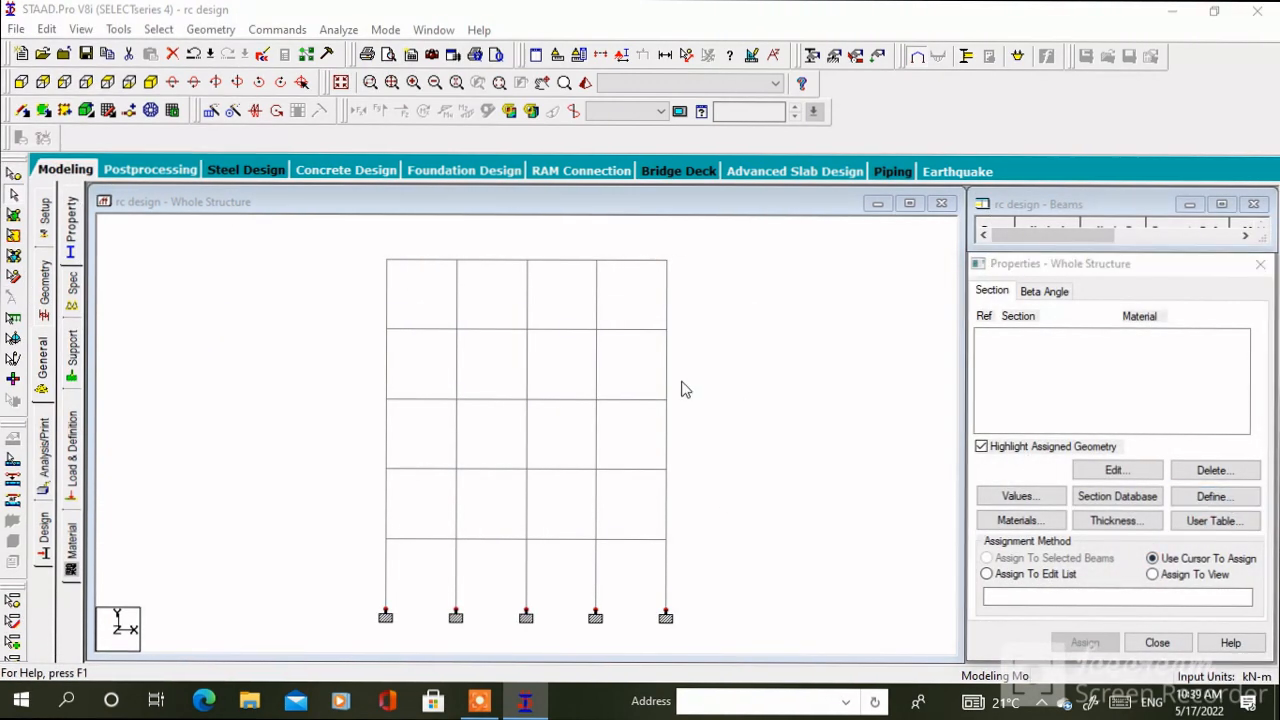
pyautogui.click(394, 203)
pyautogui.press('Tab')
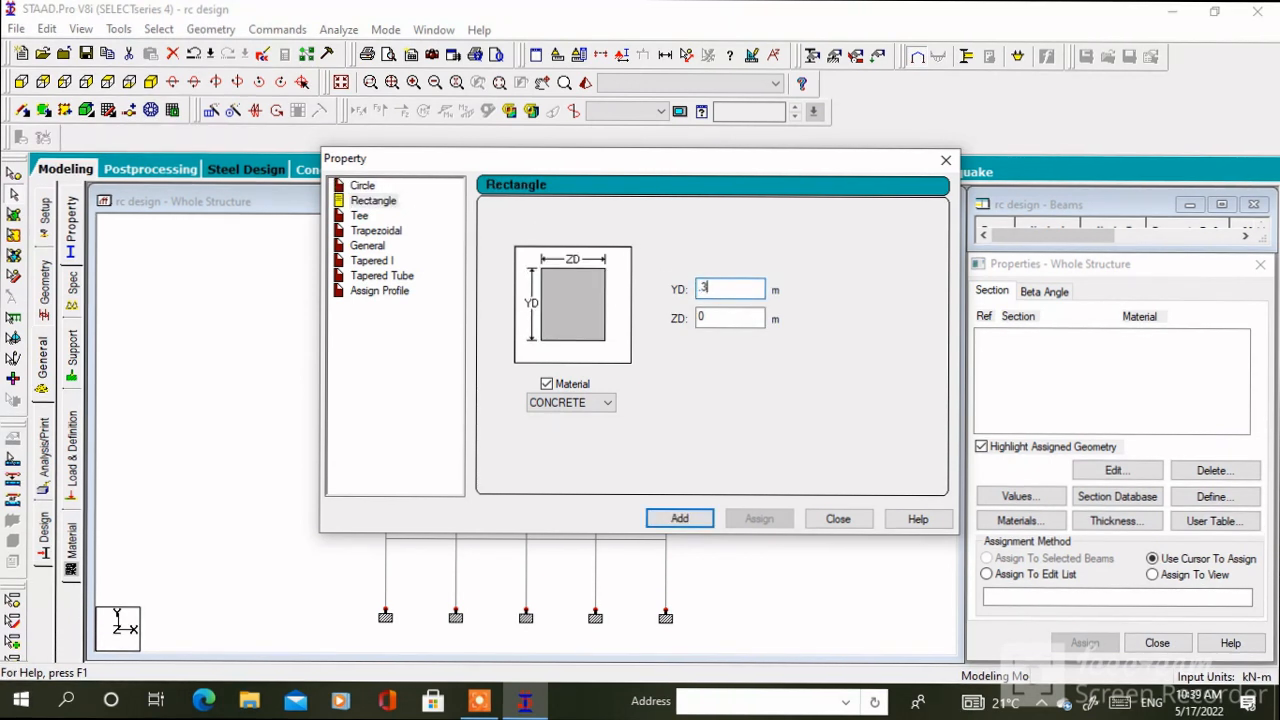
pyautogui.press('Tab')
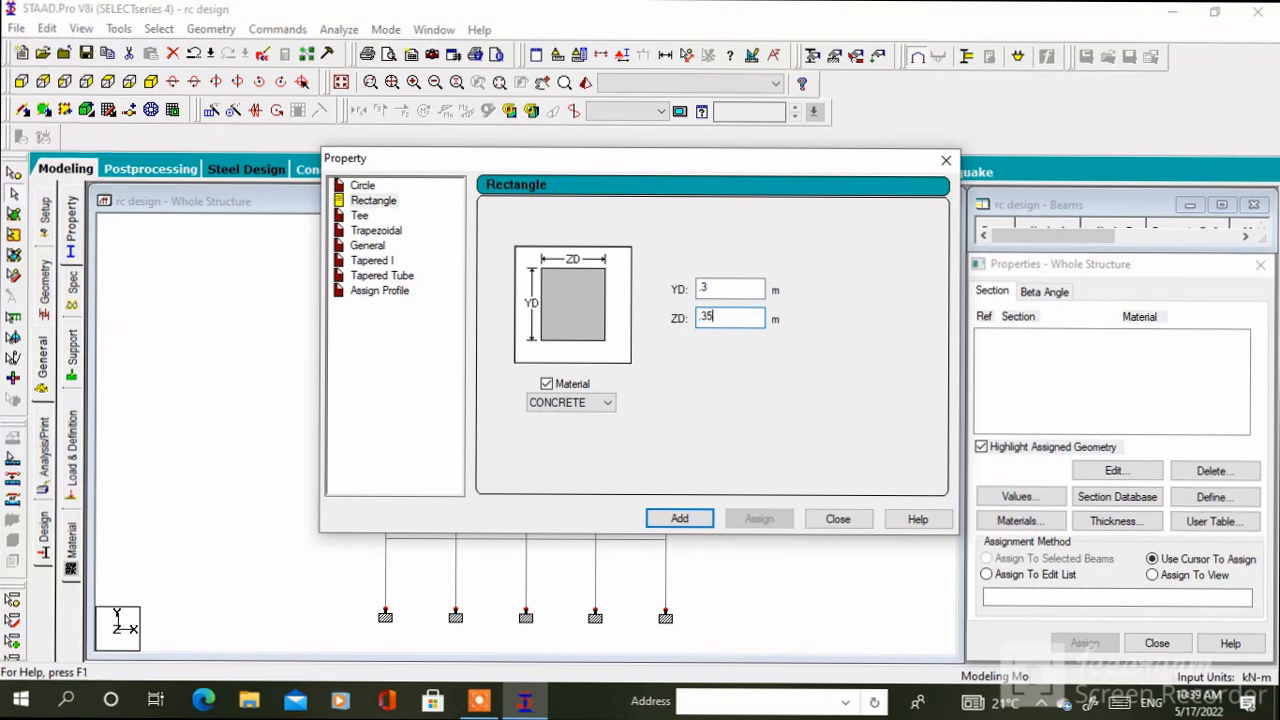
pyautogui.click(692, 514)
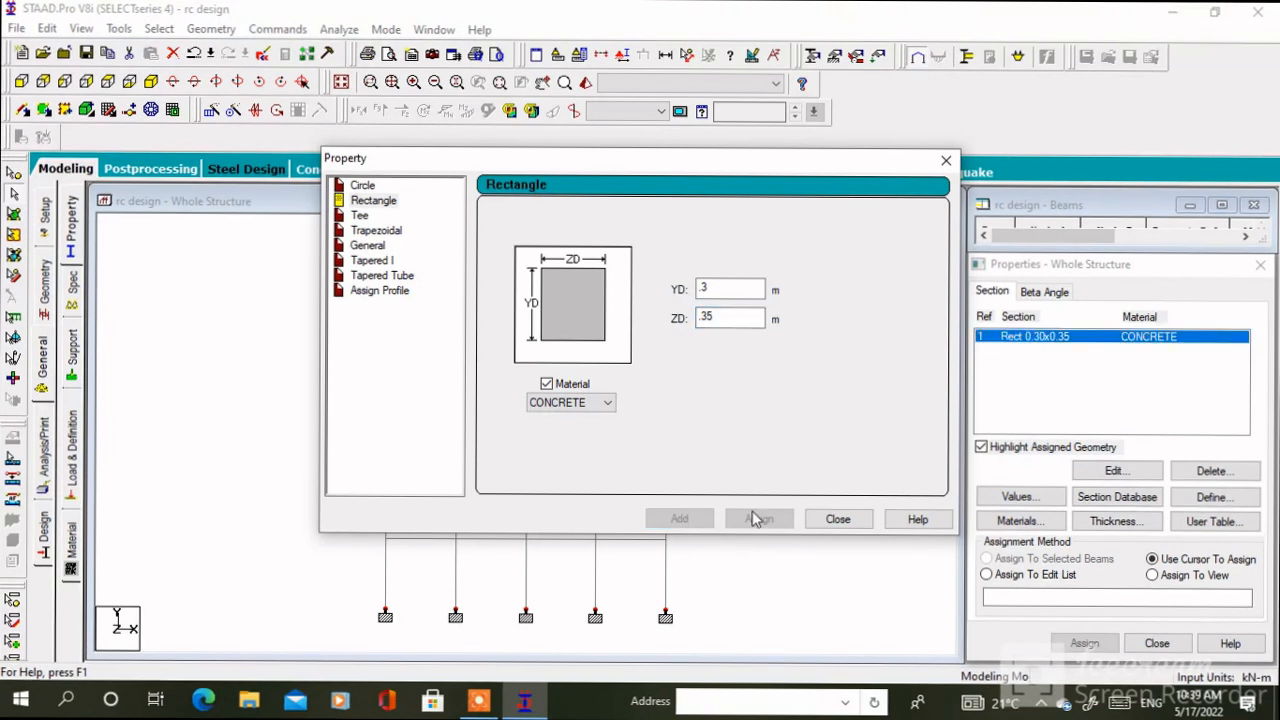
pyautogui.click(838, 519)
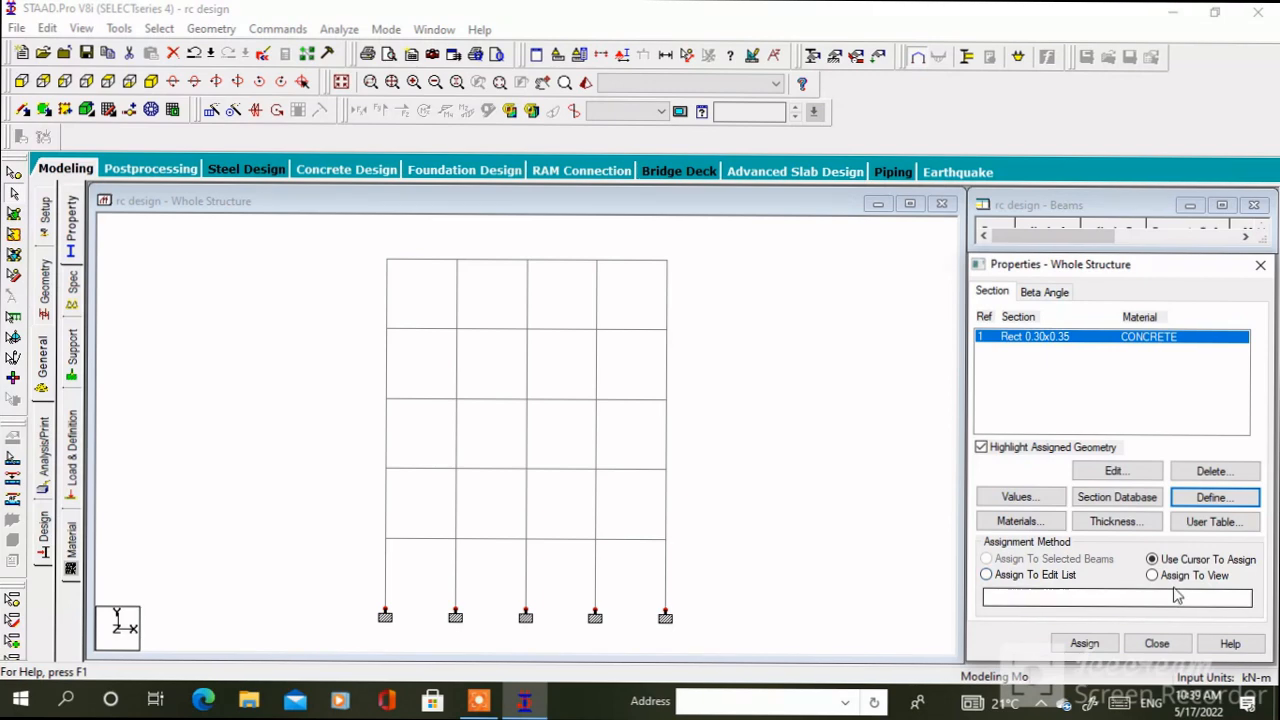
# - Assign the 0.30x0.35 rectangular section to every member in the view
pyautogui.click(1153, 575)
pyautogui.click(1084, 643)
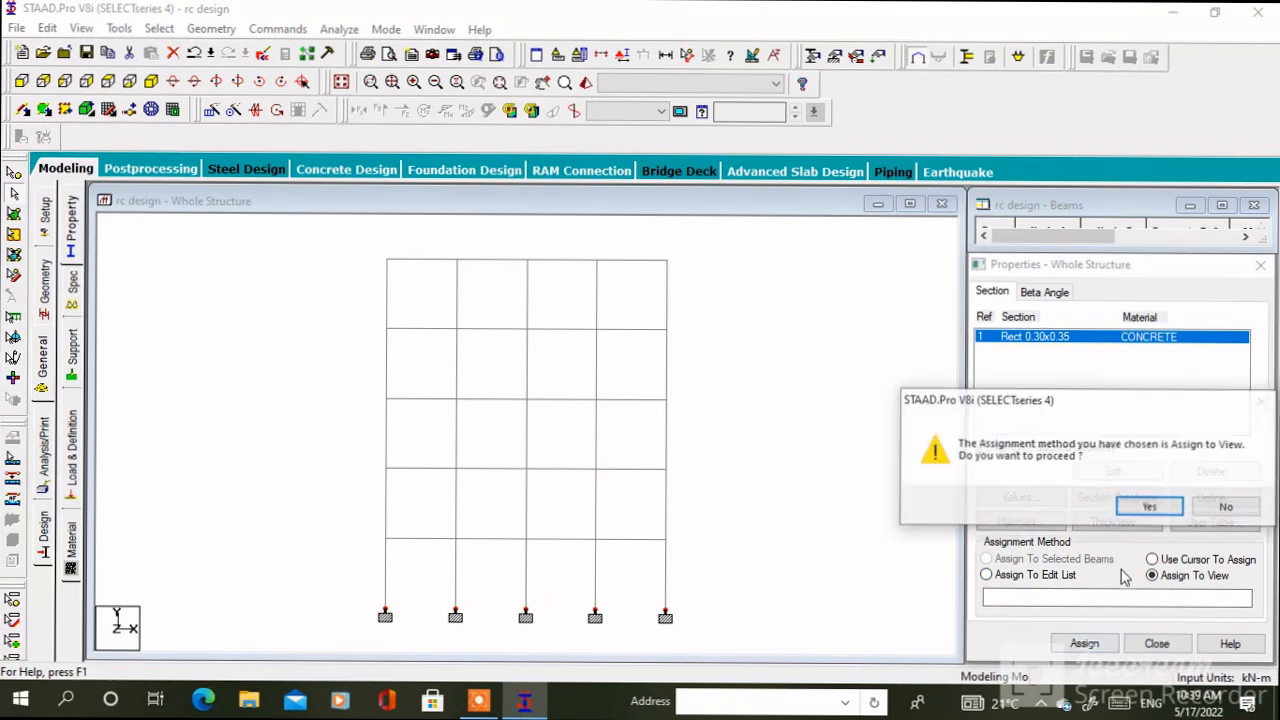
pyautogui.click(1147, 507)
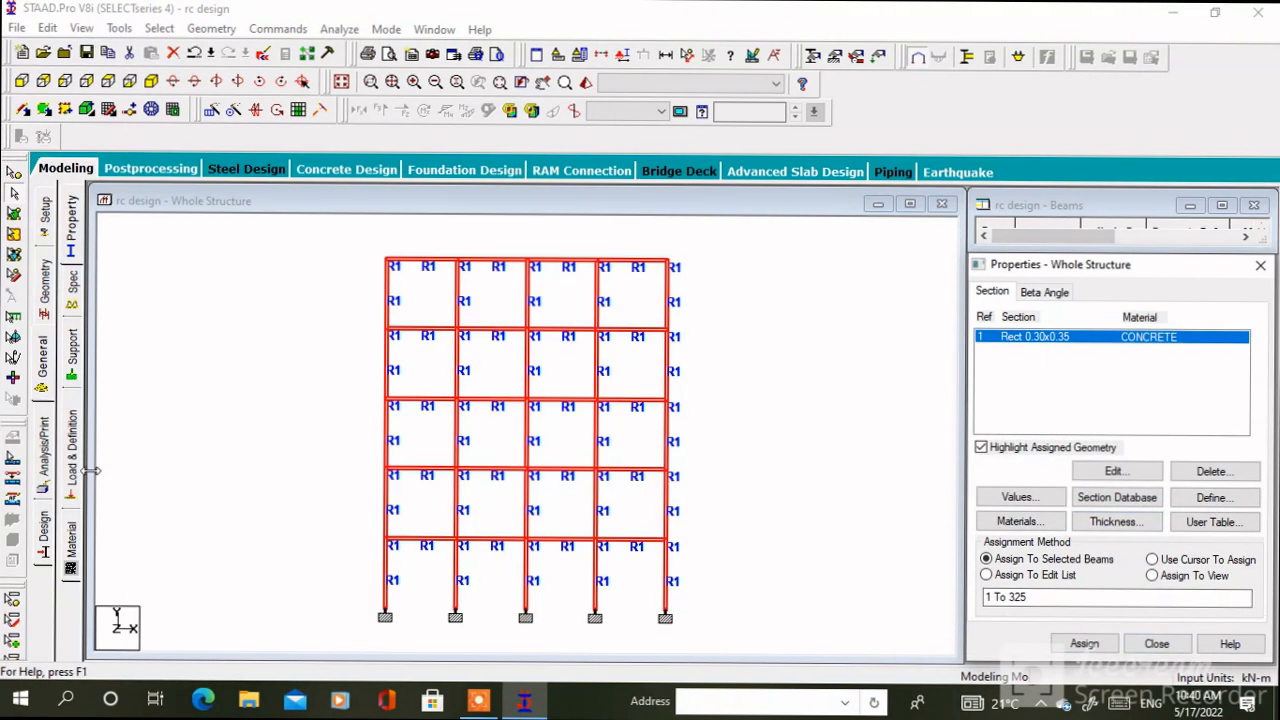
# - Add primary load case 1 with the Dead loading type, keeping the title LOAD CASE 1
pyautogui.click(72, 446)
pyautogui.click(1055, 237)
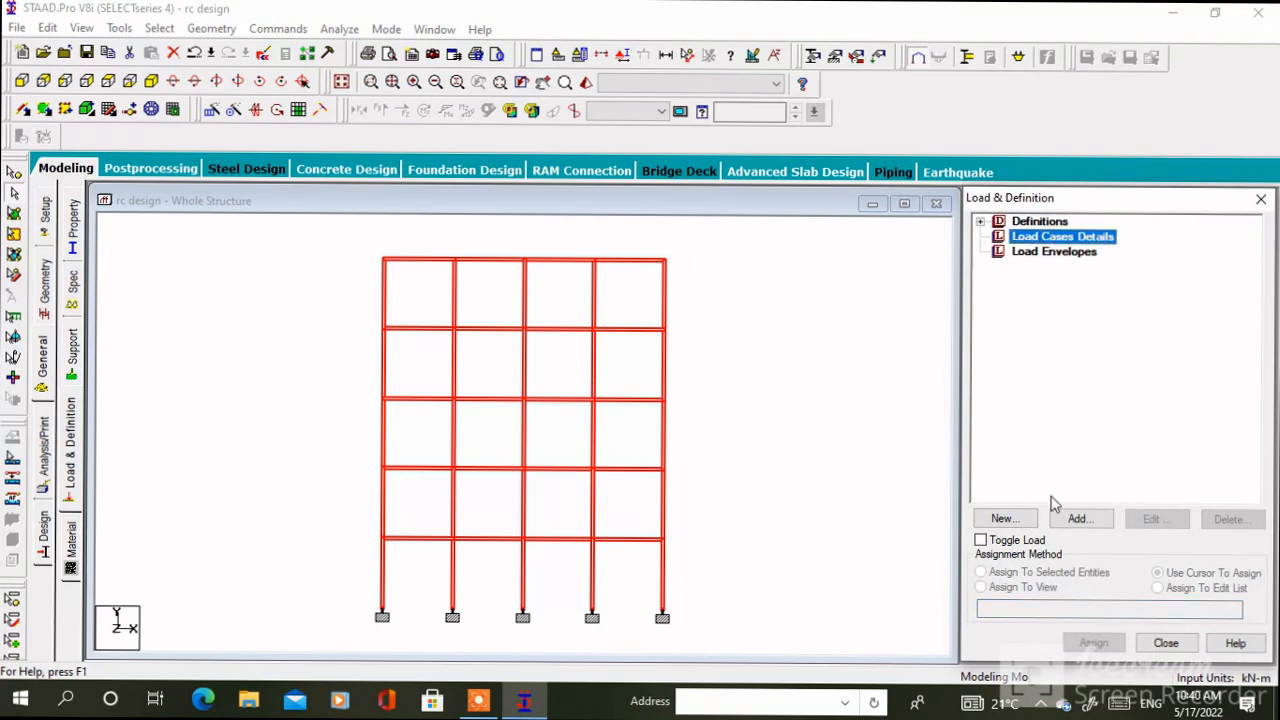
pyautogui.click(1082, 519)
pyautogui.click(724, 245)
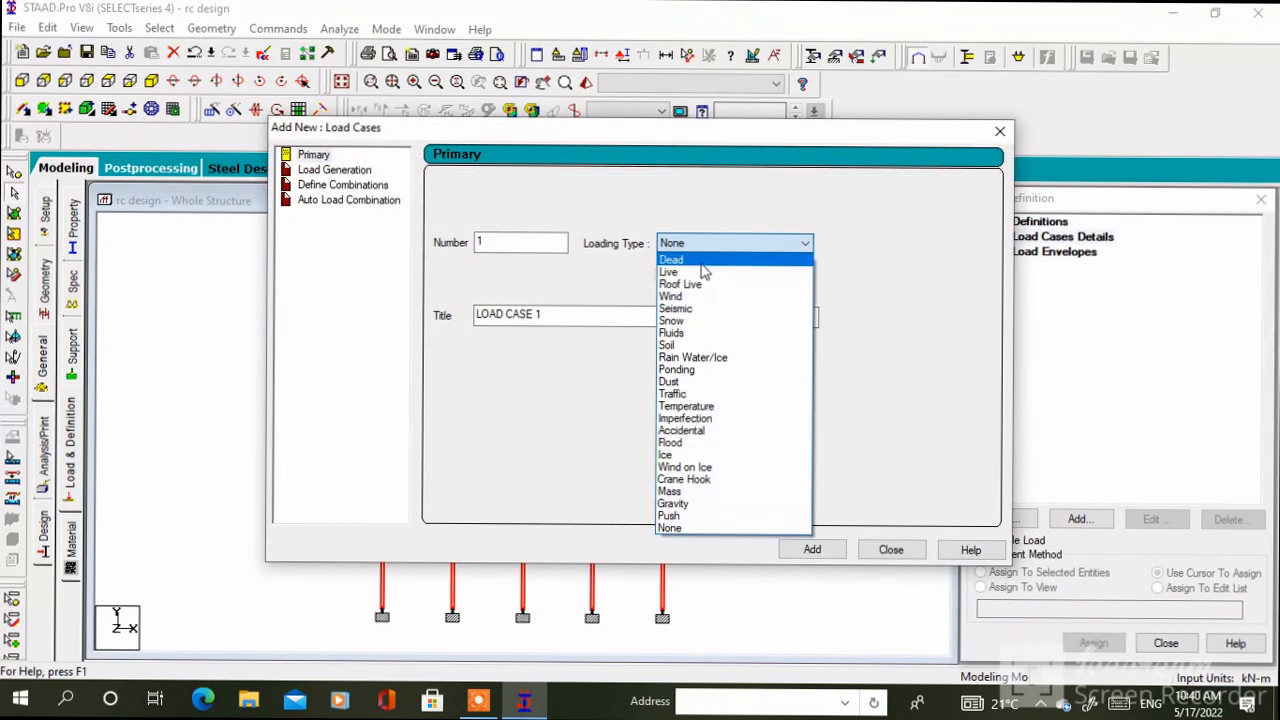
pyautogui.click(702, 271)
pyautogui.click(812, 549)
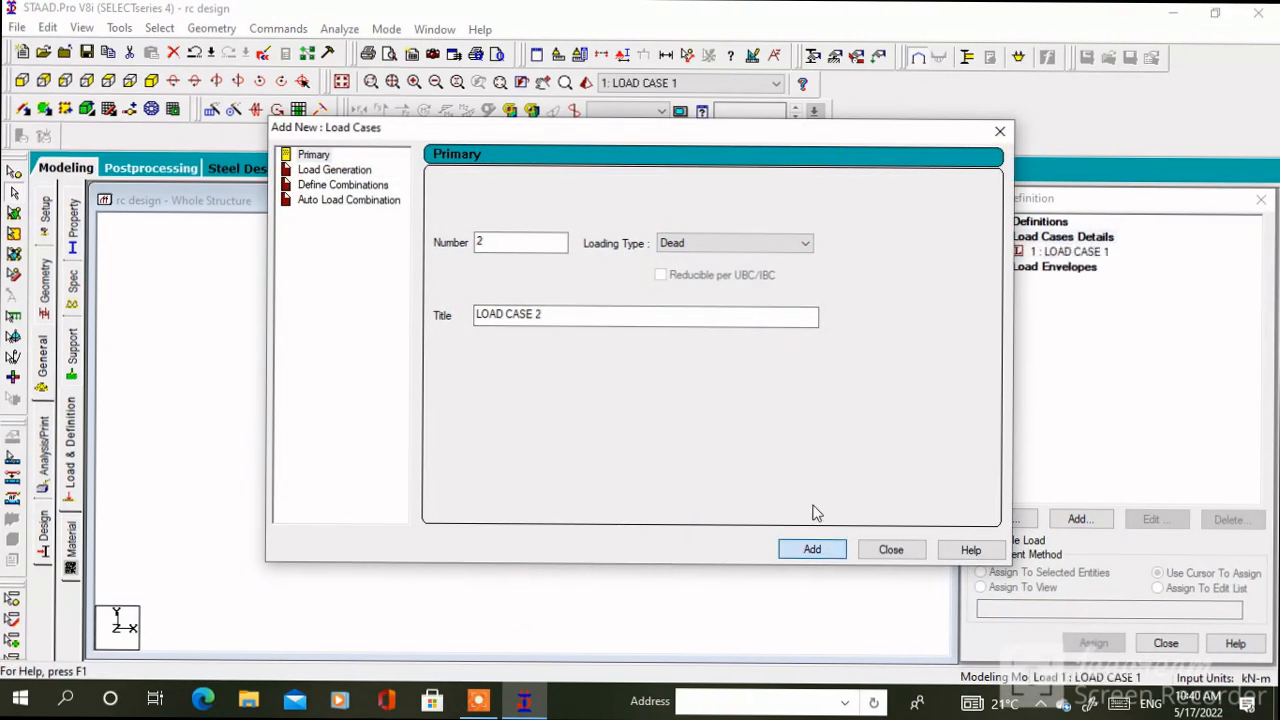
# - Add primary load case 2 with the Live loading type, keeping the title LOAD CASE 2
pyautogui.click(735, 243)
pyautogui.click(700, 268)
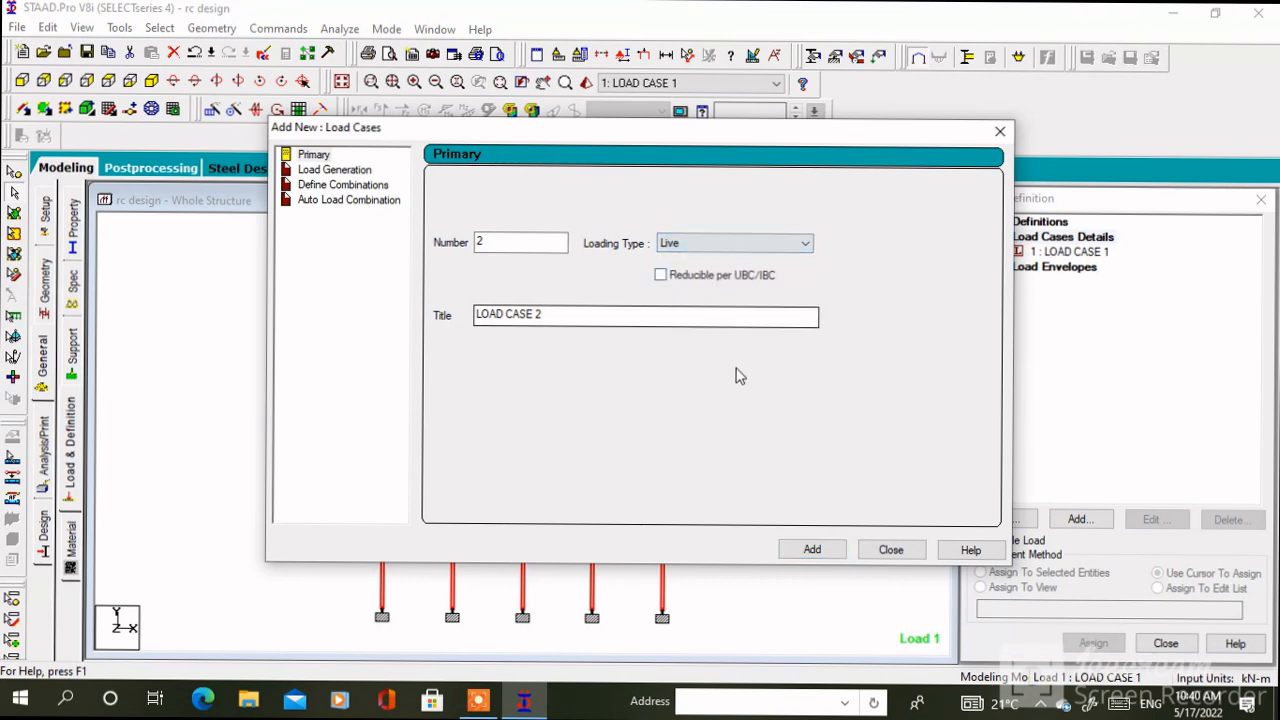
pyautogui.click(814, 549)
pyautogui.click(889, 550)
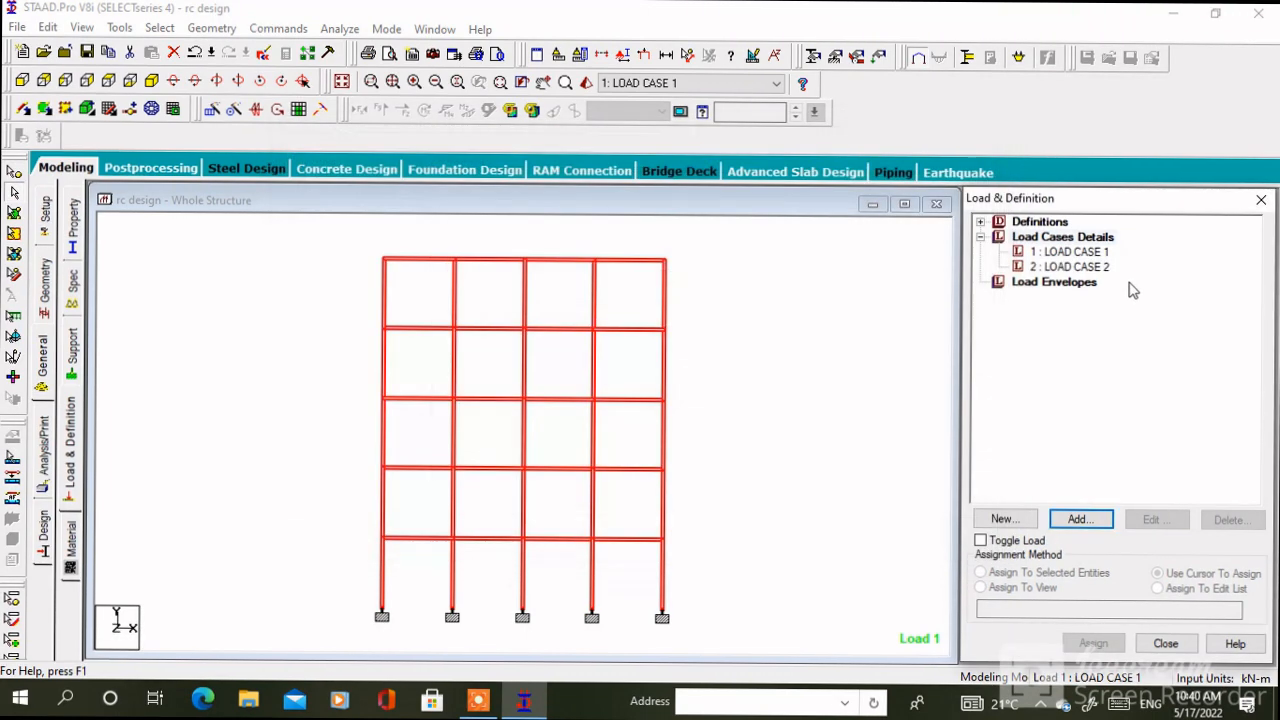
# - Add a selfweight load in the Y direction with factor -1 to load case 1
pyautogui.click(1070, 252)
pyautogui.click(1078, 519)
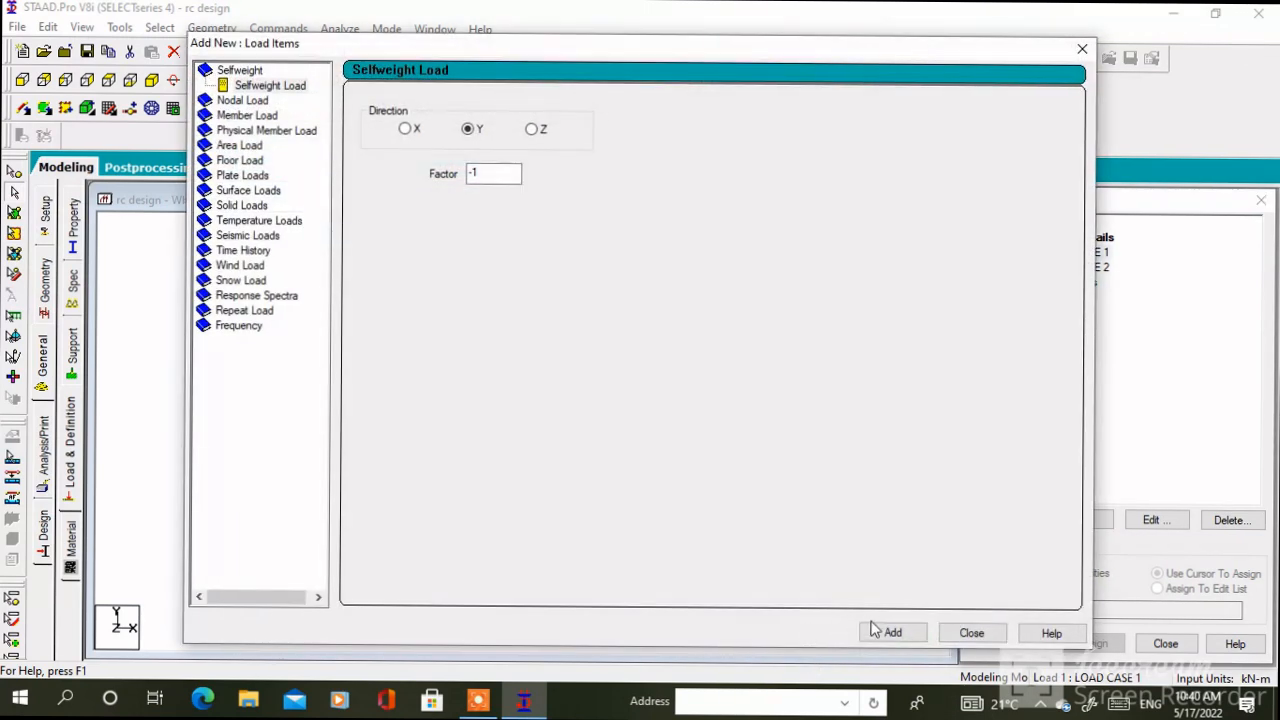
pyautogui.click(884, 632)
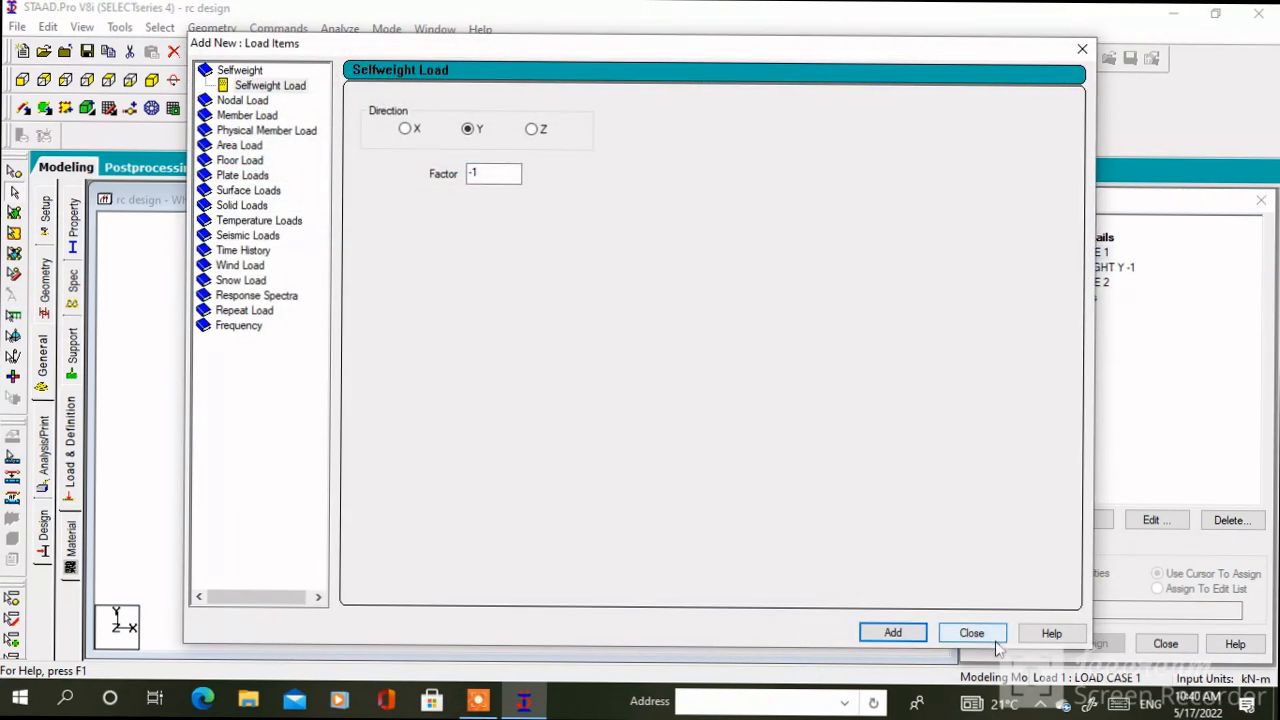
pyautogui.click(970, 633)
# - Assign the selfweight load to all members in the view
pyautogui.click(1090, 267)
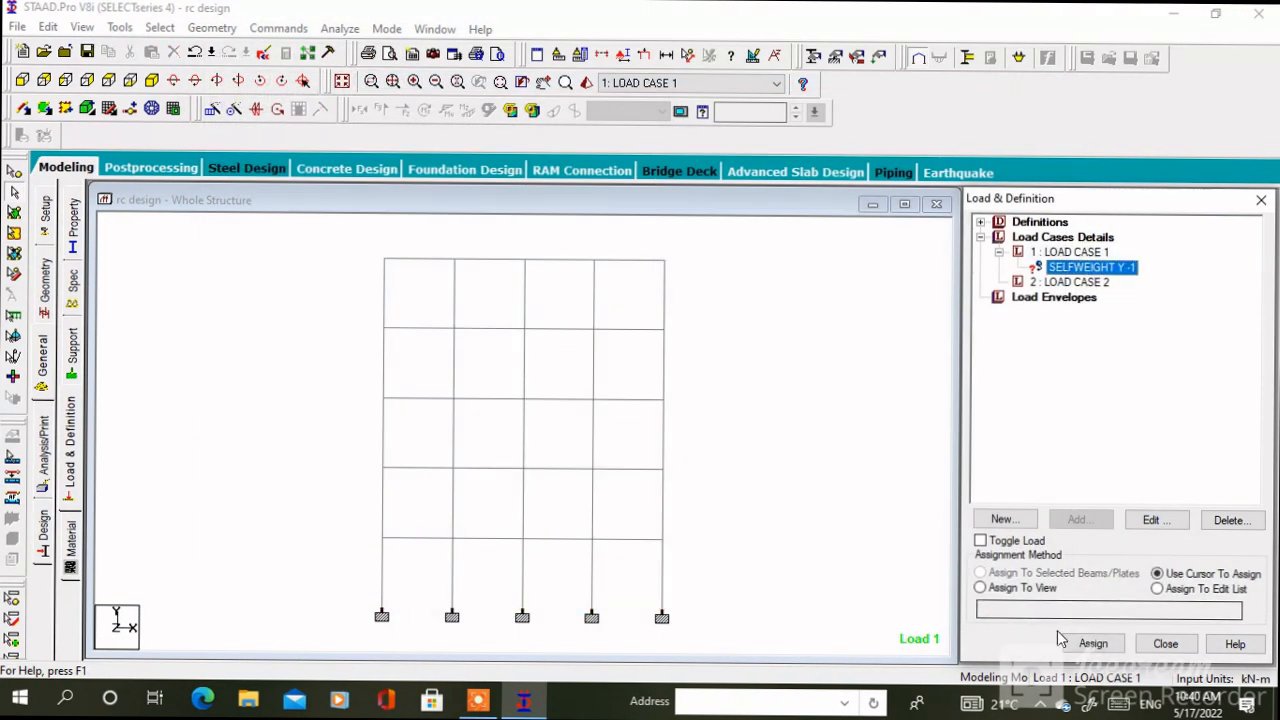
pyautogui.click(981, 588)
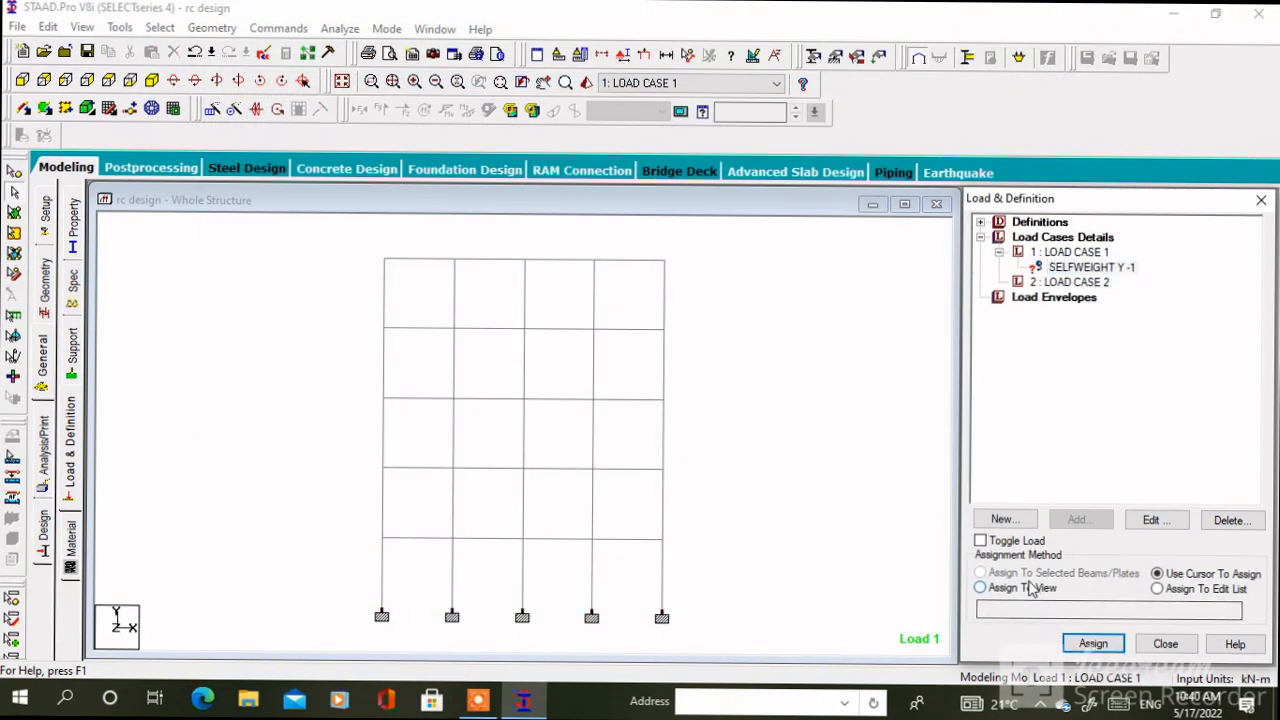
pyautogui.click(1093, 643)
pyautogui.click(1148, 476)
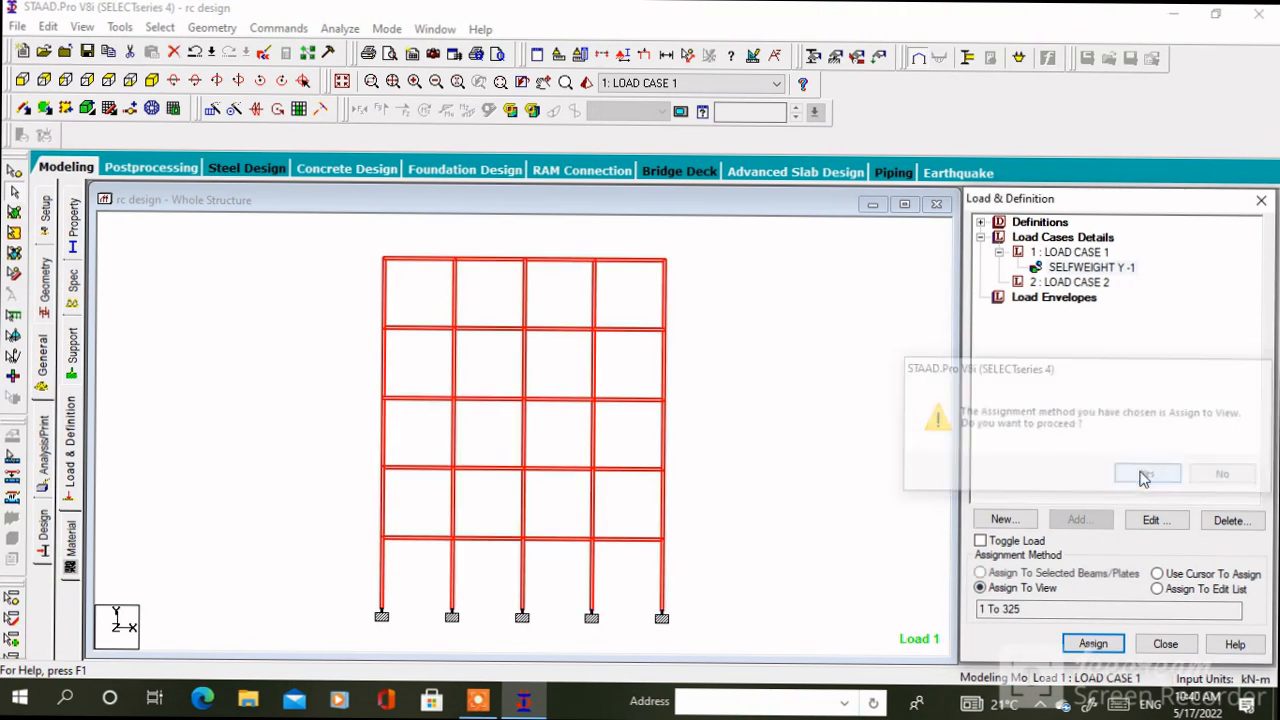
# - Add a 2.5 kN/m2 floor load in Global Y to load case 2, with a Y range from 0 to 15 m
pyautogui.click(1072, 282)
pyautogui.click(1085, 520)
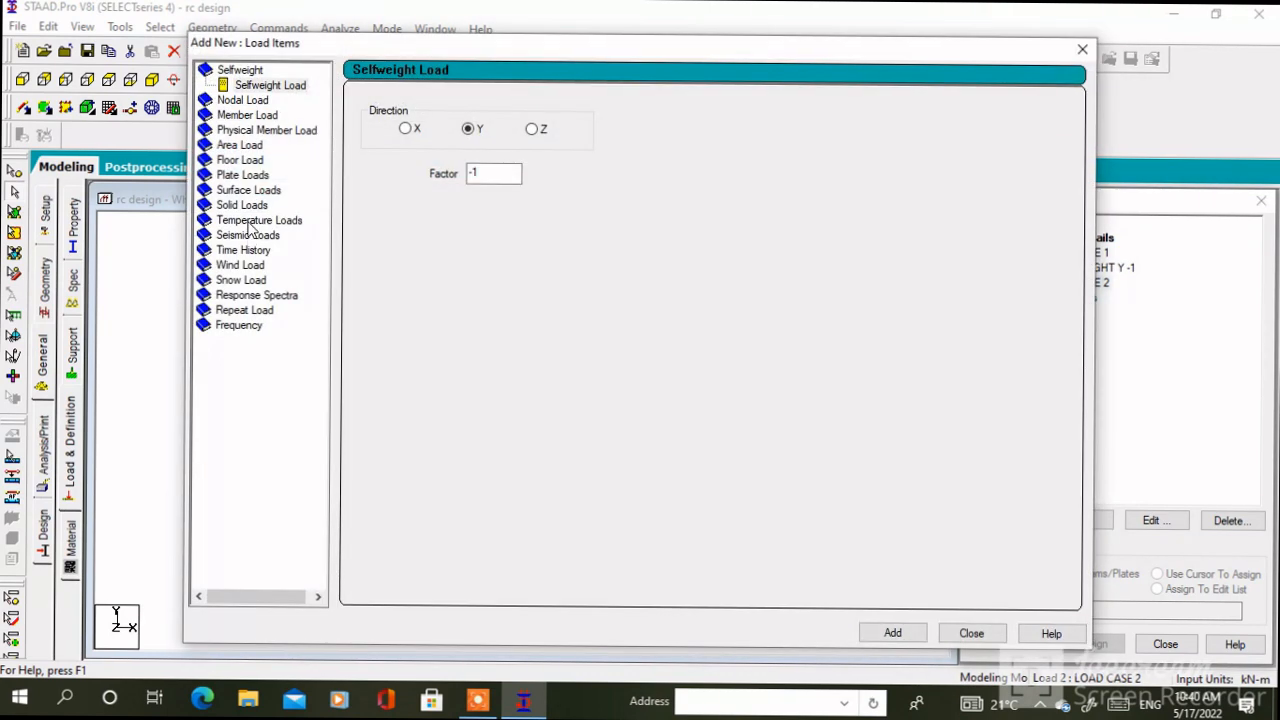
pyautogui.click(249, 162)
pyautogui.doubleClick(436, 190)
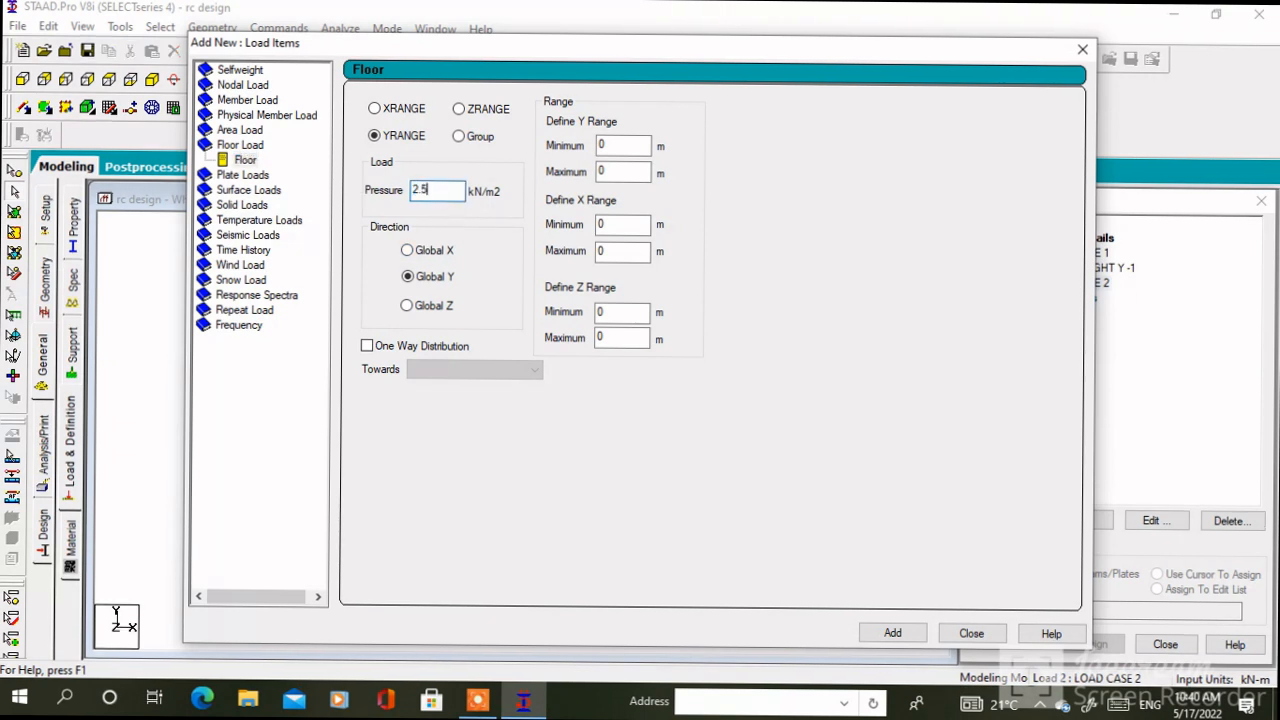
pyautogui.write('2.5')
pyautogui.doubleClick(622, 171)
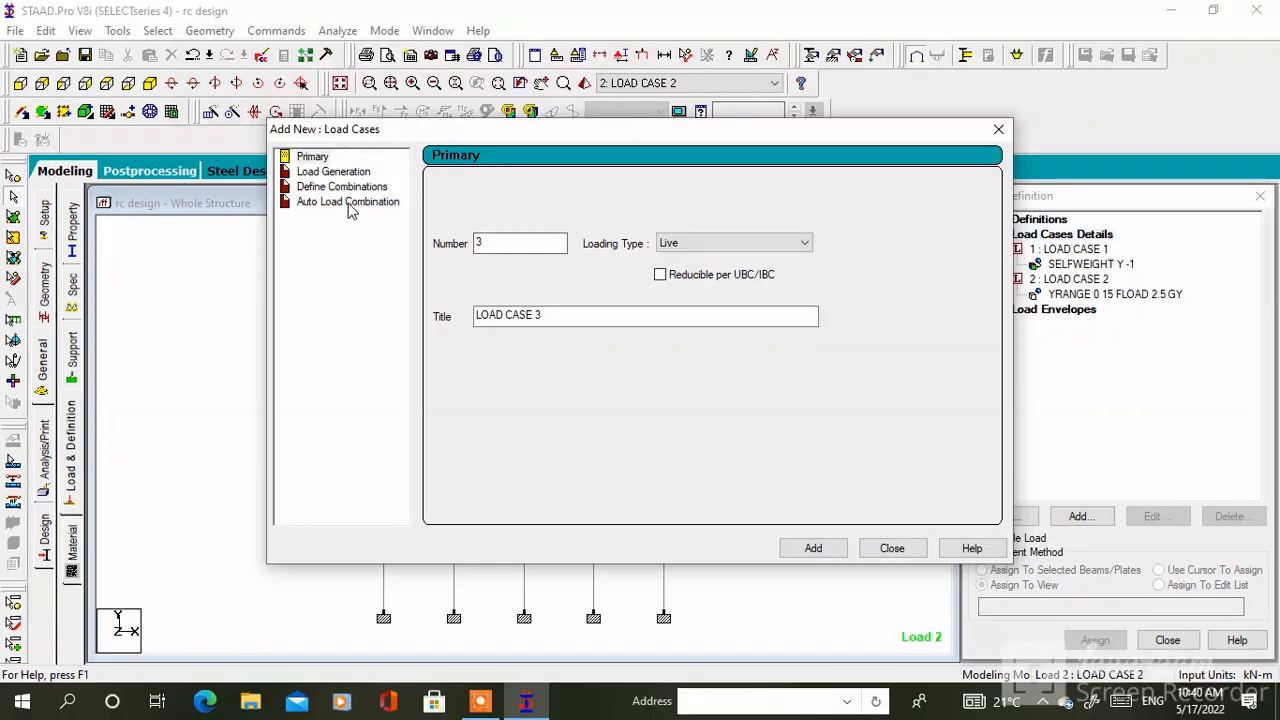
# - Generate automatic Indian Code load combinations for Genral_Structures and add only the combination with factor 1.50 on load cases 1 and 2
pyautogui.click(348, 202)
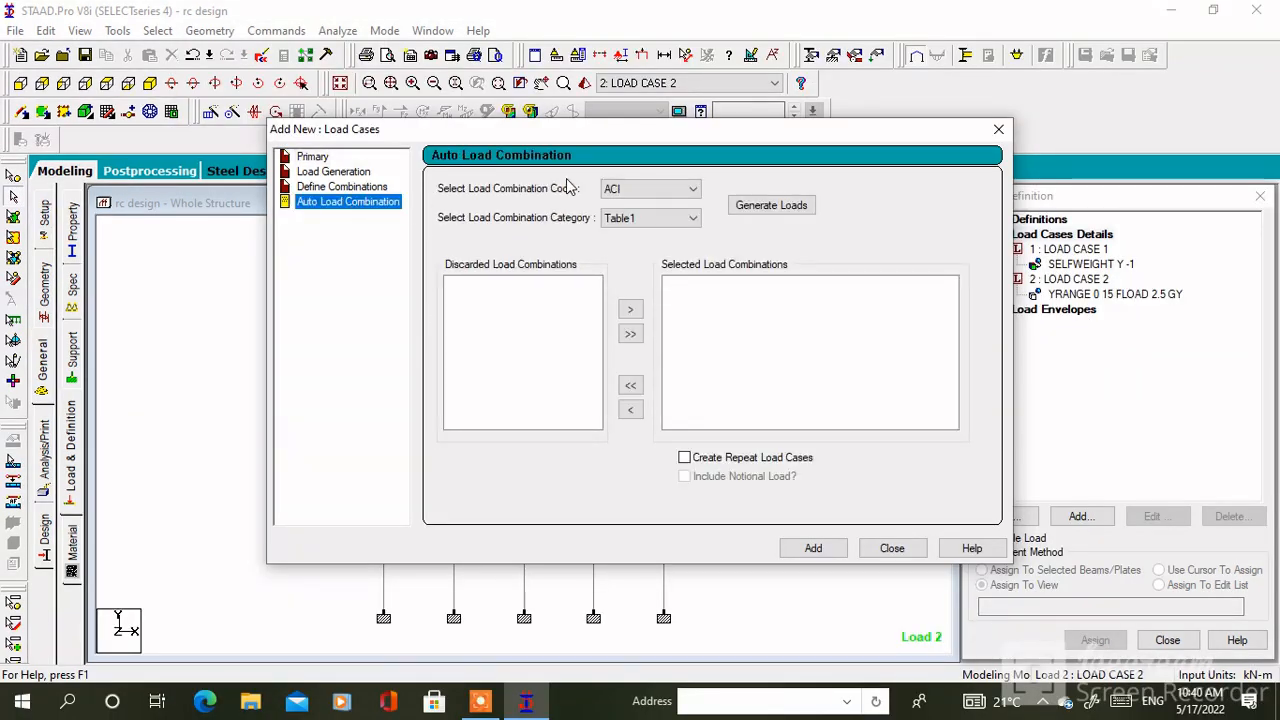
pyautogui.click(618, 189)
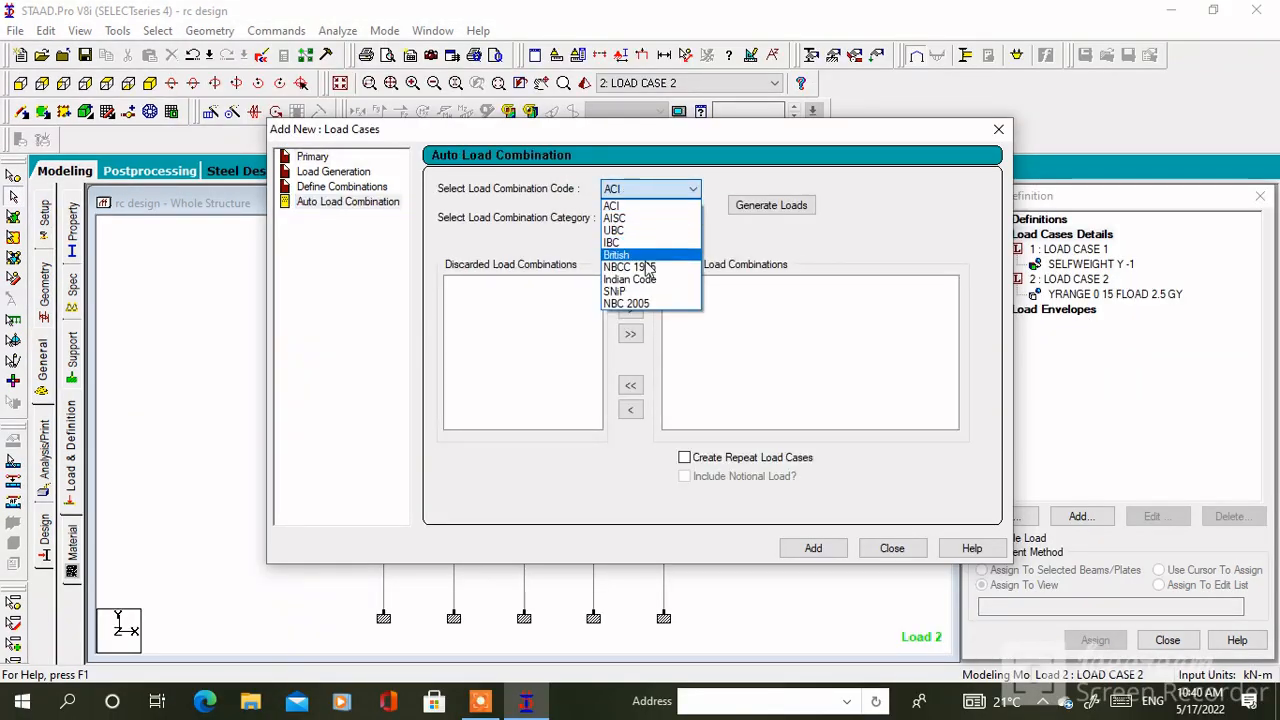
pyautogui.click(641, 280)
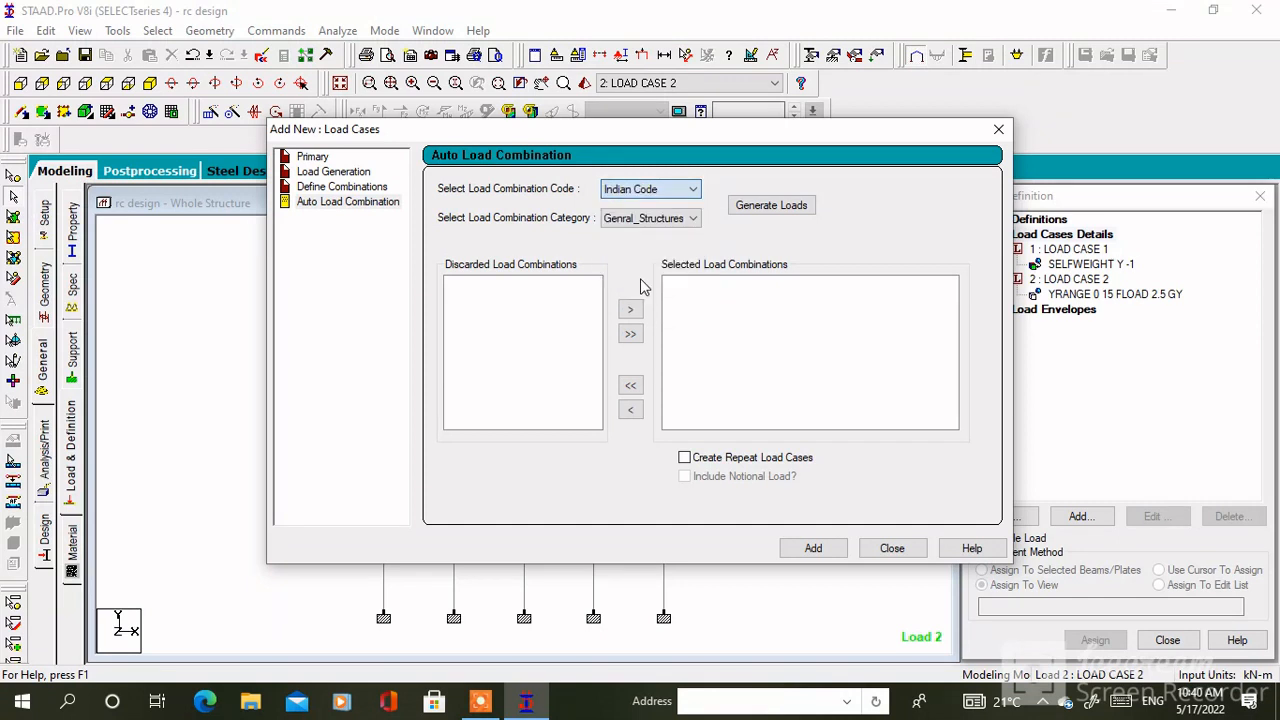
pyautogui.click(778, 207)
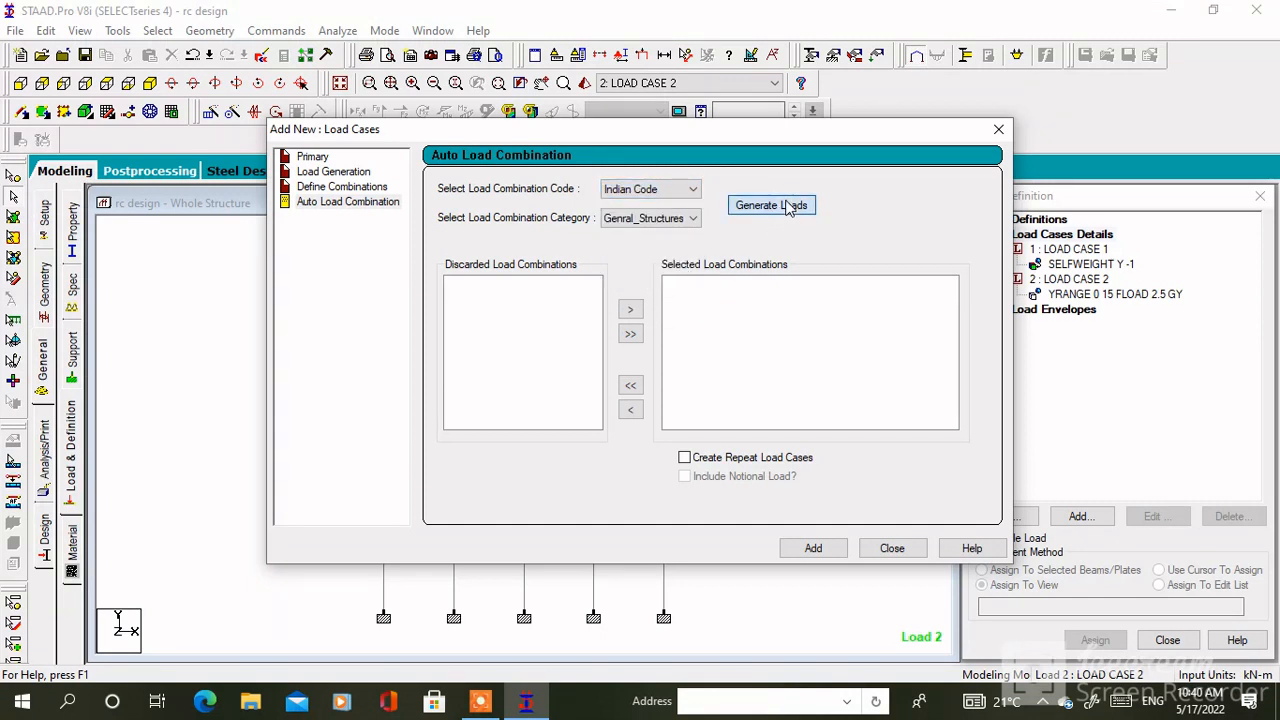
pyautogui.click(630, 385)
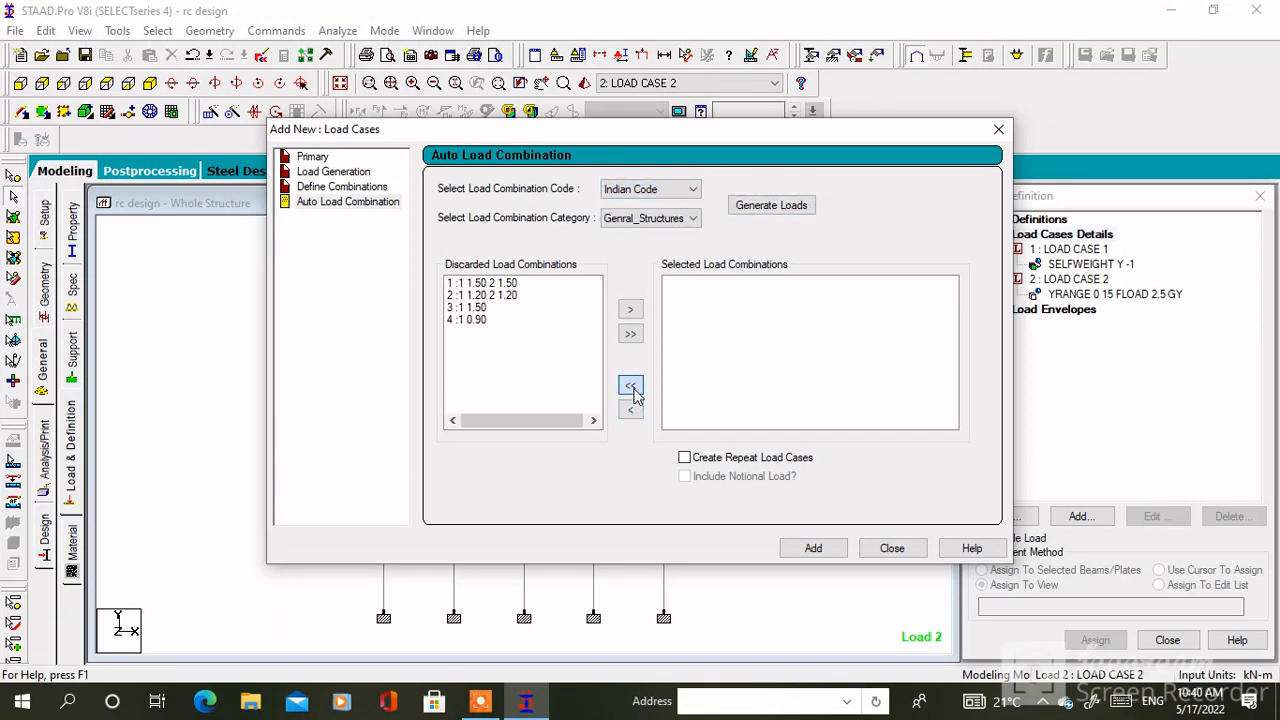
pyautogui.doubleClick(497, 285)
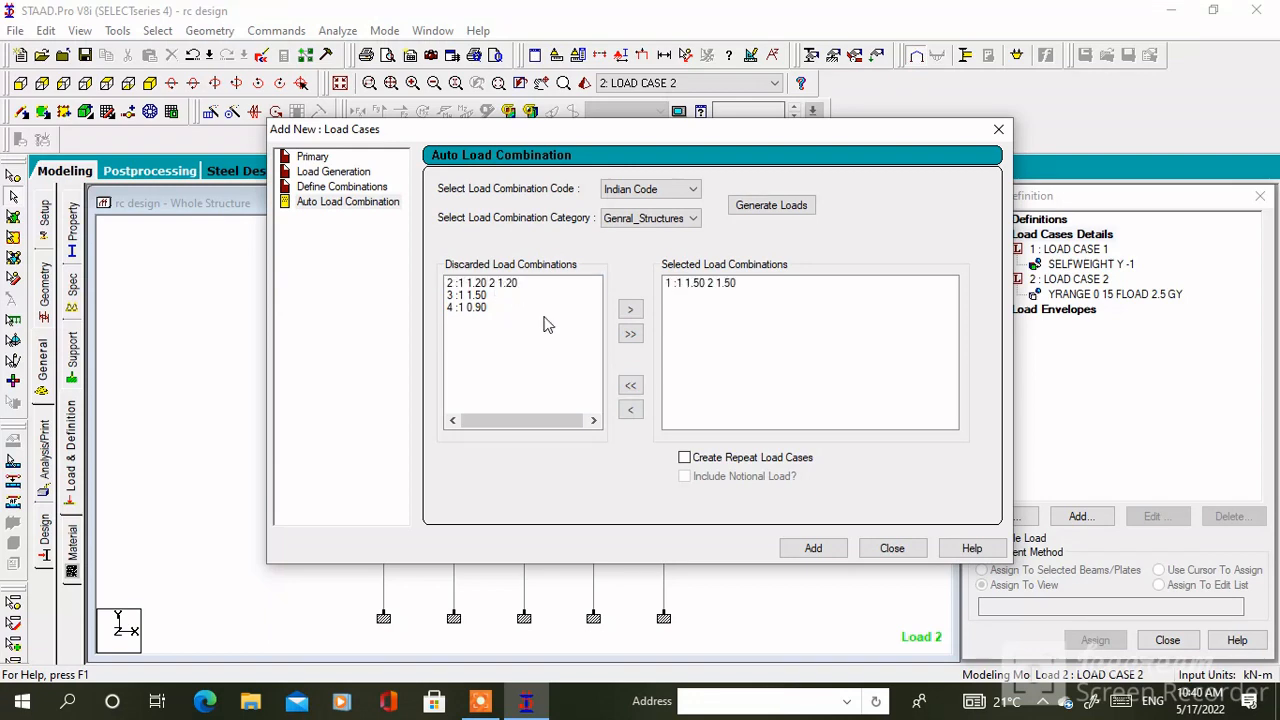
pyautogui.click(813, 549)
pyautogui.click(891, 548)
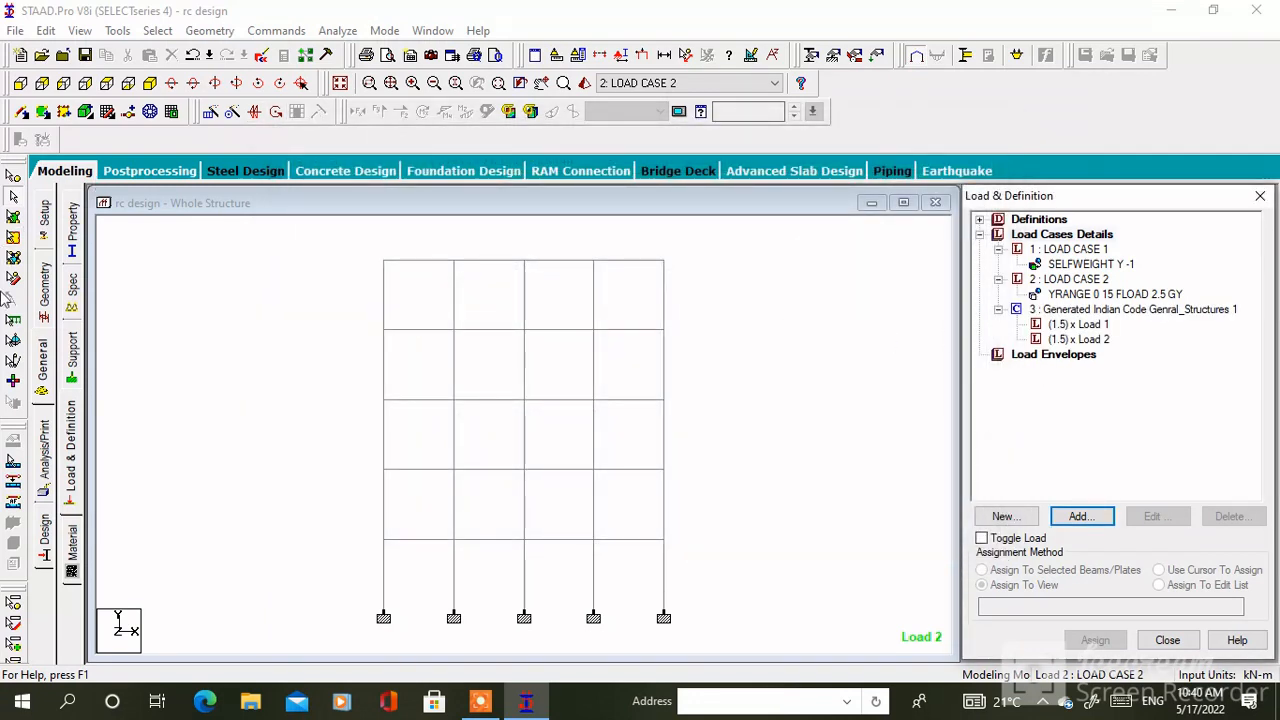
# - Add a Perform Analysis command with the All print option
pyautogui.click(46, 472)
pyautogui.click(548, 400)
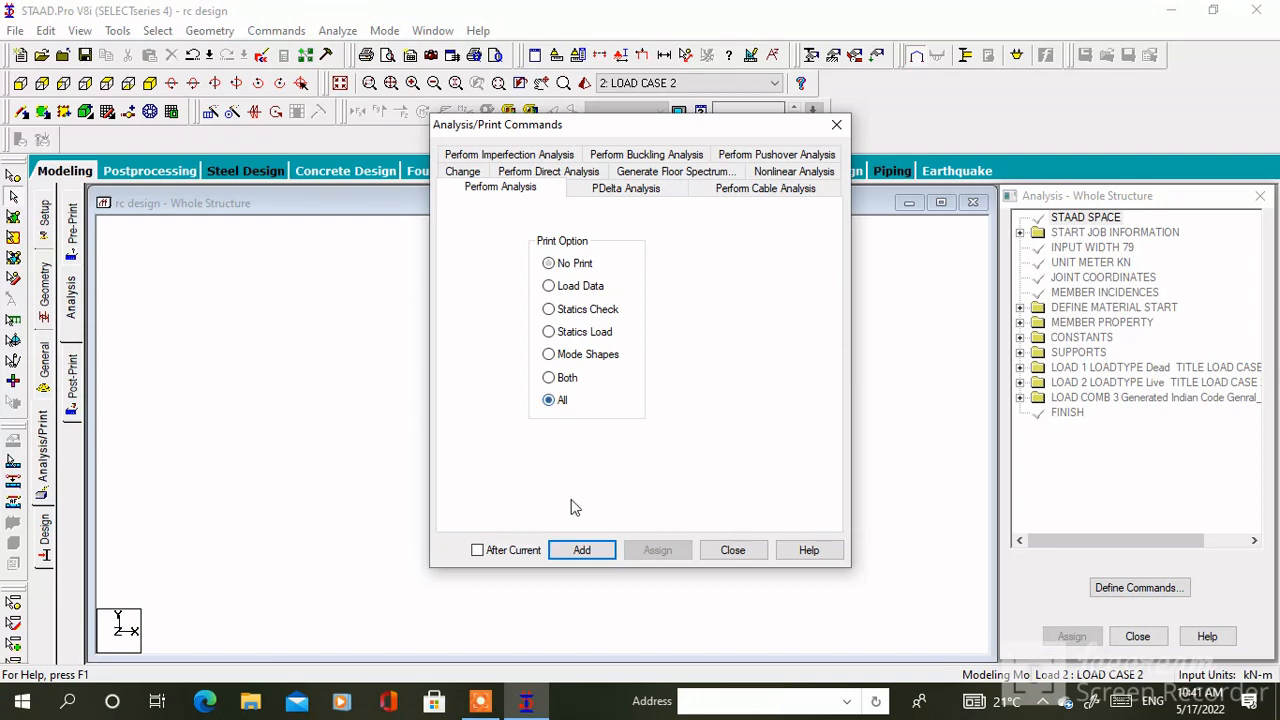
pyautogui.click(580, 550)
pyautogui.click(728, 551)
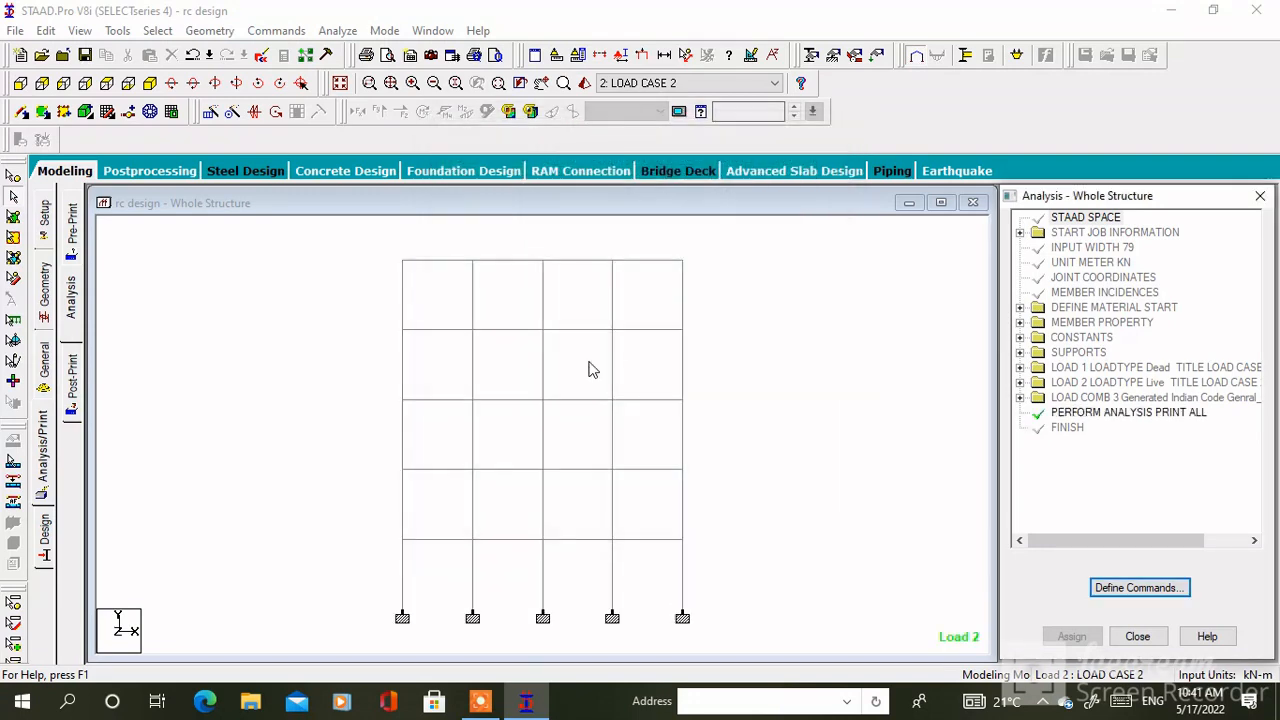
pyautogui.click(342, 33)
pyautogui.click(364, 58)
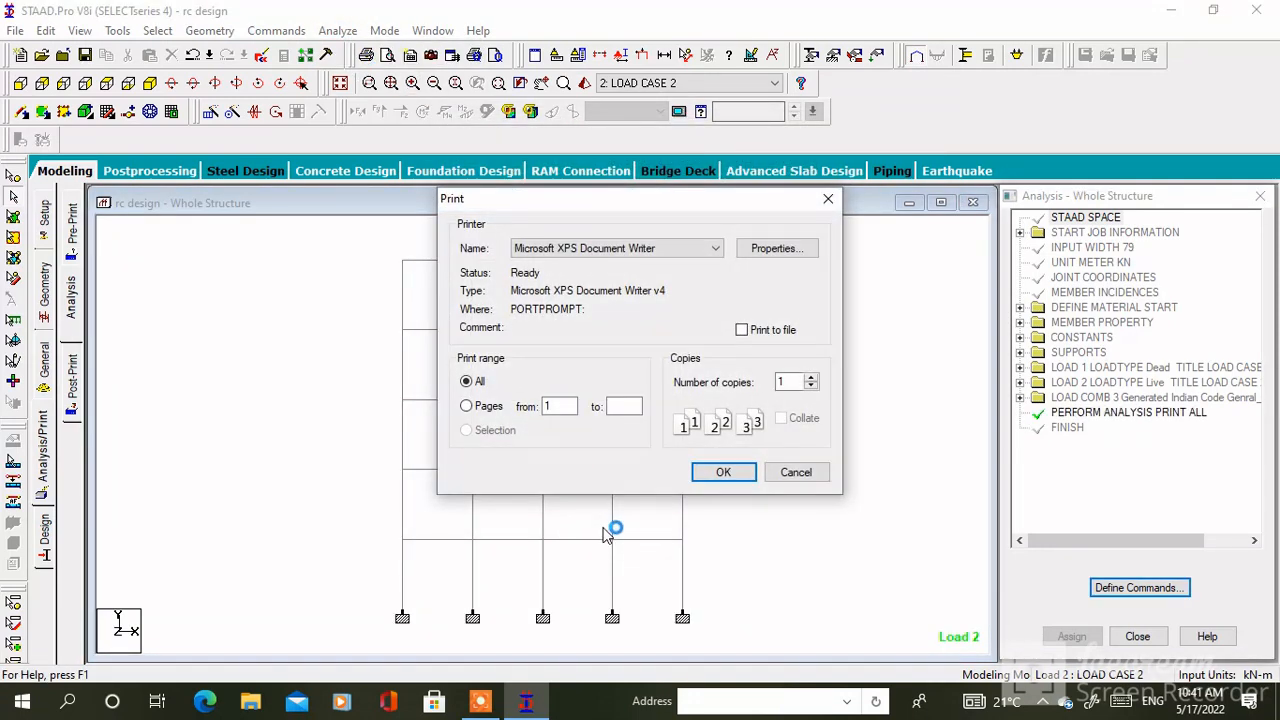
pyautogui.click(828, 199)
# - Run the analysis of the structure and stay in modeling mode when it finishes
pyautogui.click(338, 31)
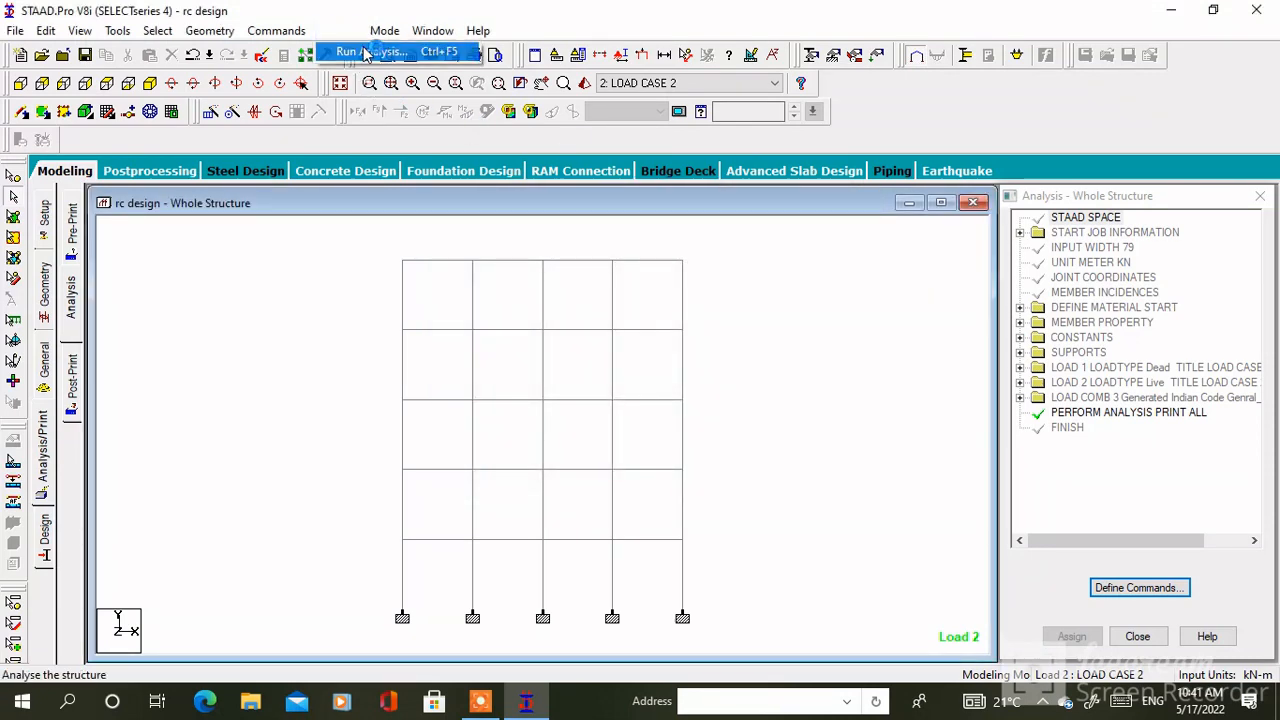
pyautogui.click(362, 56)
pyautogui.click(523, 377)
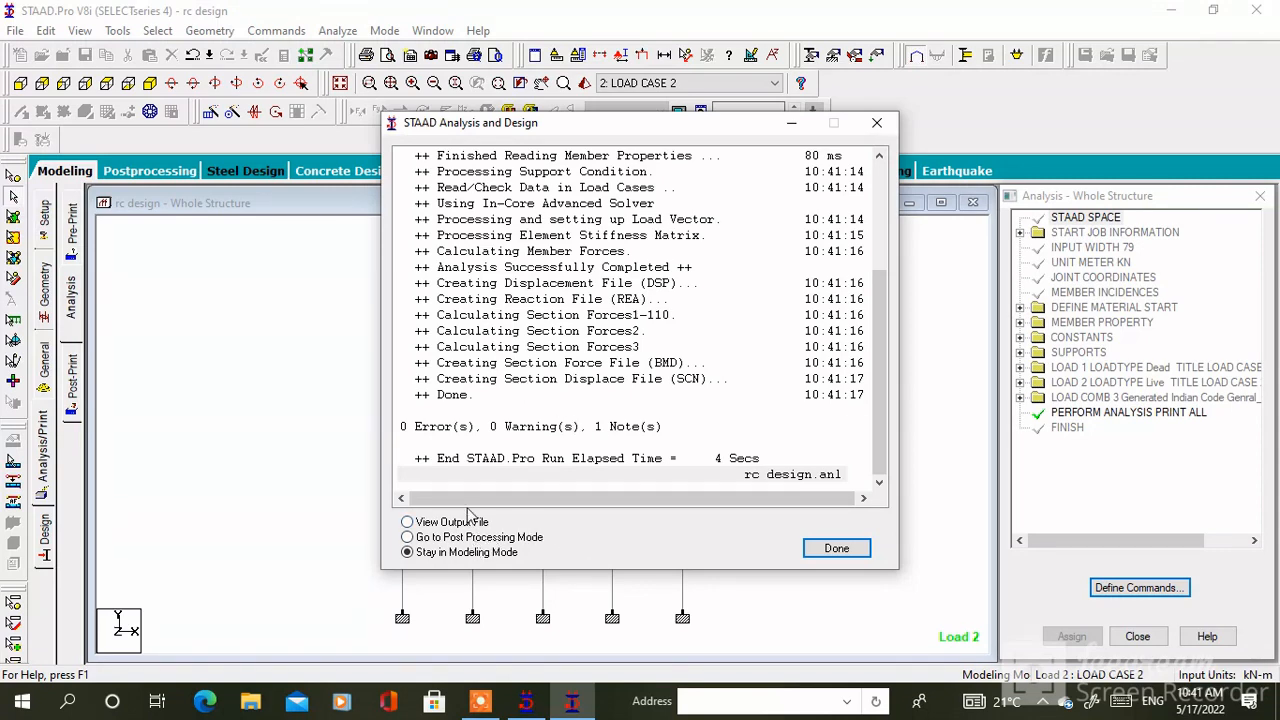
pyautogui.click(834, 548)
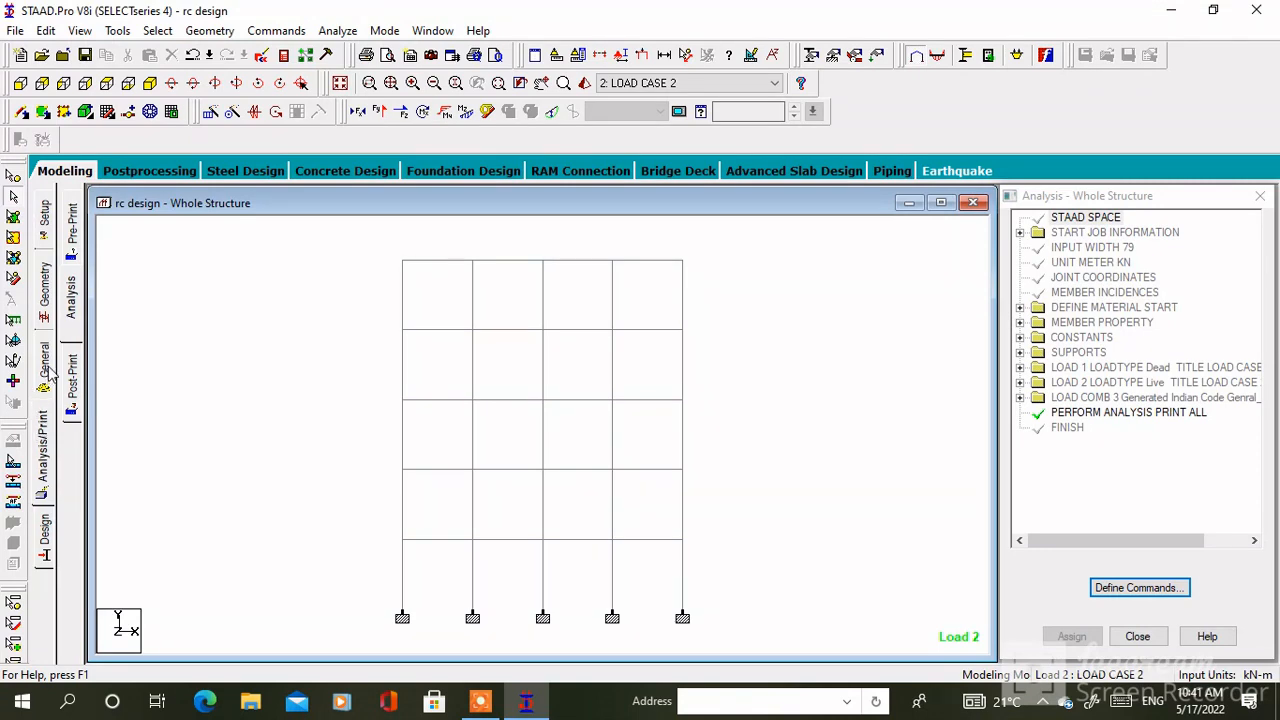
# - Open the postprocessing results for all three load cases to examine the node and beam displacements
pyautogui.click(141, 172)
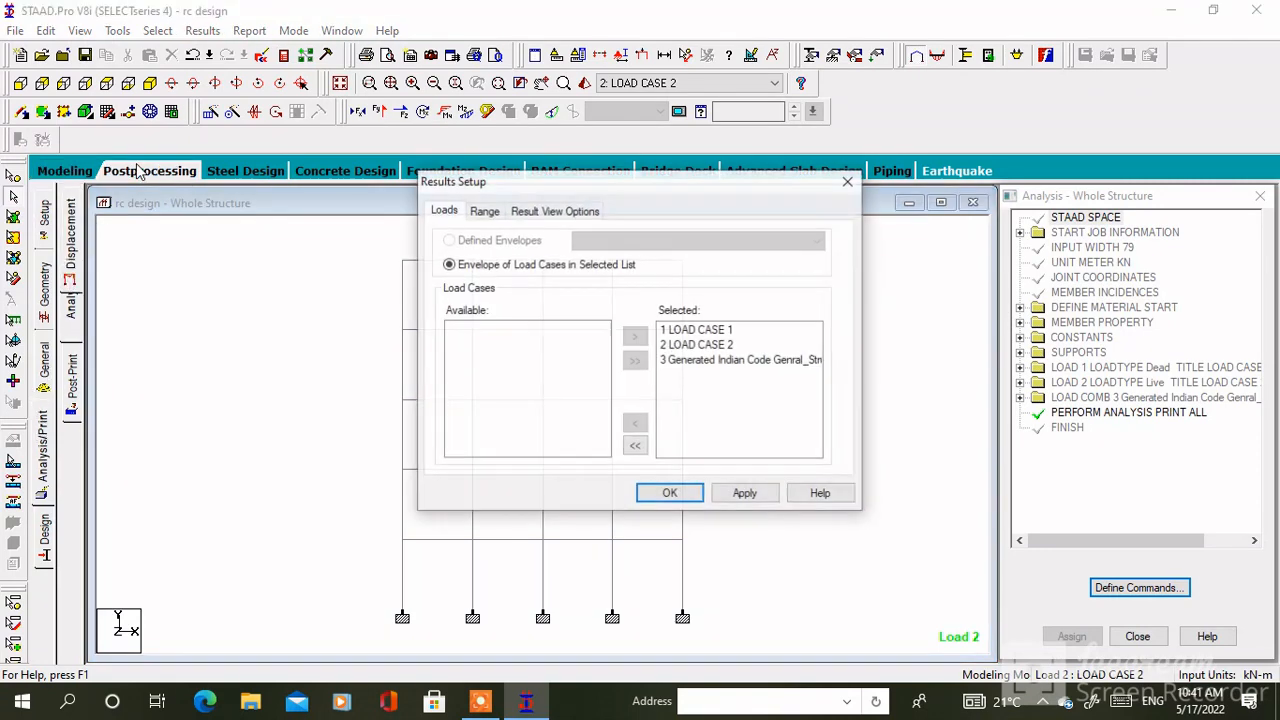
pyautogui.click(765, 497)
pyautogui.click(672, 493)
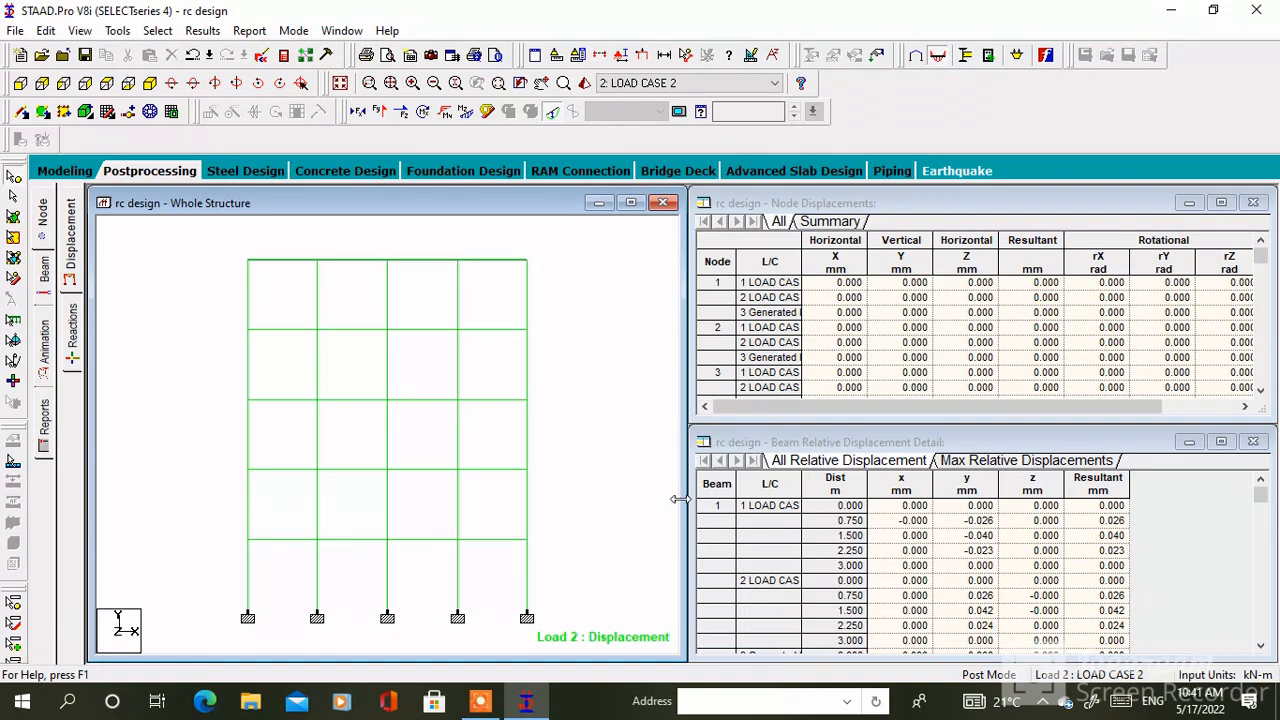
# - Return to modeling and set the concrete design code to IS456
pyautogui.click(56, 176)
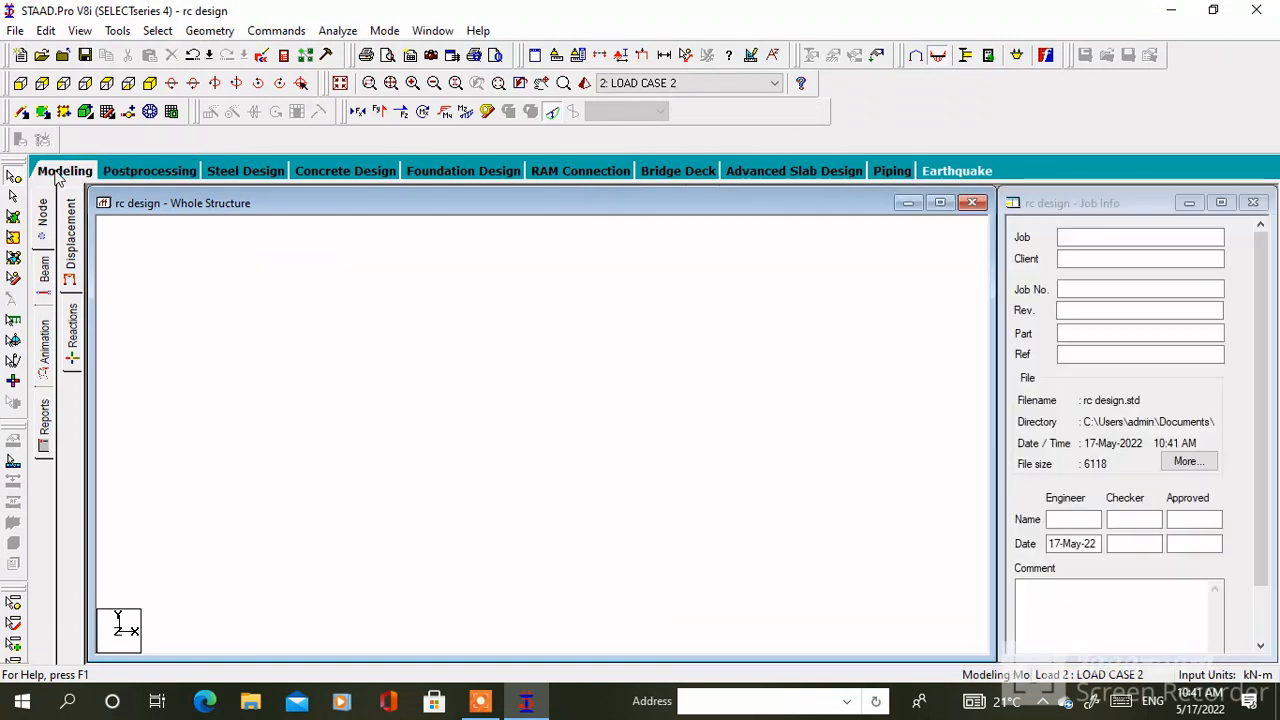
pyautogui.click(44, 530)
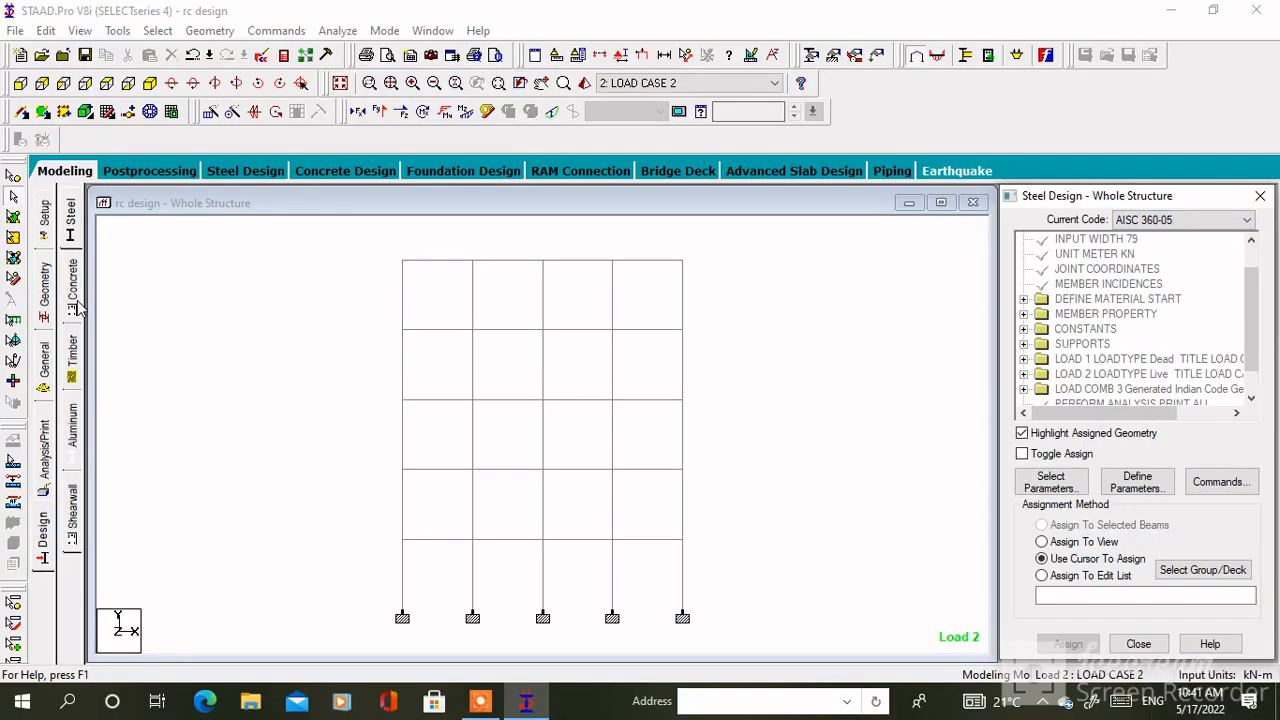
pyautogui.click(74, 296)
pyautogui.click(1216, 222)
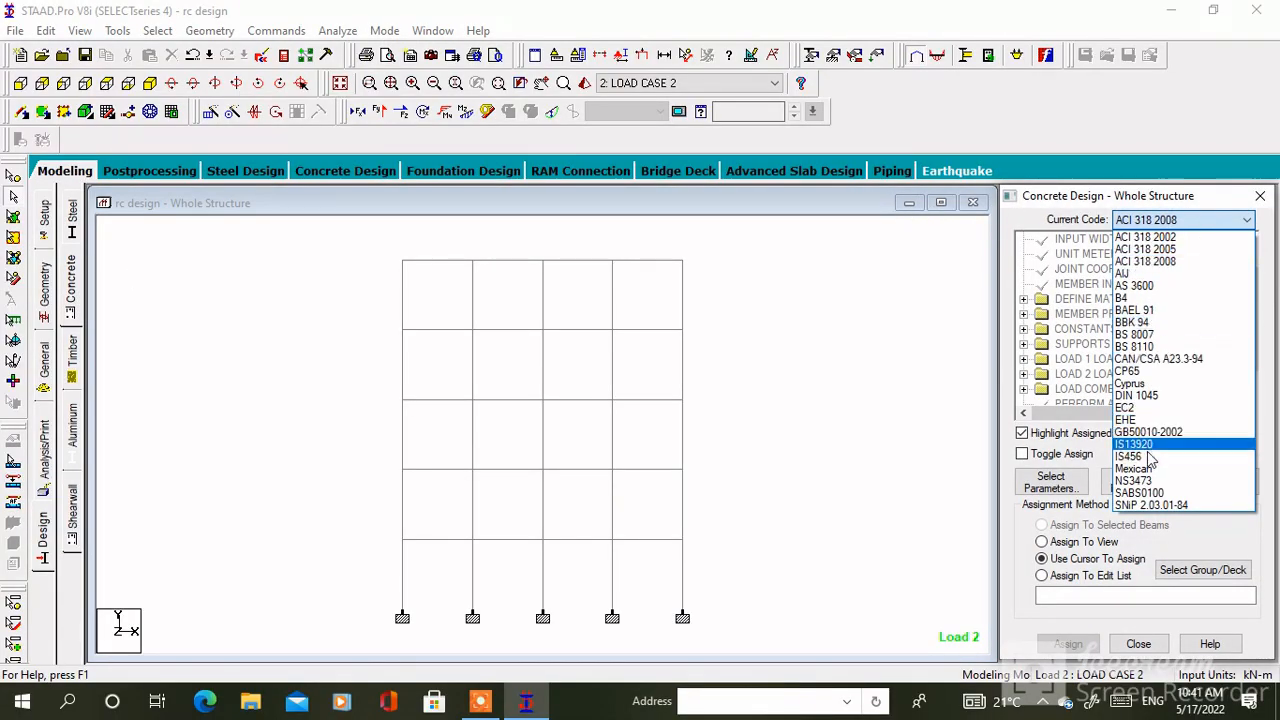
pyautogui.click(1148, 458)
pyautogui.click(1135, 482)
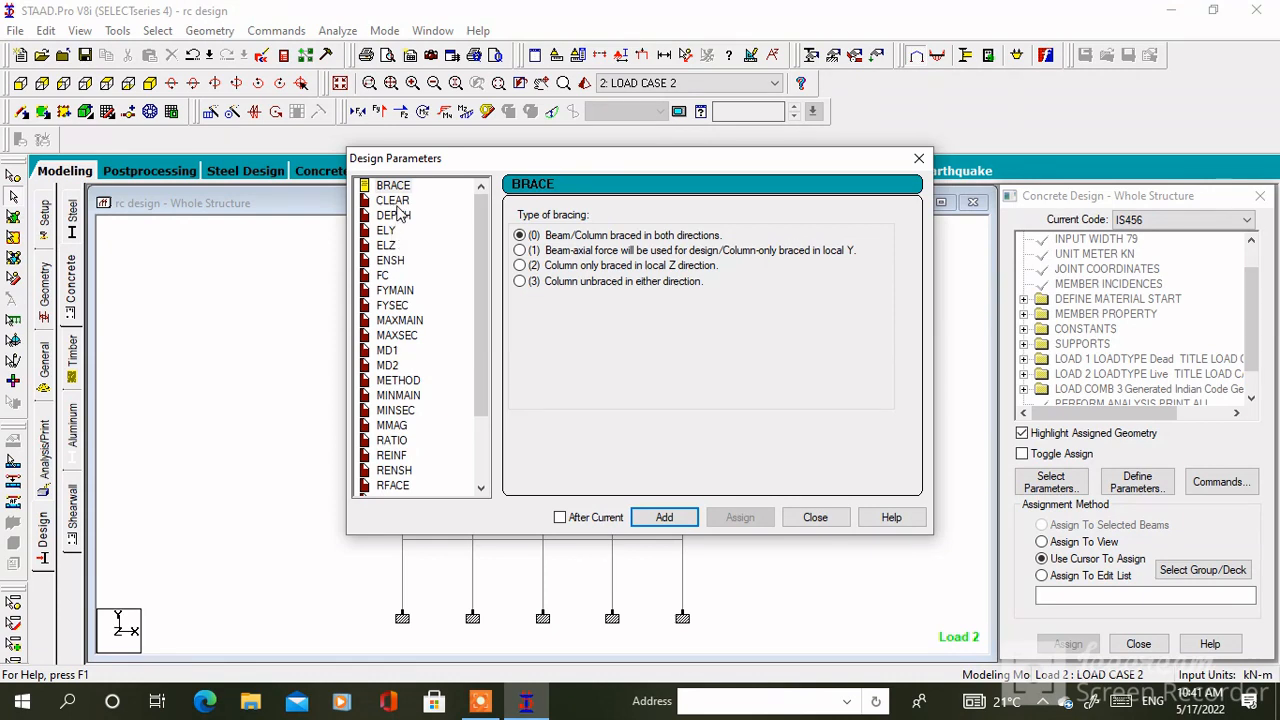
pyautogui.click(398, 204)
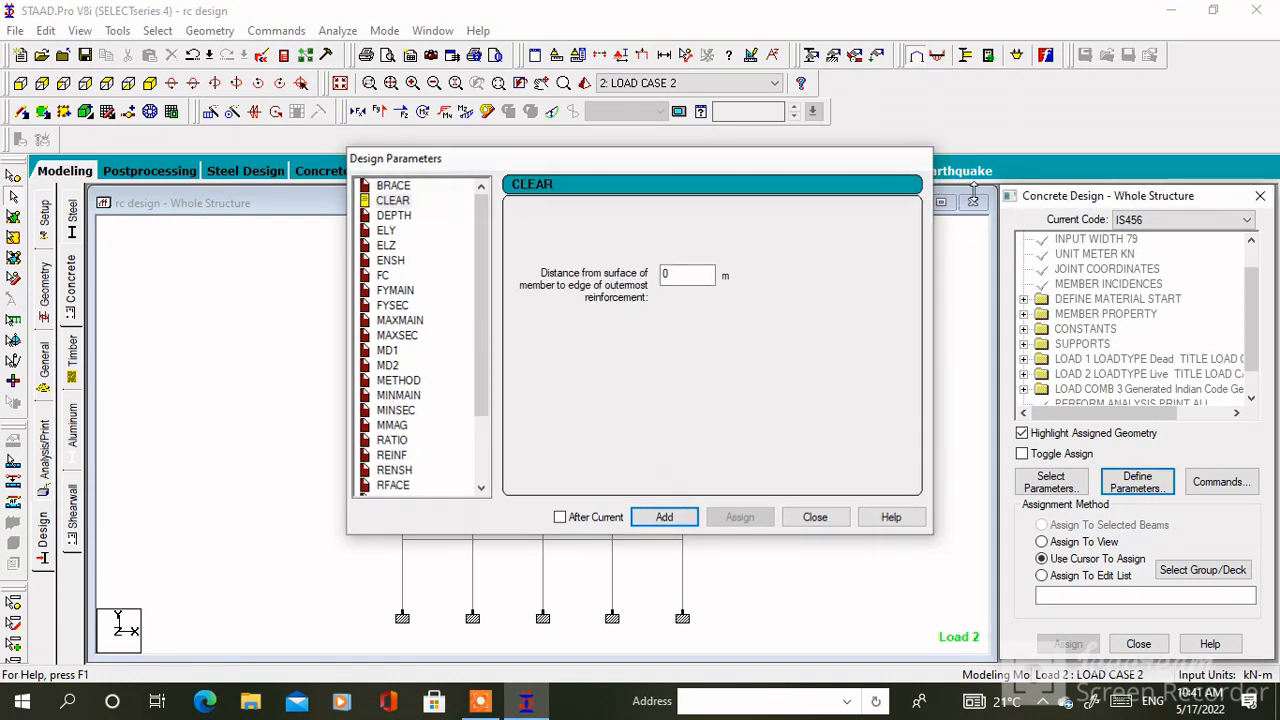
pyautogui.click(919, 158)
# - Limit the selected design parameters to Clear, Fc, Fymain, Fysec, Maxmain, Maxsec, Minmain and Minsec
pyautogui.click(1050, 482)
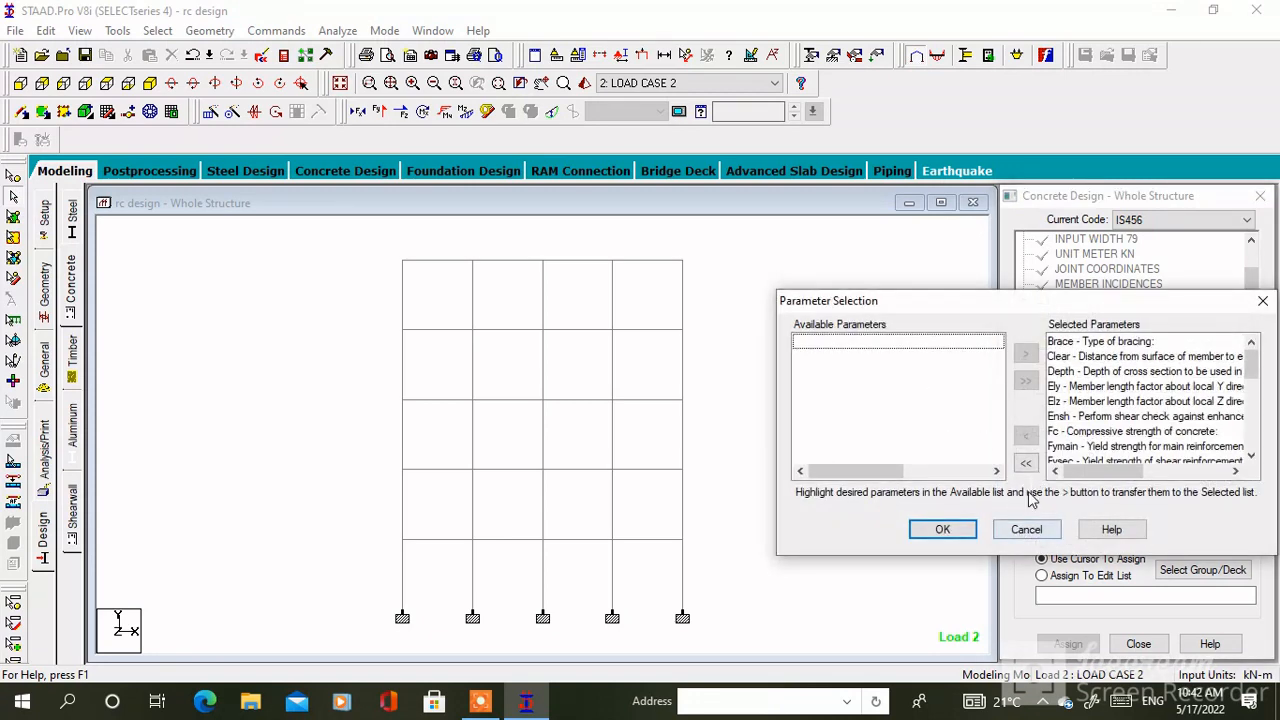
pyautogui.click(1025, 462)
pyautogui.doubleClick(815, 362)
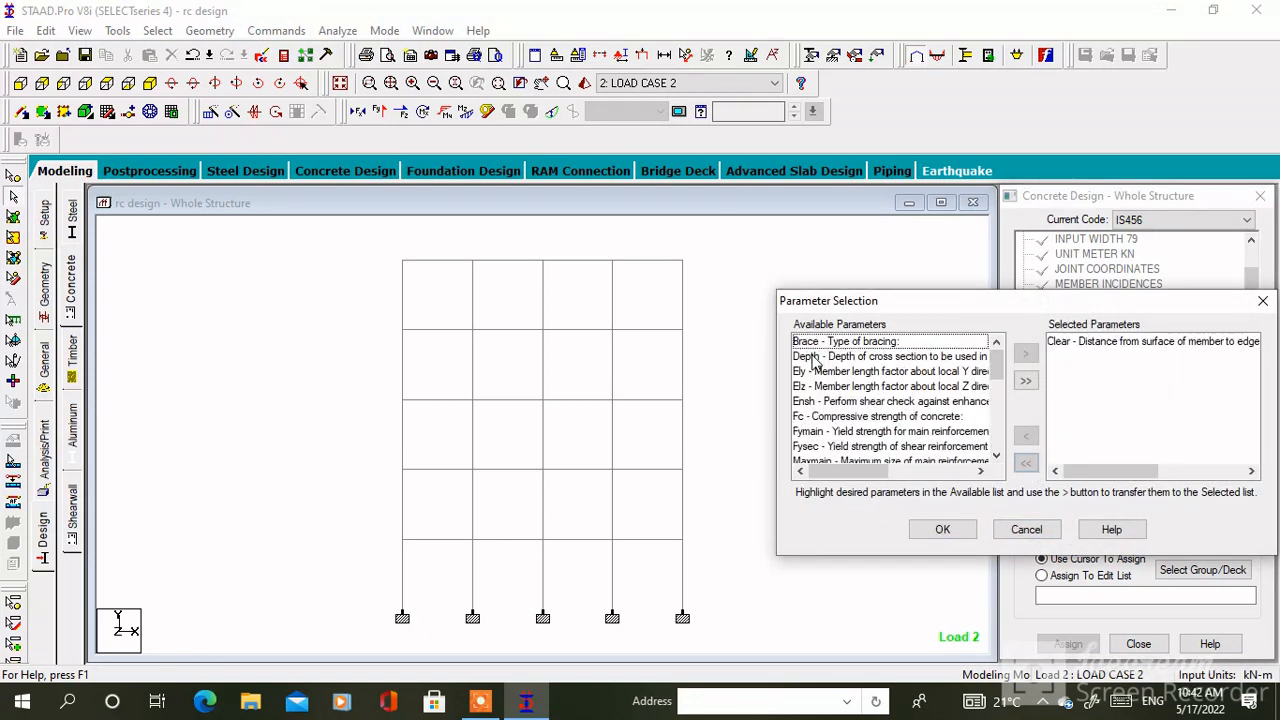
pyautogui.doubleClick(808, 418)
pyautogui.doubleClick(808, 418)
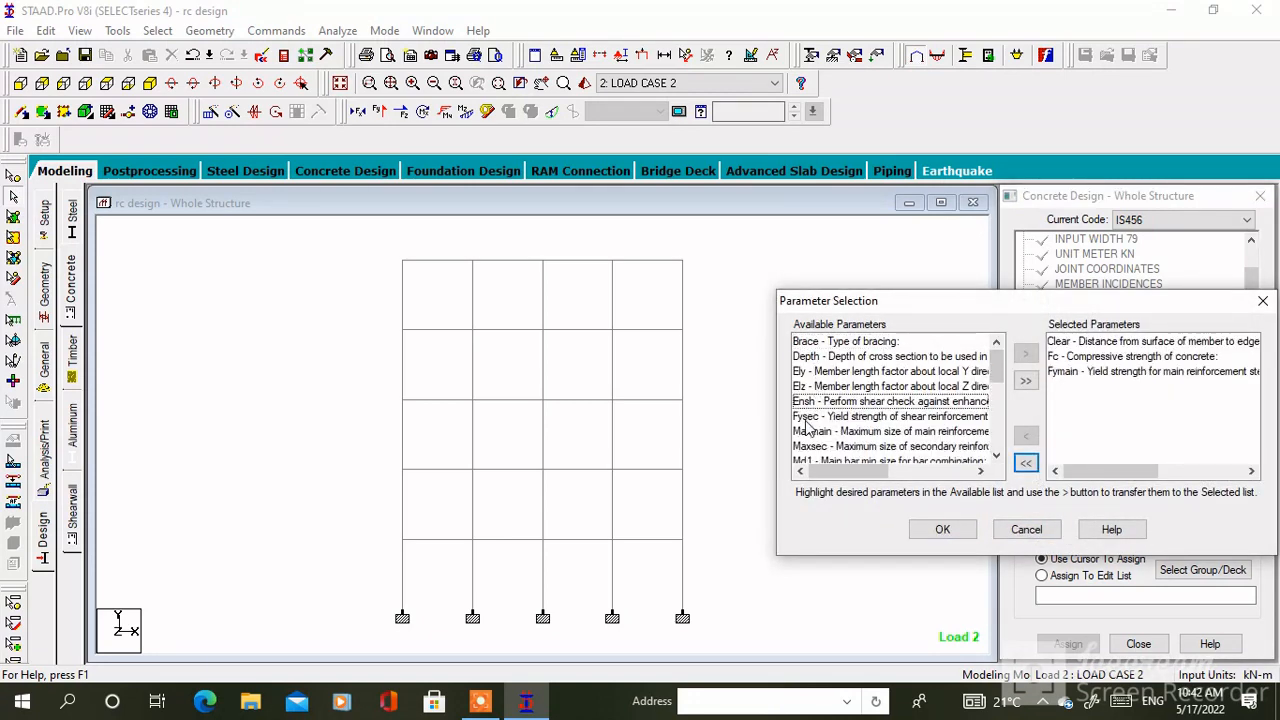
pyautogui.doubleClick(808, 418)
pyautogui.doubleClick(808, 418)
pyautogui.doubleClick(808, 418)
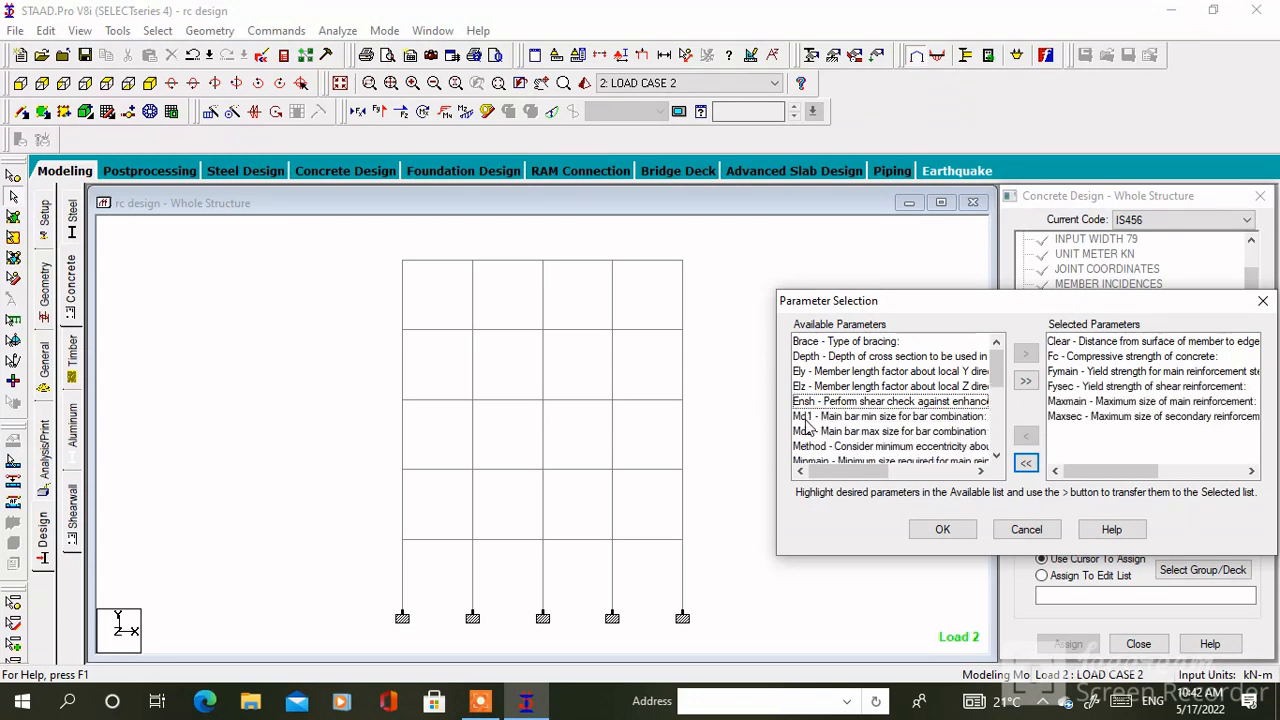
pyautogui.scroll(-2, 808, 455)
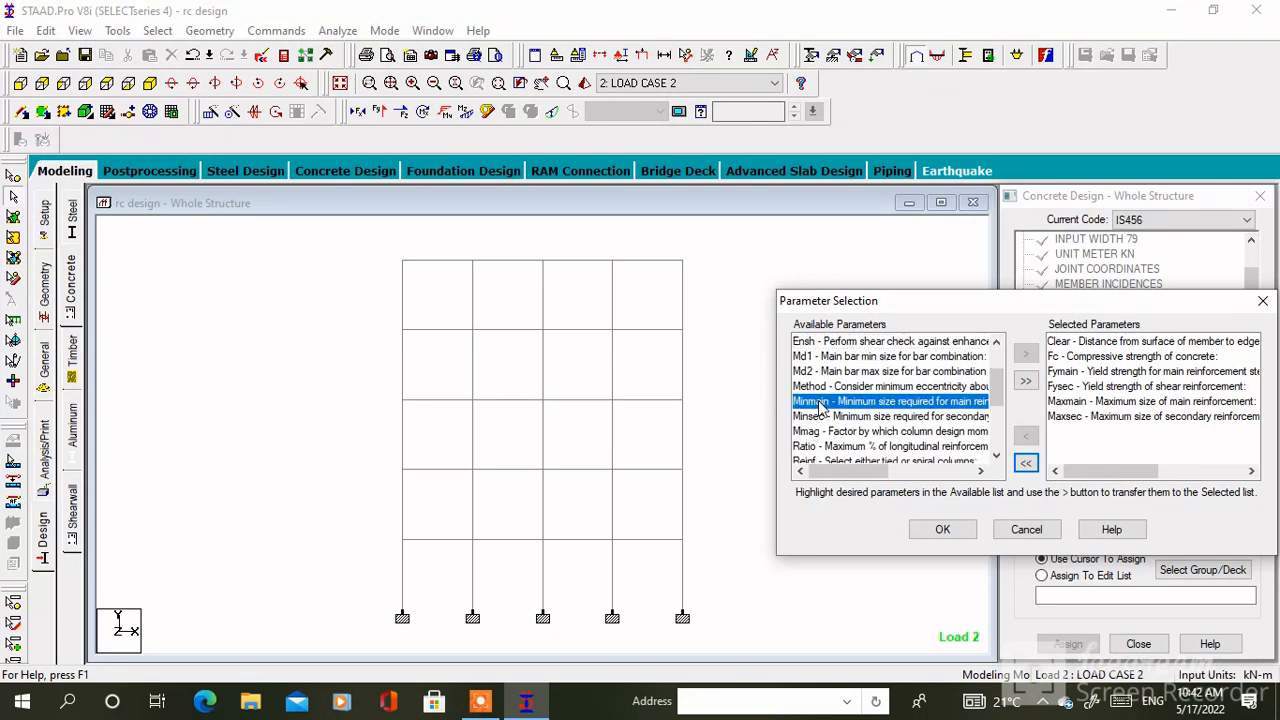
pyautogui.doubleClick(820, 405)
pyautogui.doubleClick(820, 405)
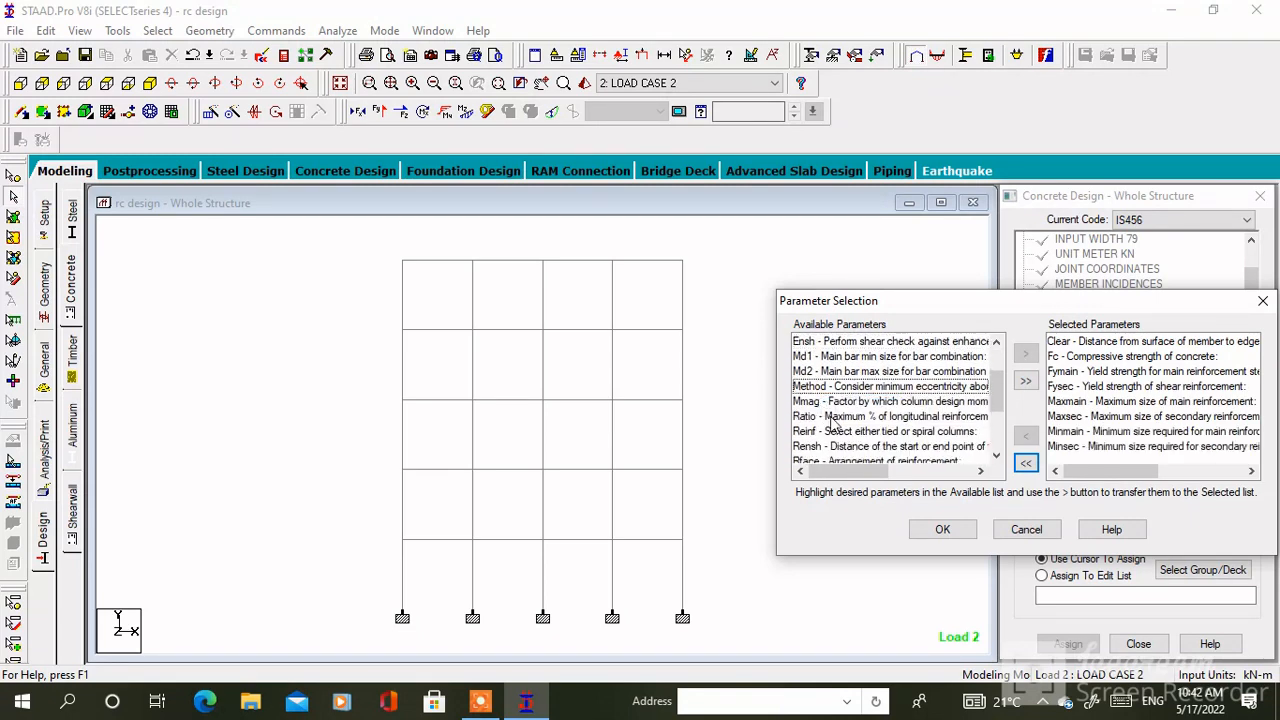
pyautogui.click(942, 529)
# - Define two CLEAR cover parameters, one of 0.025 m and one of 0.040 m
pyautogui.click(1136, 482)
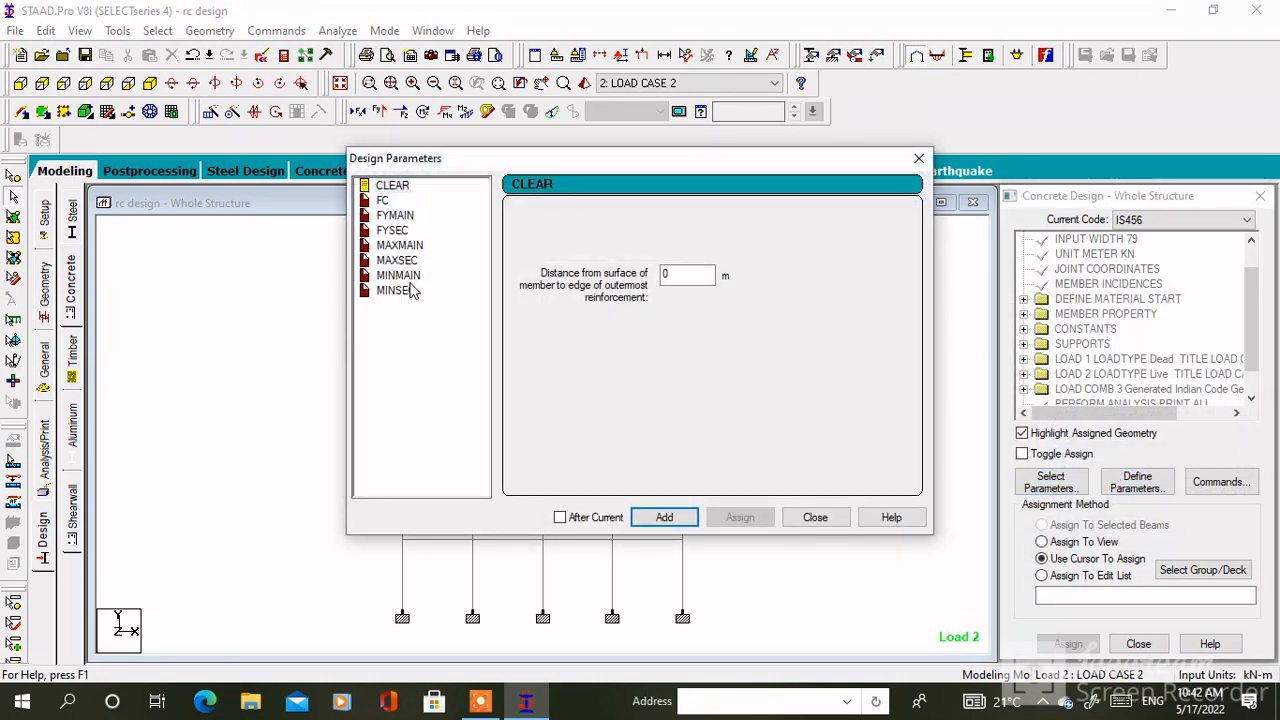
pyautogui.doubleClick(659, 274)
pyautogui.click(688, 517)
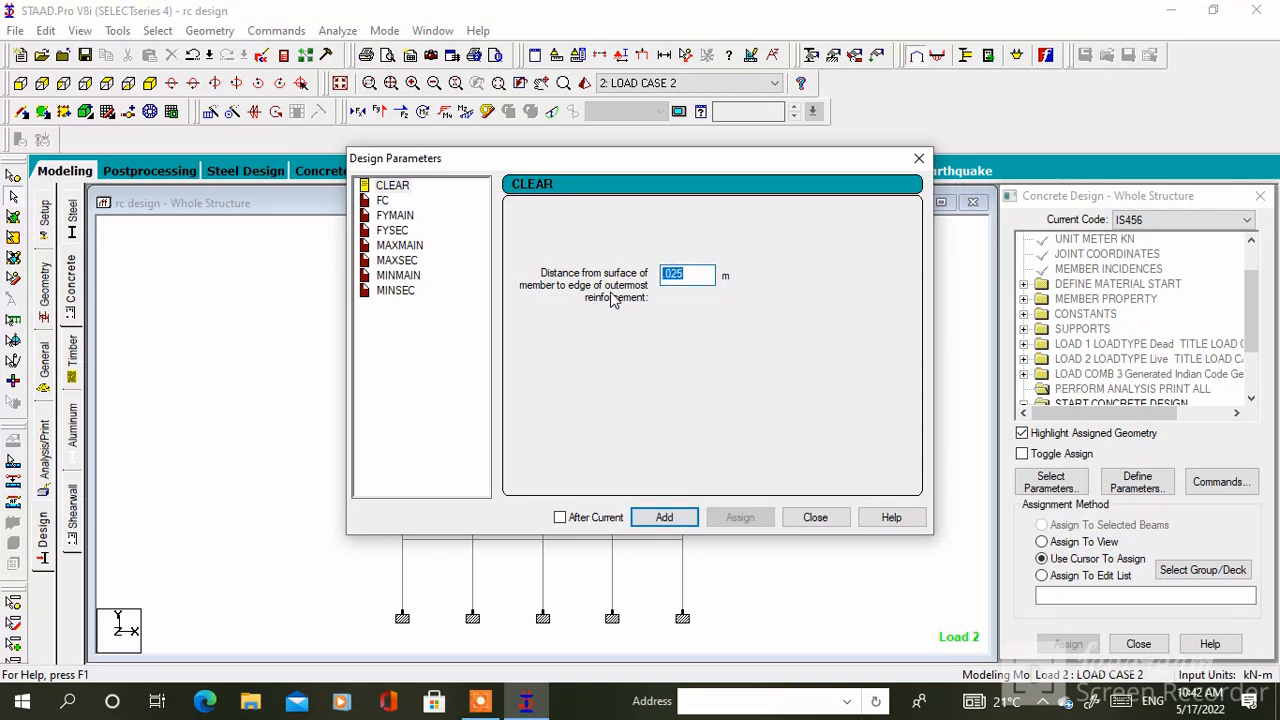
pyautogui.press('BackSpace')
pyautogui.write('.040')
pyautogui.click(666, 517)
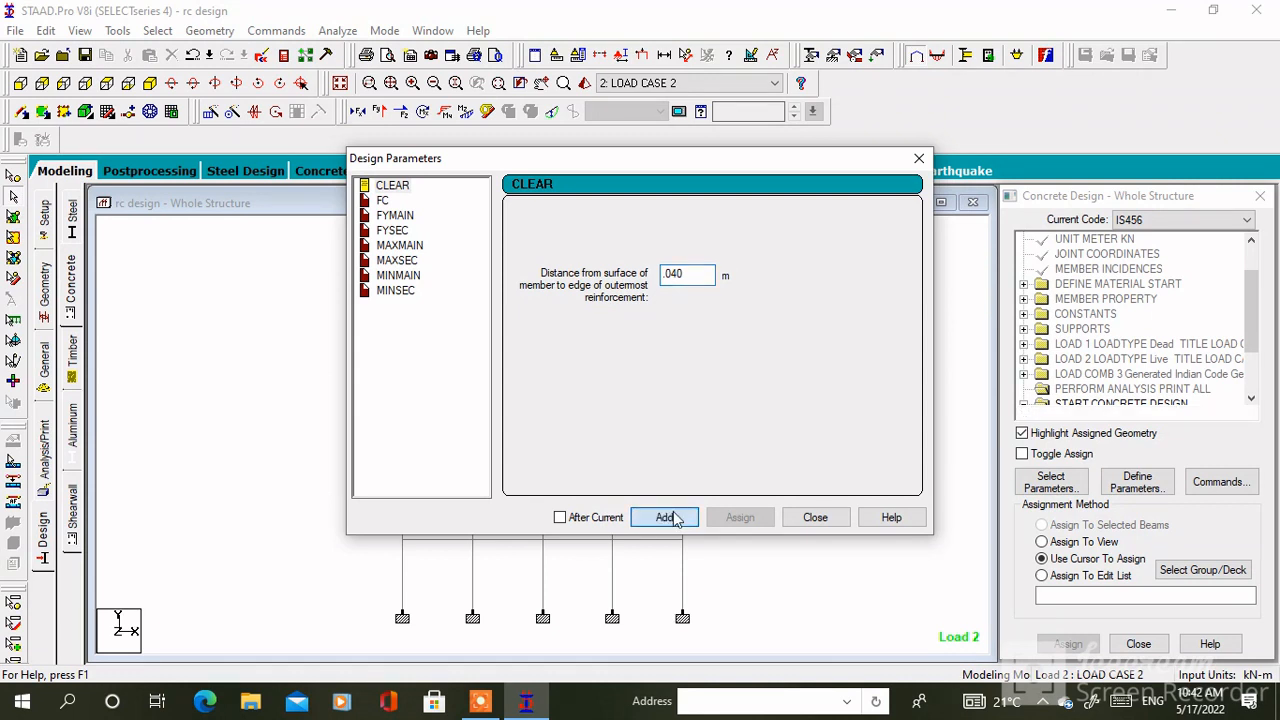
# - Define the FC concrete strength as 25000 kN/m2 and the FYMAIN main steel yield strength as 415000 kN/m2
pyautogui.click(383, 201)
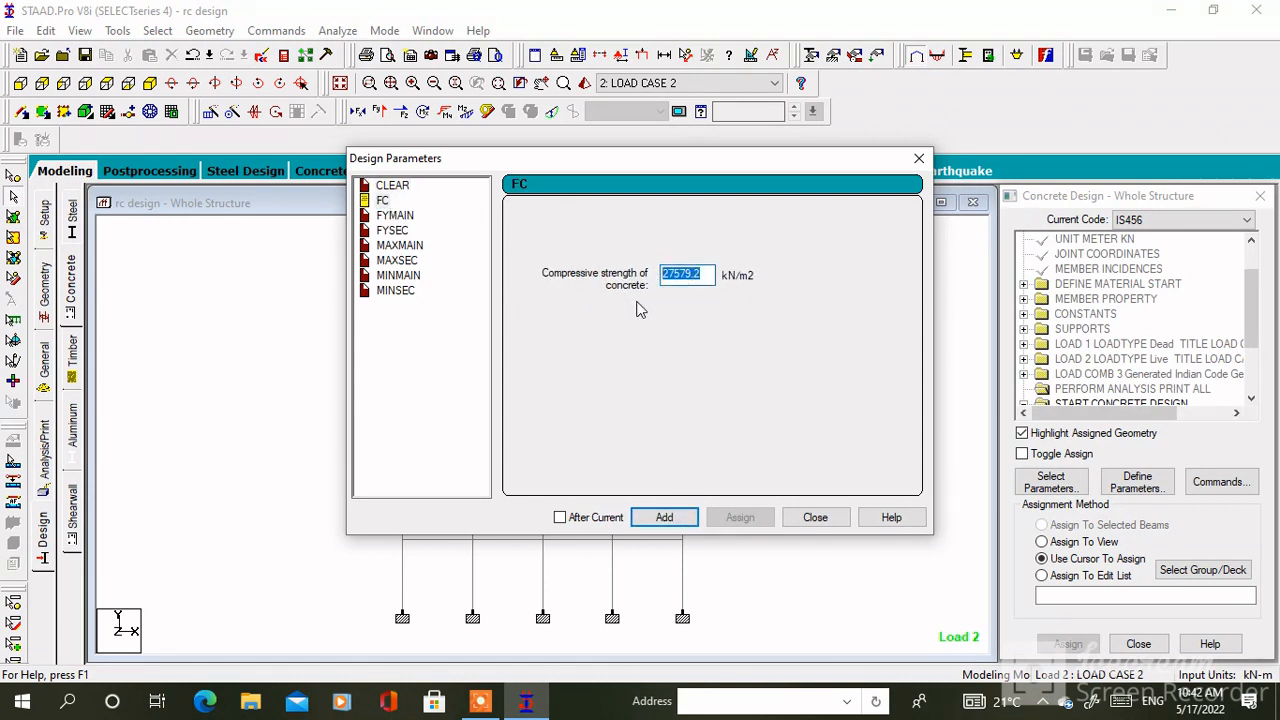
pyautogui.write('25000')
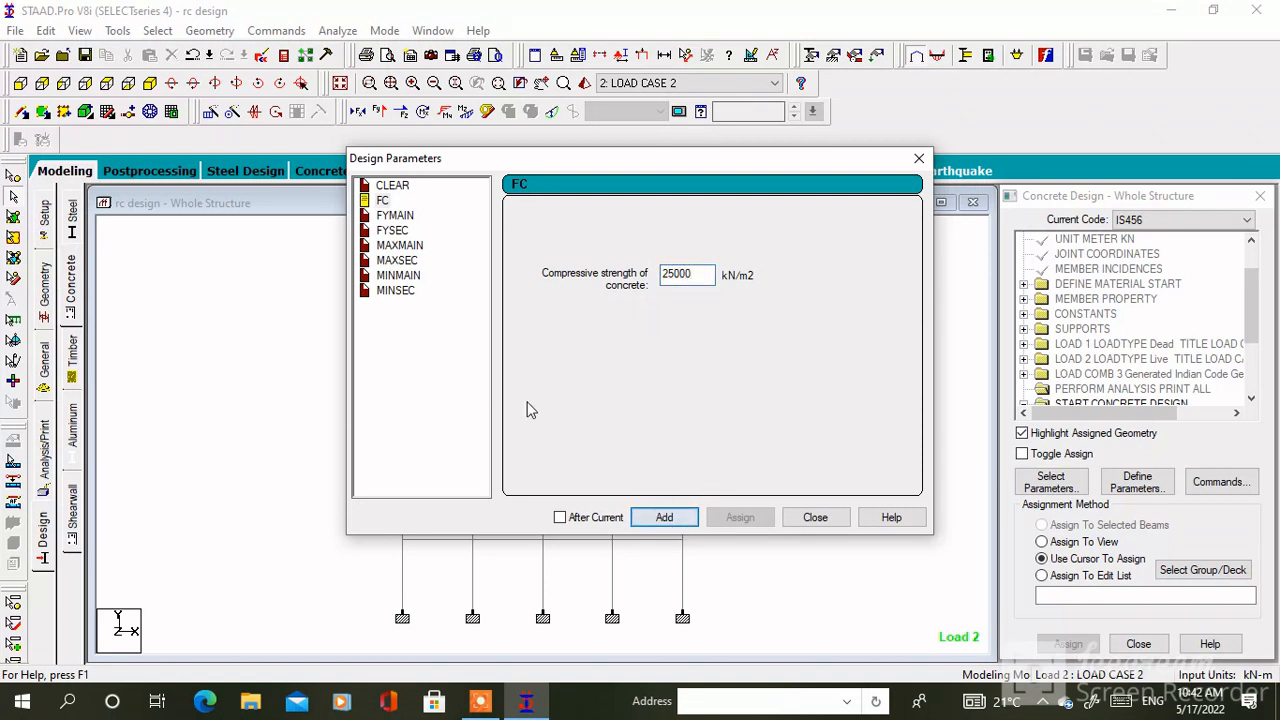
pyautogui.click(394, 231)
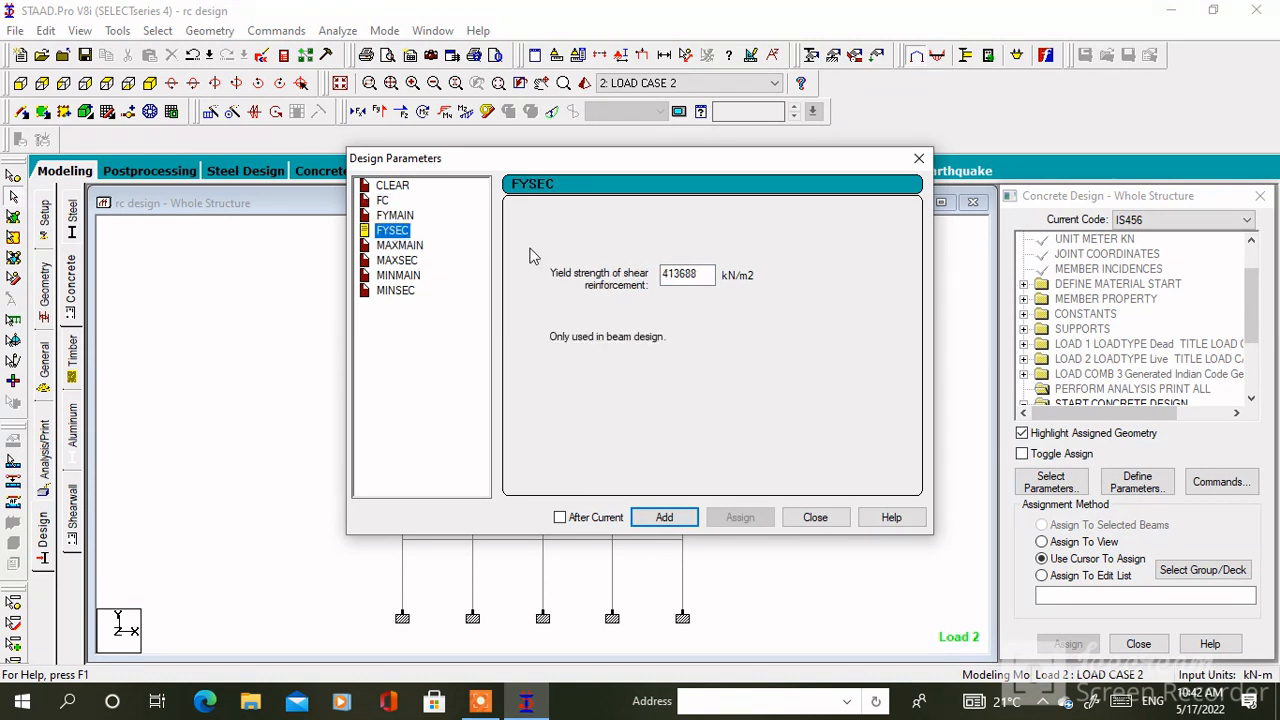
pyautogui.click(395, 215)
pyautogui.moveTo(697, 276); pyautogui.dragTo(592, 305)
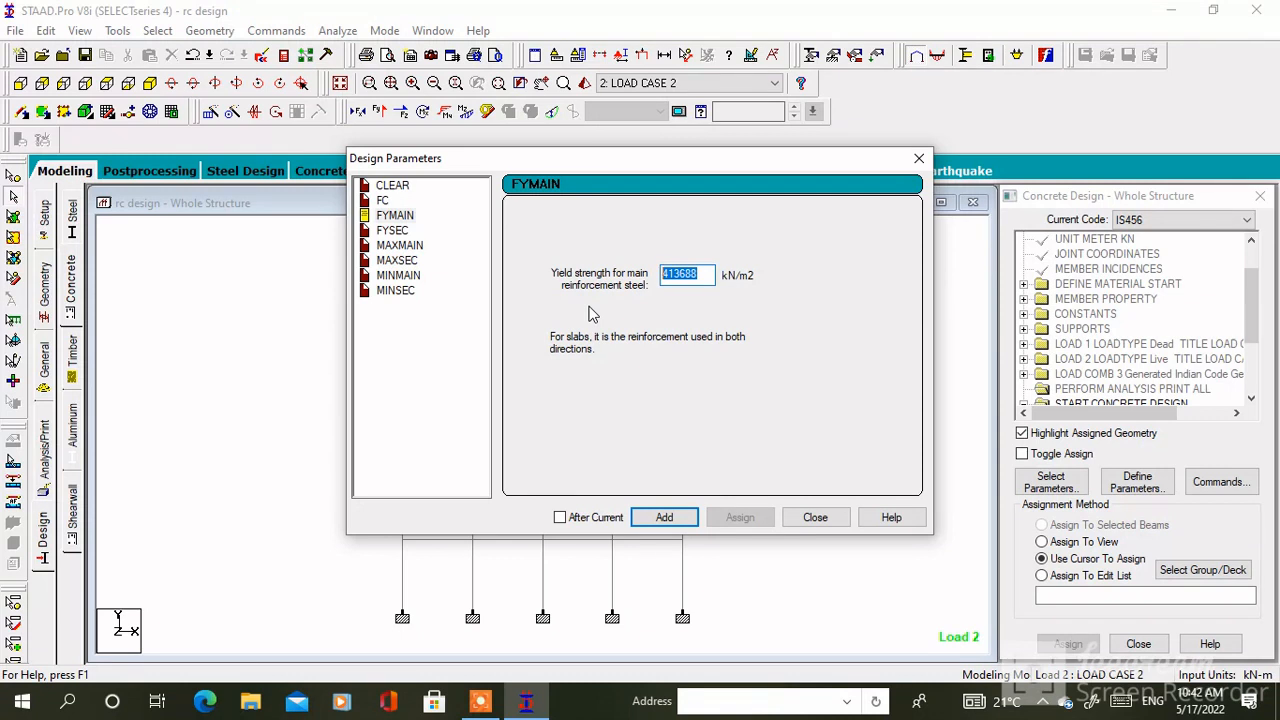
pyautogui.write('3')
pyautogui.click(396, 218)
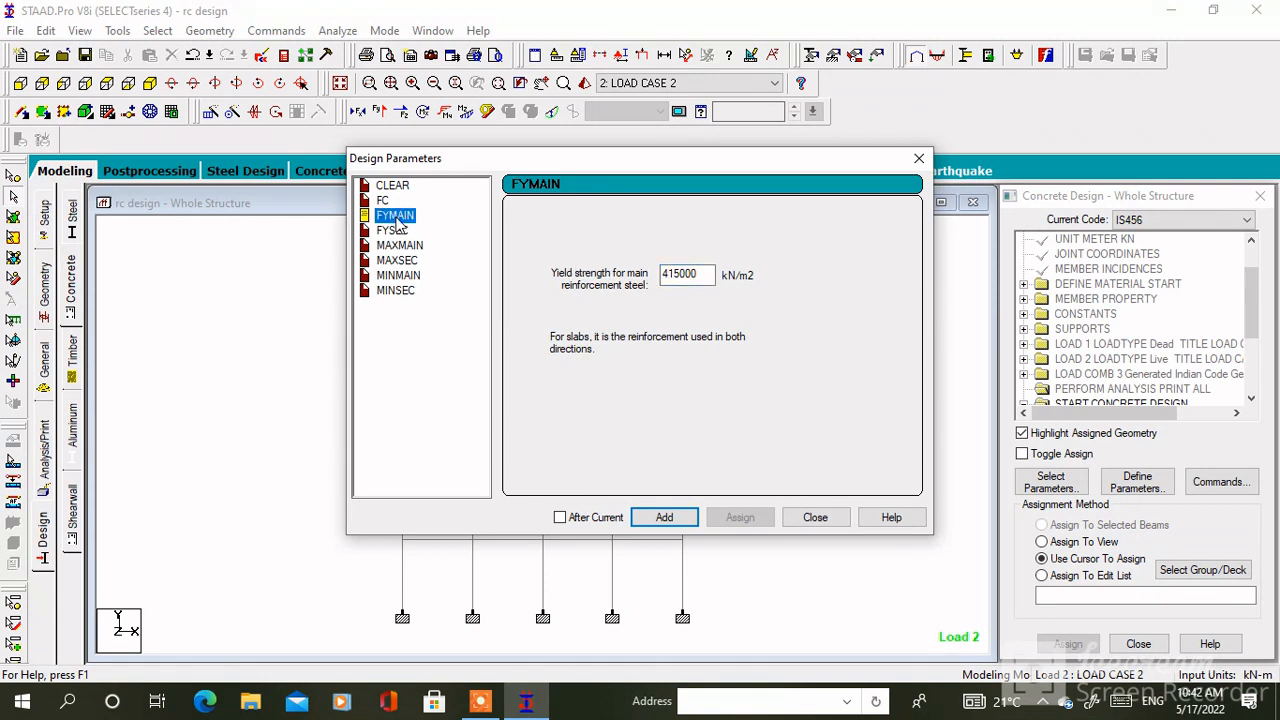
# - Define the FYSEC shear reinforcement yield strength as 415000 kN/m2
pyautogui.click(392, 230)
pyautogui.moveTo(705, 276); pyautogui.dragTo(570, 280)
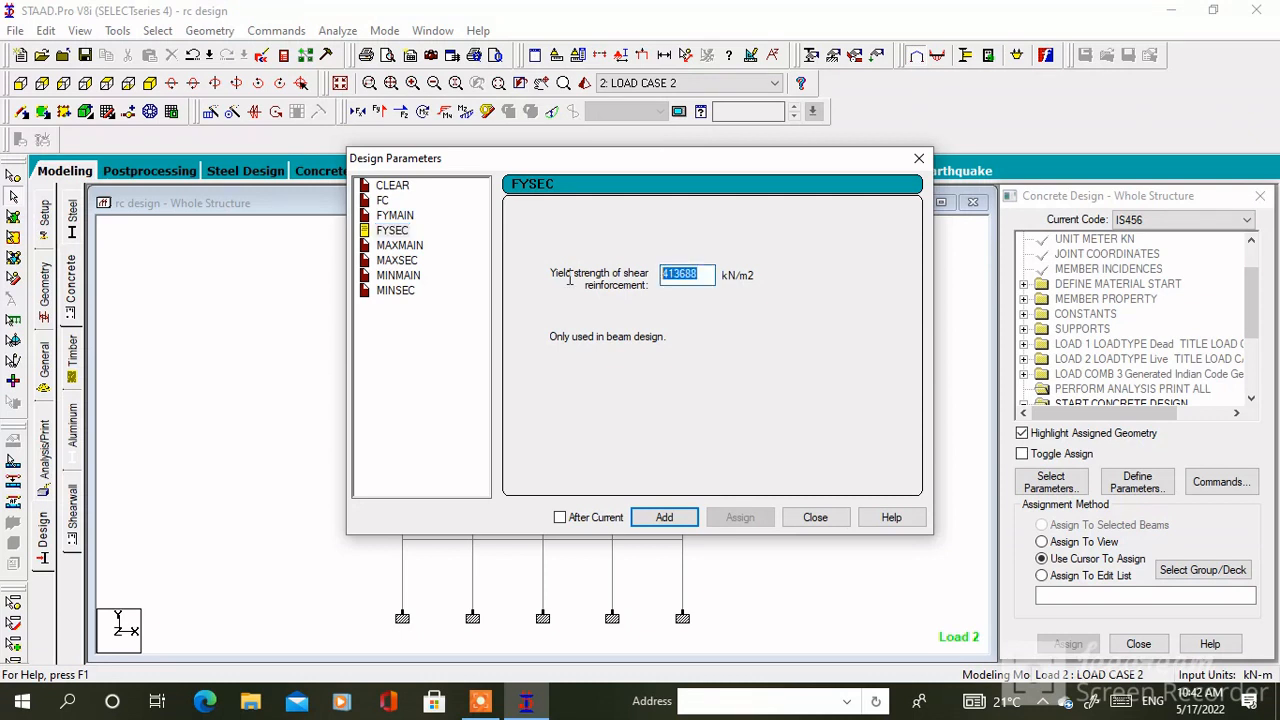
pyautogui.write('415000')
pyautogui.click(664, 517)
pyautogui.click(1248, 293)
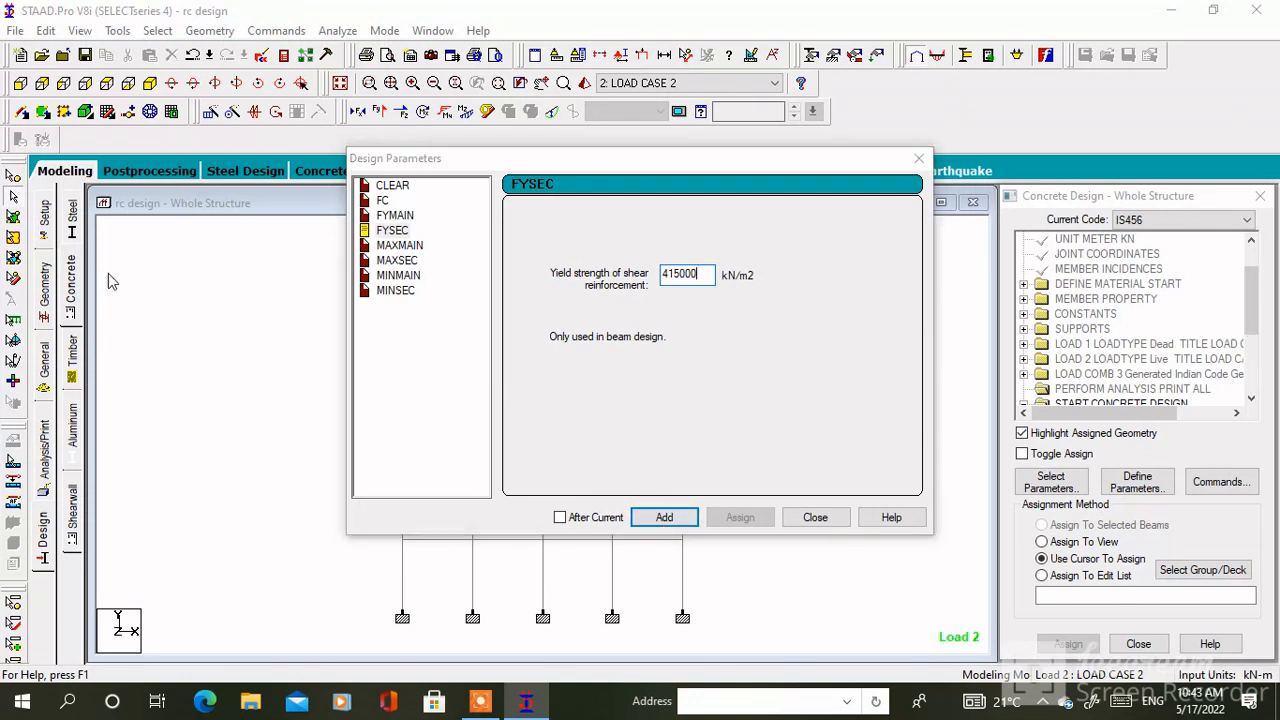
# - Define the maximum reinforcement sizes, with MAXMAIN at 20 mm and MAXSEC at 12 mm
pyautogui.click(400, 245)
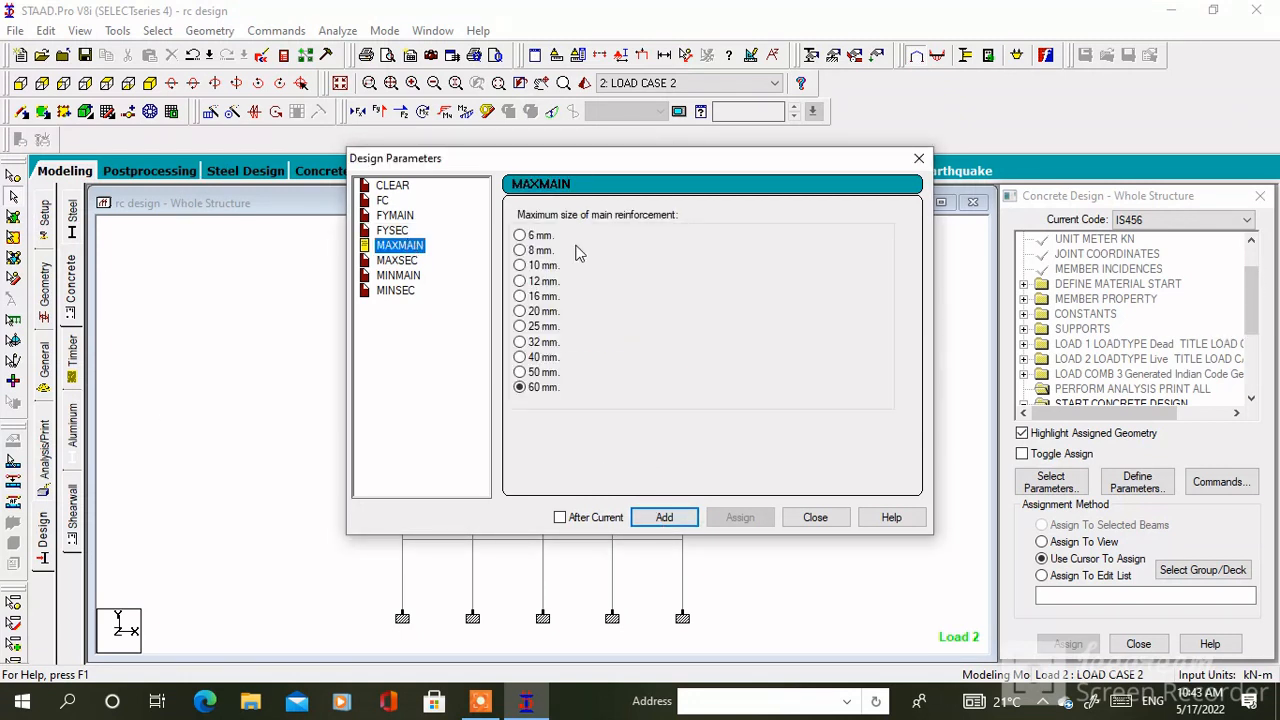
pyautogui.click(520, 311)
pyautogui.click(645, 517)
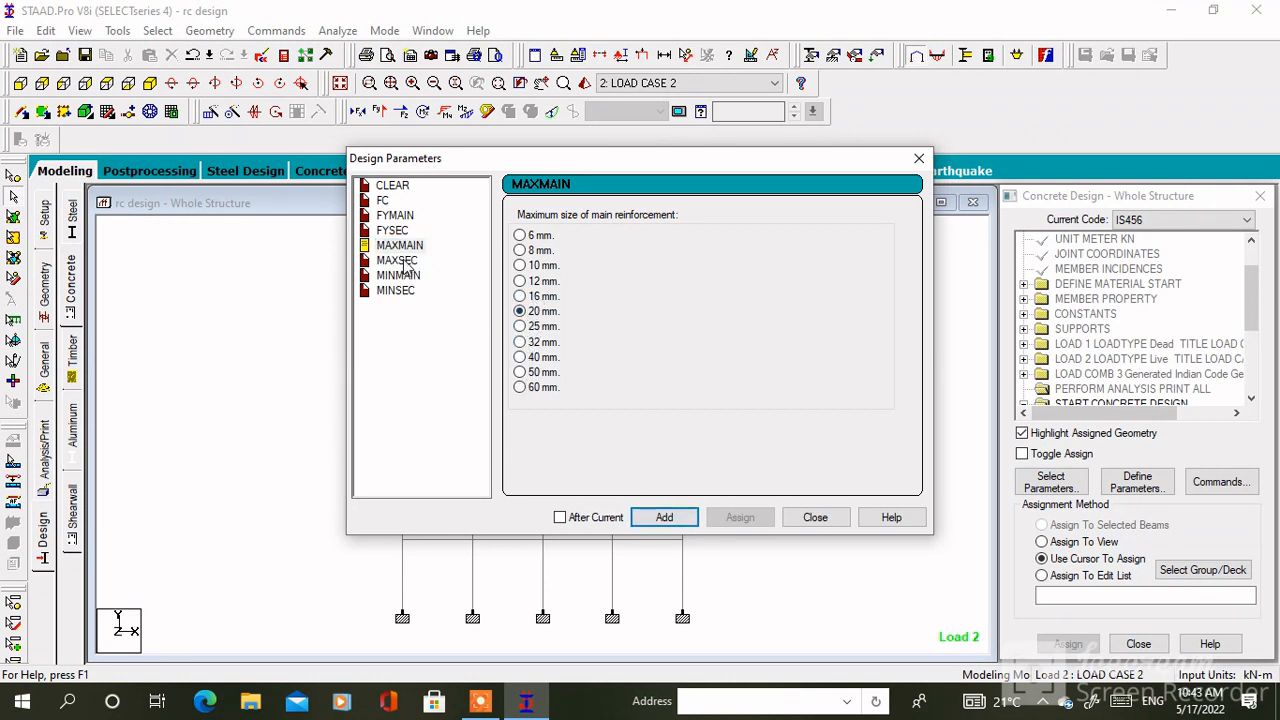
pyautogui.click(397, 260)
pyautogui.click(664, 517)
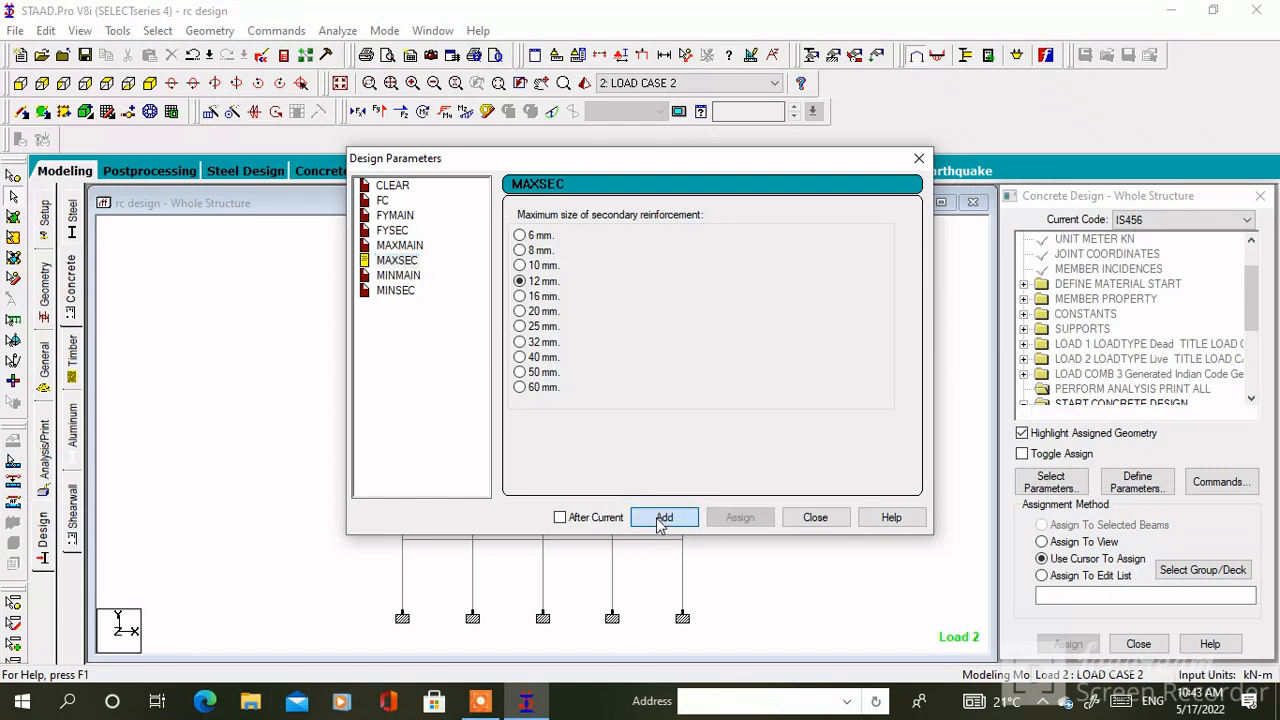
# - Define the minimum reinforcement sizes, with MINMAIN at 10 mm and MINSEC at 8 mm, and finish defining parameters
pyautogui.click(398, 278)
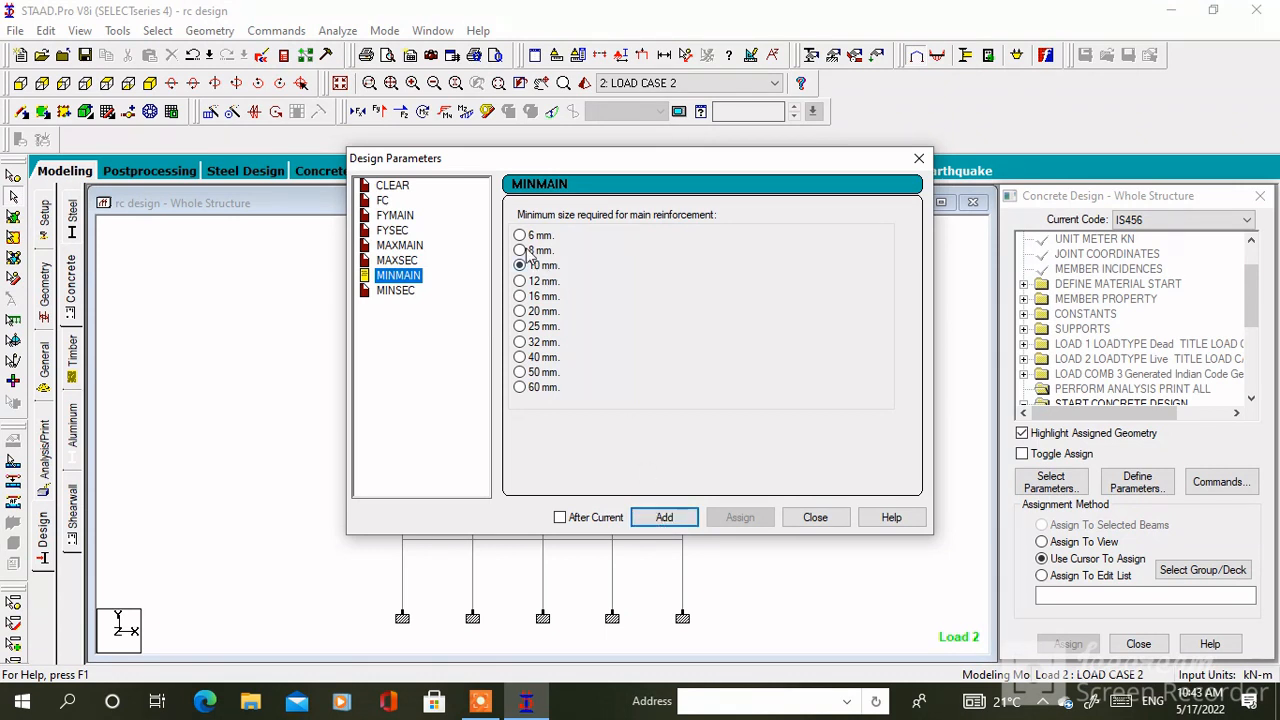
pyautogui.click(647, 520)
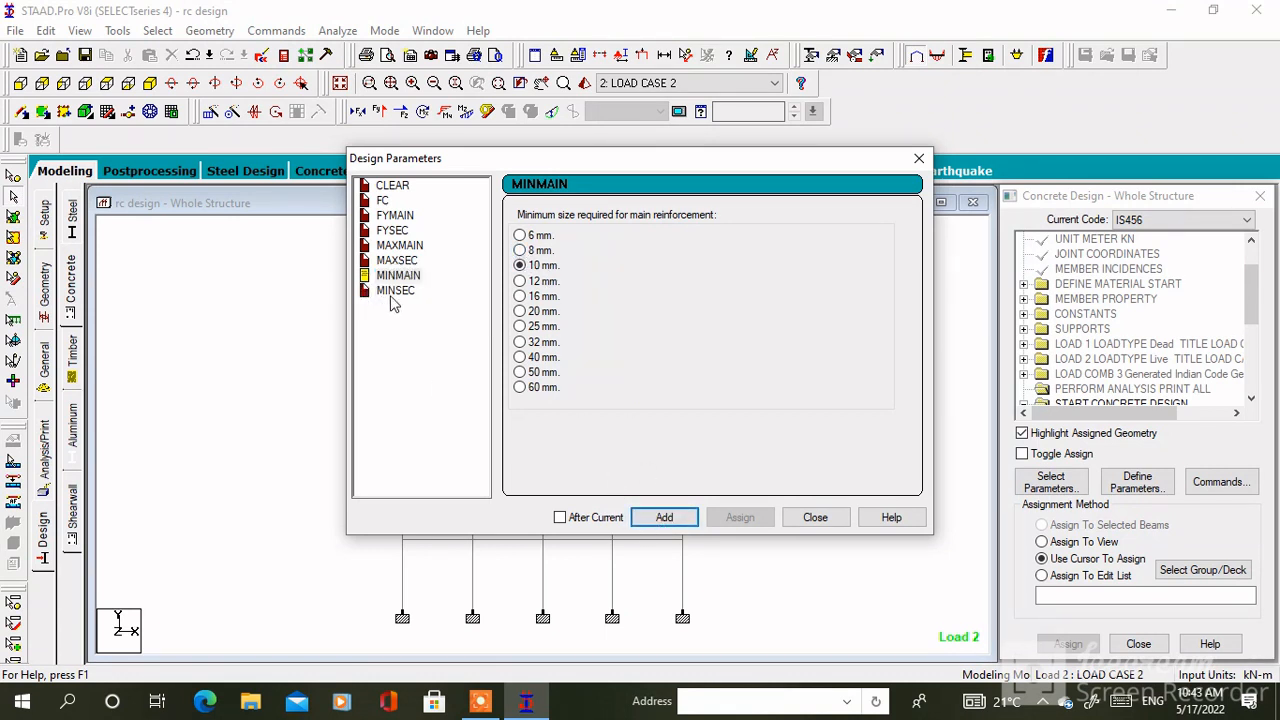
pyautogui.click(394, 292)
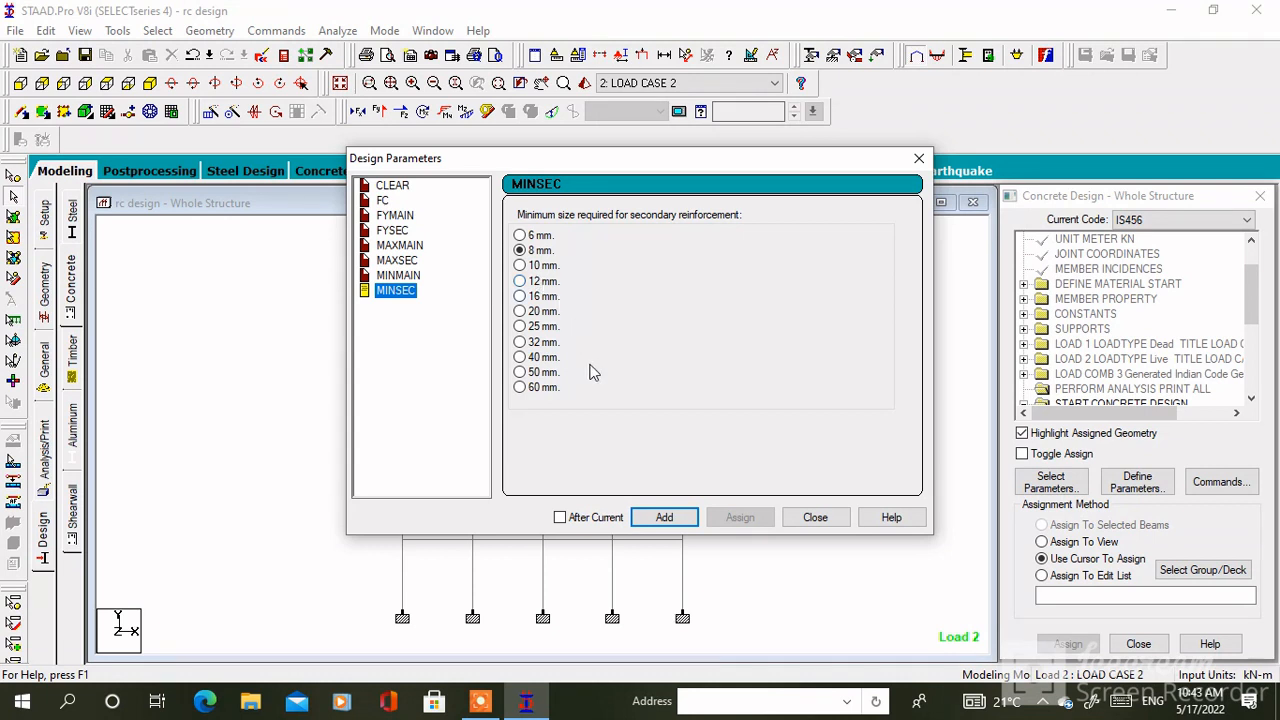
pyautogui.click(520, 266)
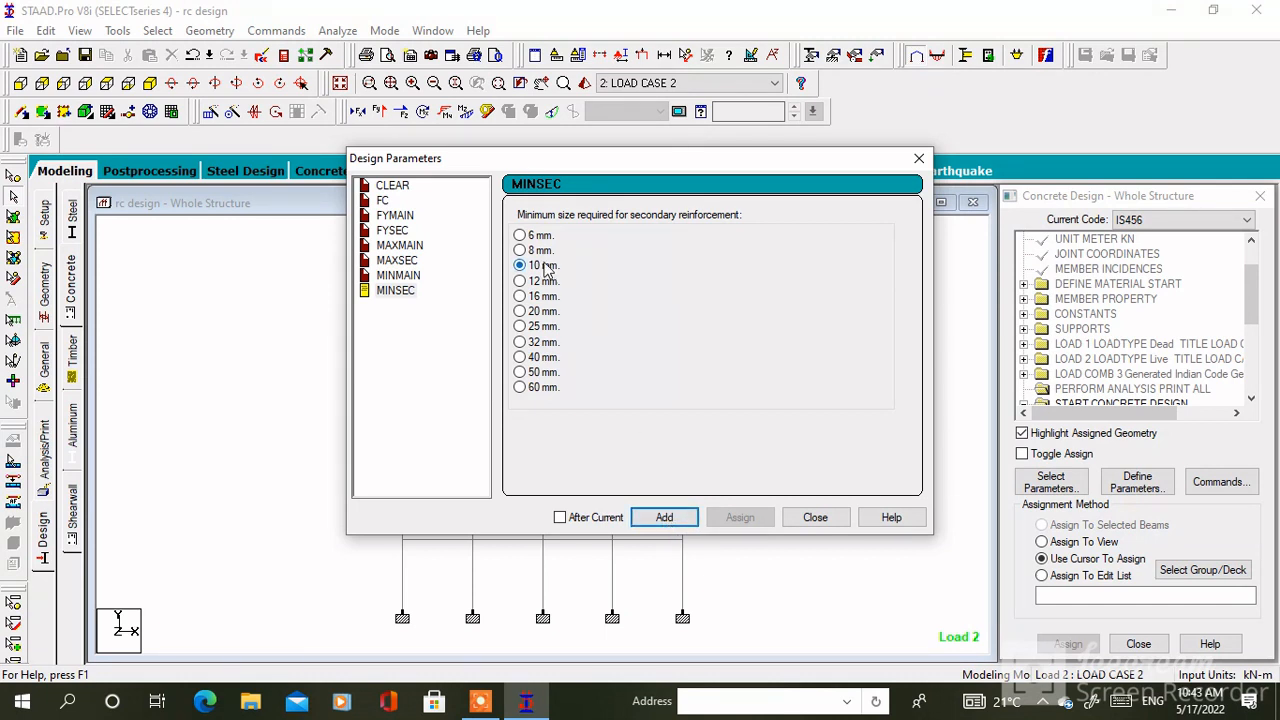
pyautogui.click(520, 250)
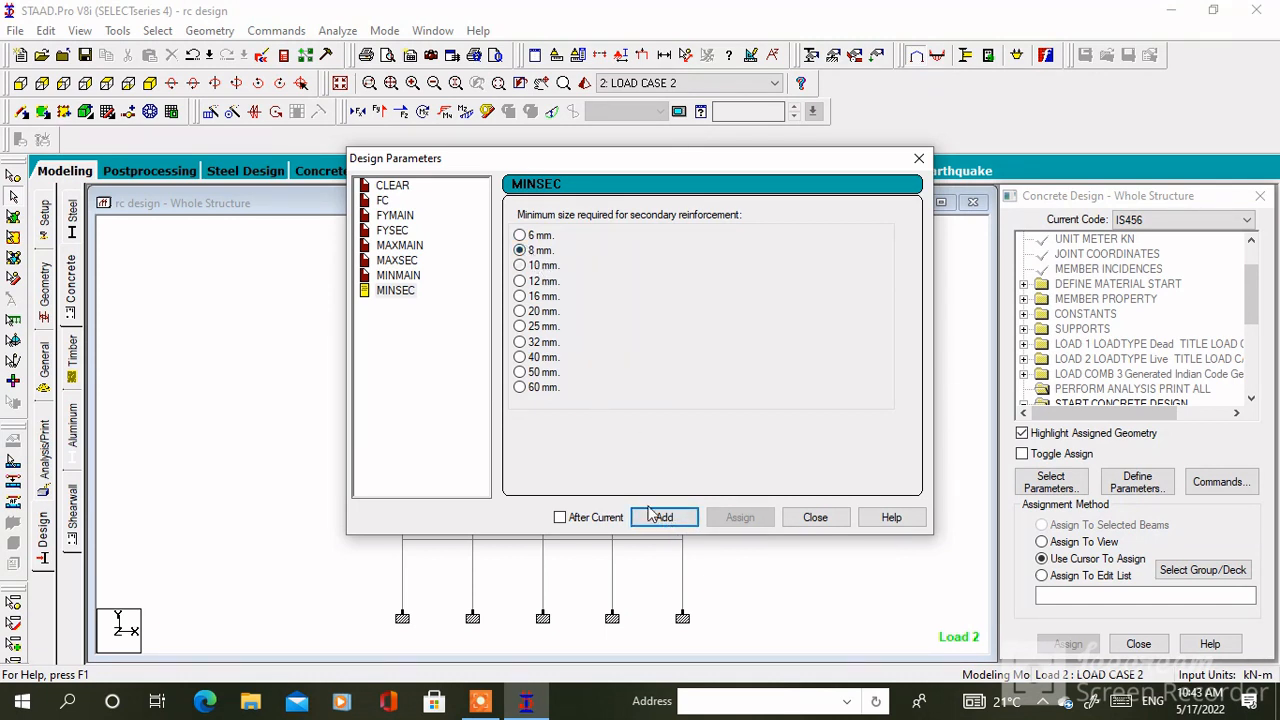
pyautogui.click(815, 517)
# - Add the DESIGN BEAM, DESIGN COLUMN and TAKE OFF commands to the concrete design
pyautogui.click(1220, 481)
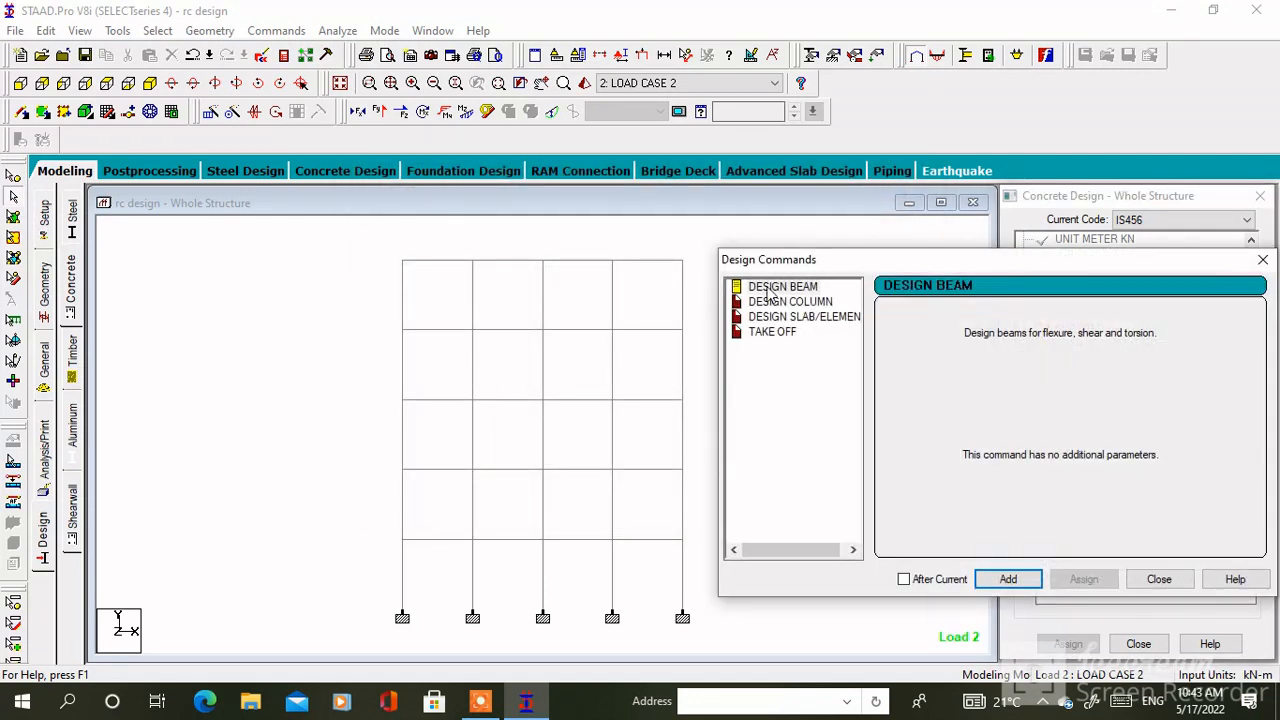
pyautogui.click(793, 290)
pyautogui.click(1006, 578)
pyautogui.click(790, 301)
pyautogui.click(1008, 579)
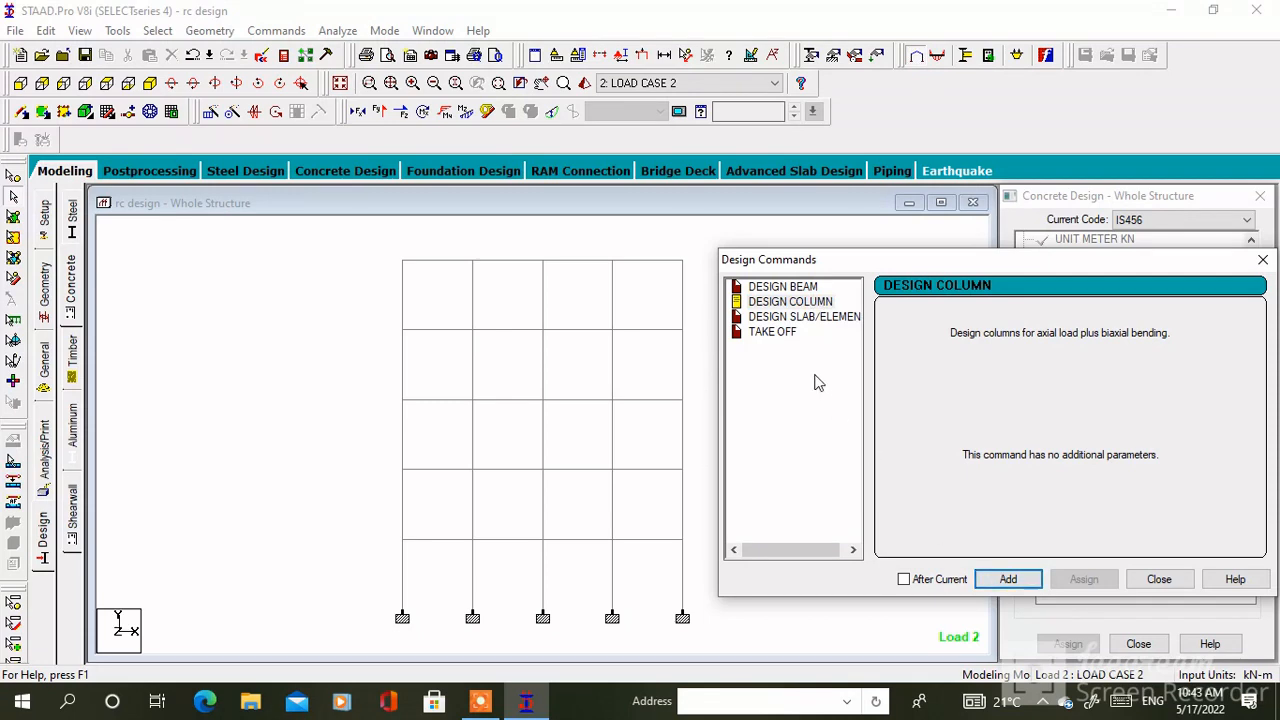
pyautogui.click(799, 333)
pyautogui.click(1006, 579)
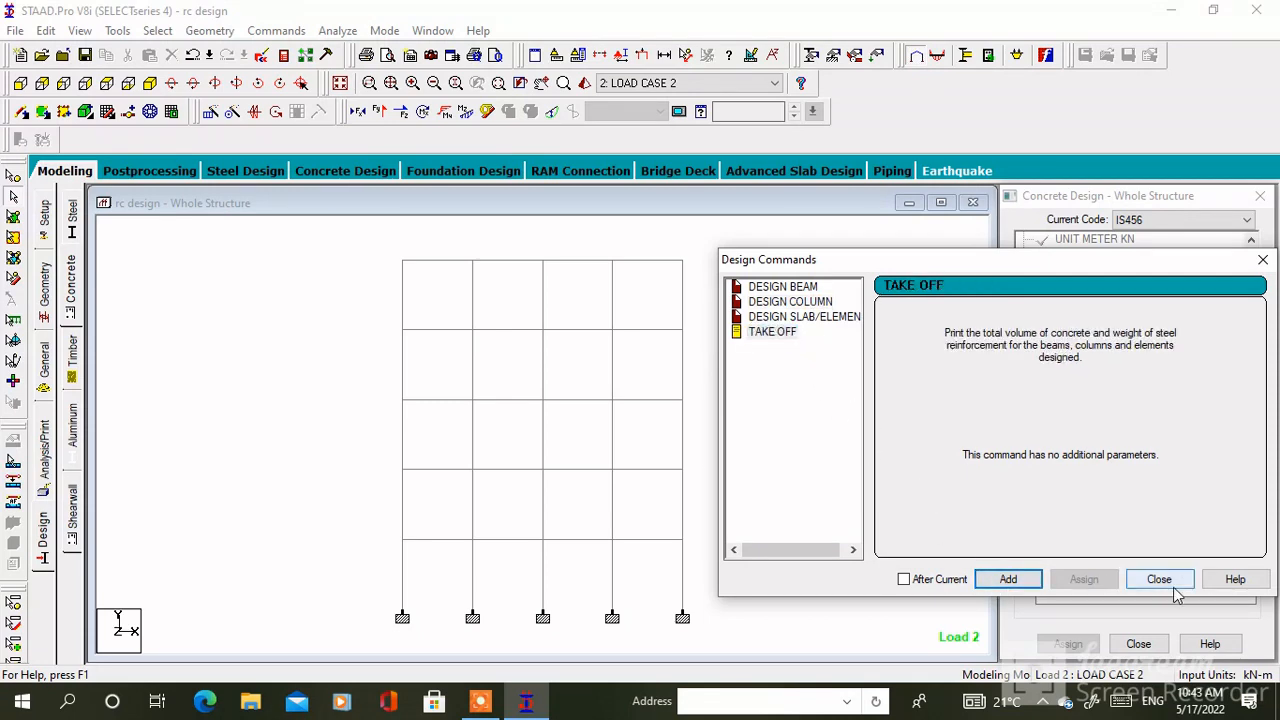
pyautogui.click(1159, 579)
# - Assign the CLEAR 0.025 cover to all beams parallel to X and Z
pyautogui.moveTo(1252, 306); pyautogui.dragTo(1252, 349)
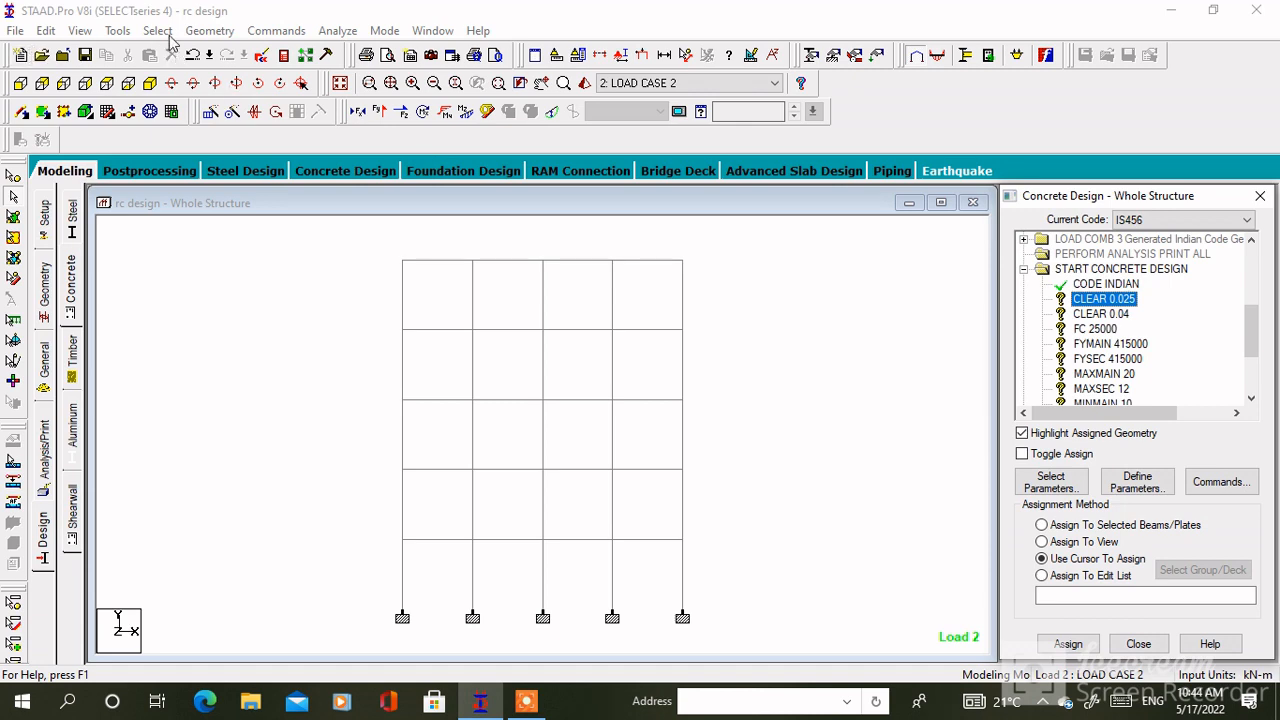
pyautogui.click(160, 31)
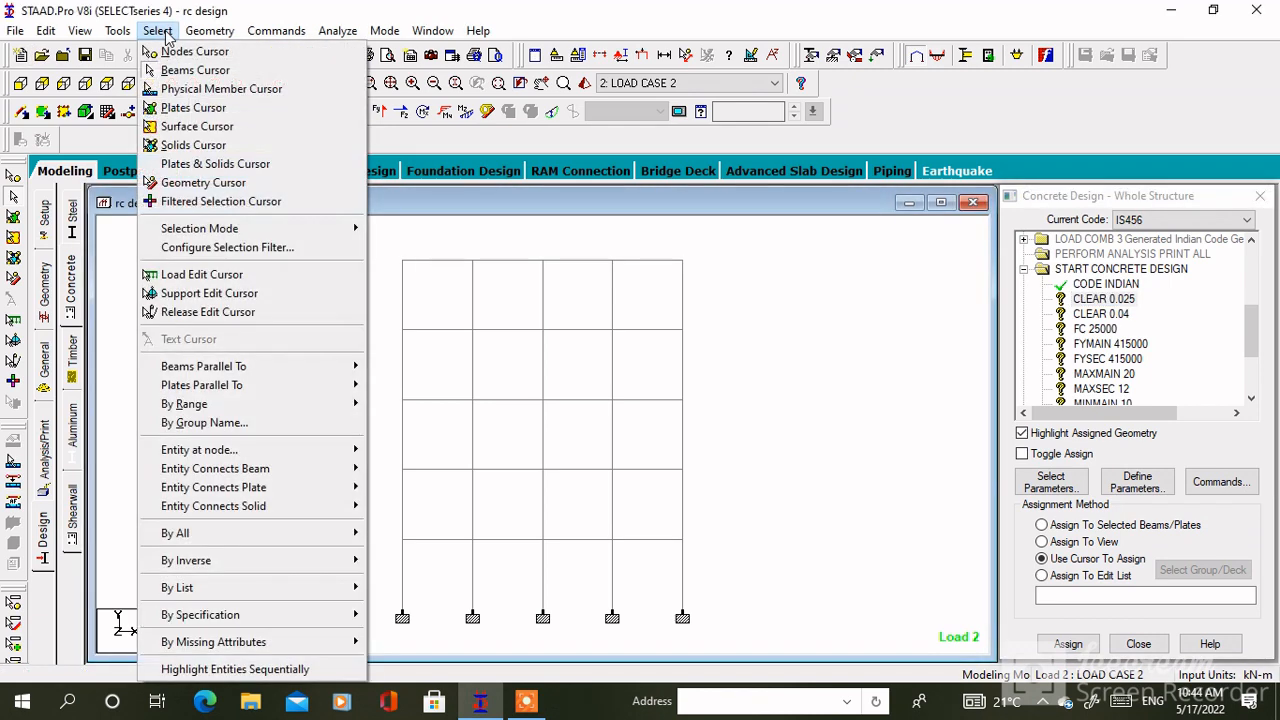
pyautogui.moveTo(246, 370)
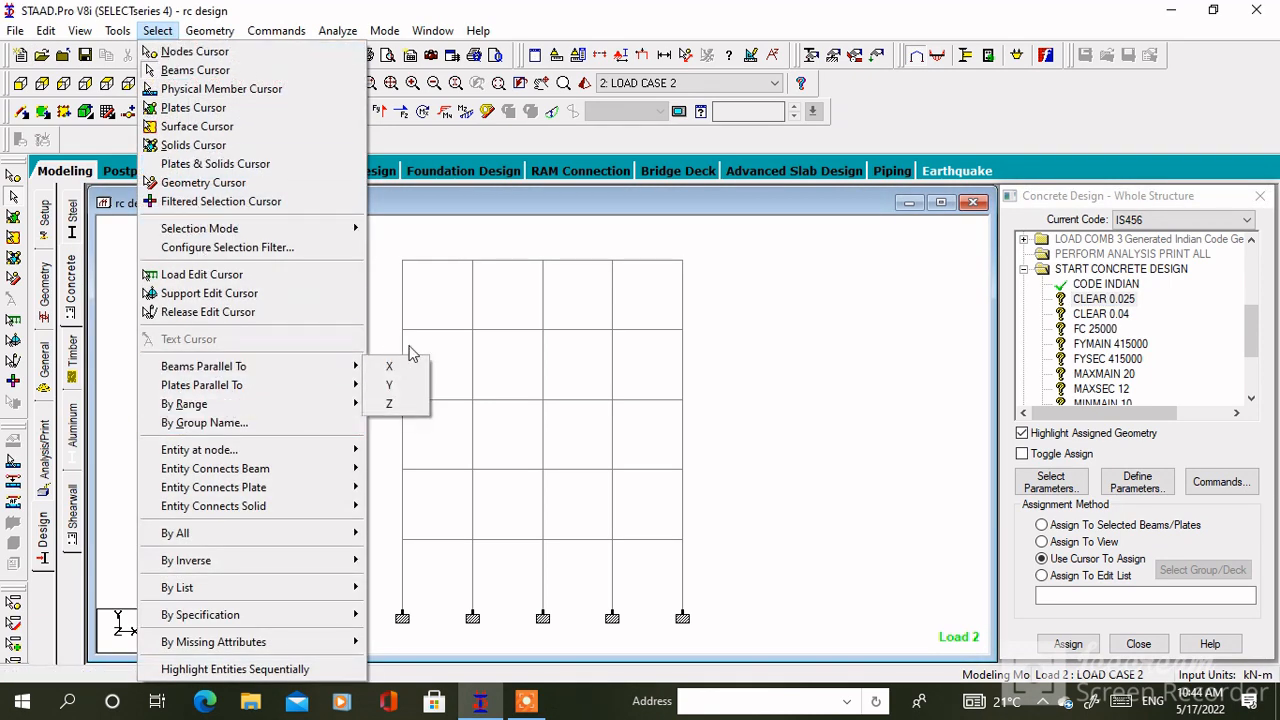
pyautogui.click(409, 366)
pyautogui.click(160, 31)
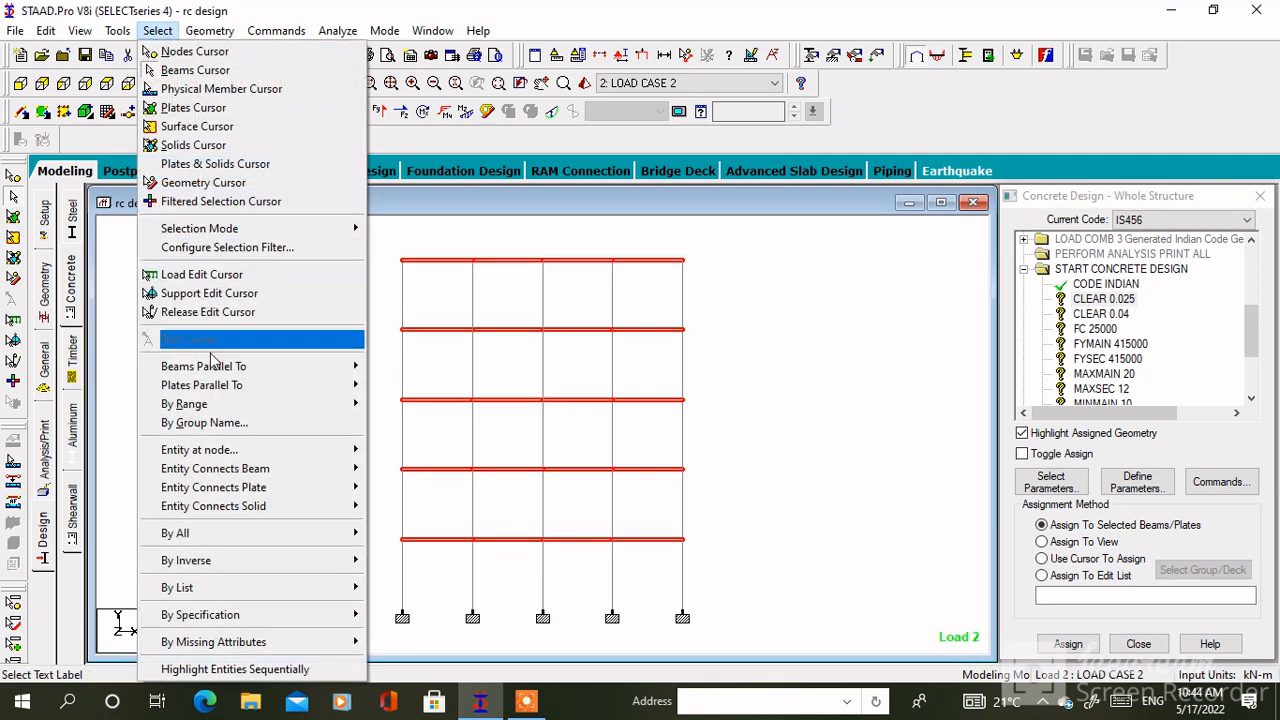
pyautogui.click(408, 405)
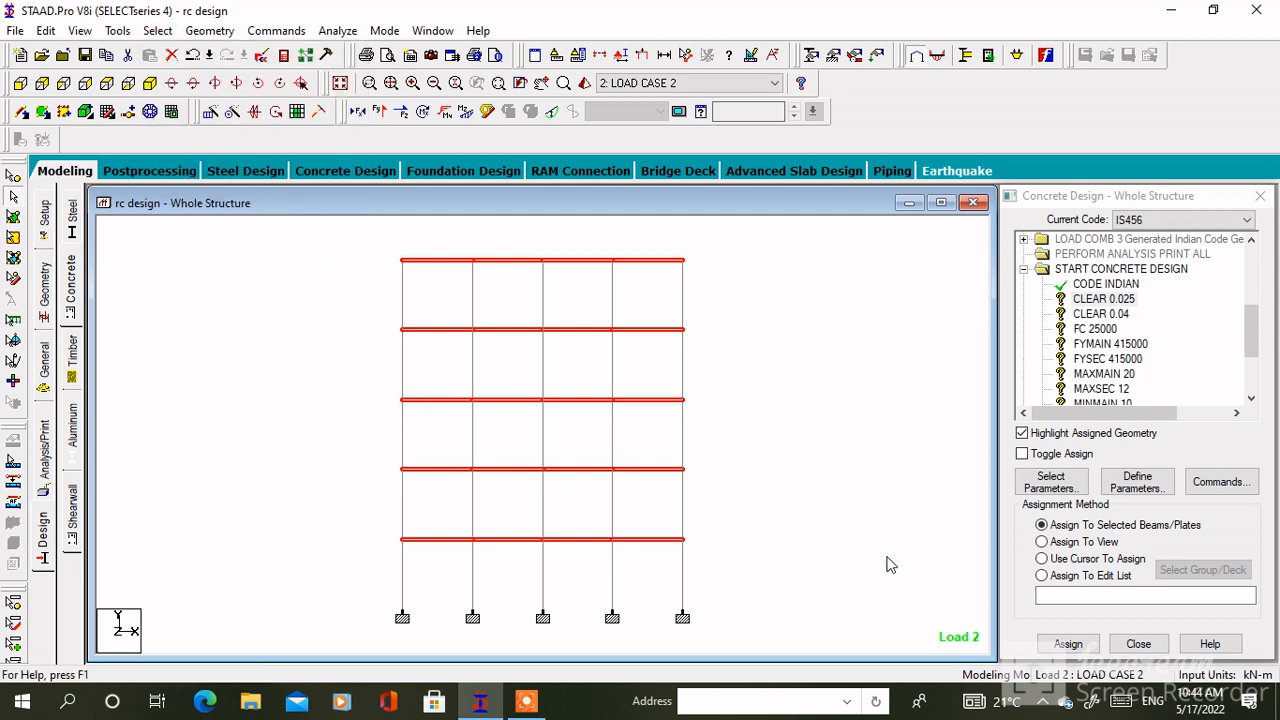
pyautogui.click(1068, 643)
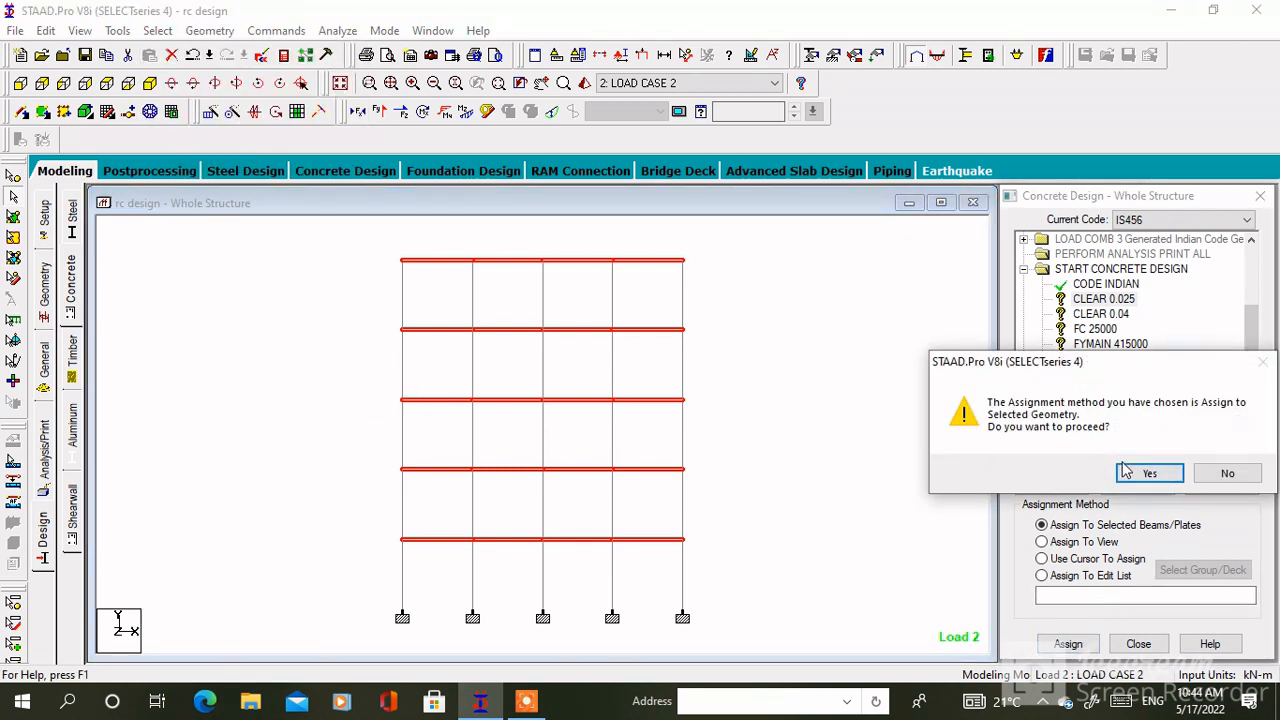
pyautogui.click(1148, 473)
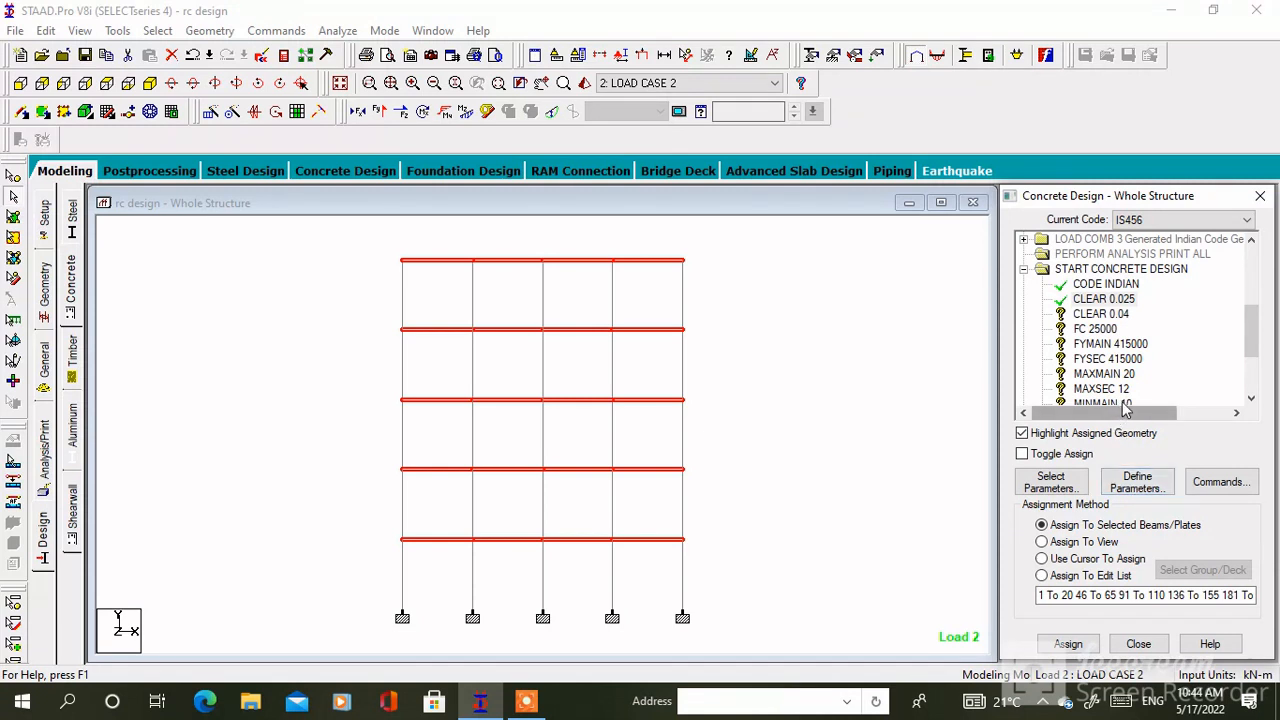
# - Assign the CLEAR 0.04 cover to all columns, the members parallel to Y
pyautogui.scroll(-3, 1245, 352)
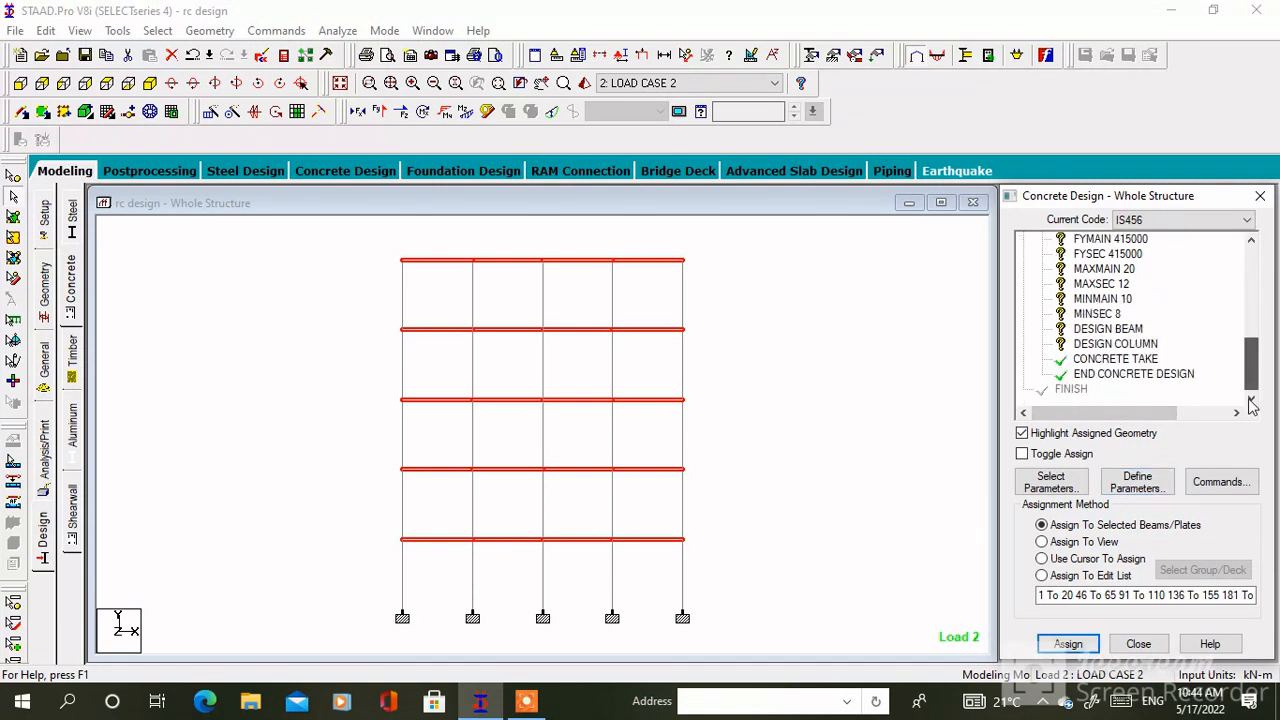
pyautogui.click(1108, 329)
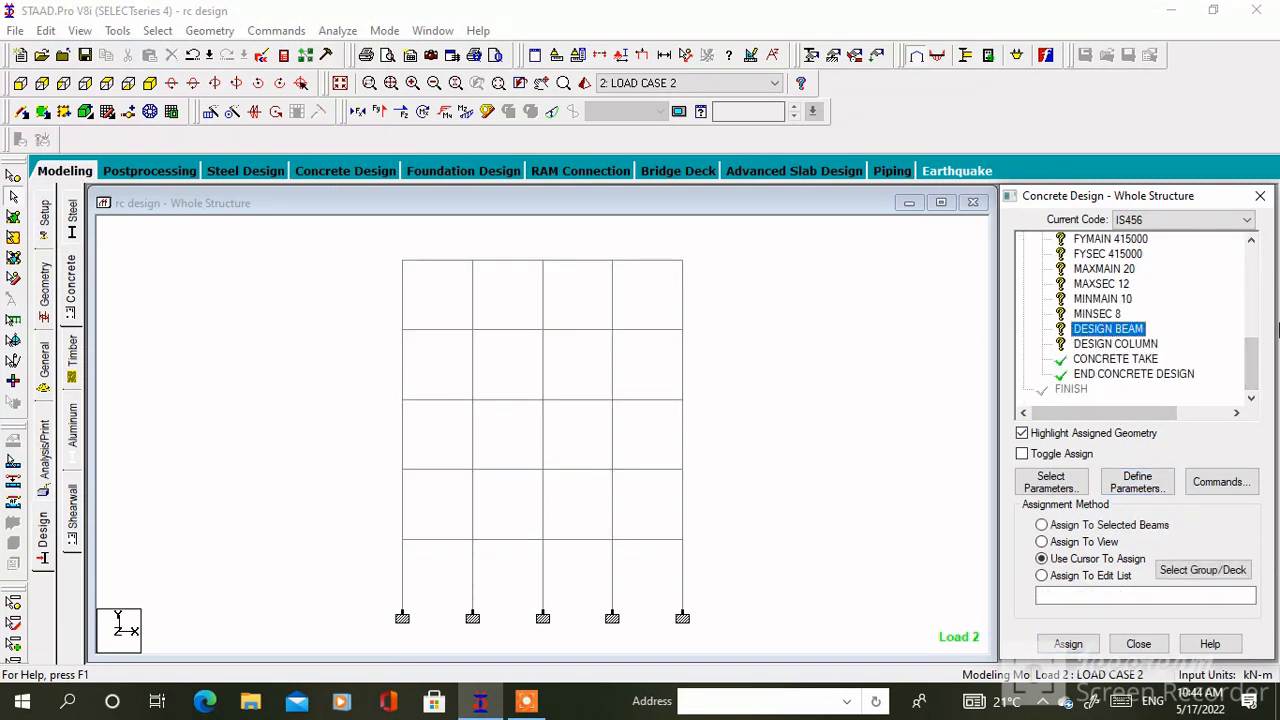
pyautogui.click(1104, 300)
pyautogui.scroll(2, 1105, 305)
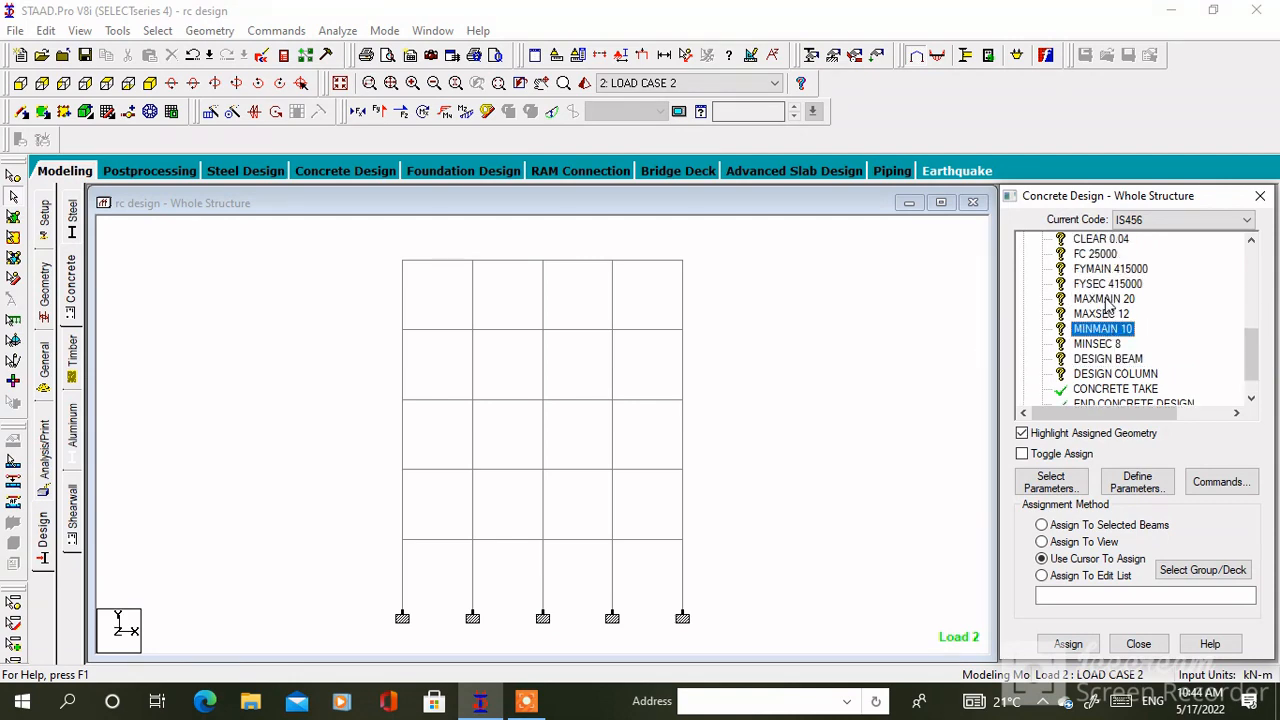
pyautogui.click(1102, 299)
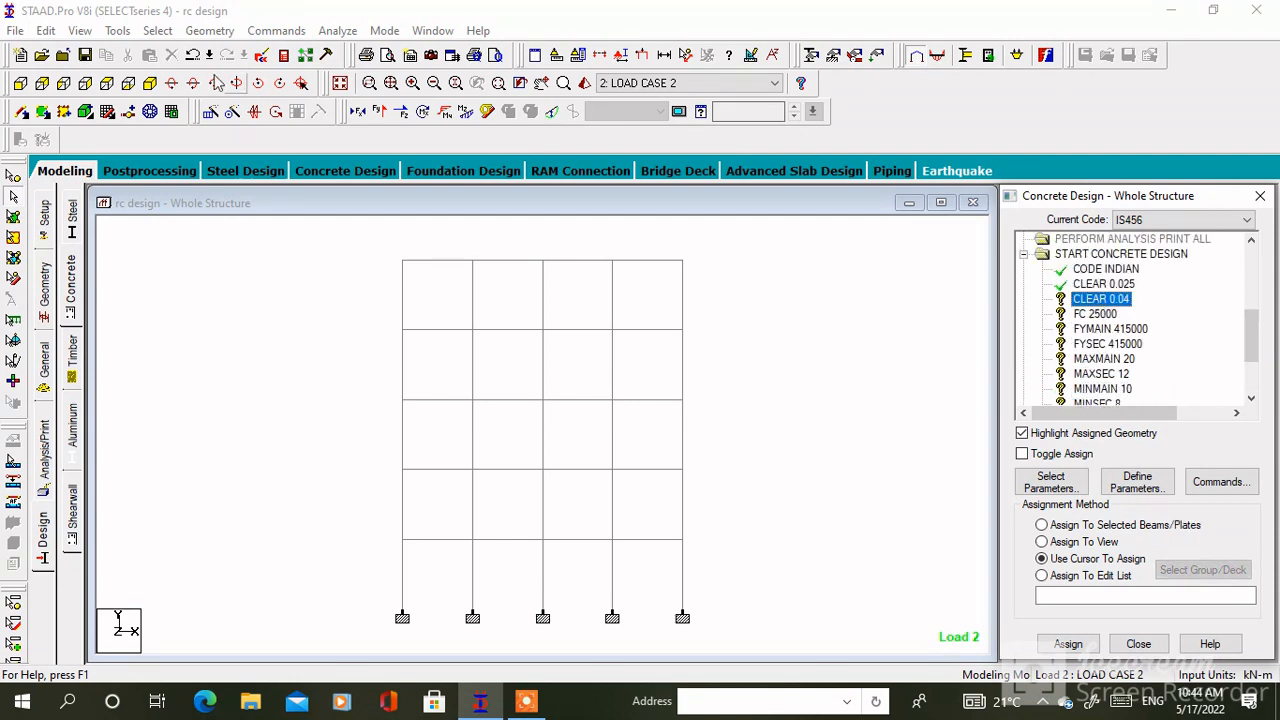
pyautogui.click(157, 30)
pyautogui.moveTo(241, 370)
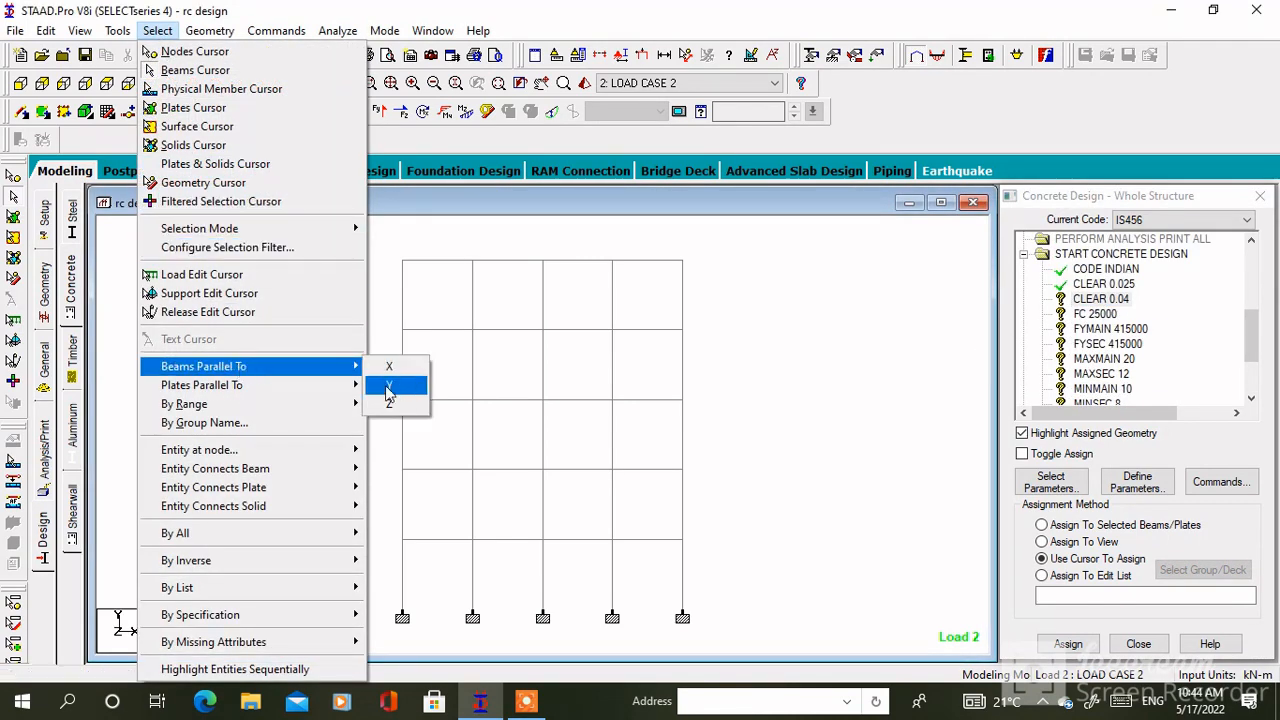
pyautogui.click(406, 391)
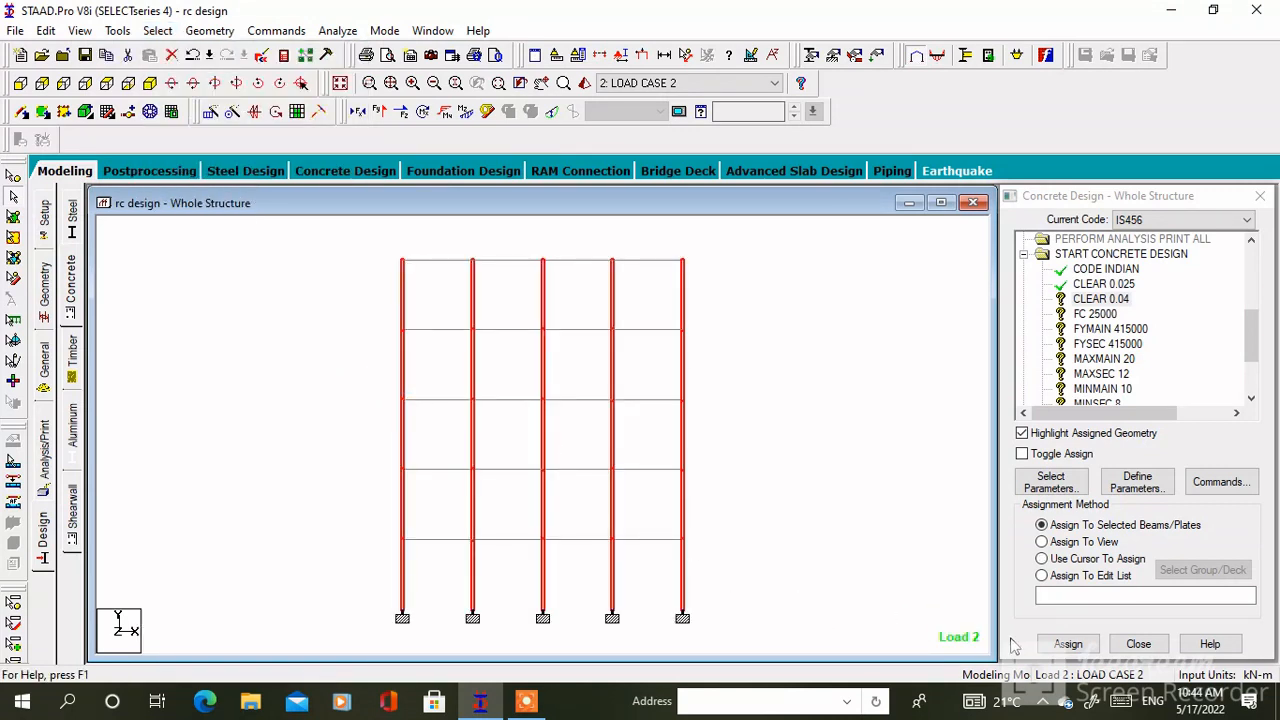
pyautogui.click(1067, 644)
pyautogui.click(1144, 480)
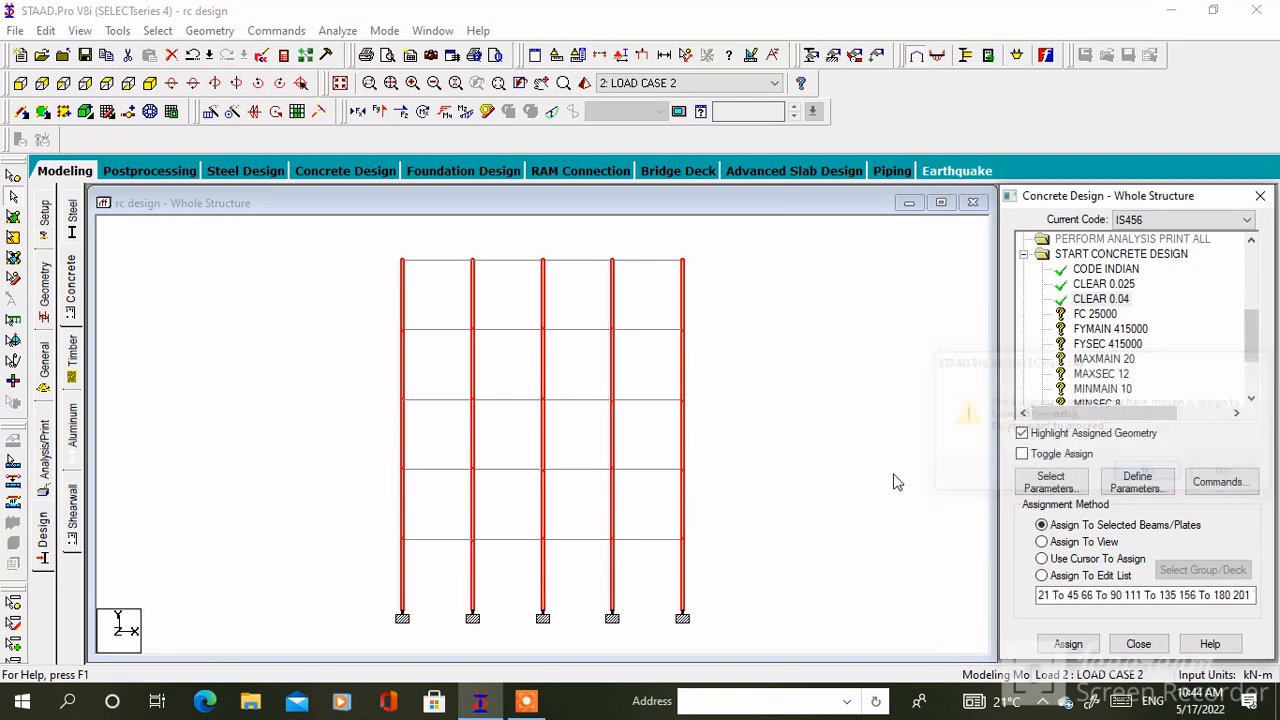
# - Assign the FC 25000 and FYMAIN 415000 parameters to the whole structure using Assign To View
pyautogui.click(1100, 314)
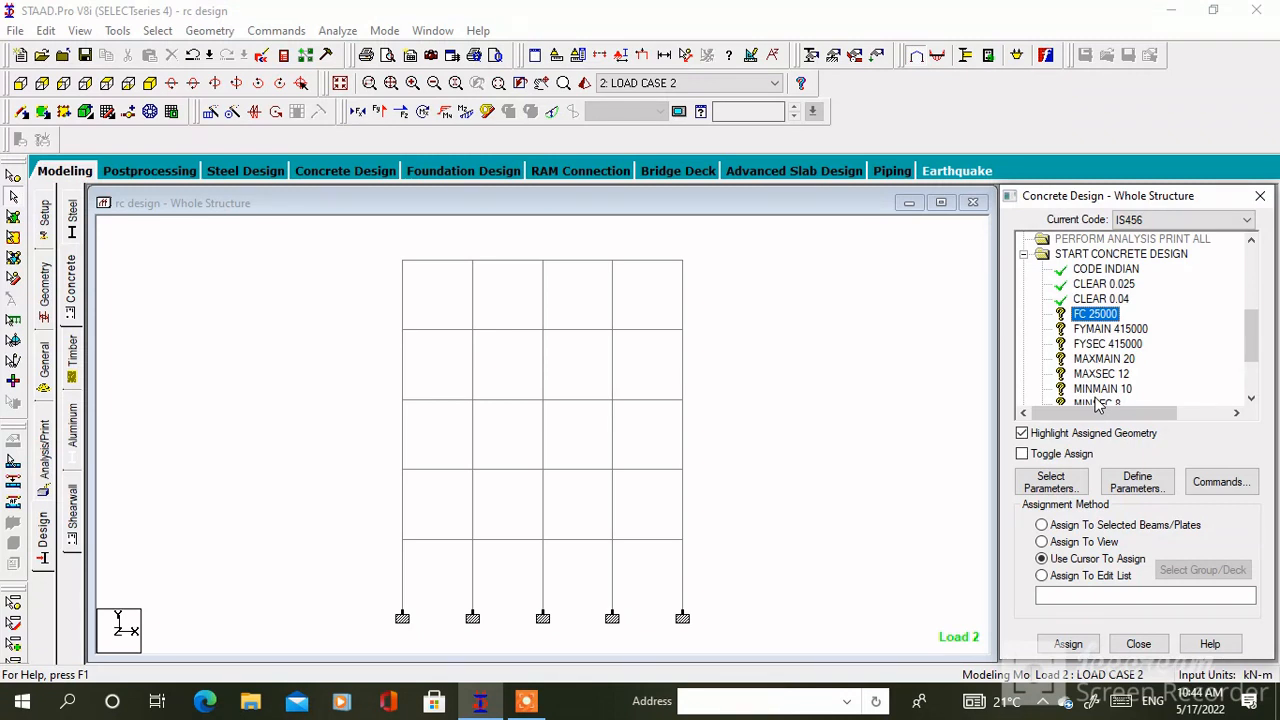
pyautogui.click(1083, 545)
pyautogui.click(1068, 644)
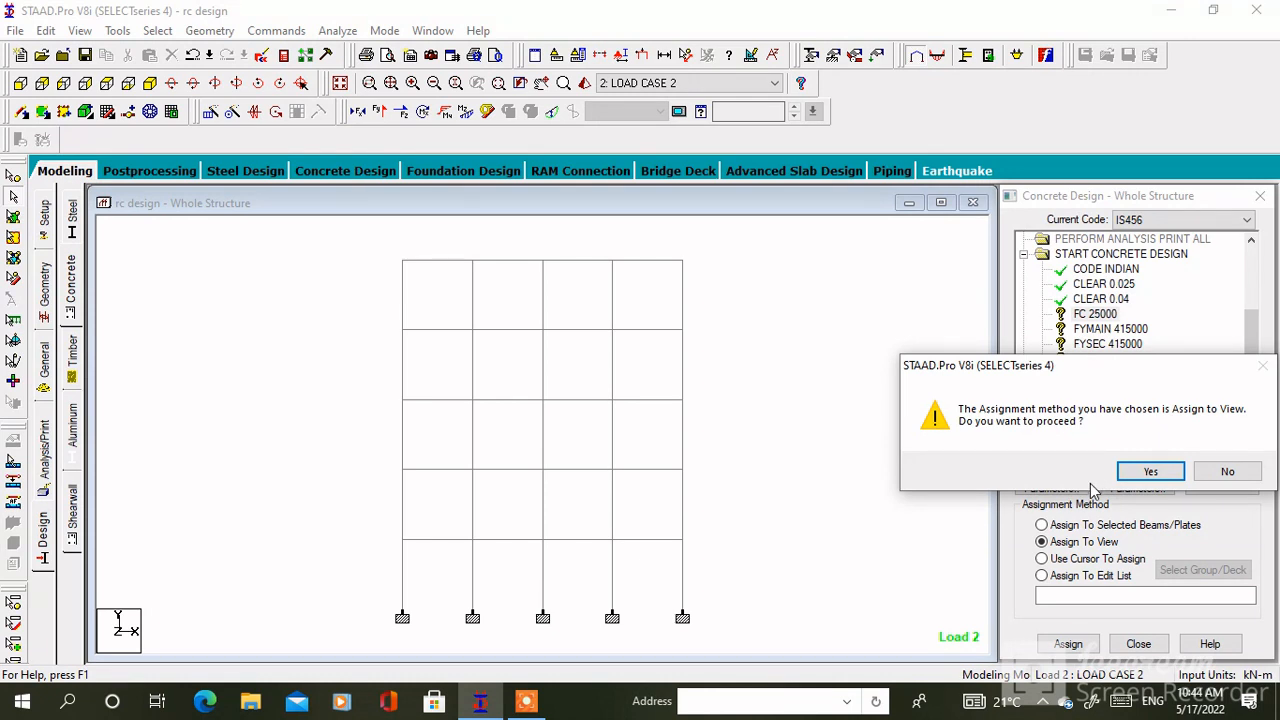
pyautogui.click(1150, 471)
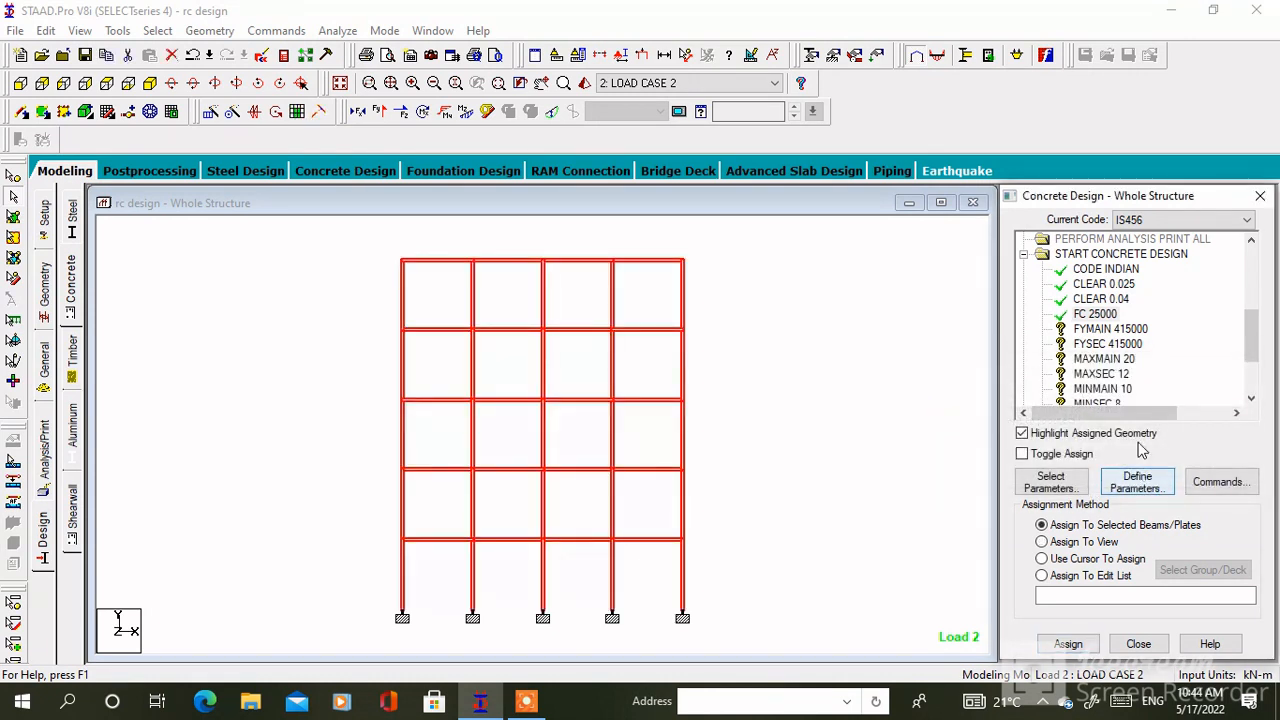
pyautogui.click(1120, 329)
pyautogui.click(1100, 542)
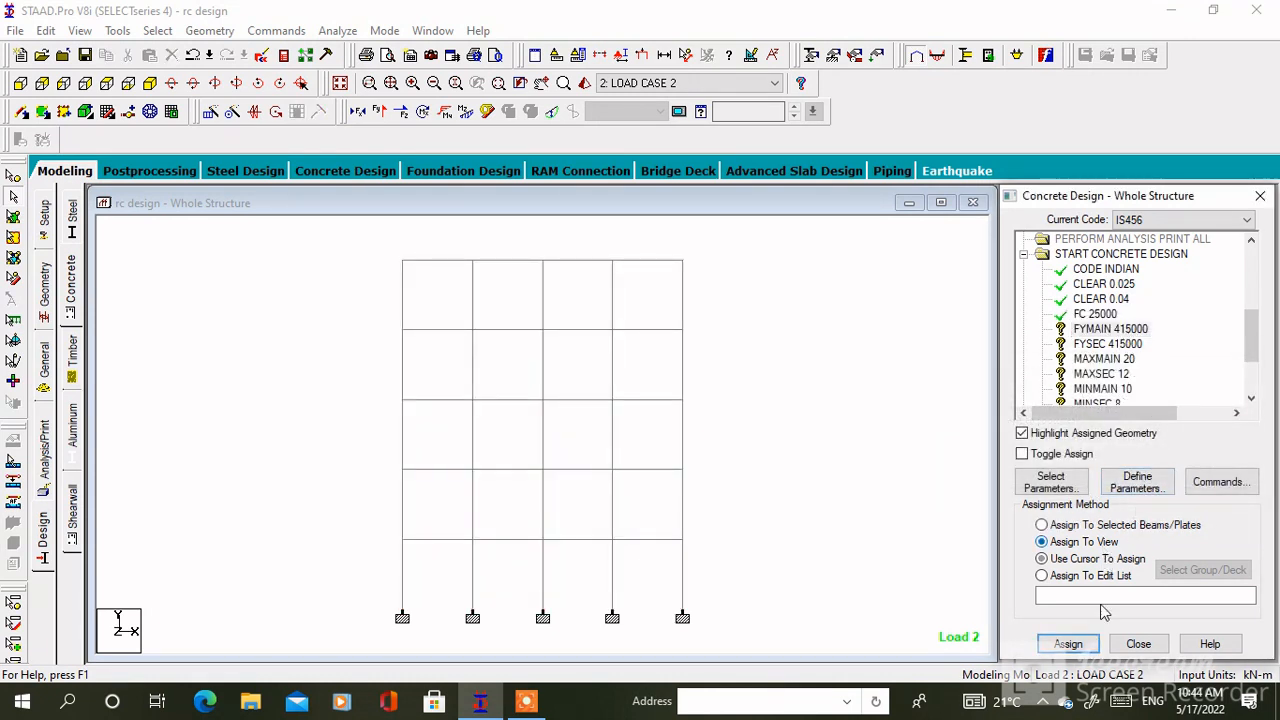
pyautogui.click(1068, 644)
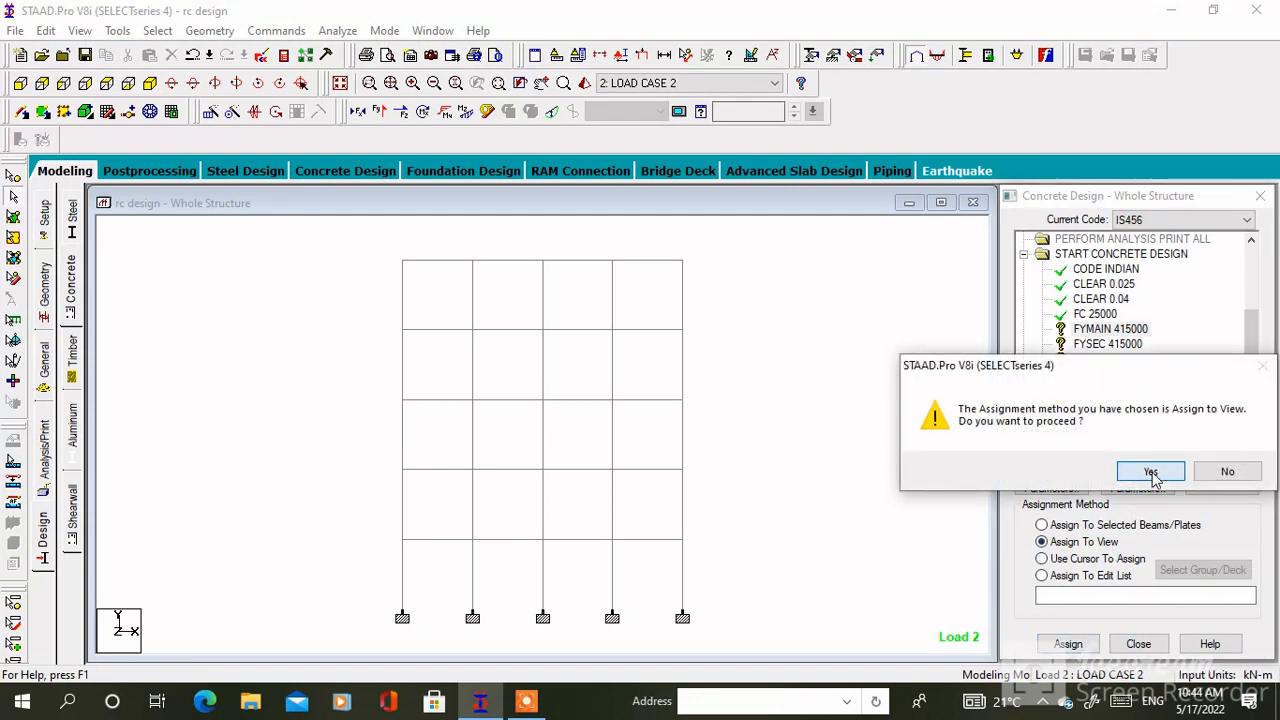
pyautogui.click(1150, 471)
# - Assign the FYSEC 415000 parameter to all members in the view
pyautogui.click(1108, 344)
pyautogui.click(1077, 560)
pyautogui.click(1079, 542)
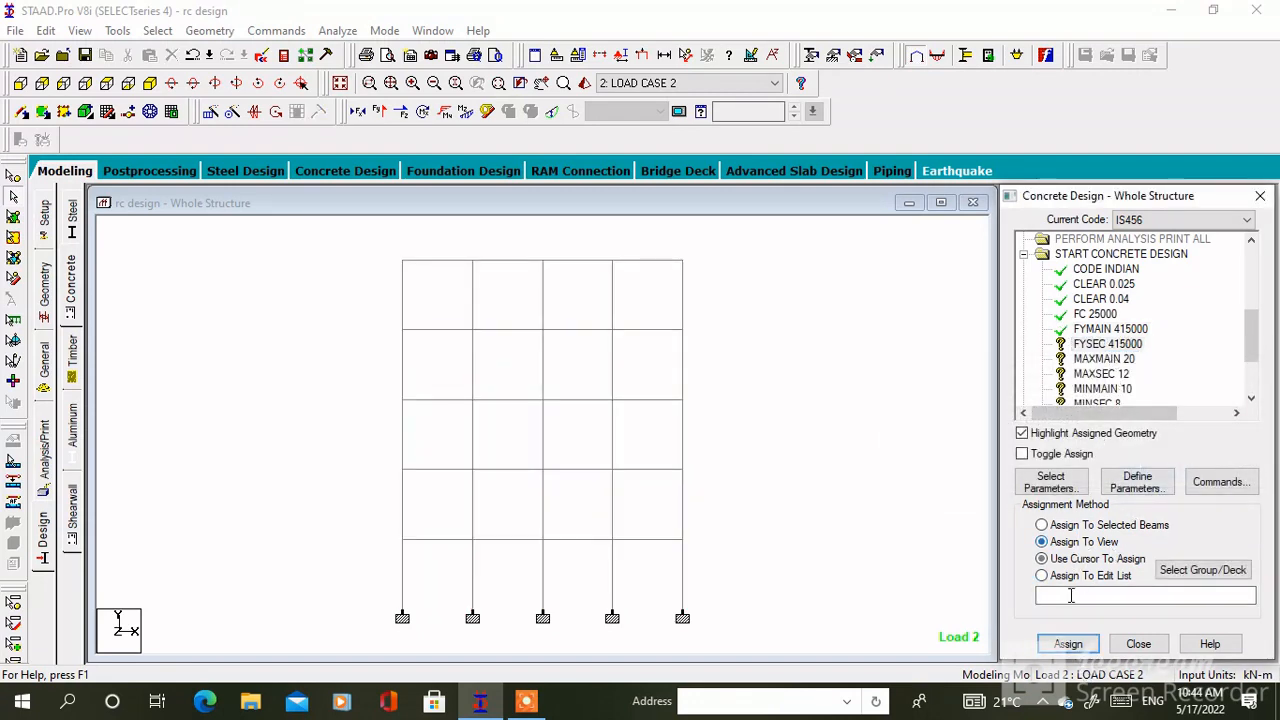
pyautogui.click(1066, 644)
pyautogui.click(1147, 471)
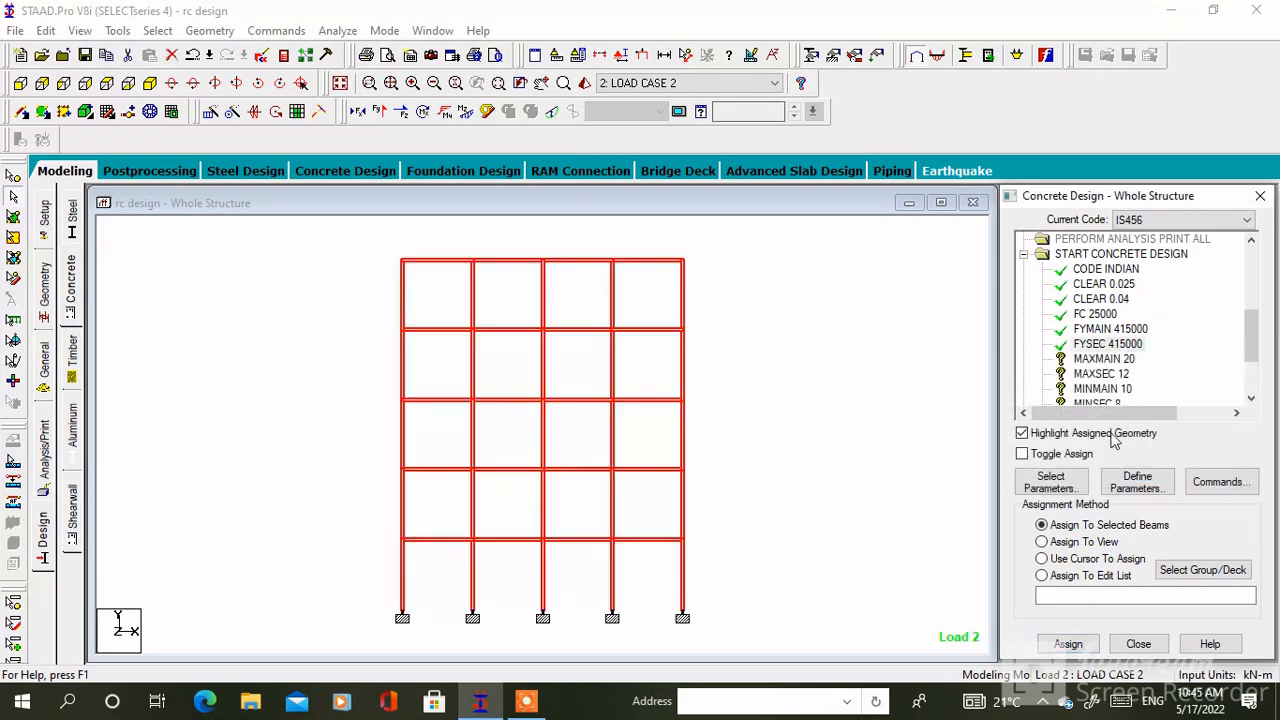
# - Assign the MAXMAIN 20 and MAXSEC 12 parameters to all members using Assign To View
pyautogui.click(1089, 359)
pyautogui.click(1100, 544)
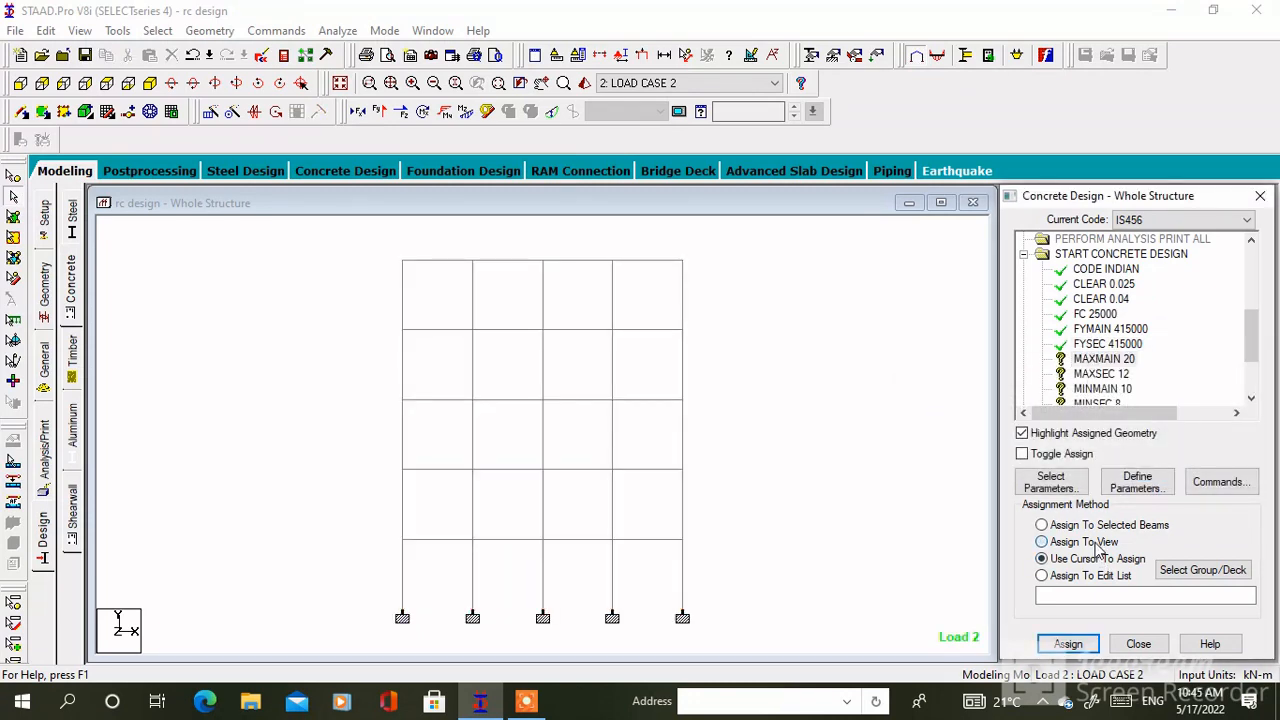
pyautogui.click(1068, 643)
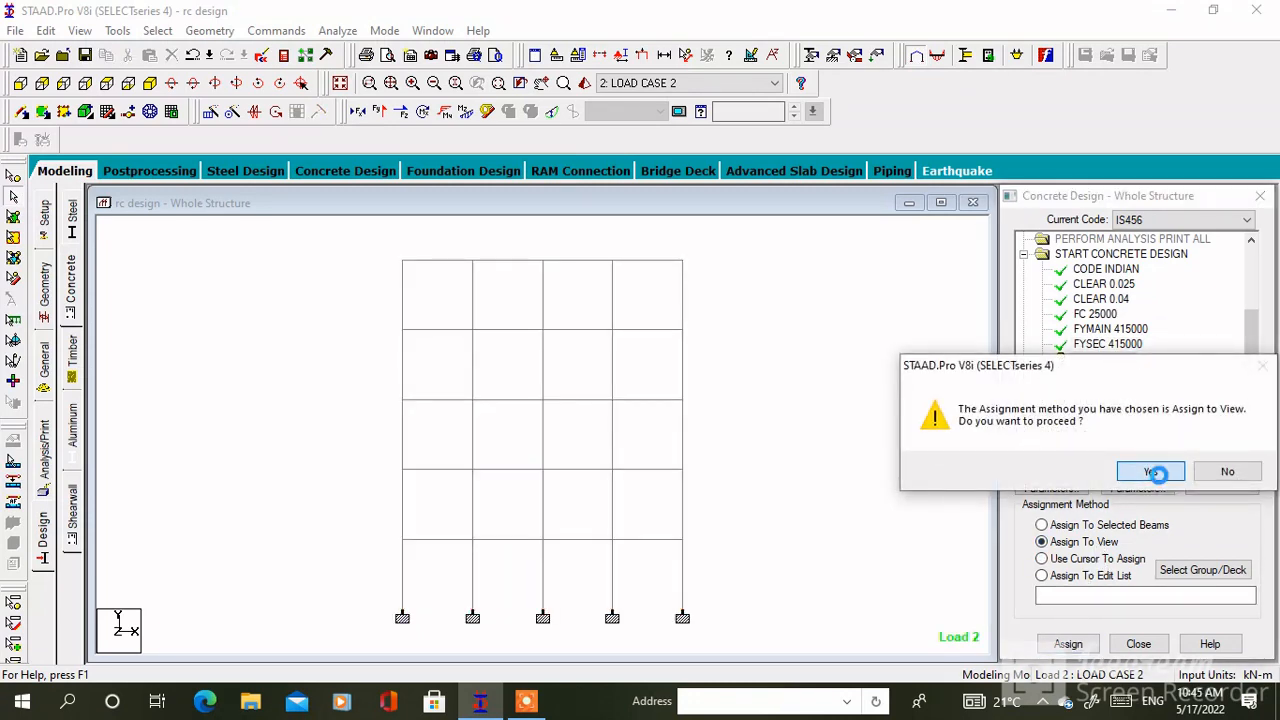
pyautogui.click(1145, 471)
pyautogui.click(1104, 374)
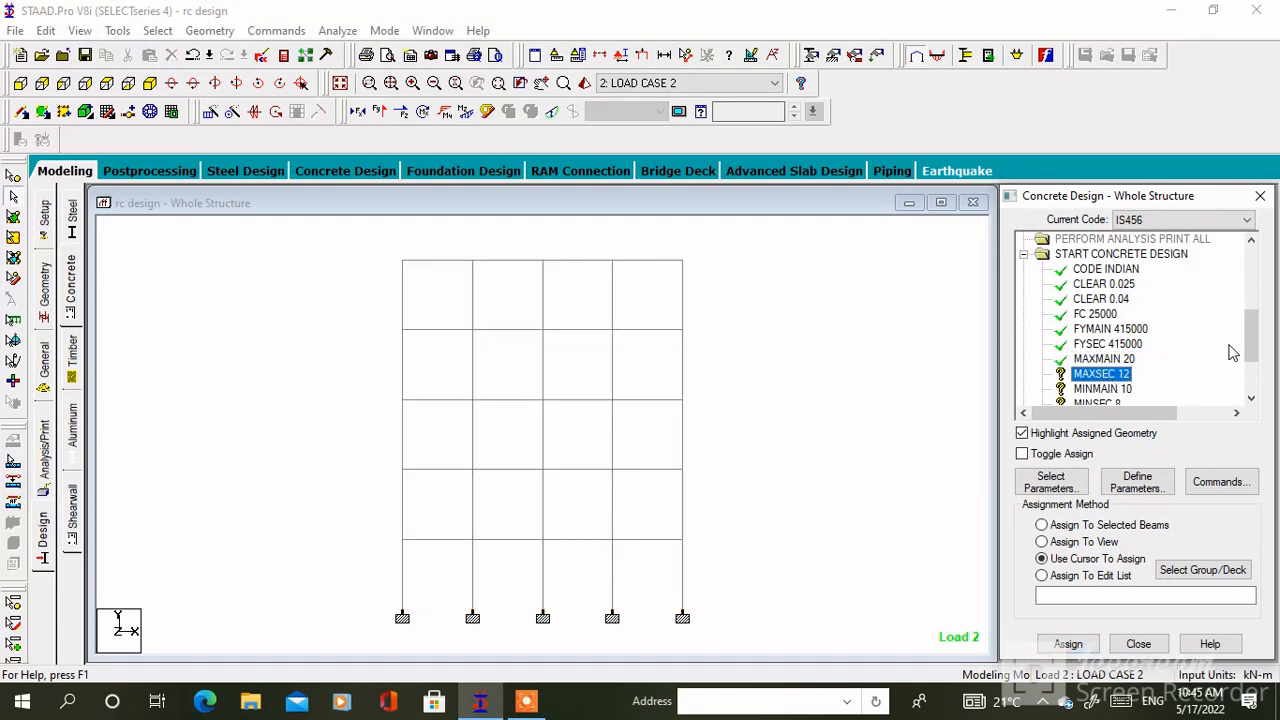
pyautogui.scroll(-2, 1240, 350)
pyautogui.click(1062, 542)
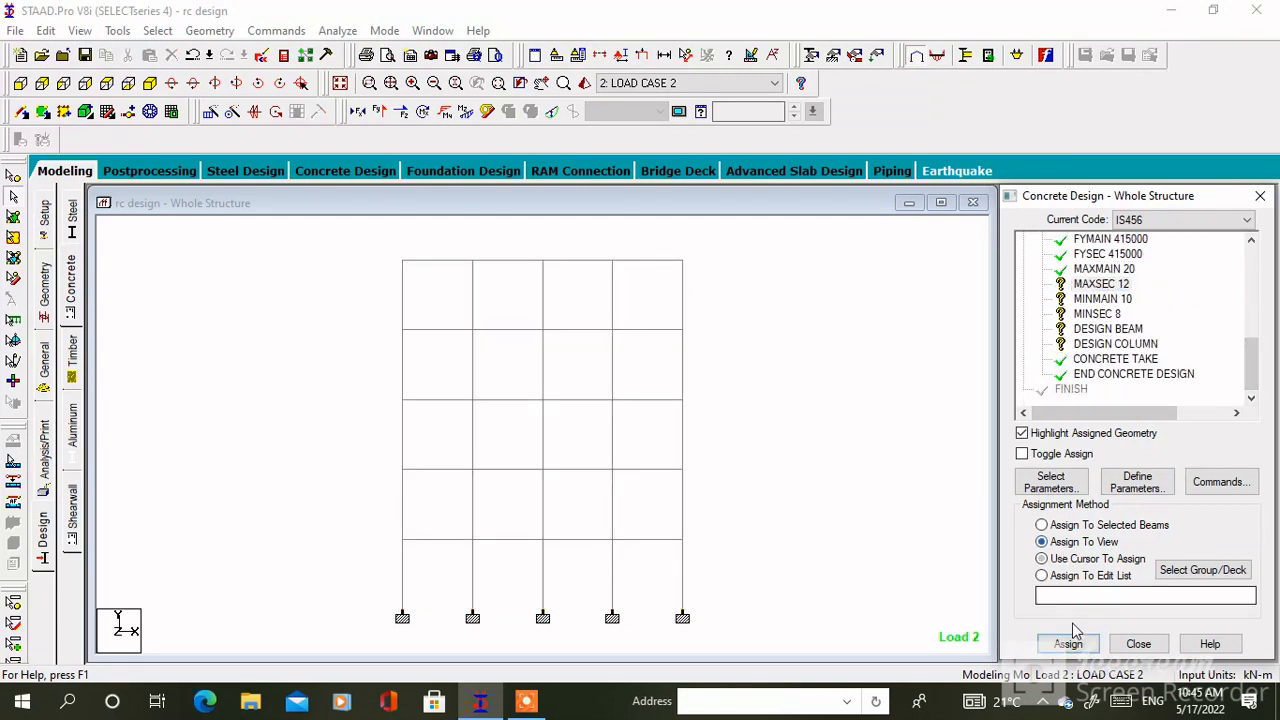
pyautogui.click(1068, 643)
pyautogui.click(1150, 471)
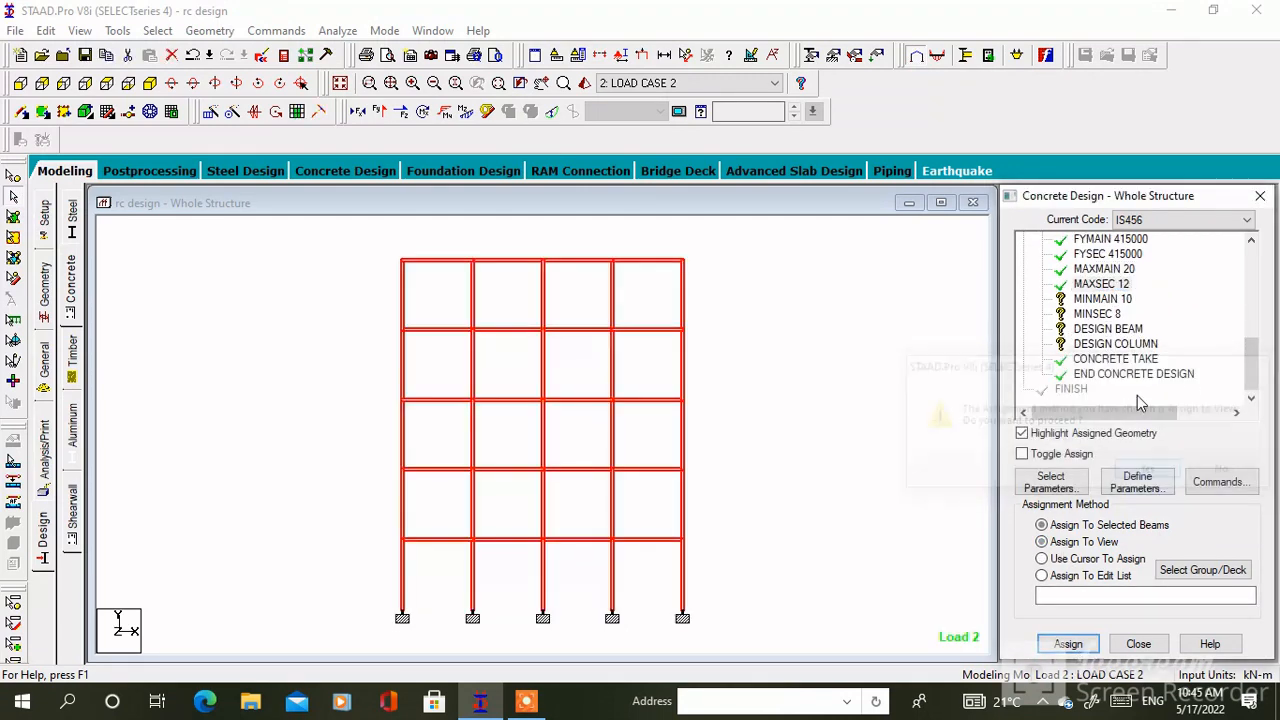
# - Assign the MINMAIN 10 and MINSEC 8 parameters to all members using Assign To View
pyautogui.click(1102, 298)
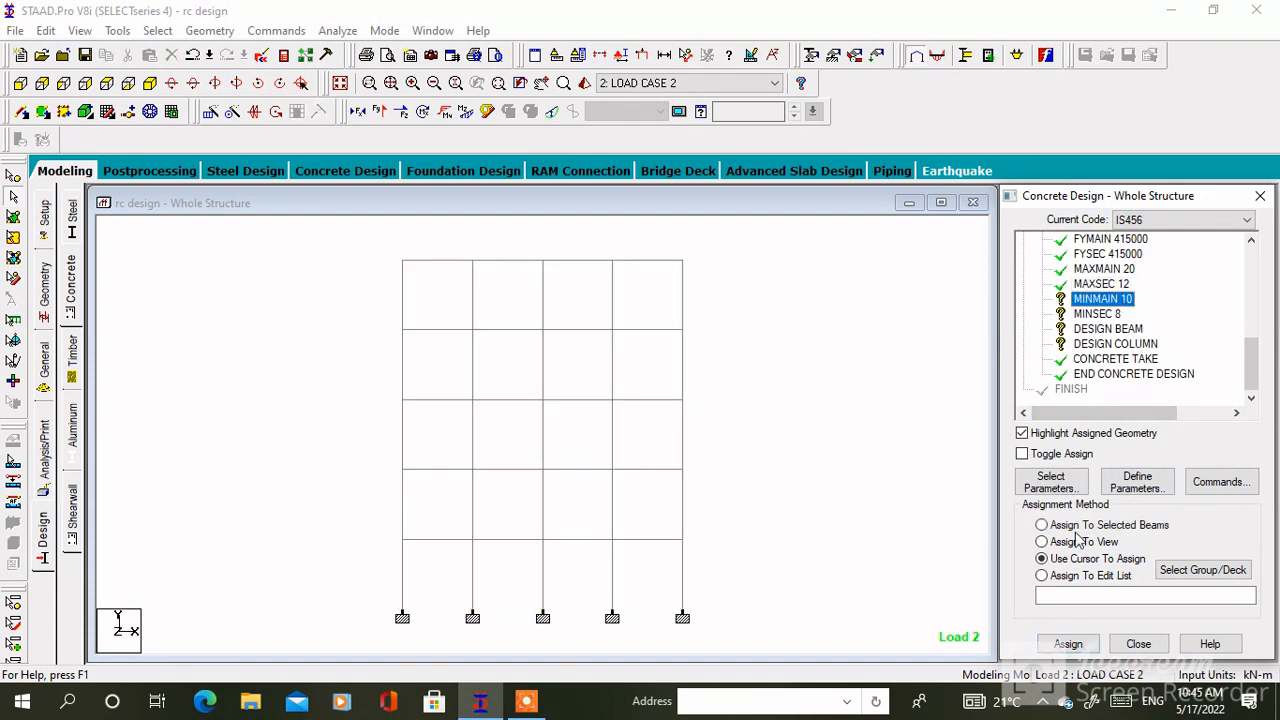
pyautogui.click(1066, 643)
pyautogui.click(1145, 469)
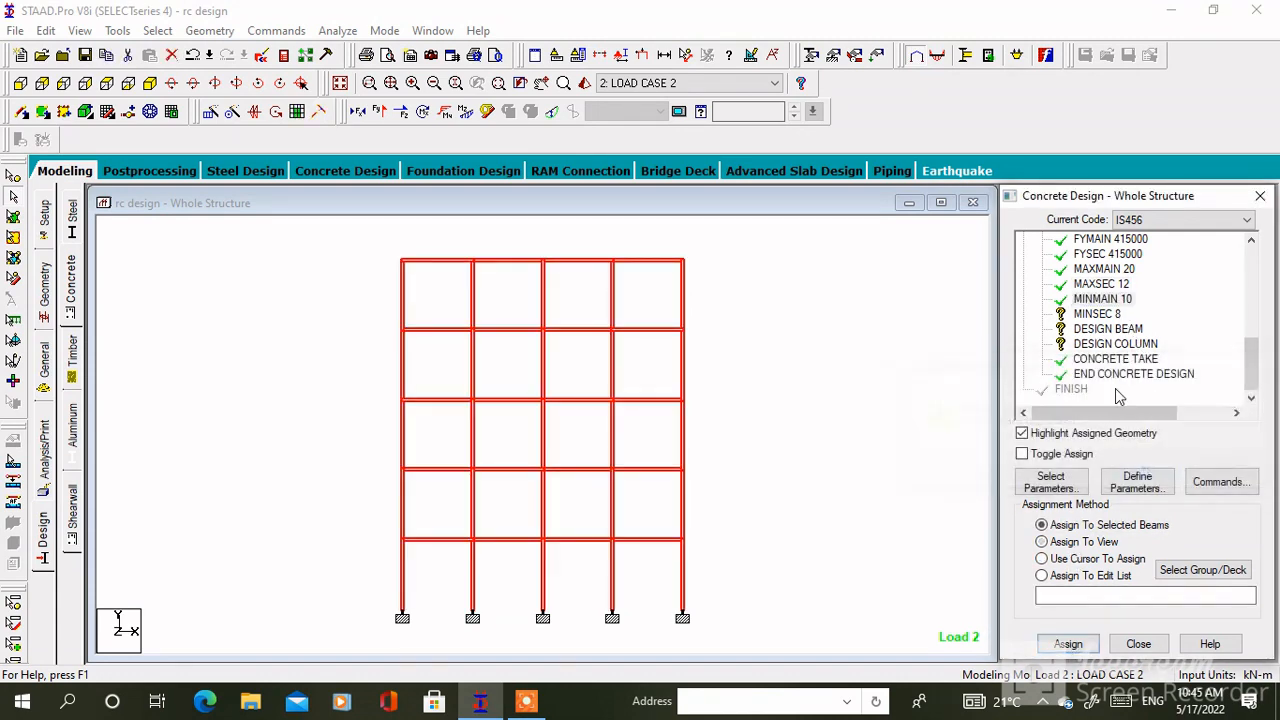
pyautogui.click(1097, 313)
pyautogui.click(1075, 541)
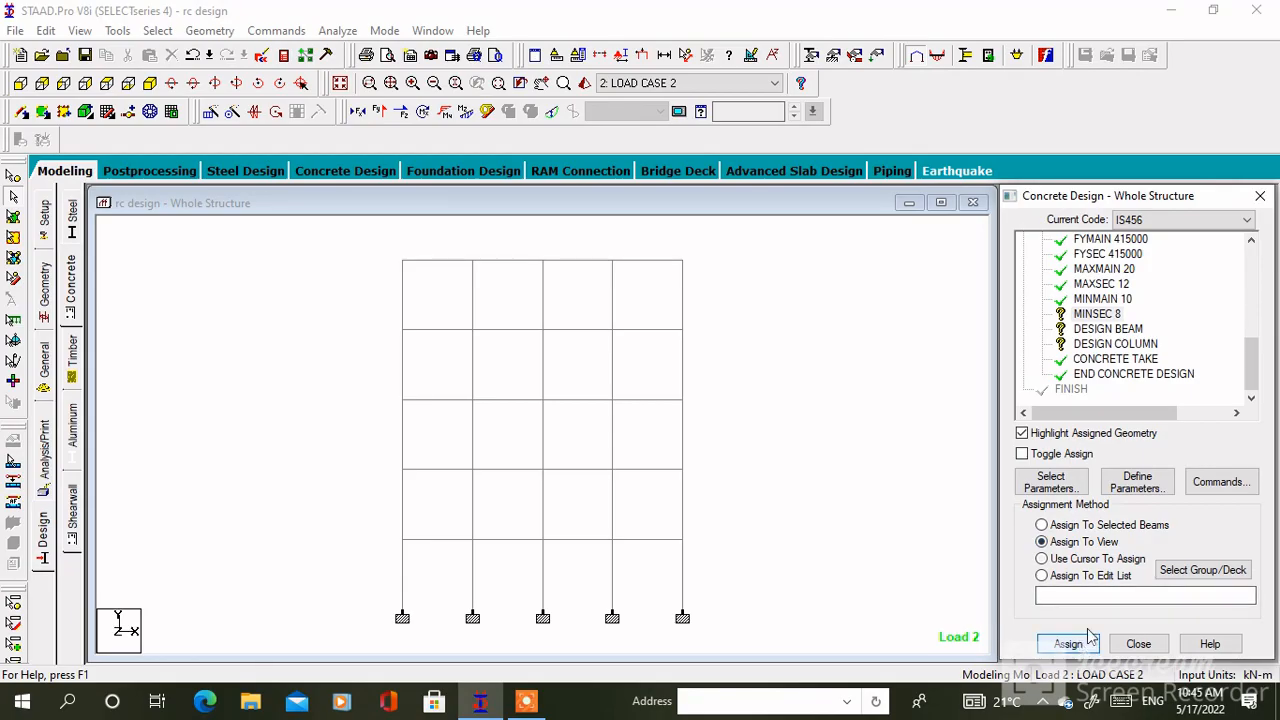
pyautogui.click(1072, 643)
pyautogui.click(1143, 470)
# - Assign the DESIGN BEAM command to all beams by edit list, reusing the member list copied from the CLEAR 0.025 parameter
pyautogui.click(1119, 330)
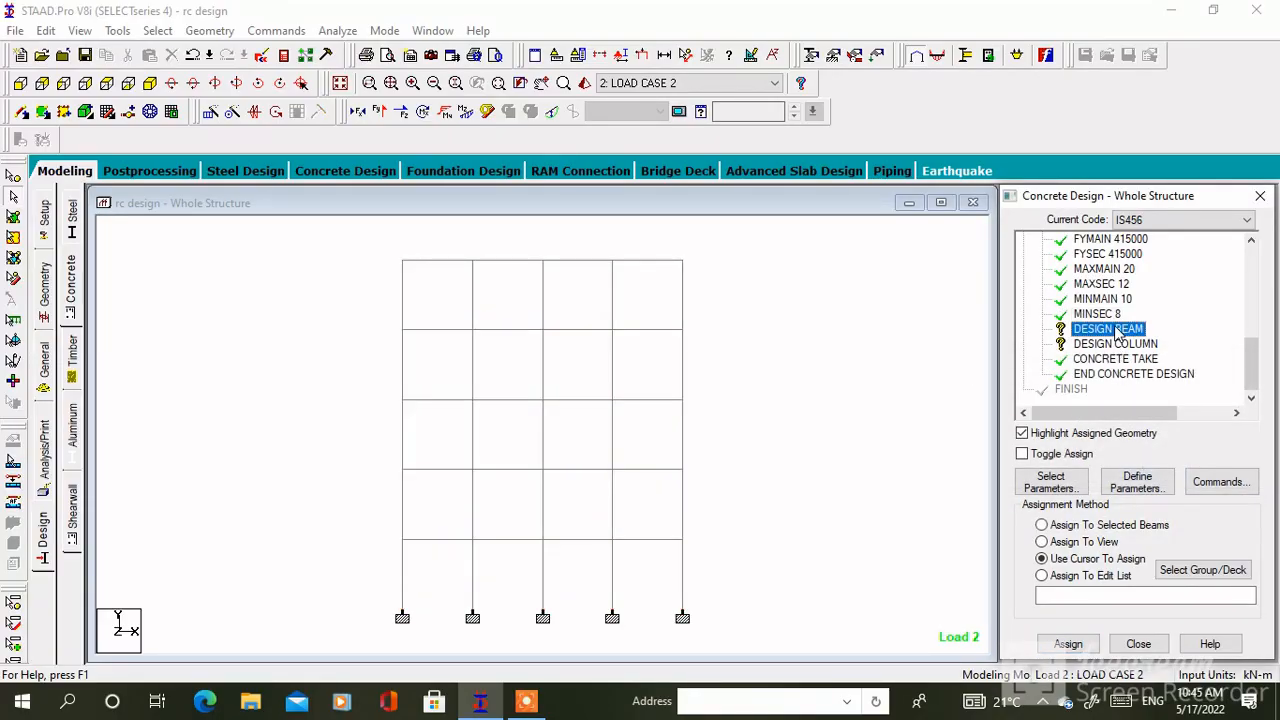
pyautogui.moveTo(1250, 366); pyautogui.dragTo(1219, 331)
pyautogui.click(1124, 316)
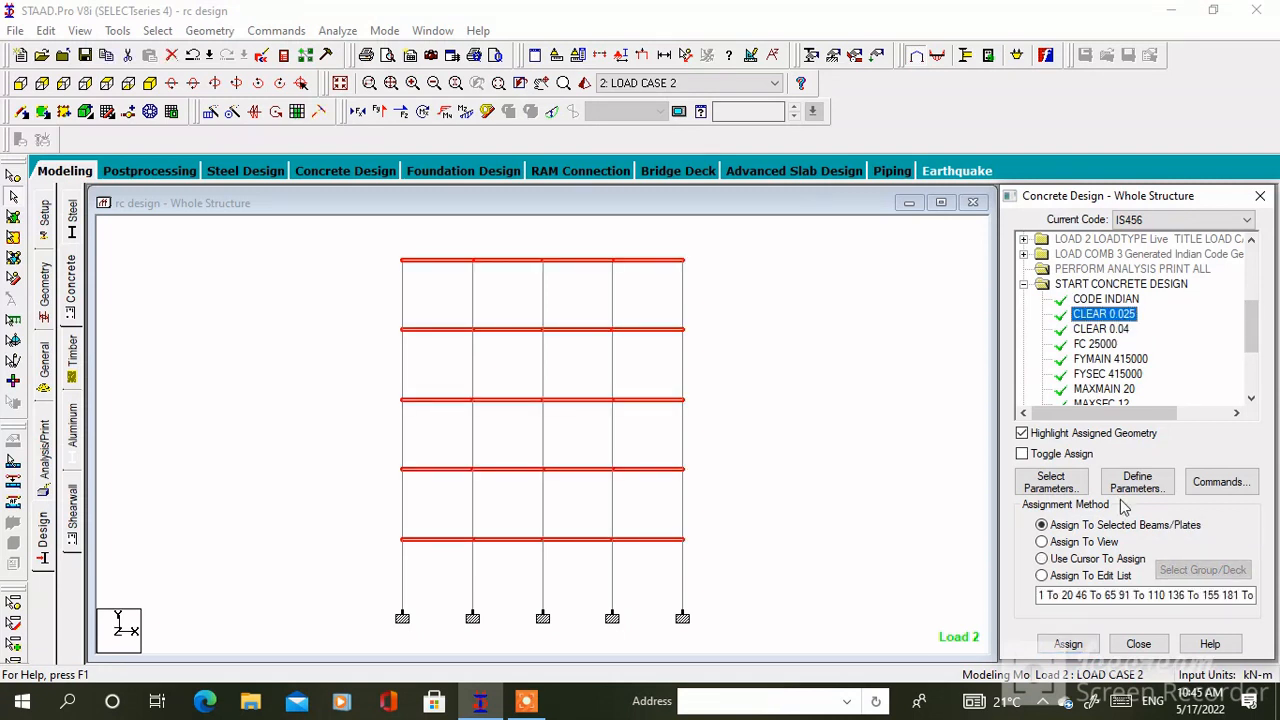
pyautogui.click(1085, 579)
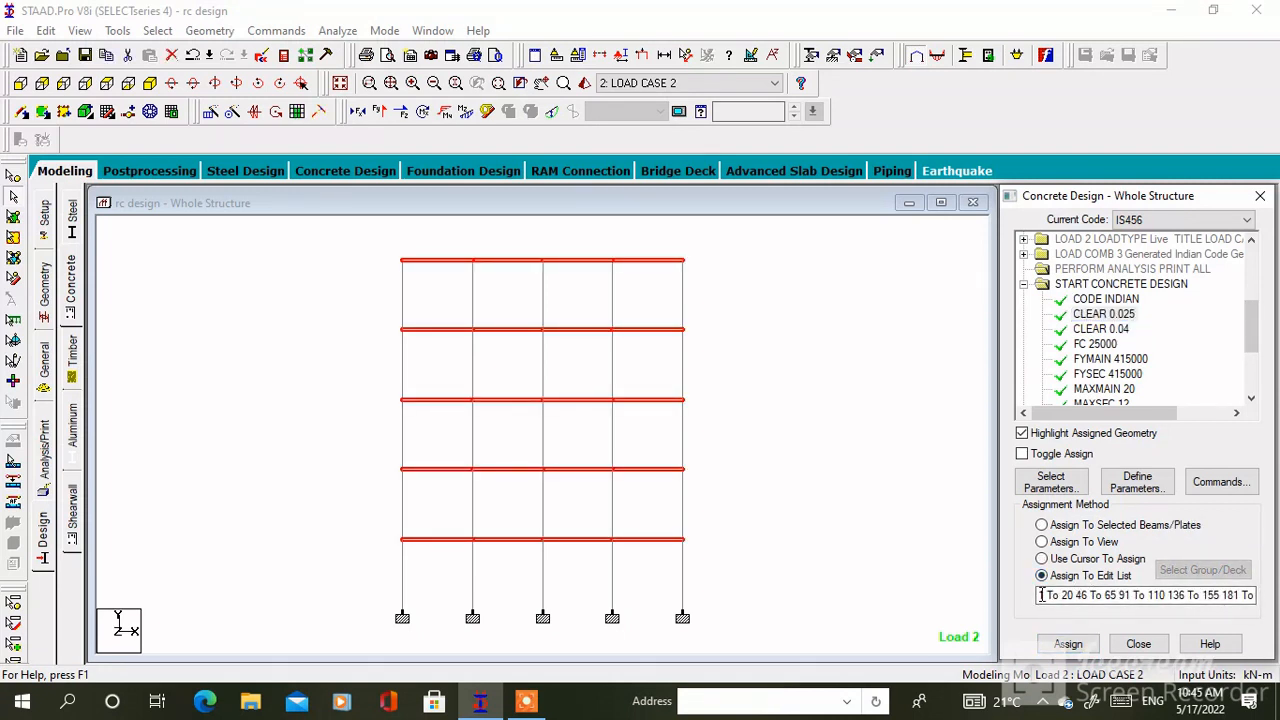
pyautogui.moveTo(1039, 596); pyautogui.dragTo(1254, 596)
pyautogui.hotkey('ctrl', 'c')
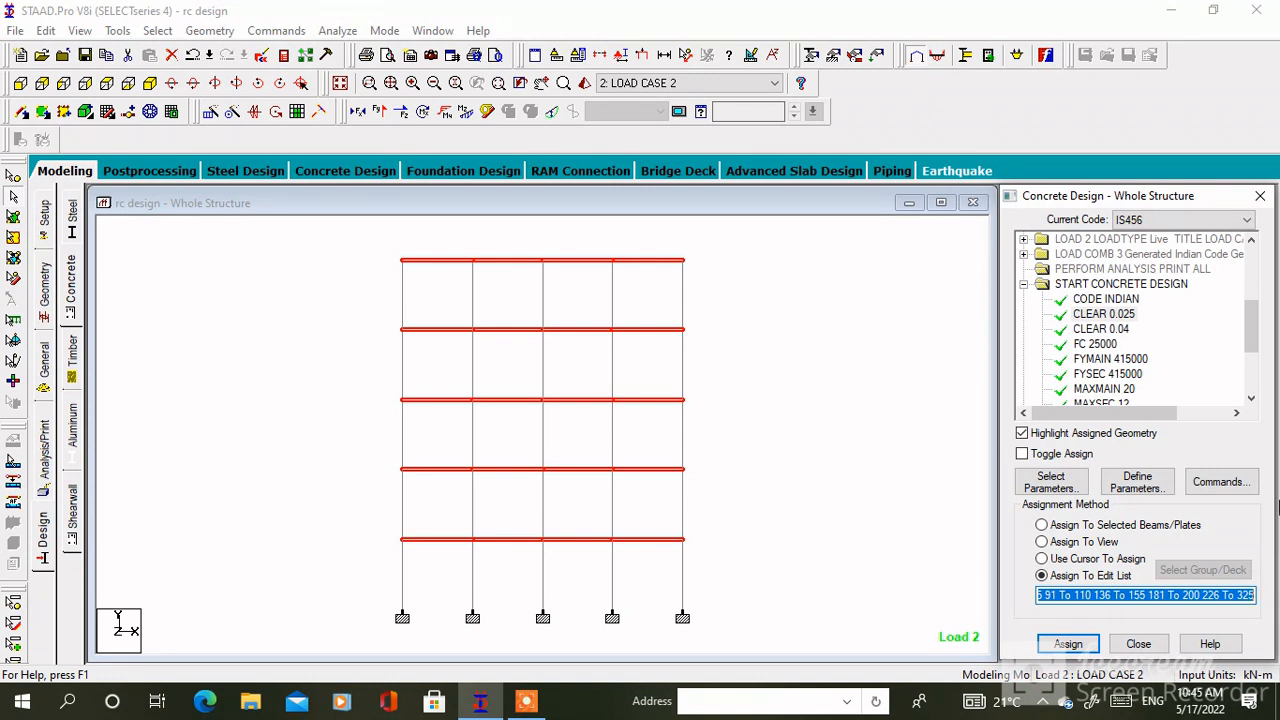
pyautogui.click(1257, 378)
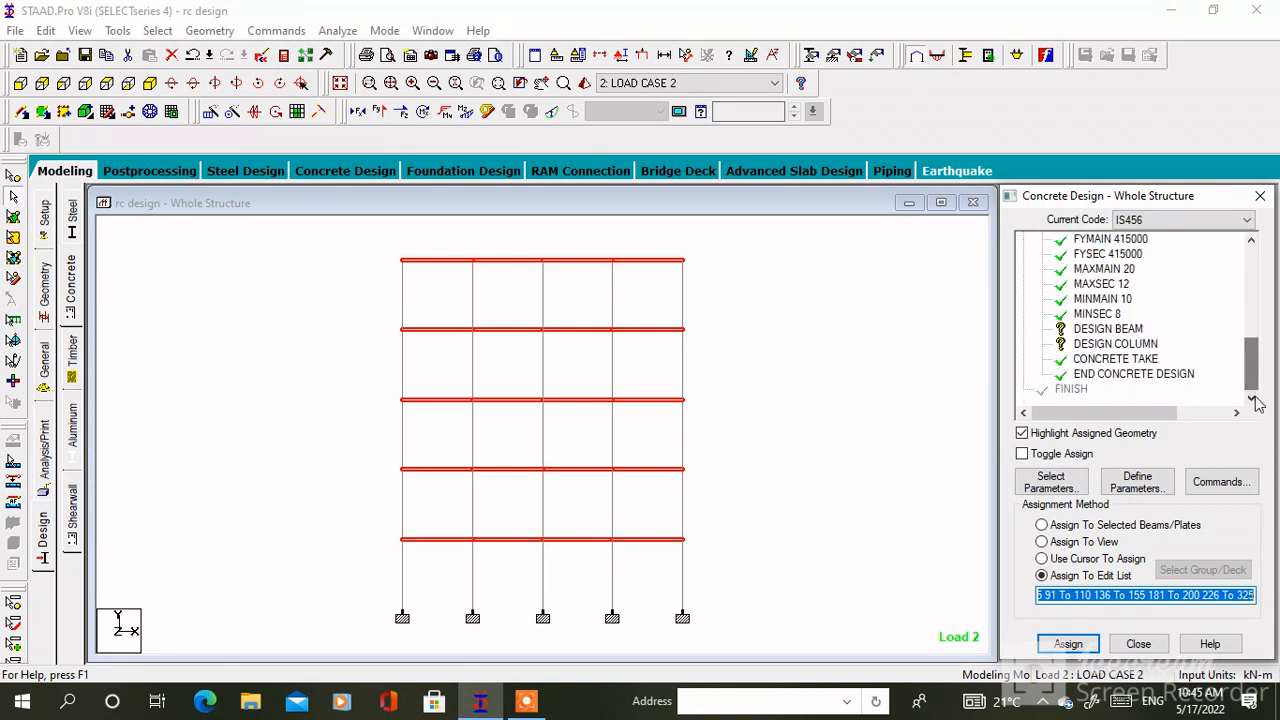
pyautogui.click(1128, 331)
pyautogui.click(1090, 595)
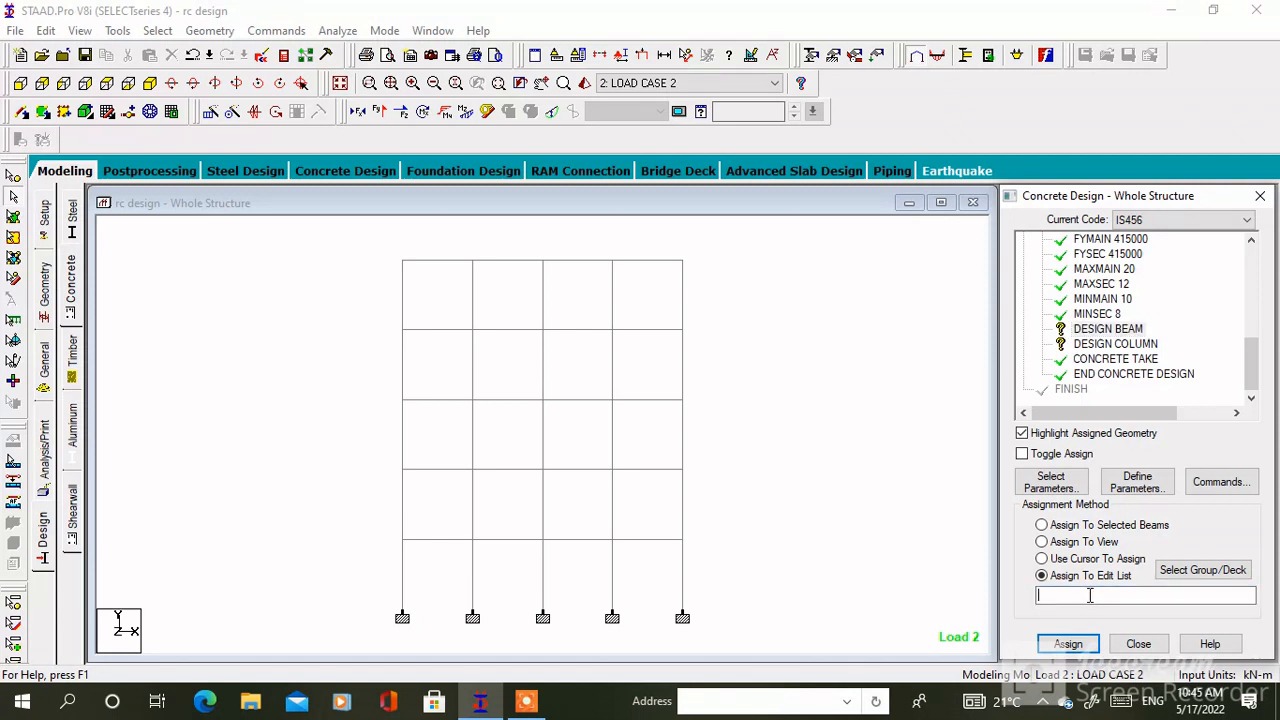
pyautogui.hotkey('ctrl', 'v')
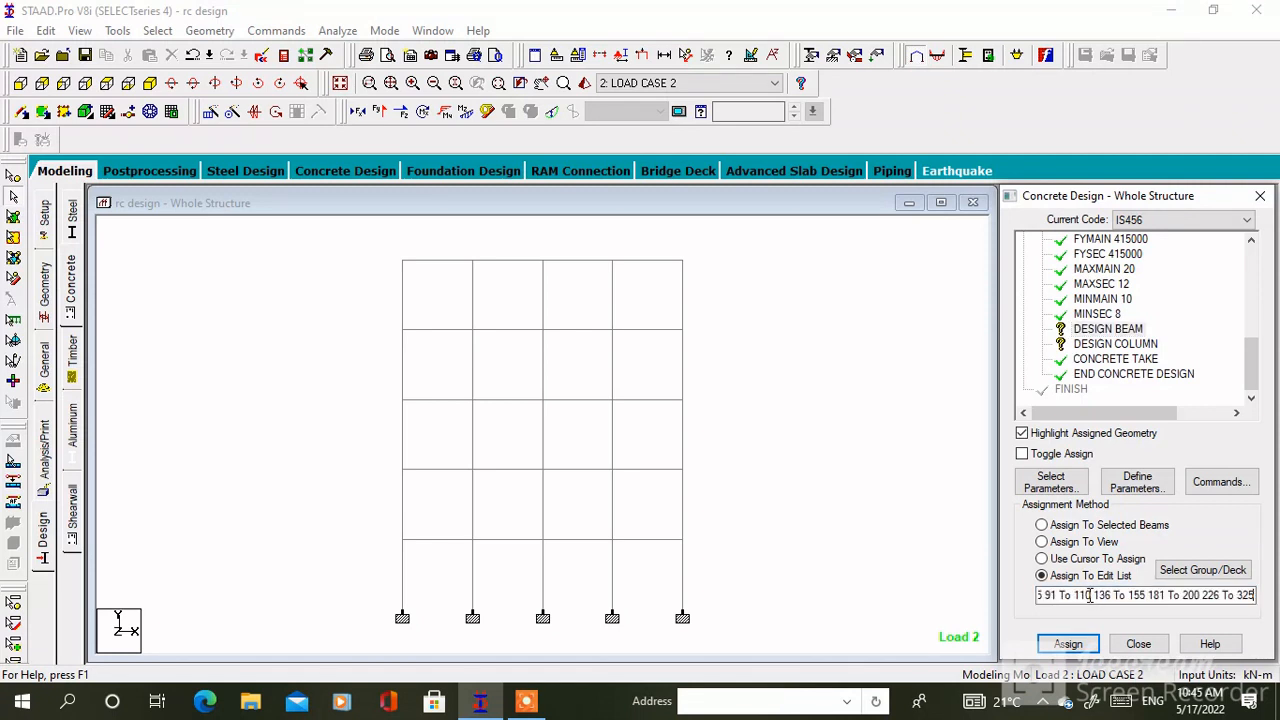
pyautogui.click(1068, 644)
# - Assign the DESIGN COLUMN command to all columns by edit list, reusing the member list copied from the CLEAR 0.04 parameter
pyautogui.scroll(2, 1130, 315)
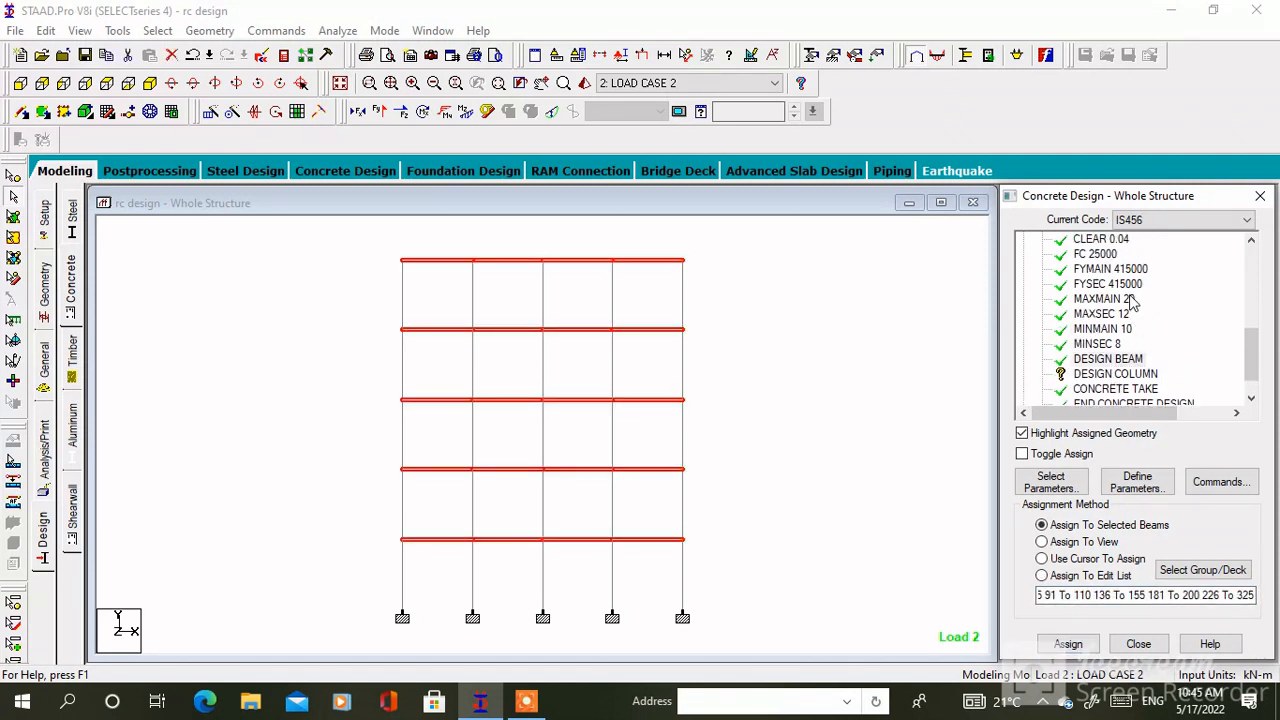
pyautogui.click(1100, 284)
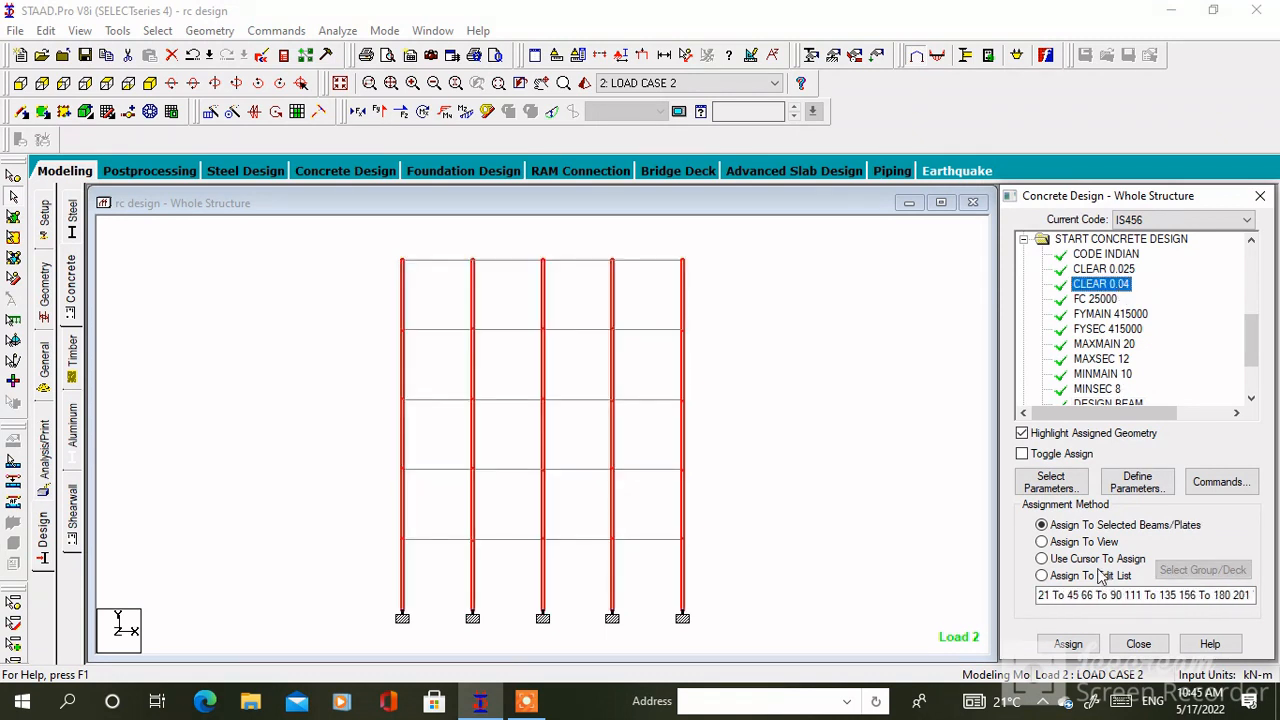
pyautogui.click(1039, 595)
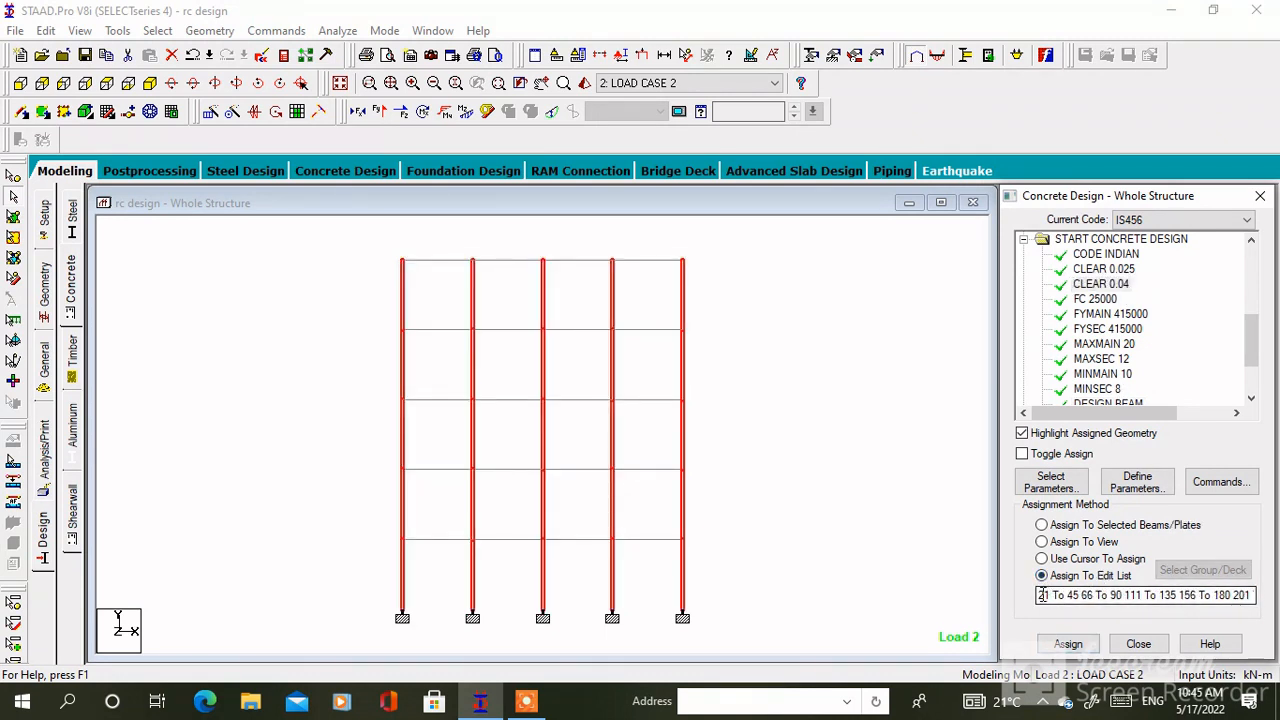
pyautogui.hotkey('ctrl', 'a')
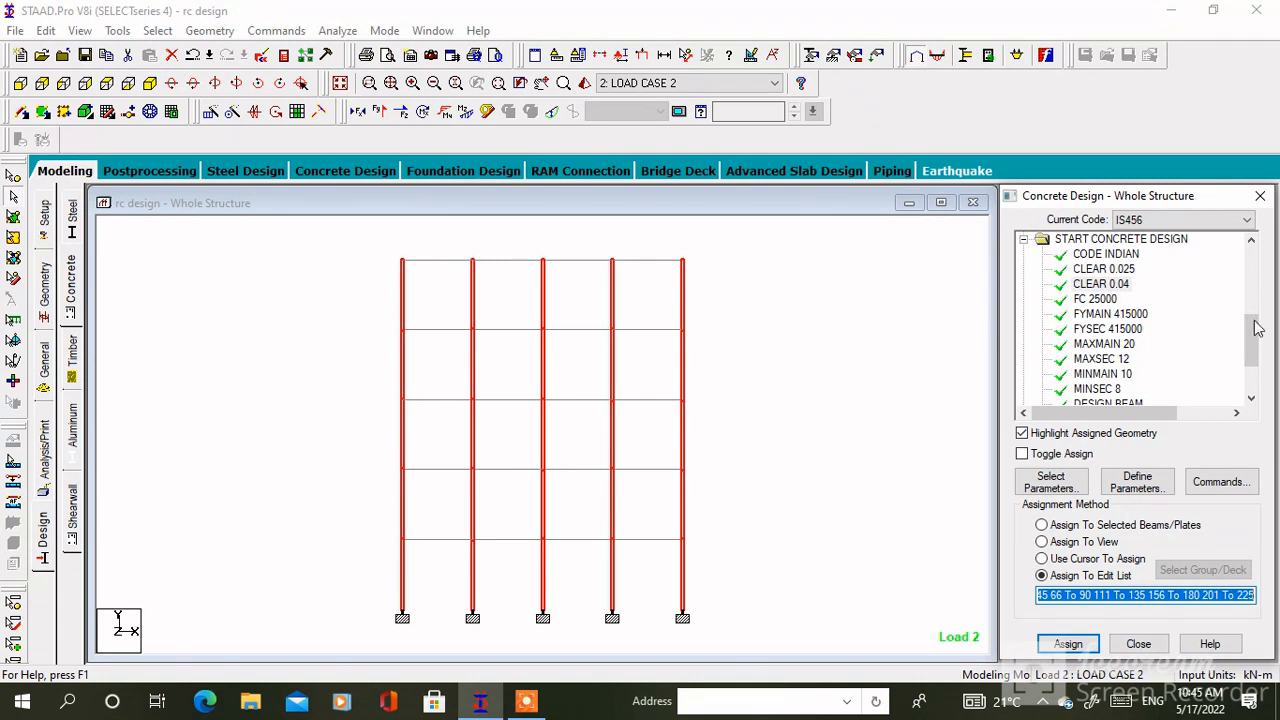
pyautogui.moveTo(1257, 328); pyautogui.dragTo(1257, 353)
pyautogui.click(1110, 344)
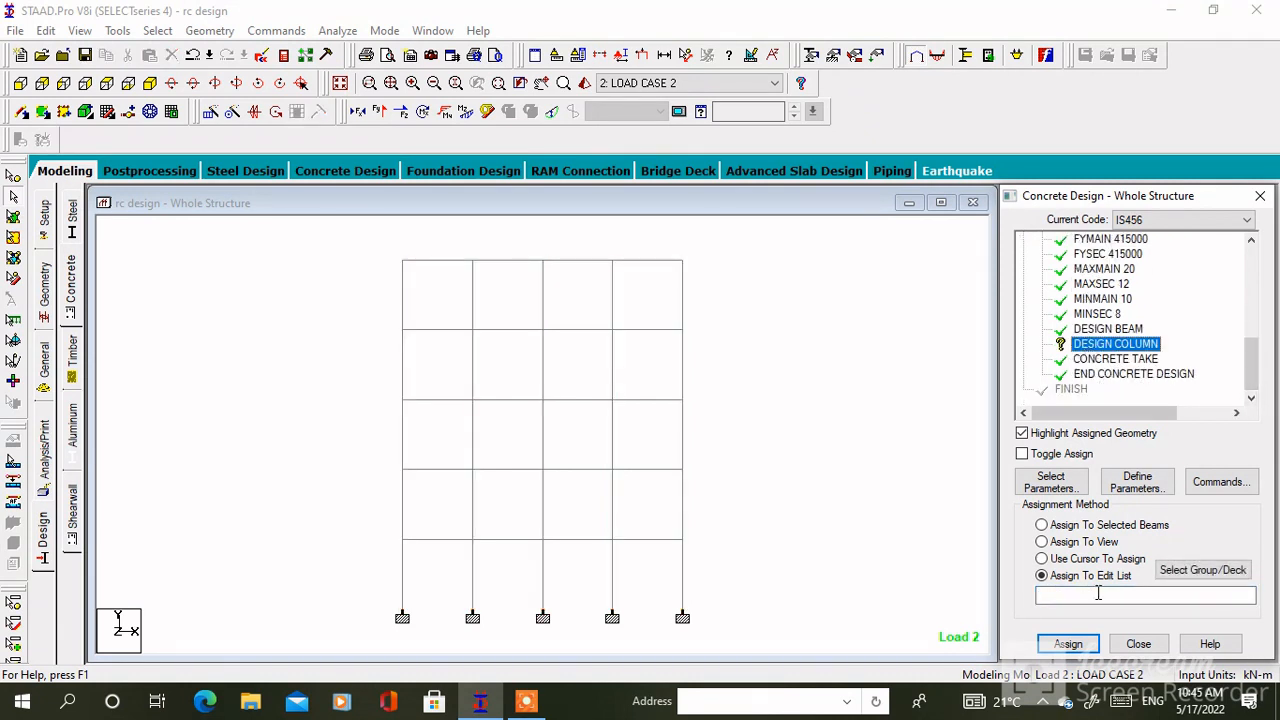
pyautogui.click(1096, 594)
pyautogui.hotkey('ctrl', 'v')
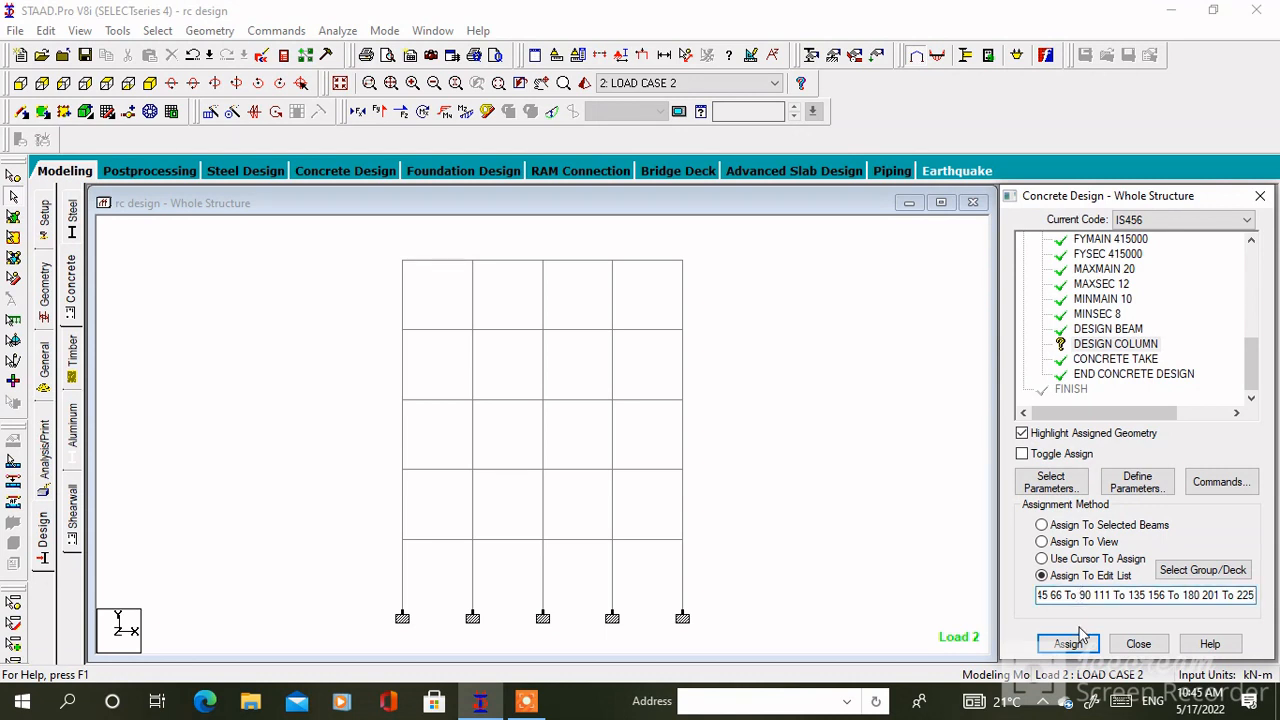
pyautogui.click(1068, 641)
# - Check in isometric view which members carry the DESIGN BEAM and DESIGN COLUMN commands
pyautogui.click(827, 429)
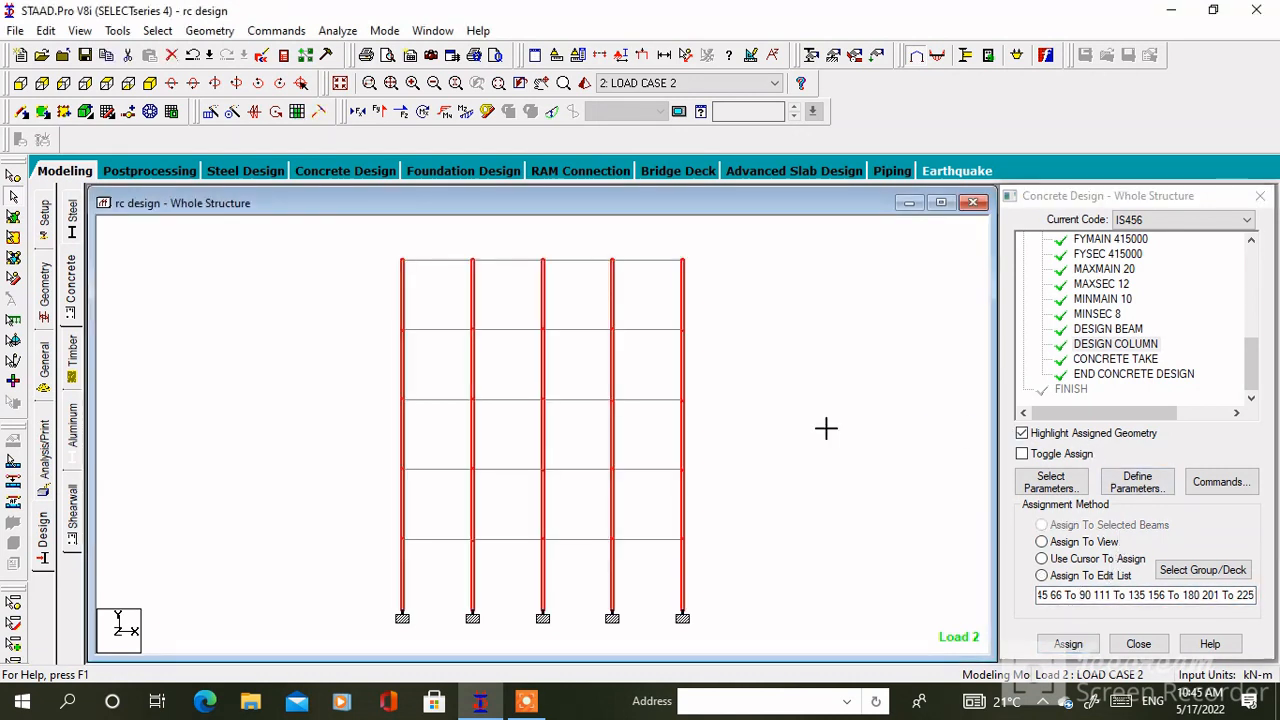
pyautogui.click(150, 83)
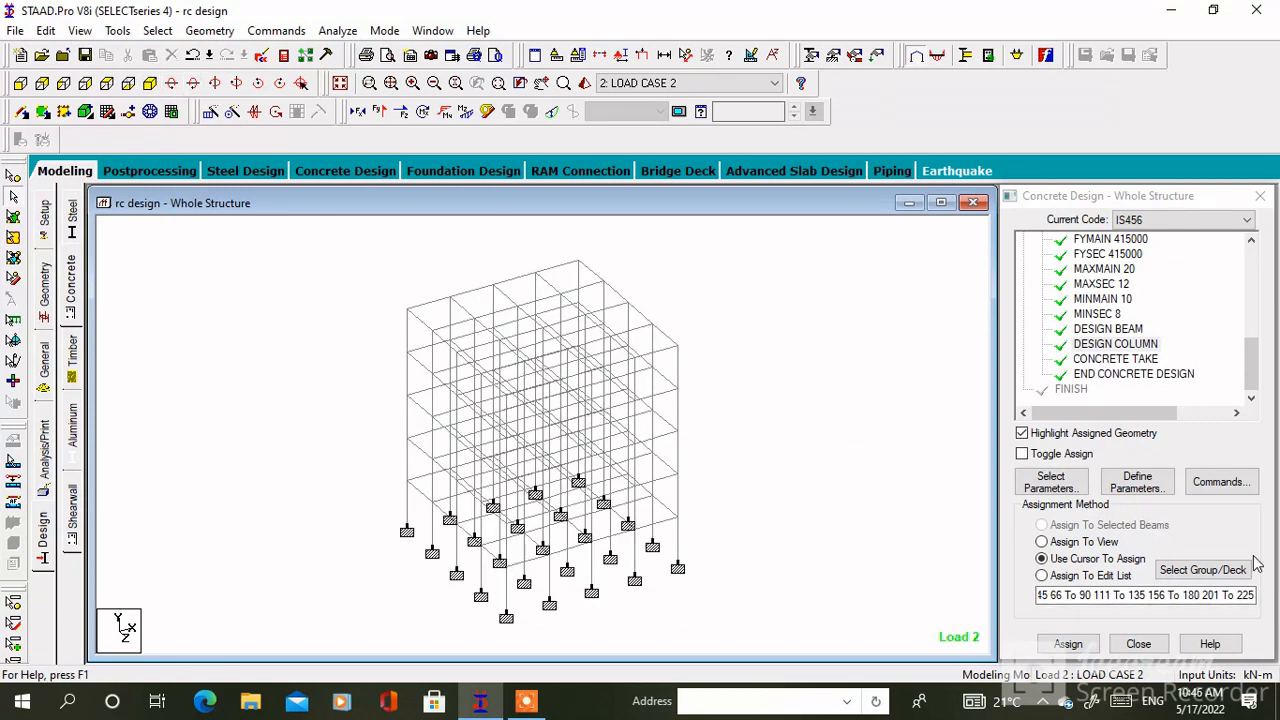
pyautogui.click(1130, 344)
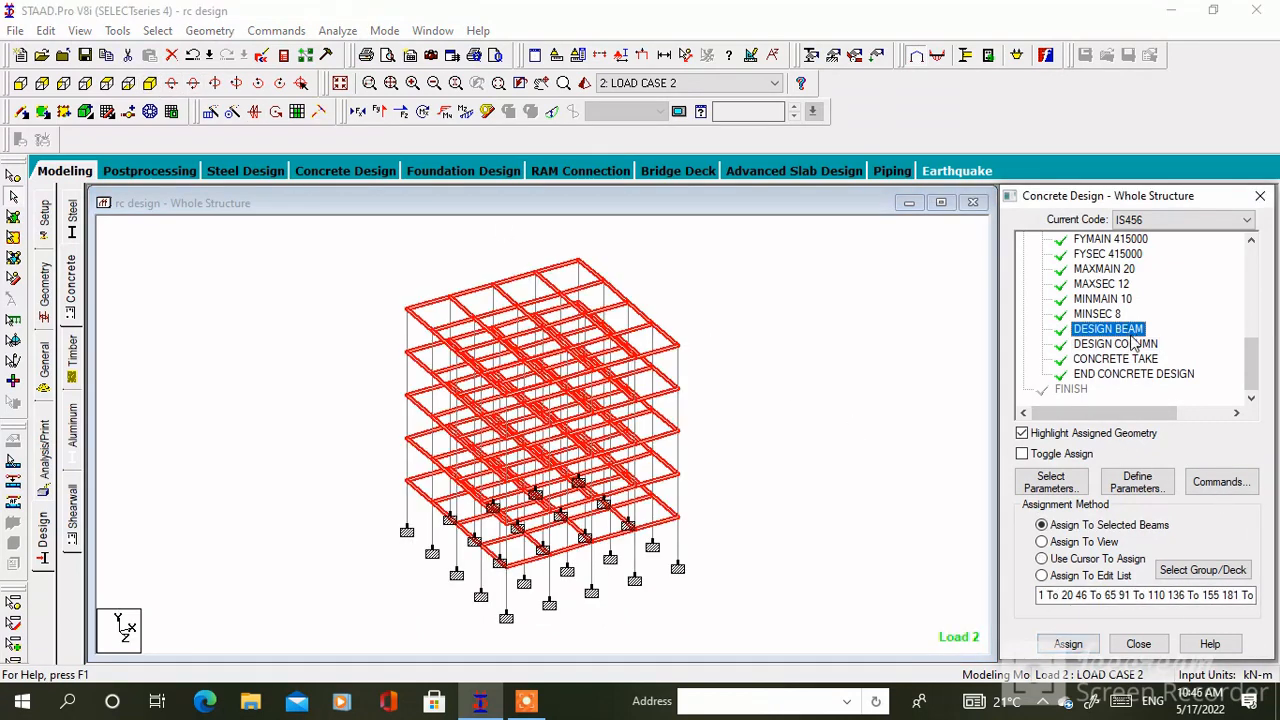
pyautogui.click(851, 368)
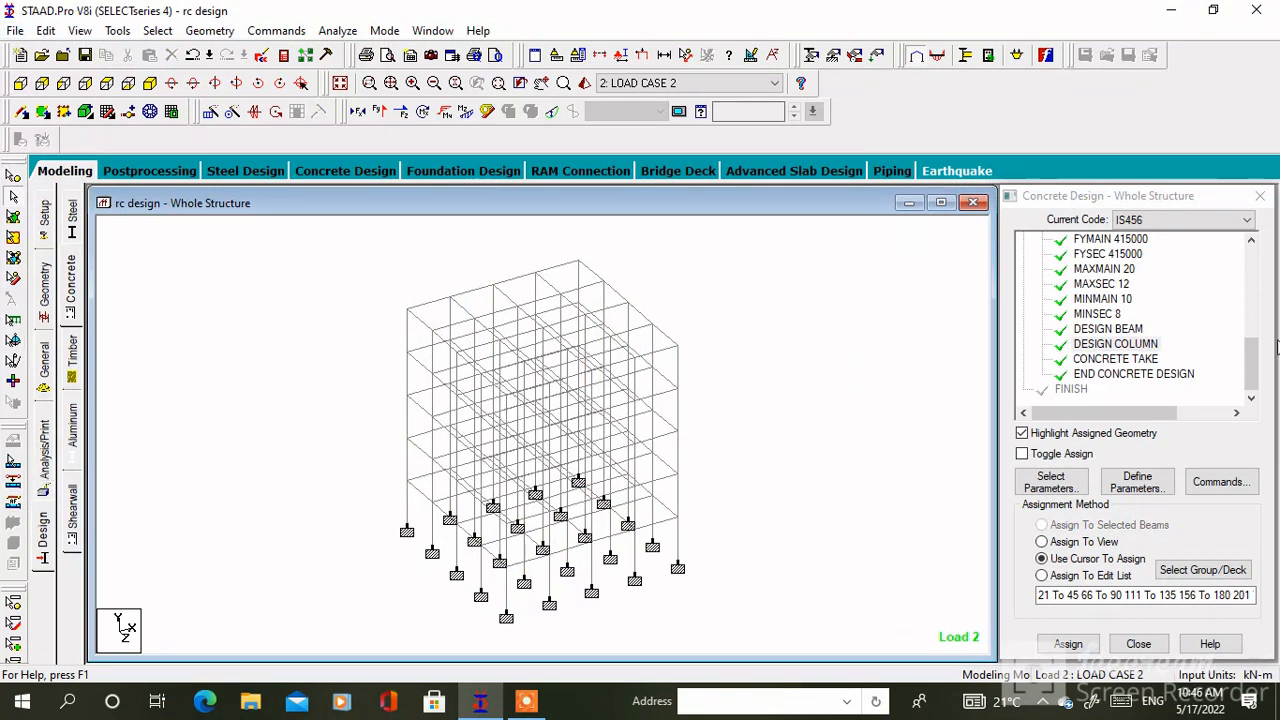
pyautogui.scroll(3, 1218, 316)
pyautogui.scroll(2, 1218, 316)
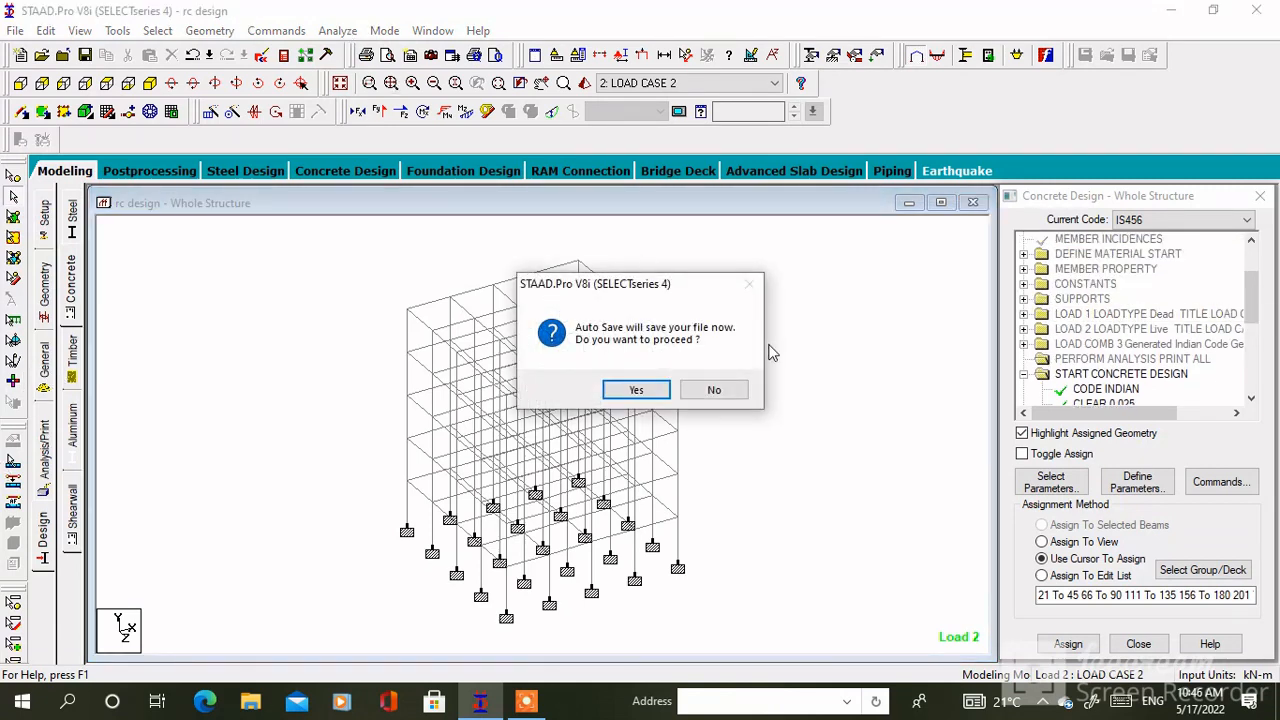
# - Decline the auto save and run the analysis, saving the modified structure over the existing file
pyautogui.click(714, 390)
pyautogui.click(345, 31)
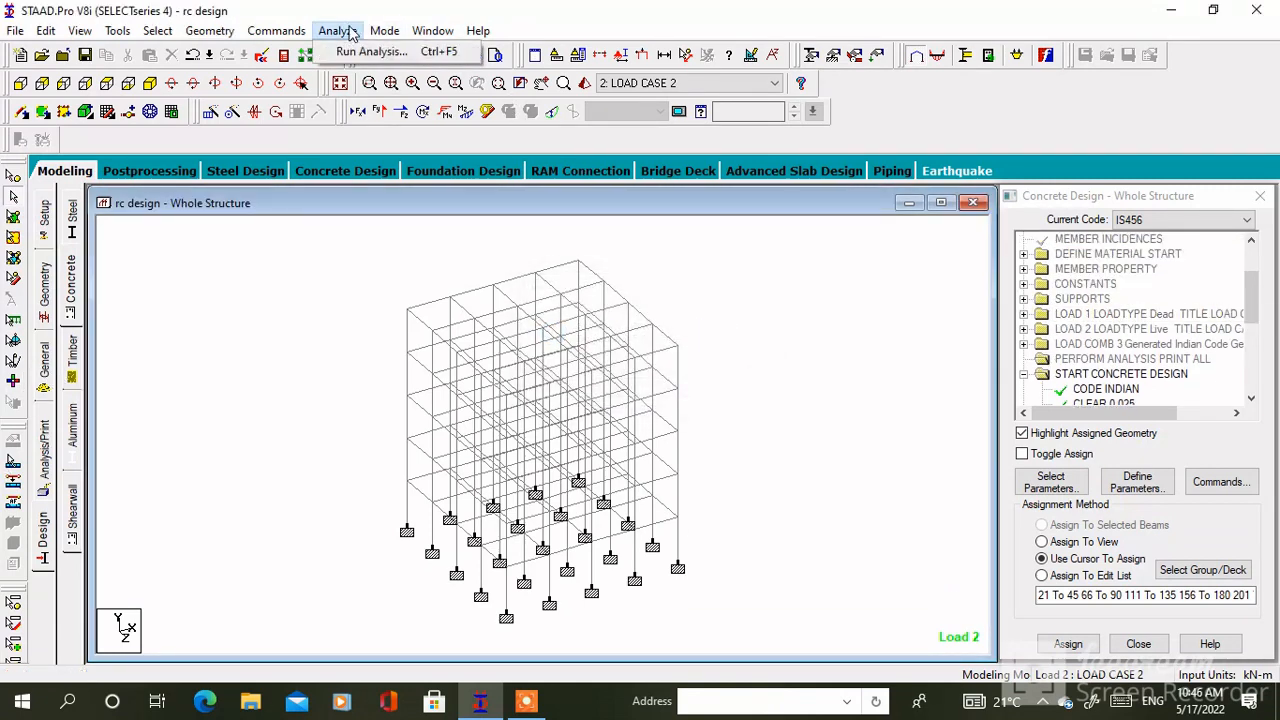
pyautogui.click(362, 51)
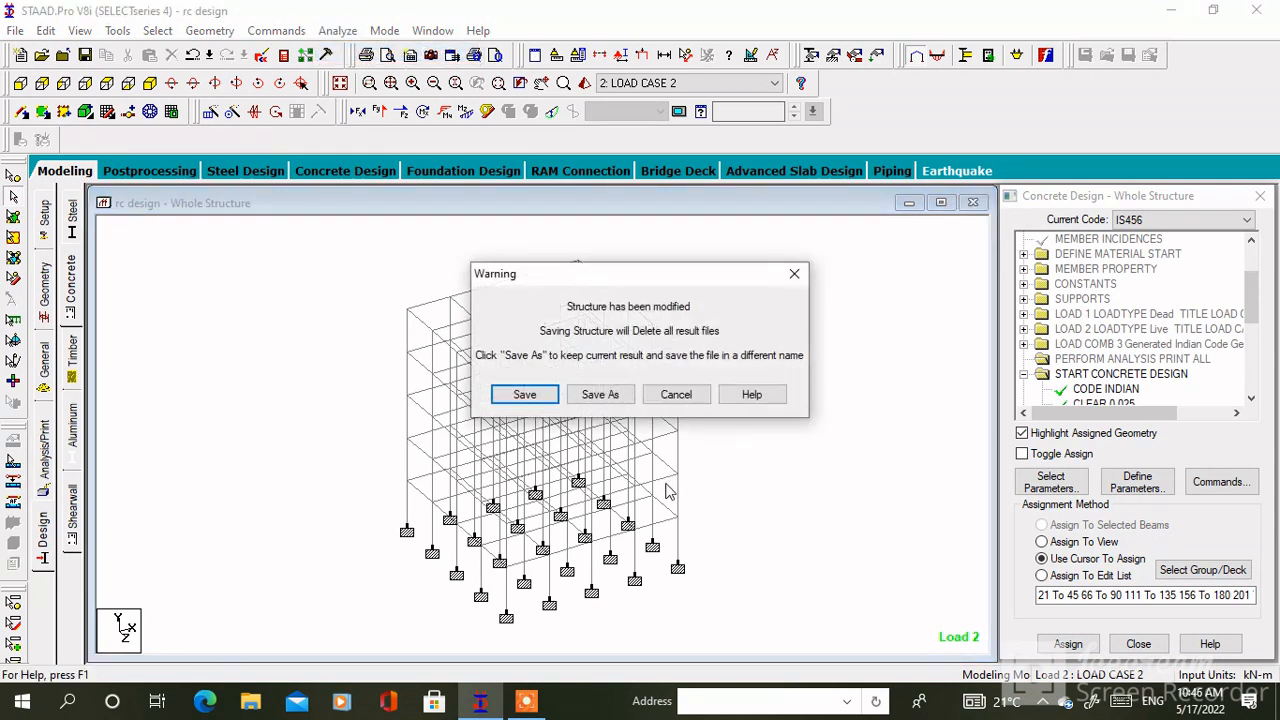
pyautogui.click(527, 395)
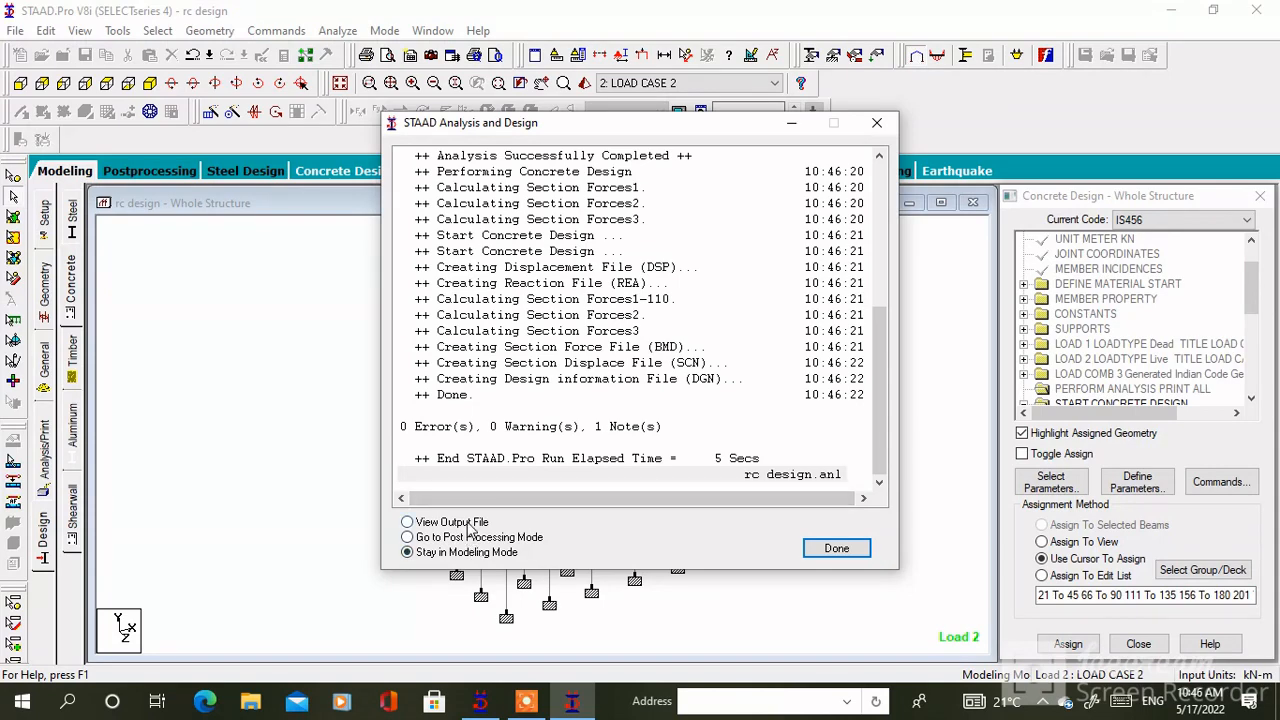
# - Open the analysis output file and go to its CONCRETE DESIGN results
pyautogui.click(460, 522)
pyautogui.press('Return')
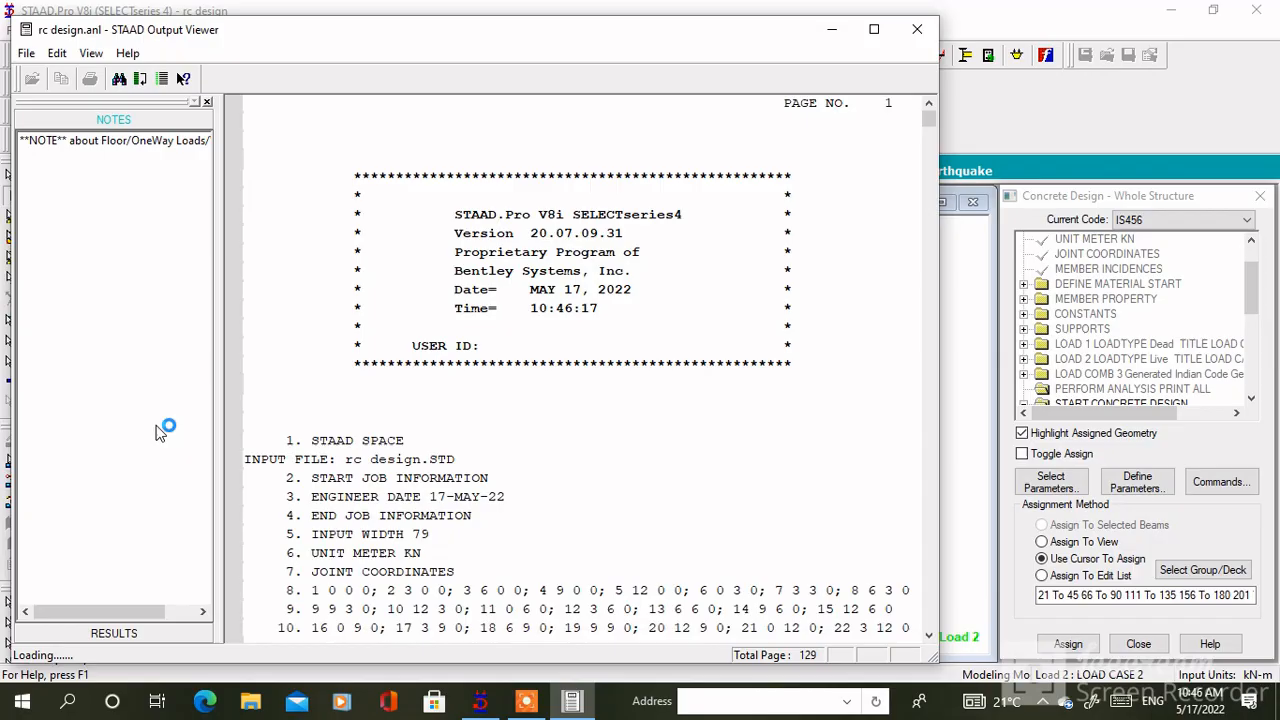
pyautogui.click(104, 634)
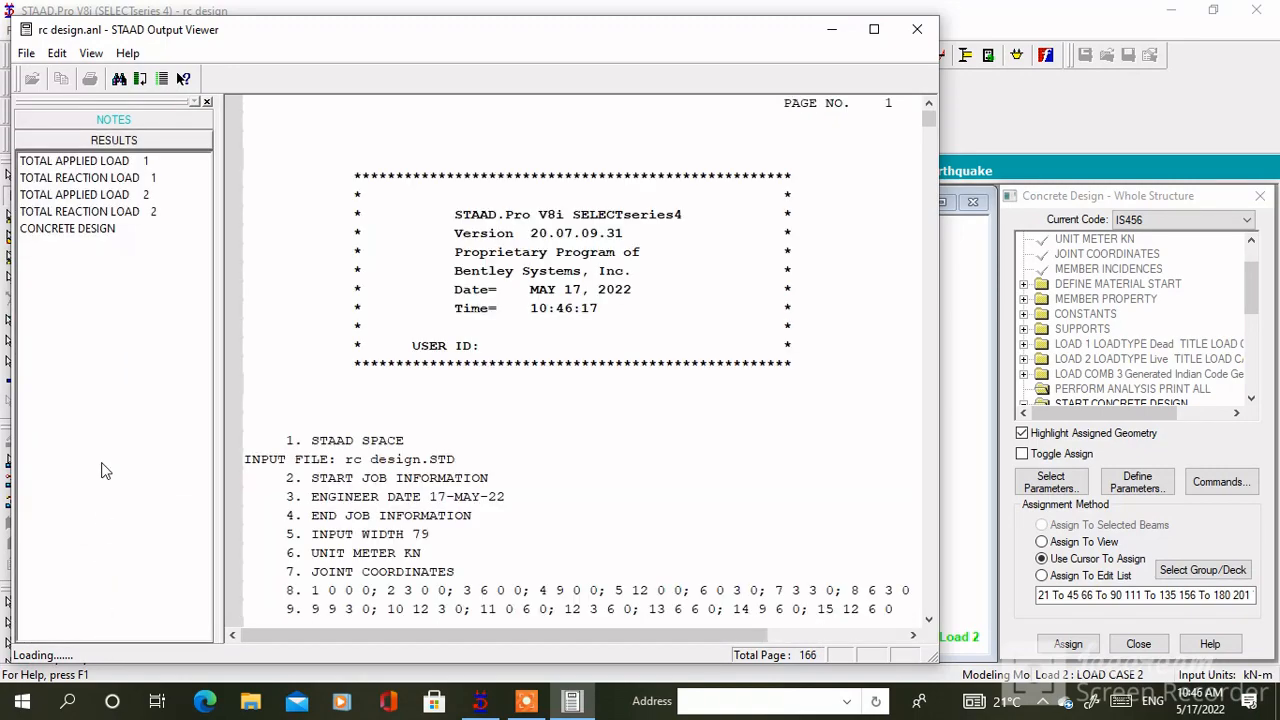
pyautogui.click(105, 232)
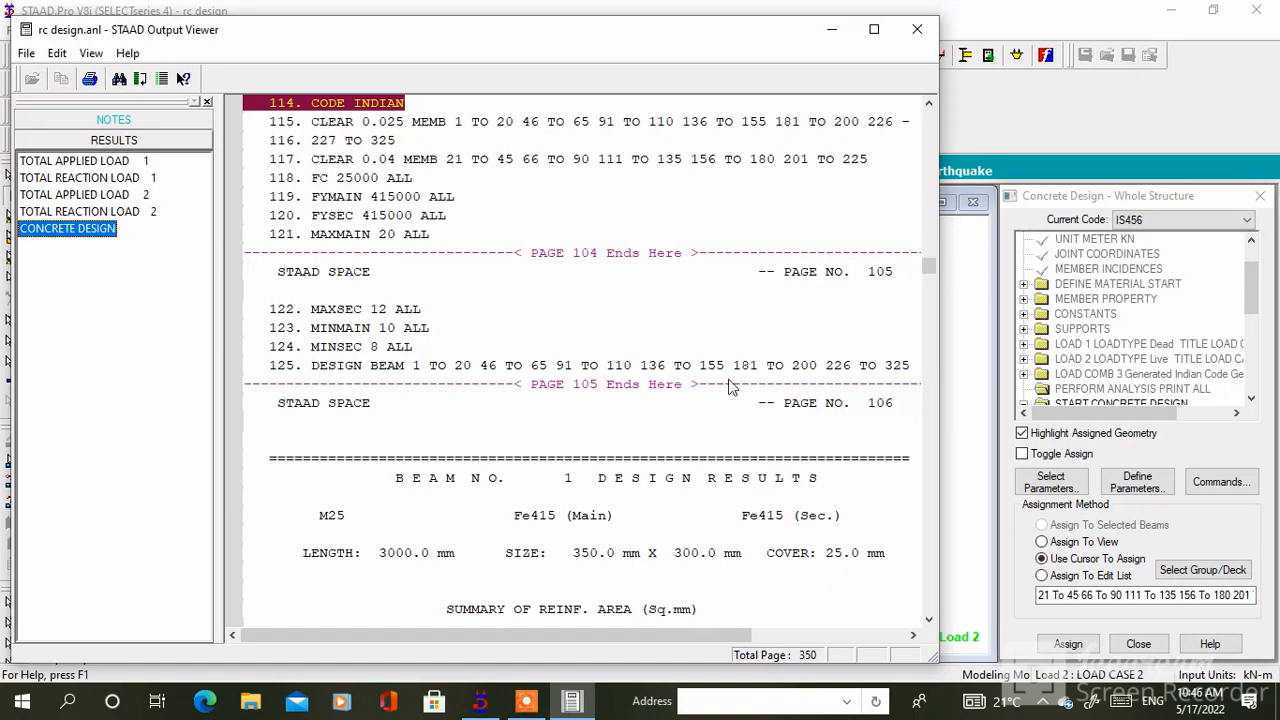
# - Examine the reinforcement summaries of beam 1 and the total reaction load for loading 2, ending at the CONCRETE DESIGN results
pyautogui.scroll(-20, 730, 387)
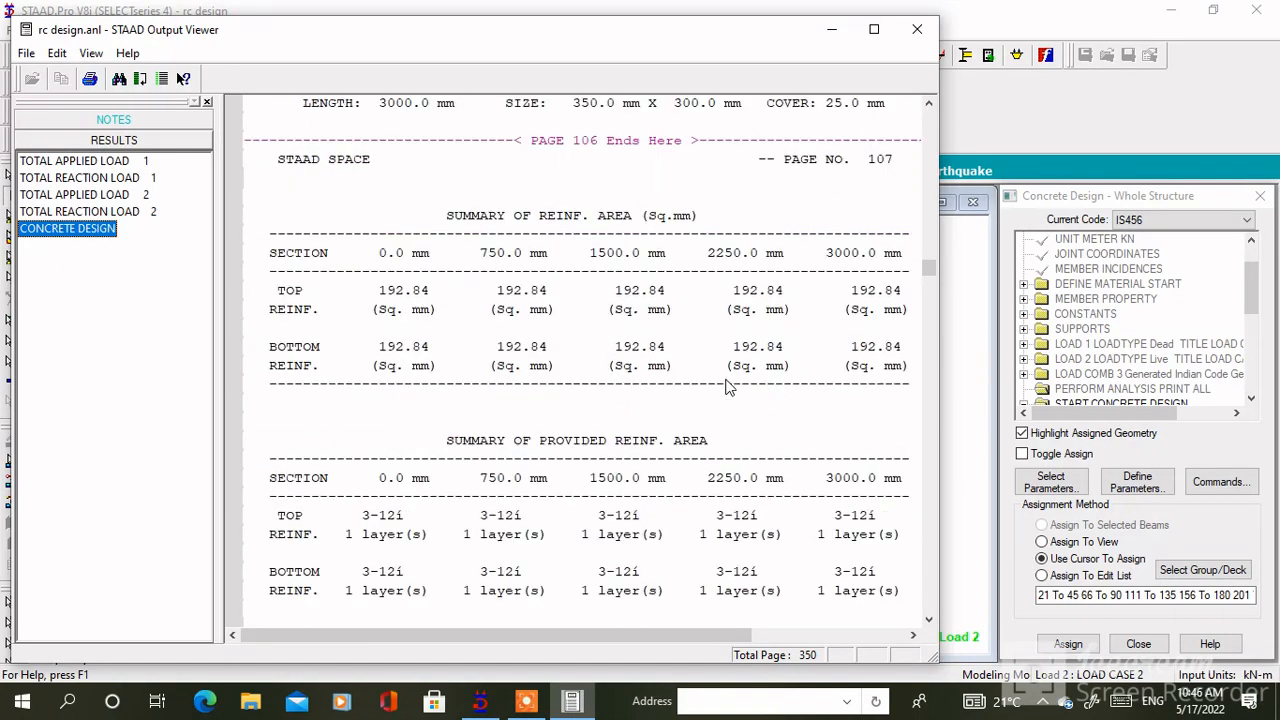
pyautogui.scroll(-15, 730, 387)
pyautogui.click(120, 212)
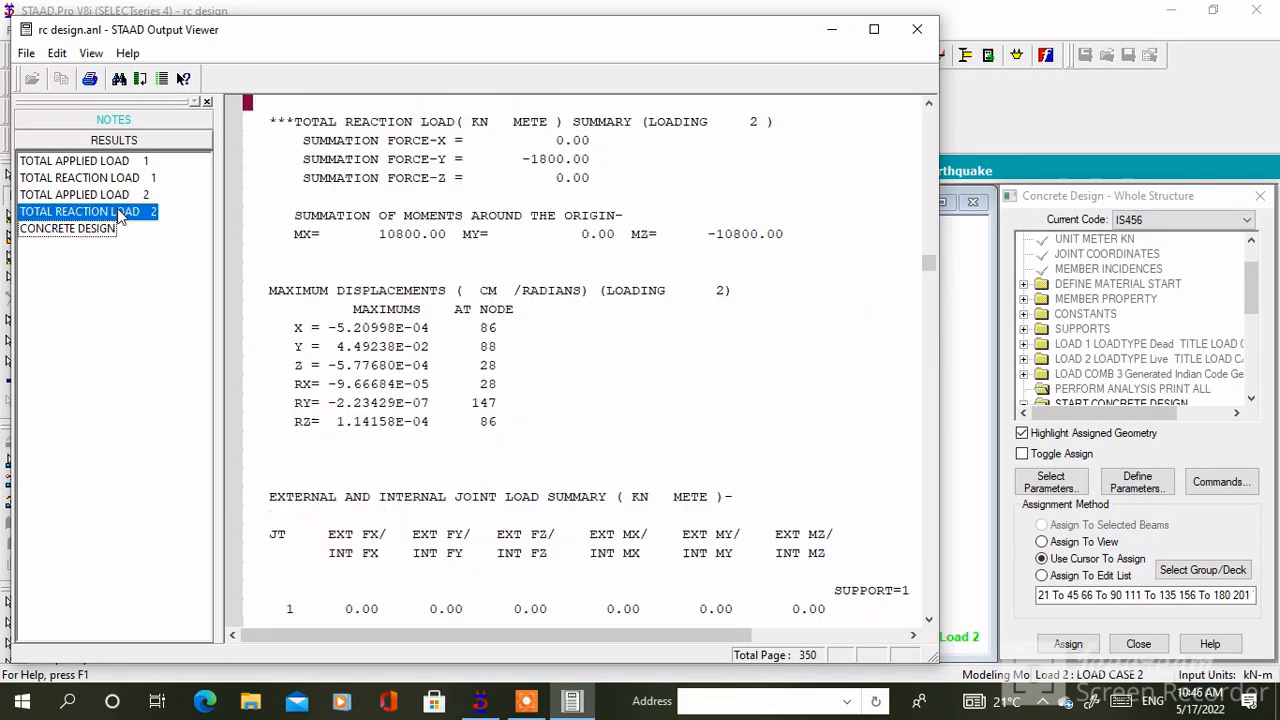
pyautogui.click(106, 232)
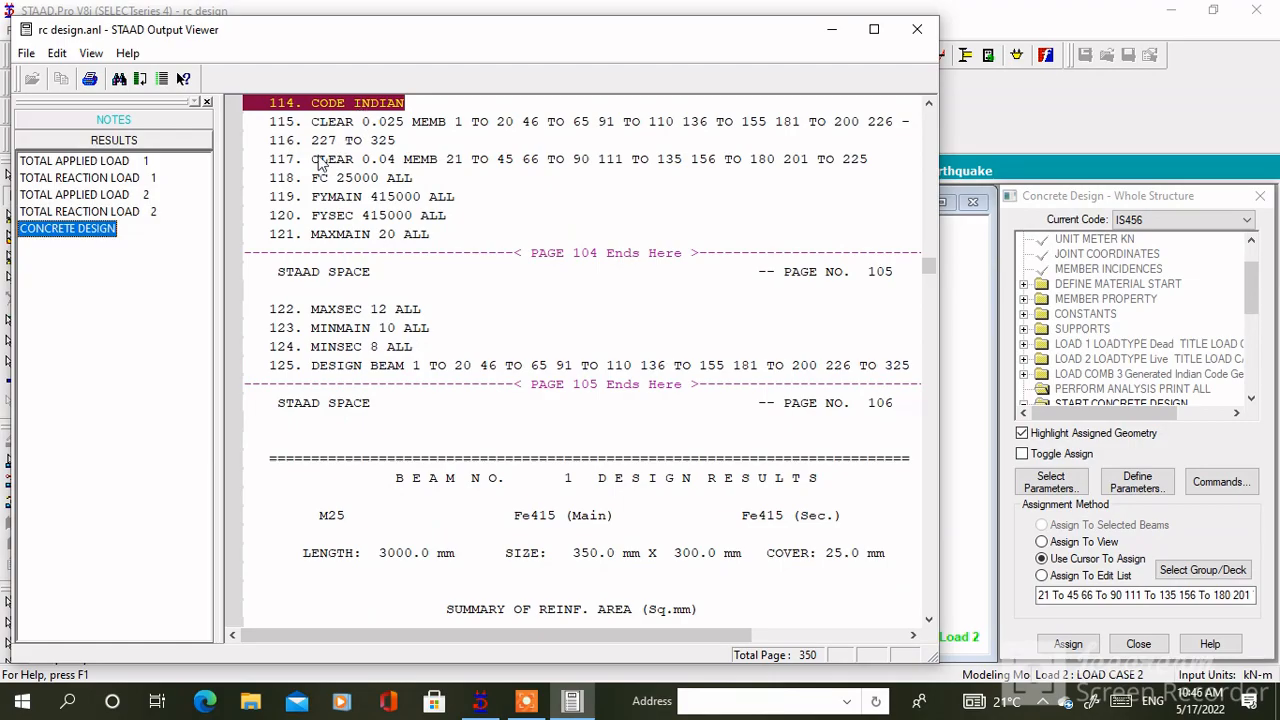
# - Examine the concrete take-off and the last column's design results at the end of the output, and close the output file
pyautogui.moveTo(926, 269); pyautogui.dragTo(998, 622)
pyautogui.scroll(4, 645, 335)
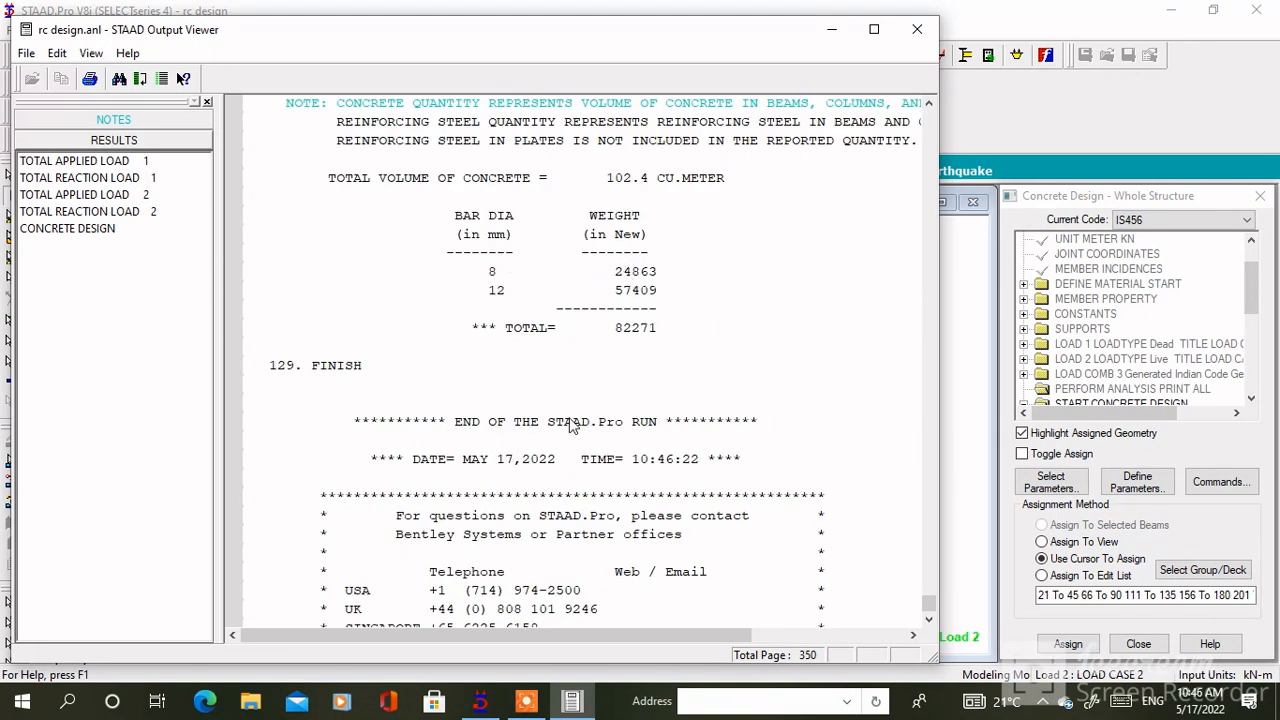
pyautogui.scroll(-4, 572, 424)
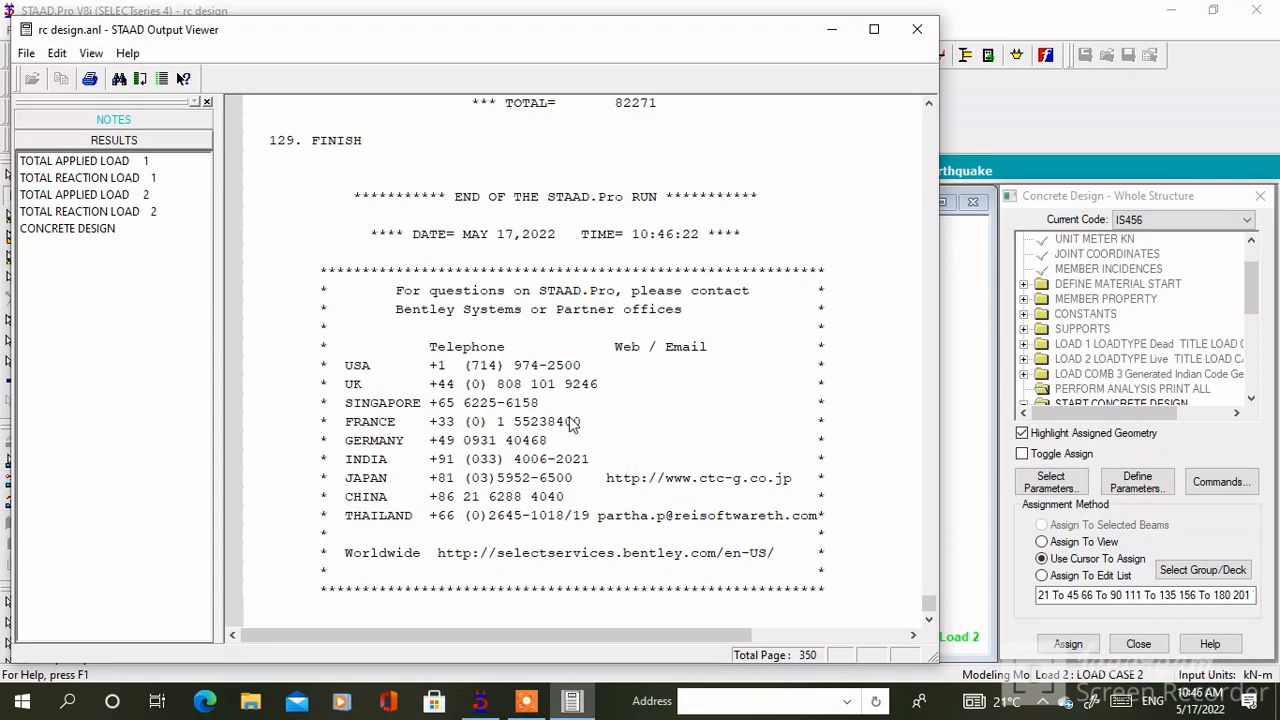
pyautogui.scroll(7, 563, 404)
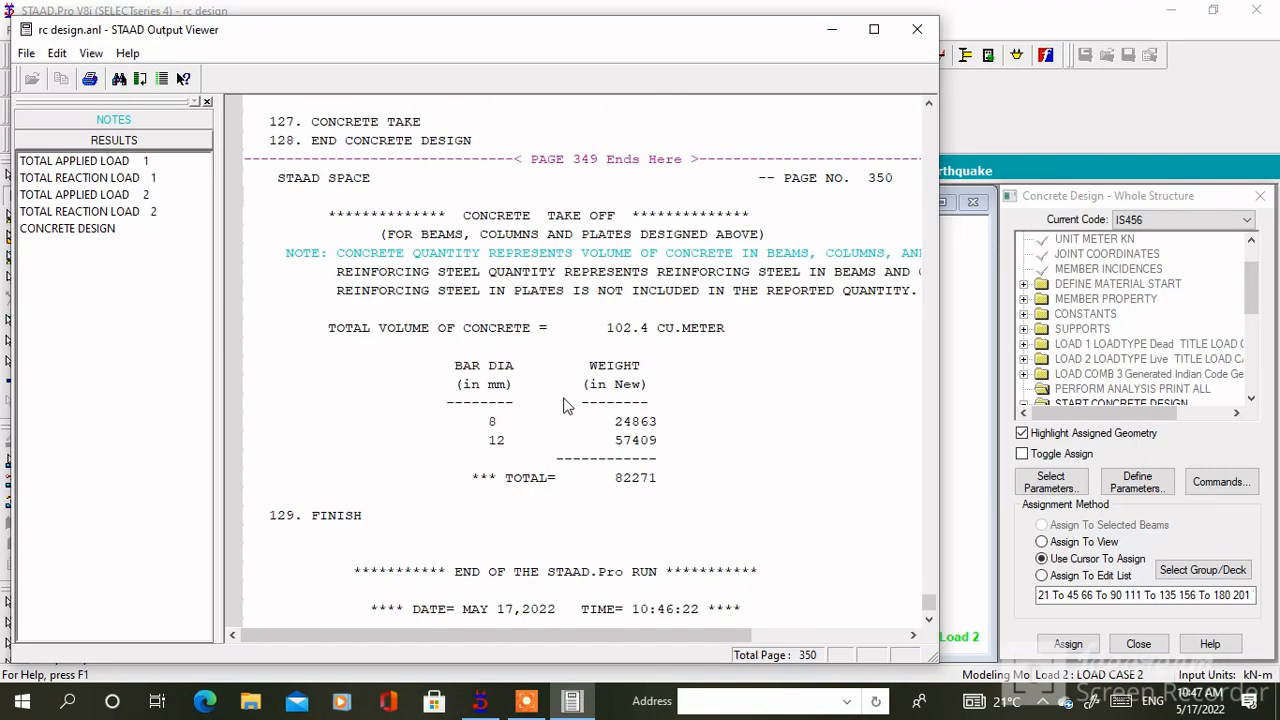
pyautogui.scroll(13, 563, 404)
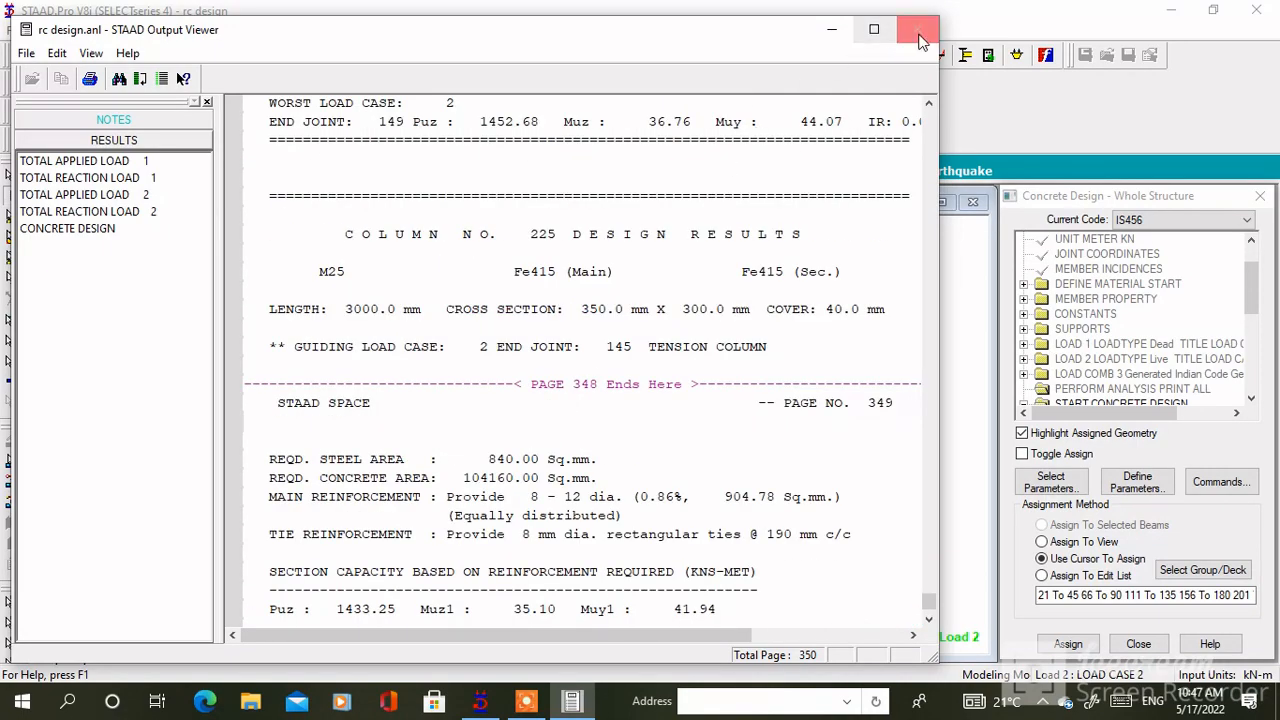
pyautogui.click(918, 31)
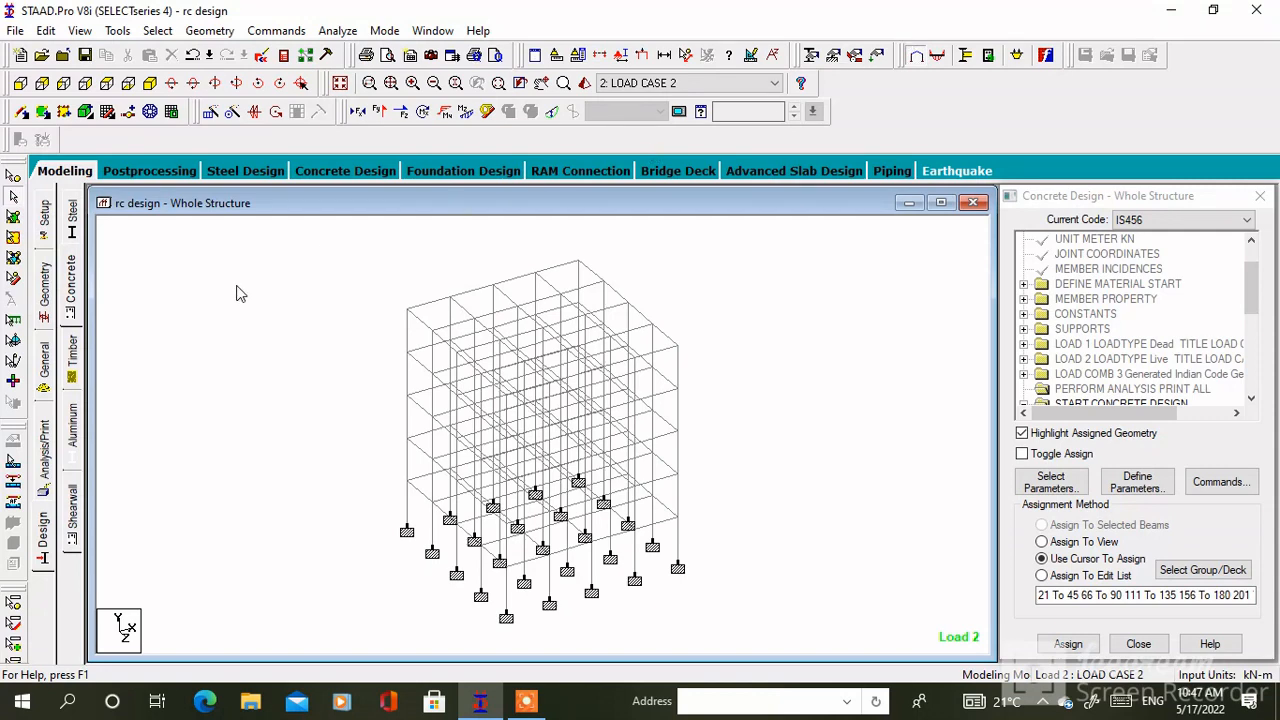
# - Switch to the Concrete Design mode in STAAD.Pro RC Designer, select the whole frame and open the envelope list
pyautogui.click(365, 172)
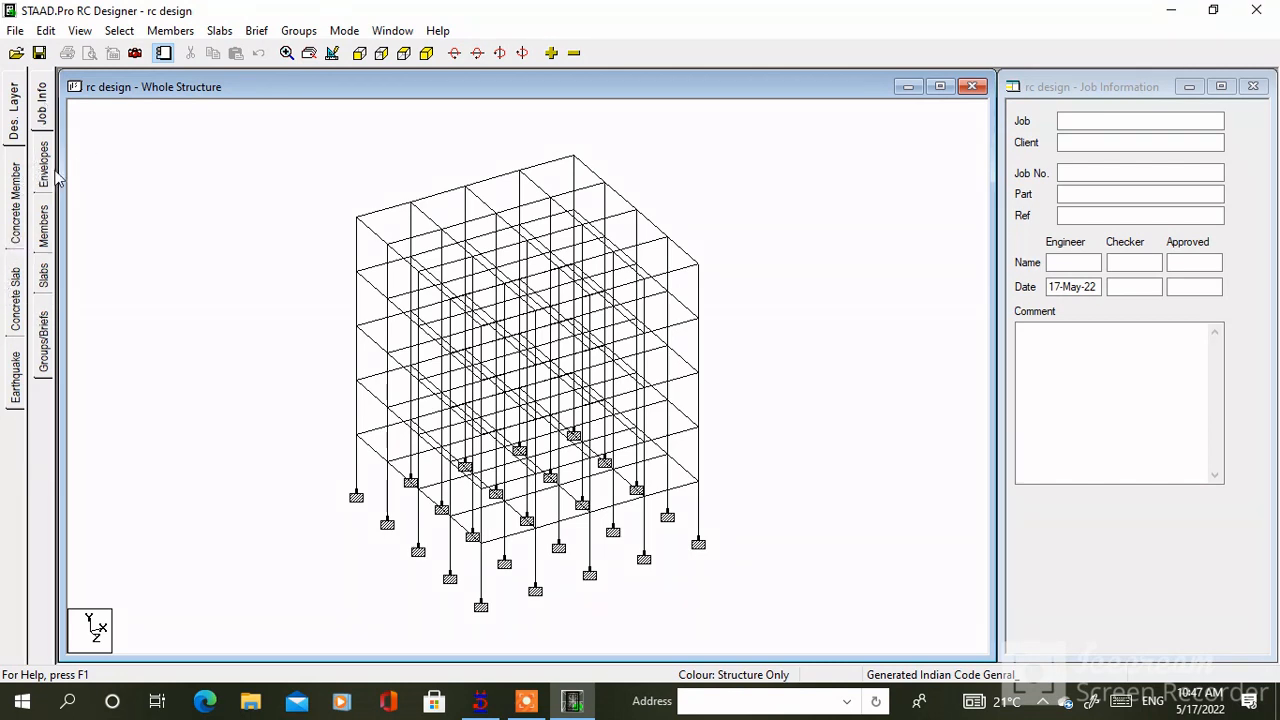
pyautogui.moveTo(322, 132); pyautogui.dragTo(763, 616)
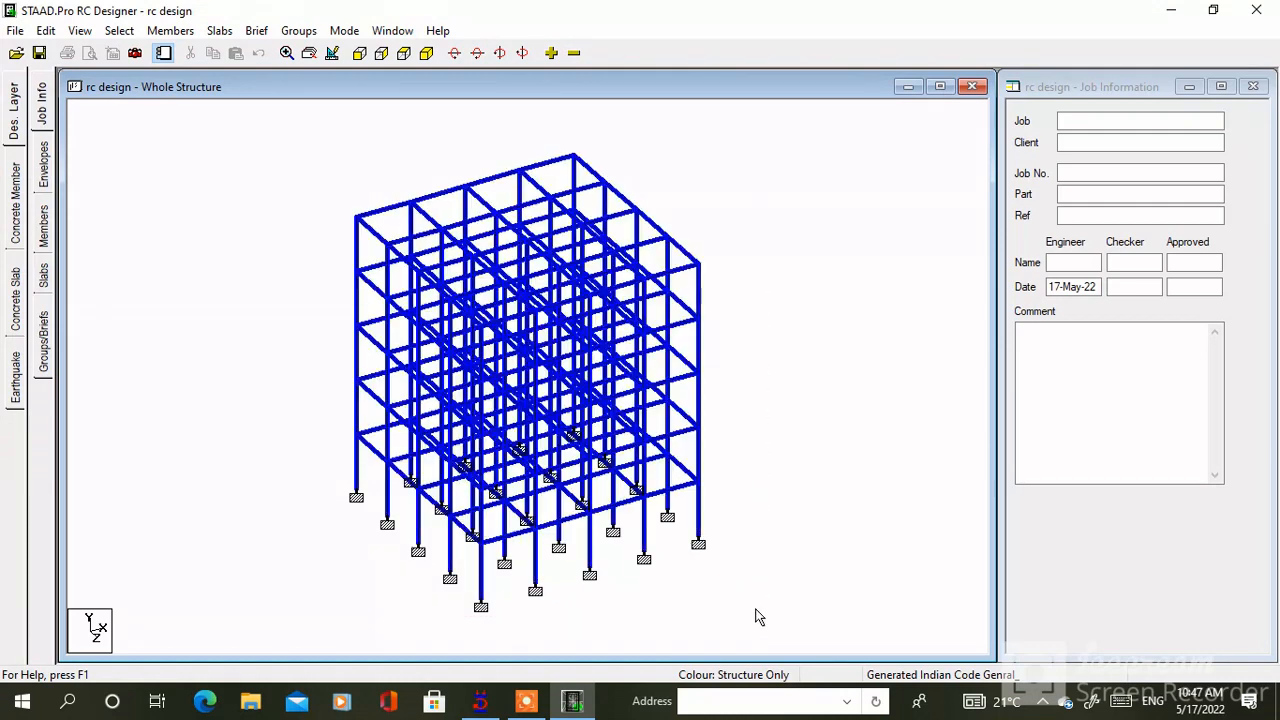
pyautogui.click(43, 165)
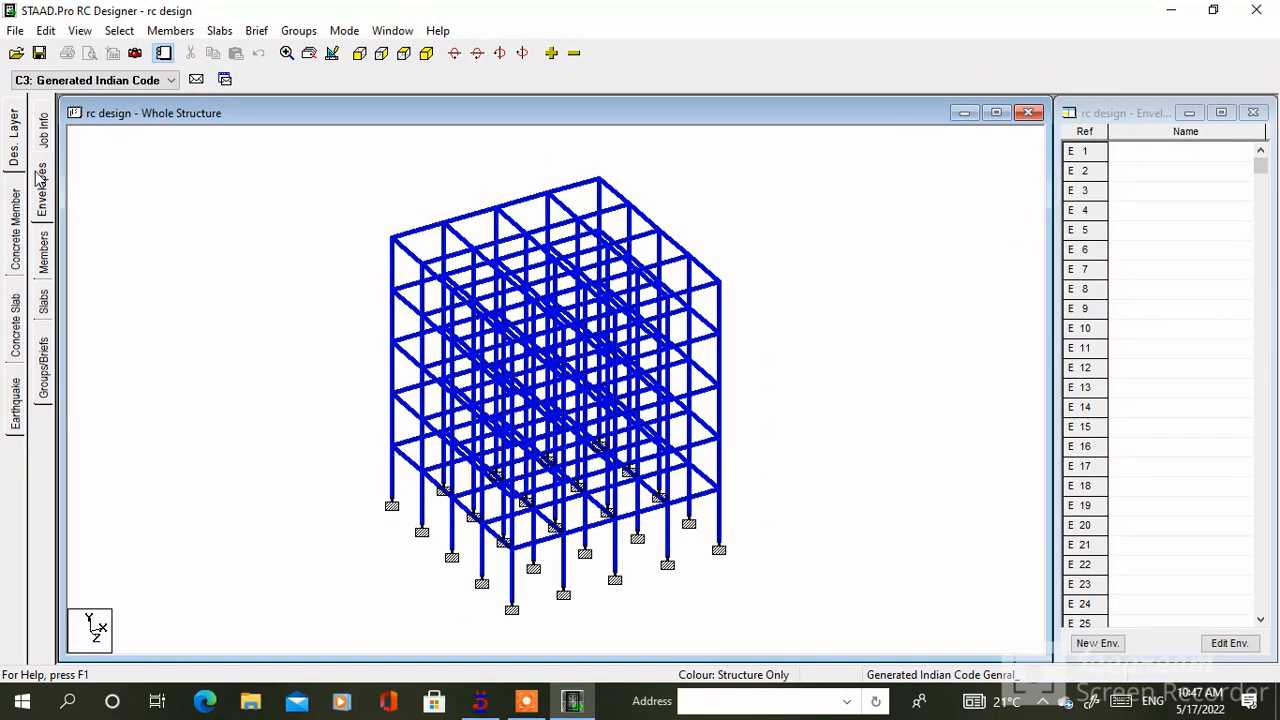
# - Create a new envelope e1 containing combination C3, LOAD CASE 1 and LOAD CASE 2
pyautogui.click(1086, 648)
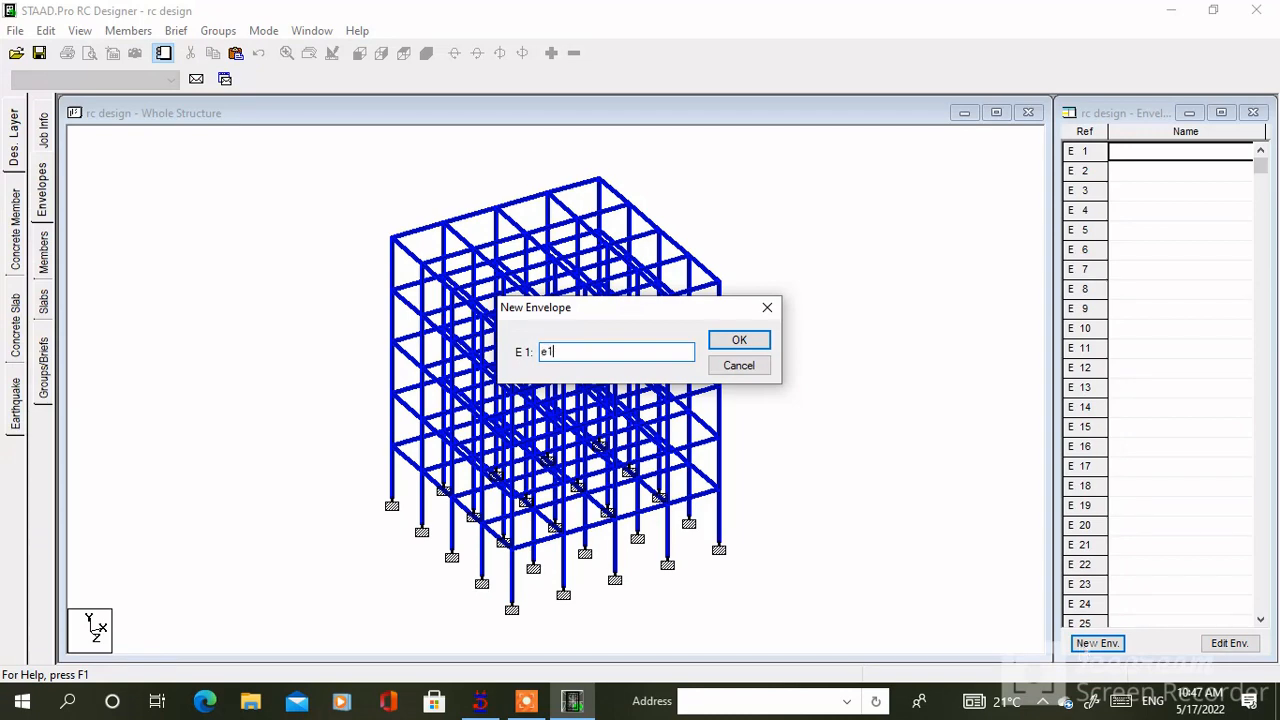
pyautogui.click(740, 341)
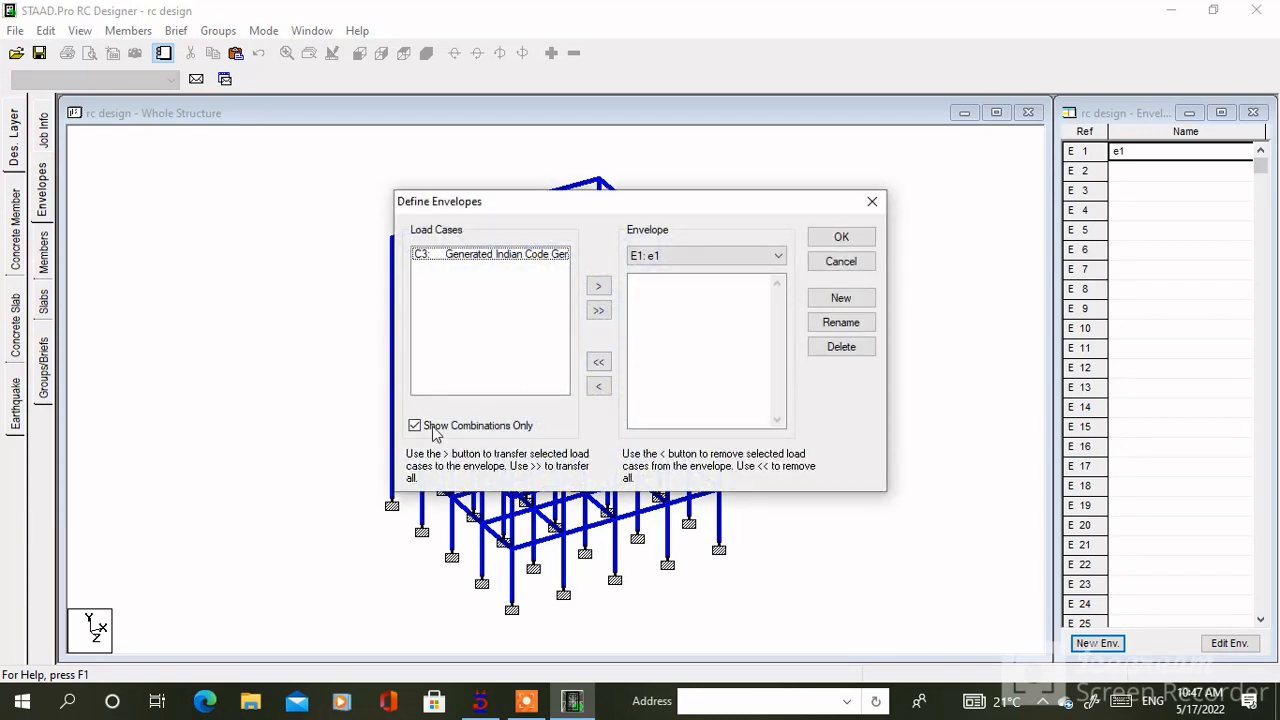
pyautogui.click(415, 426)
pyautogui.click(598, 311)
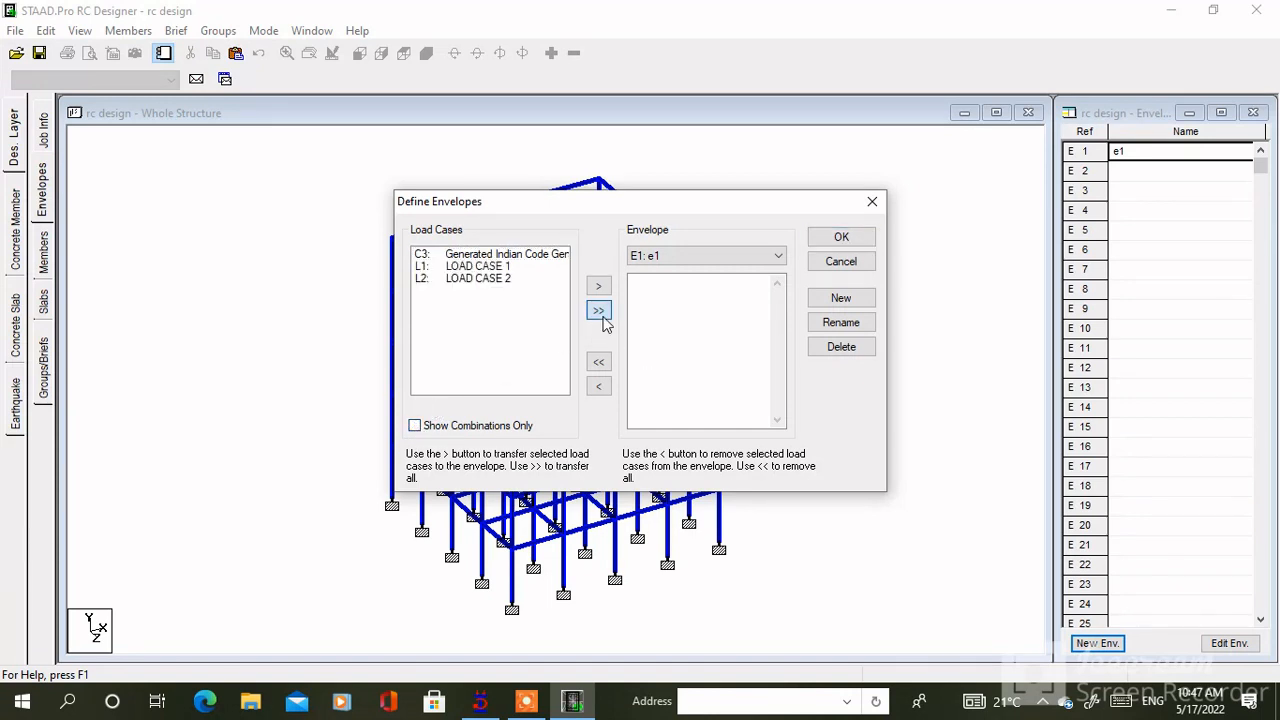
pyautogui.click(843, 238)
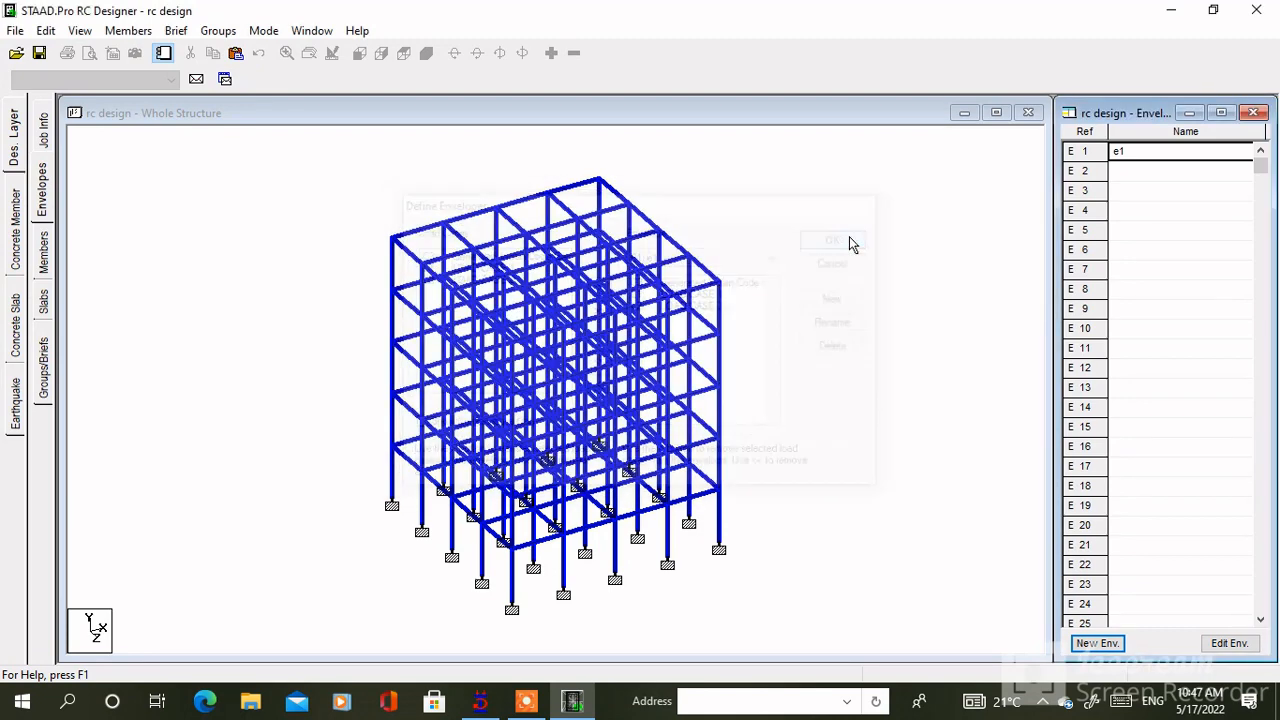
pyautogui.click(100, 196)
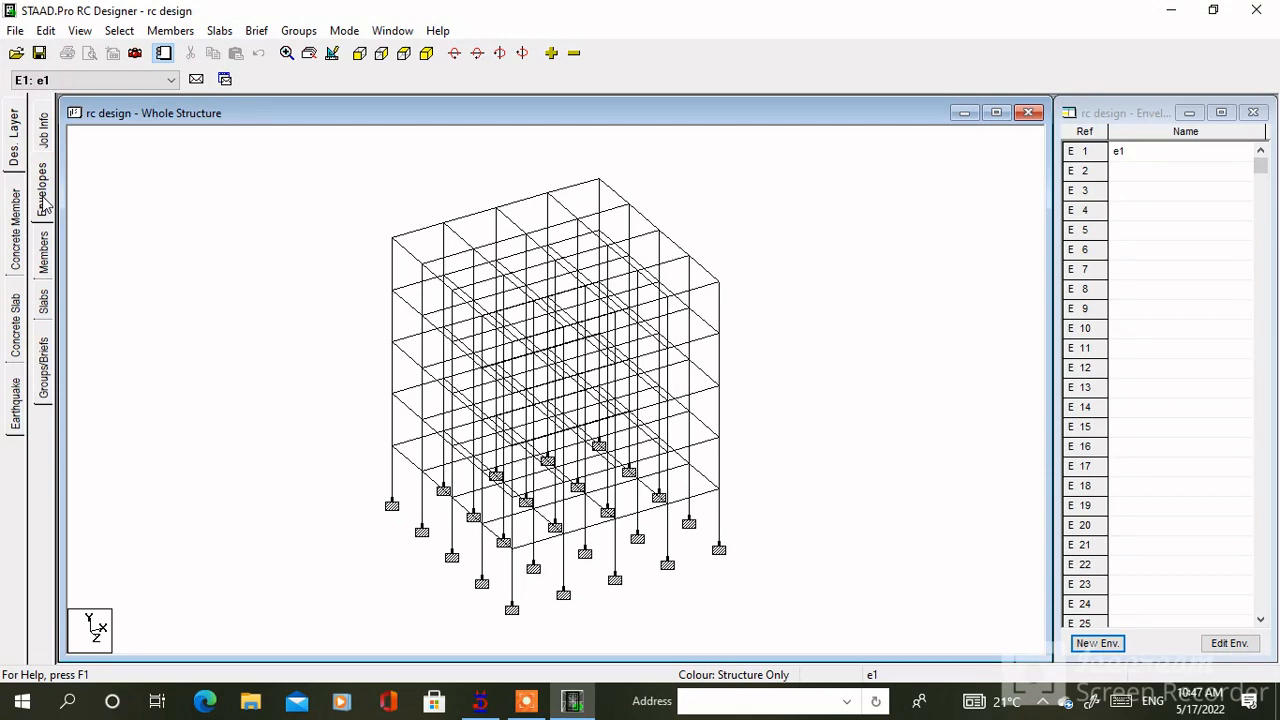
# - Select the whole frame and auto form its design members
pyautogui.click(170, 30)
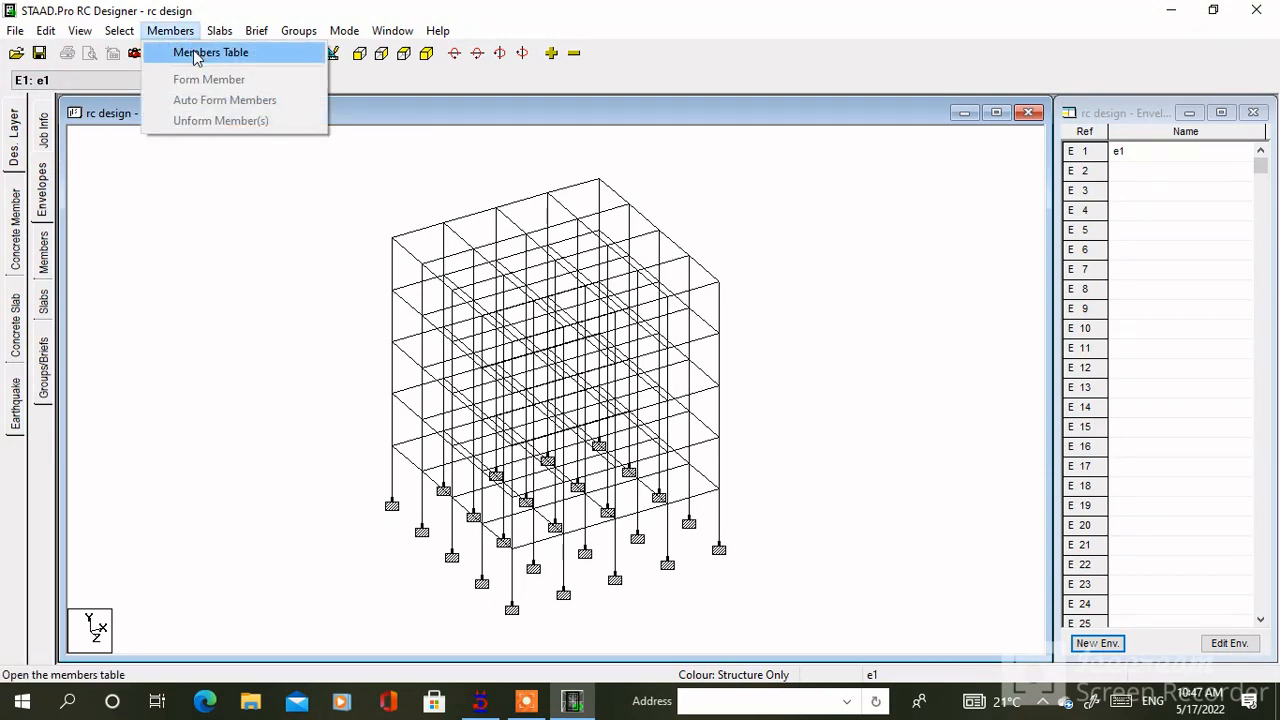
pyautogui.click(896, 298)
pyautogui.moveTo(814, 159); pyautogui.dragTo(257, 636)
pyautogui.click(170, 30)
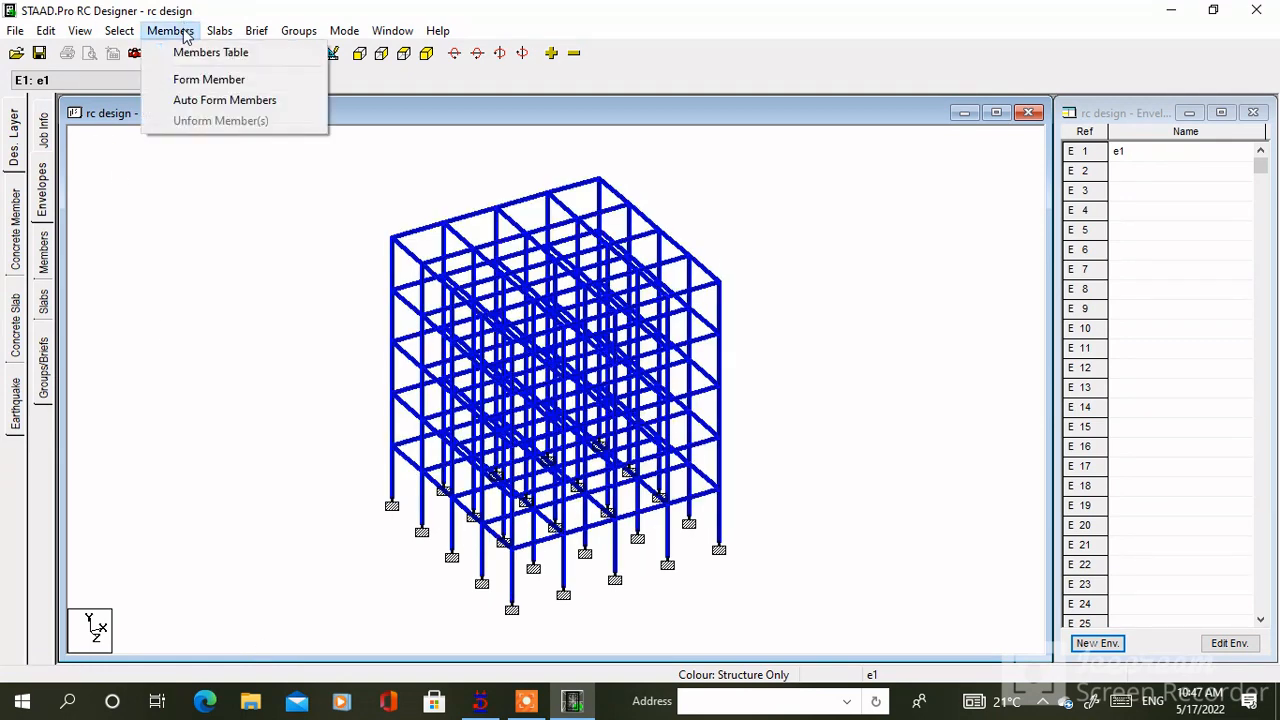
pyautogui.click(203, 100)
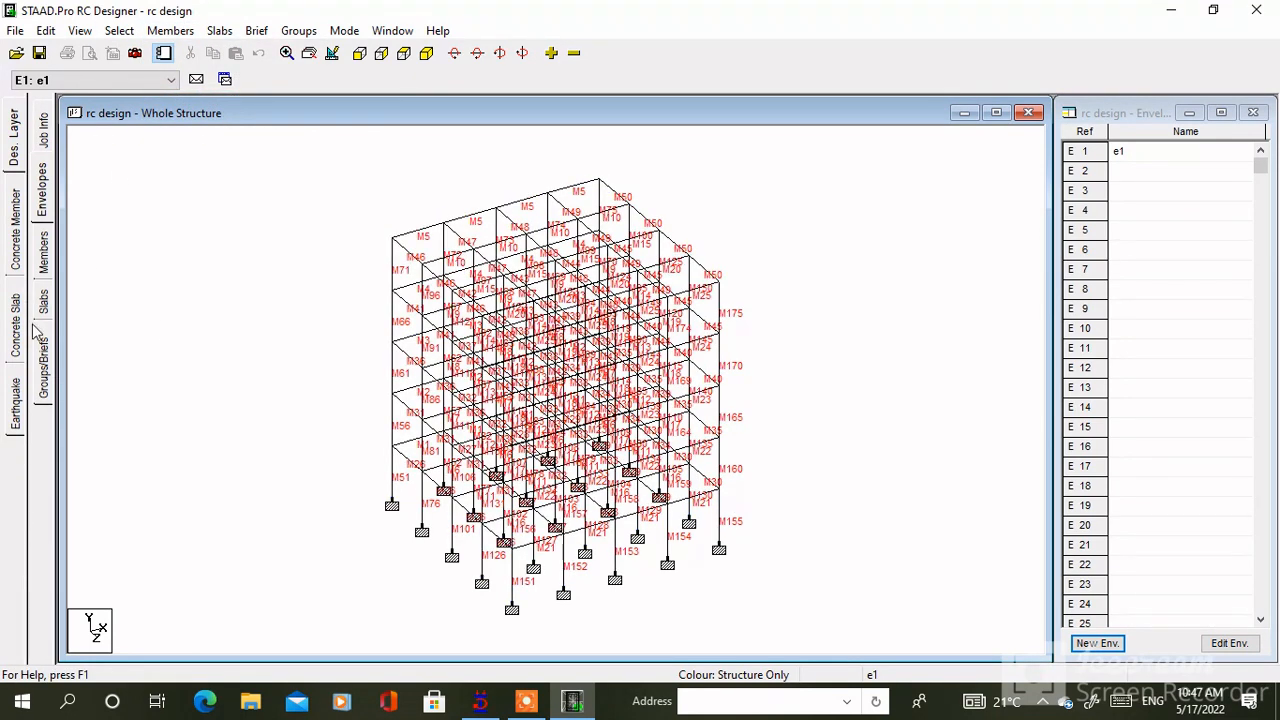
# - Open the design groups and briefs and show the frame in plan from above
pyautogui.click(45, 366)
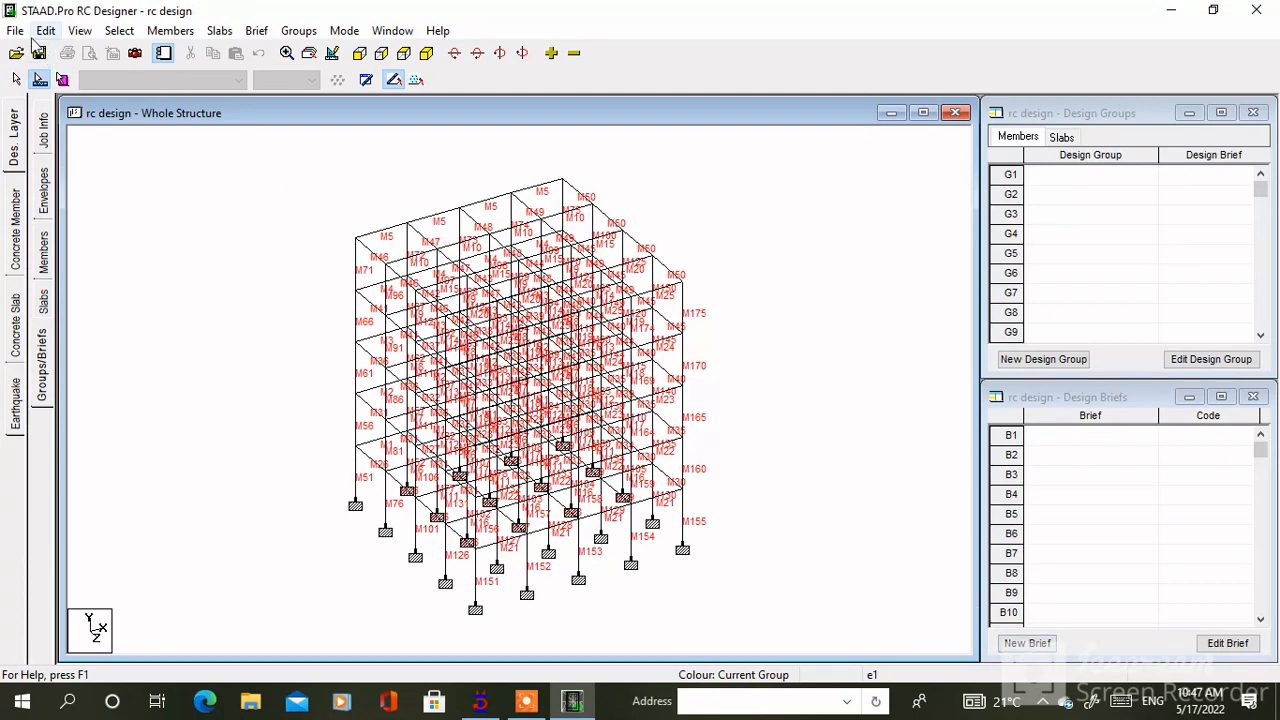
pyautogui.click(359, 52)
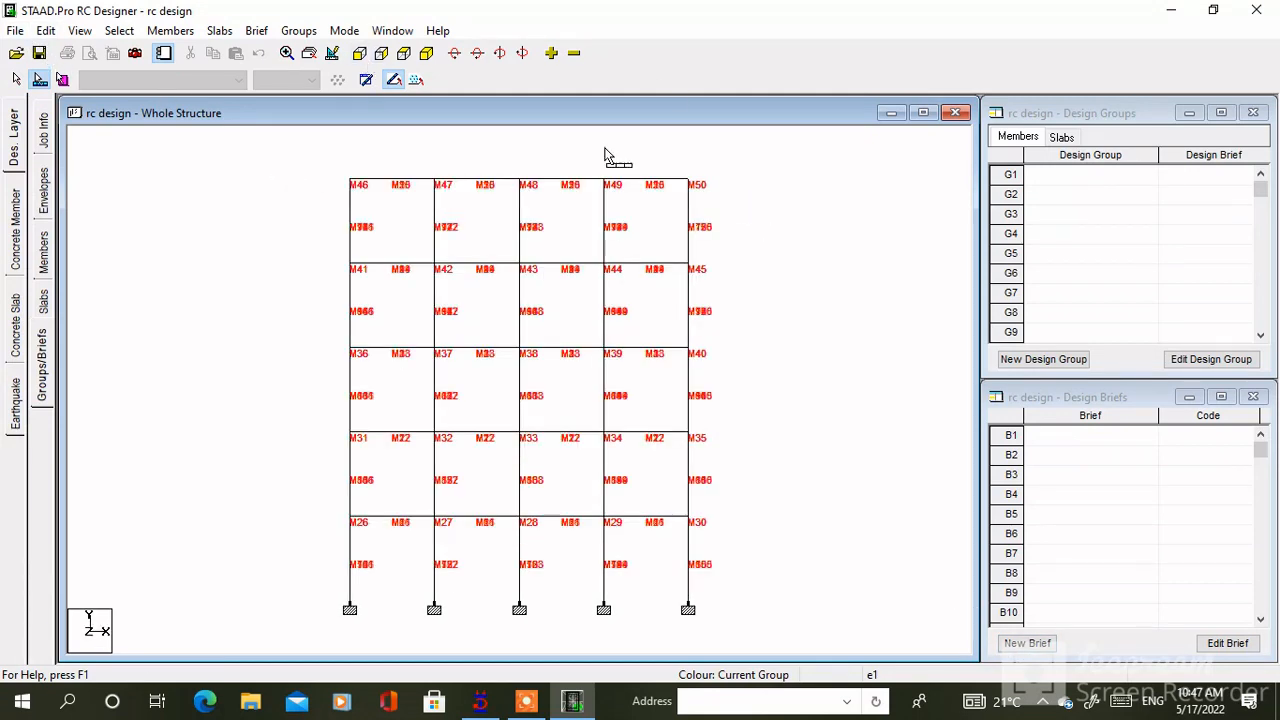
pyautogui.click(404, 52)
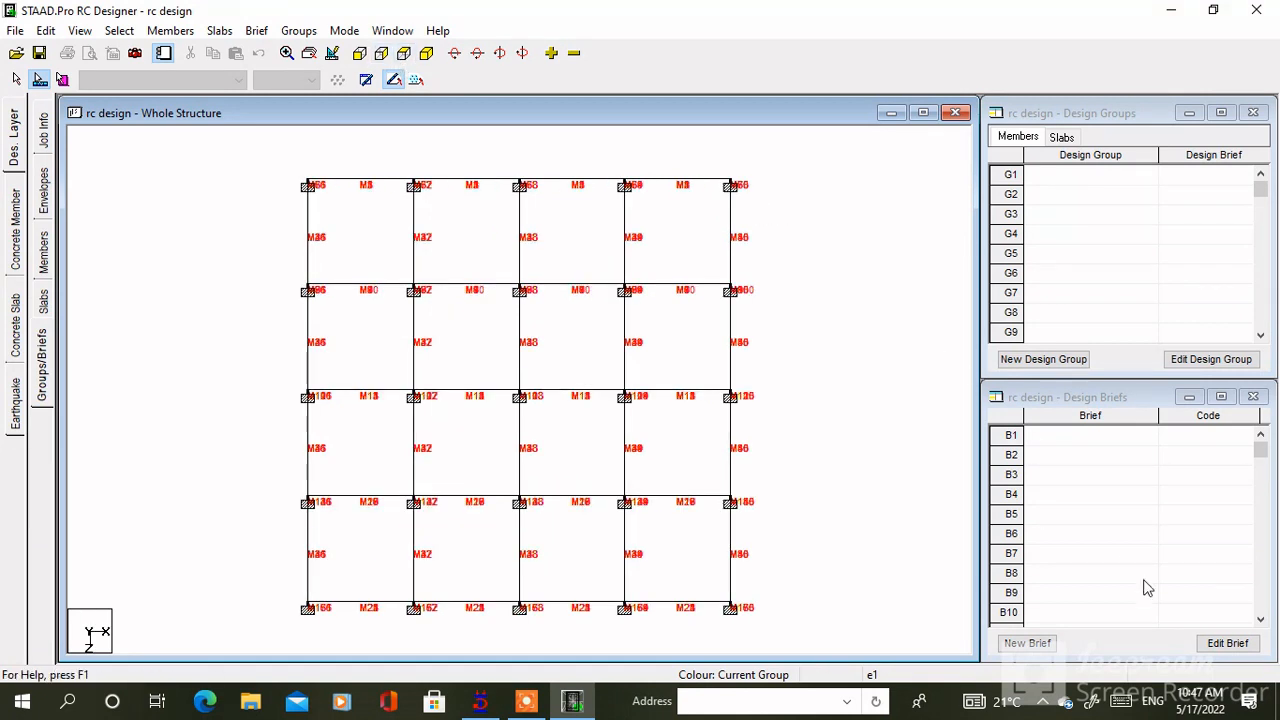
pyautogui.click(1034, 643)
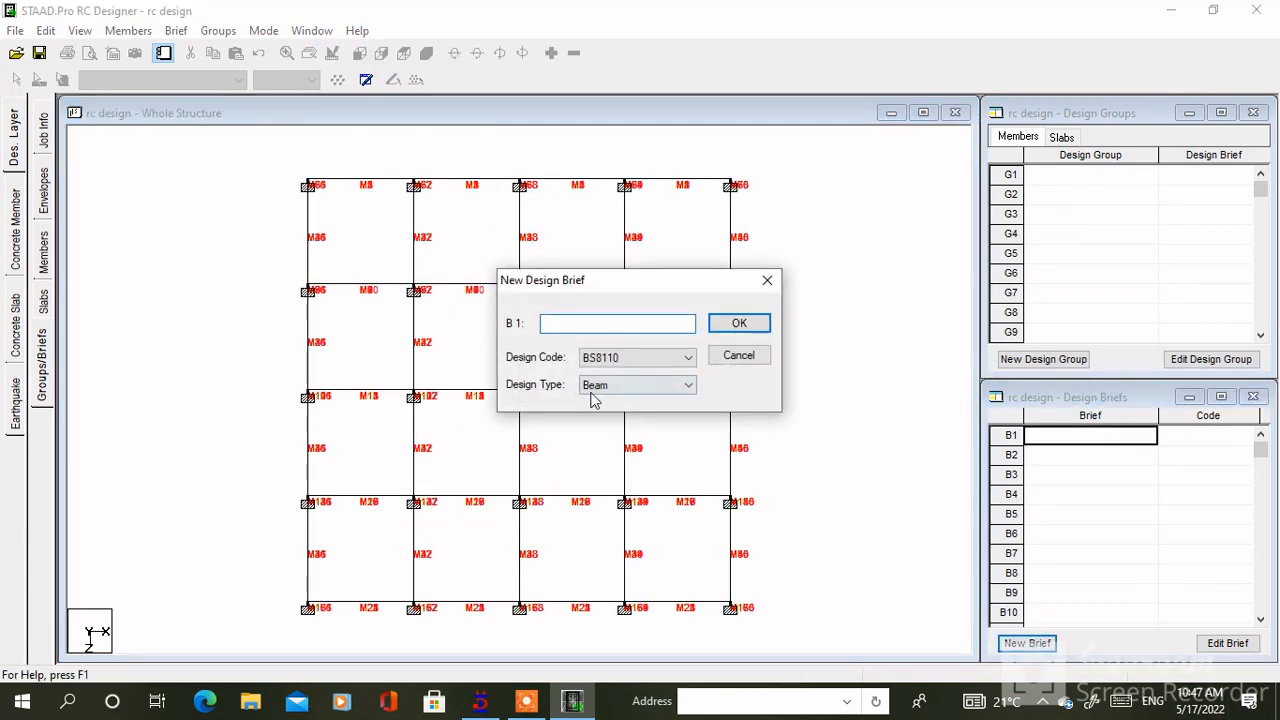
pyautogui.write('be')
pyautogui.write('am brief')
pyautogui.click(640, 357)
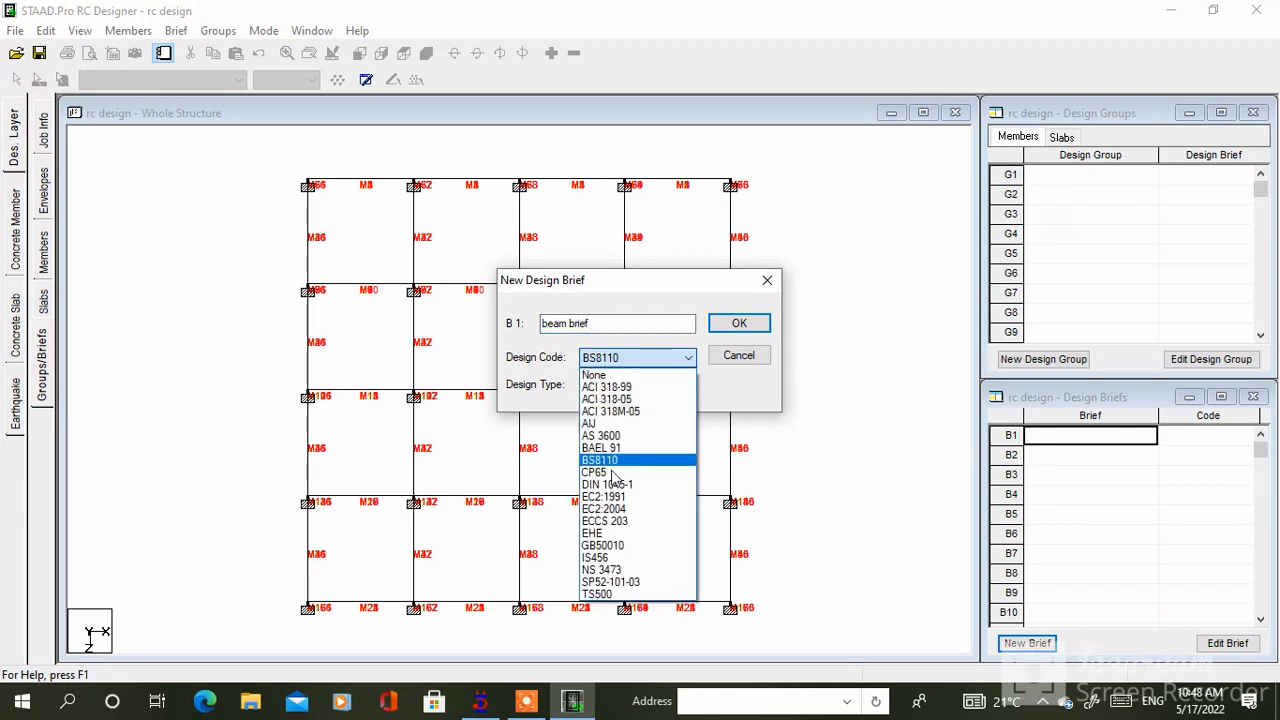
pyautogui.click(605, 560)
pyautogui.click(677, 385)
pyautogui.click(623, 385)
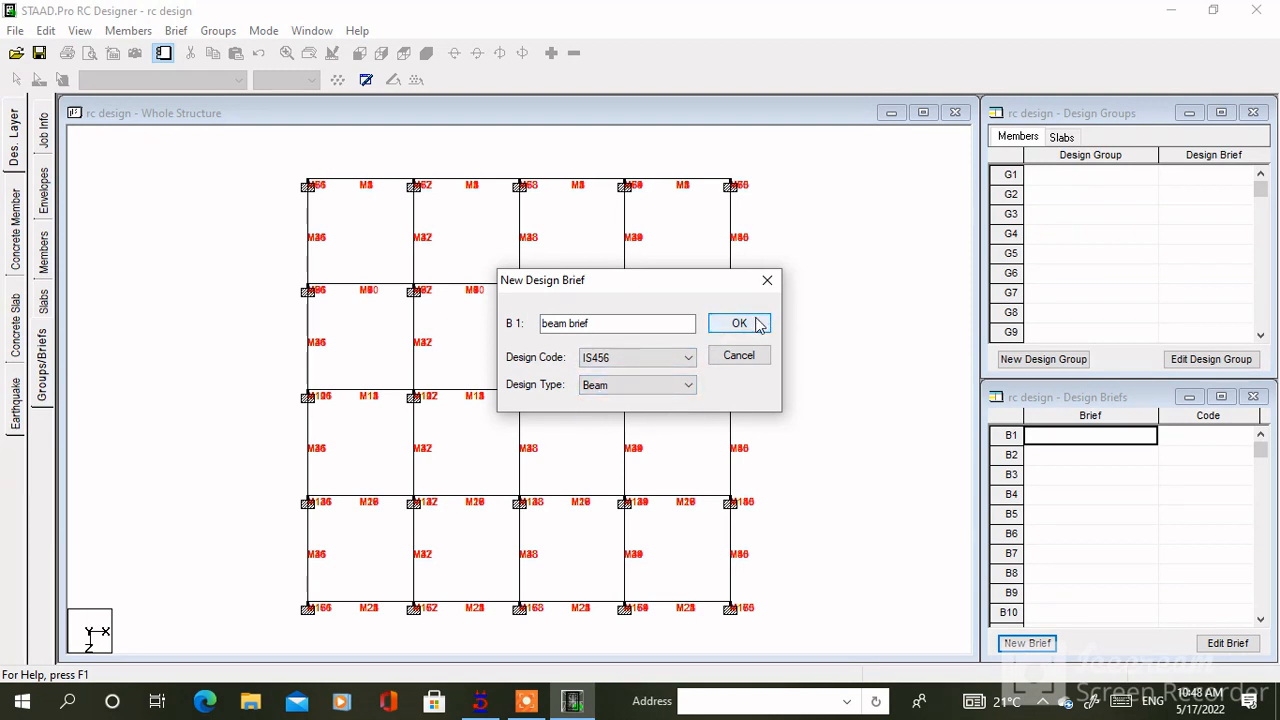
pyautogui.moveTo(740, 290); pyautogui.dragTo(1099, 199)
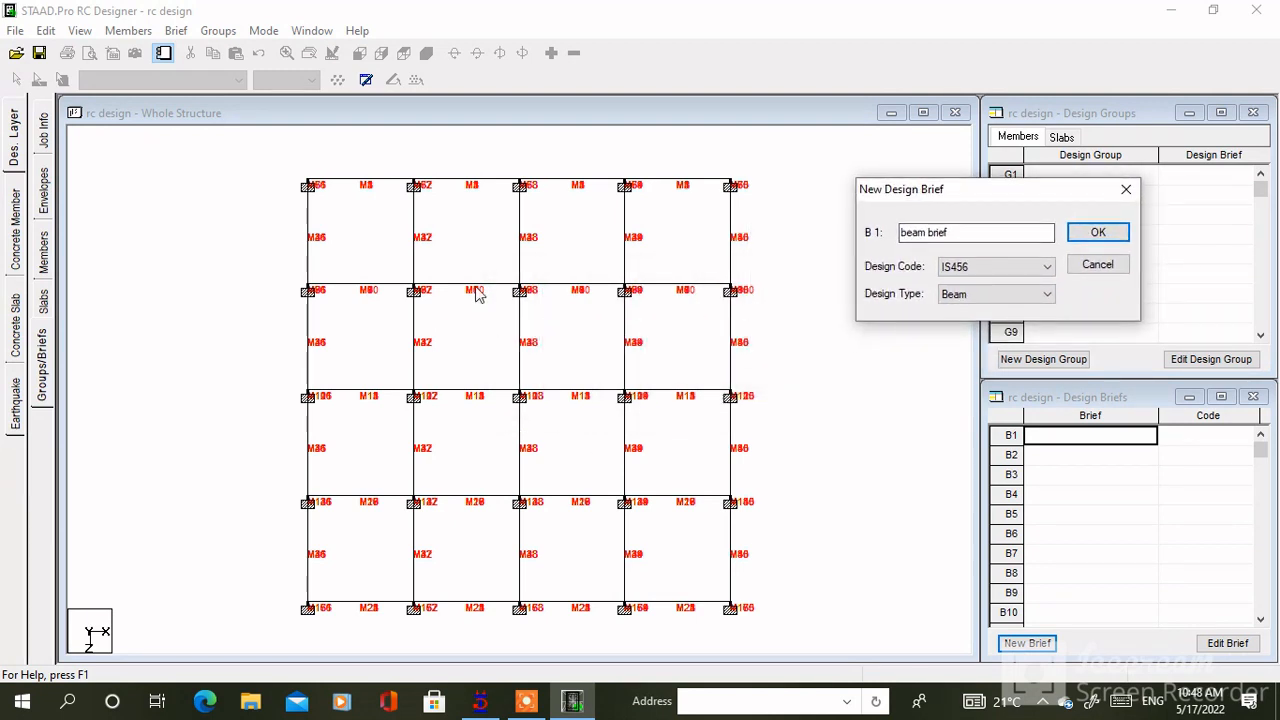
pyautogui.click(1115, 270)
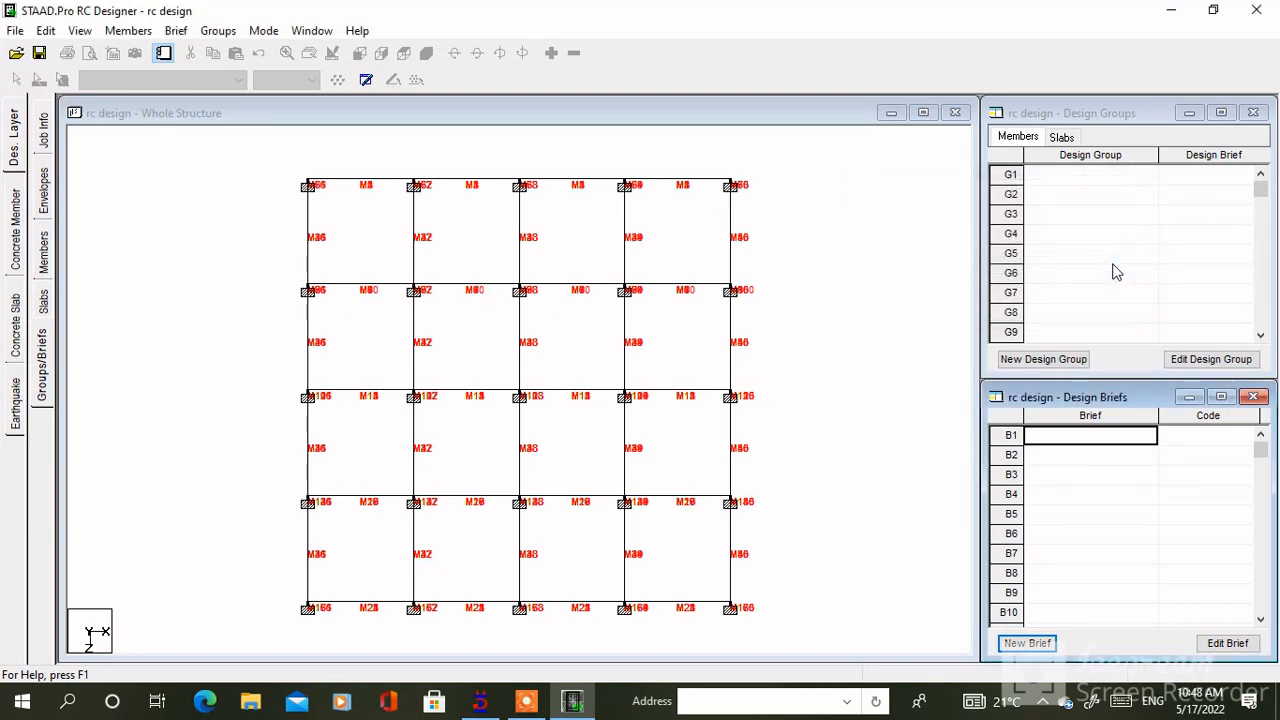
# - Select all horizontal beams on every floor and check the selection in isometric and front views
pyautogui.click(391, 163)
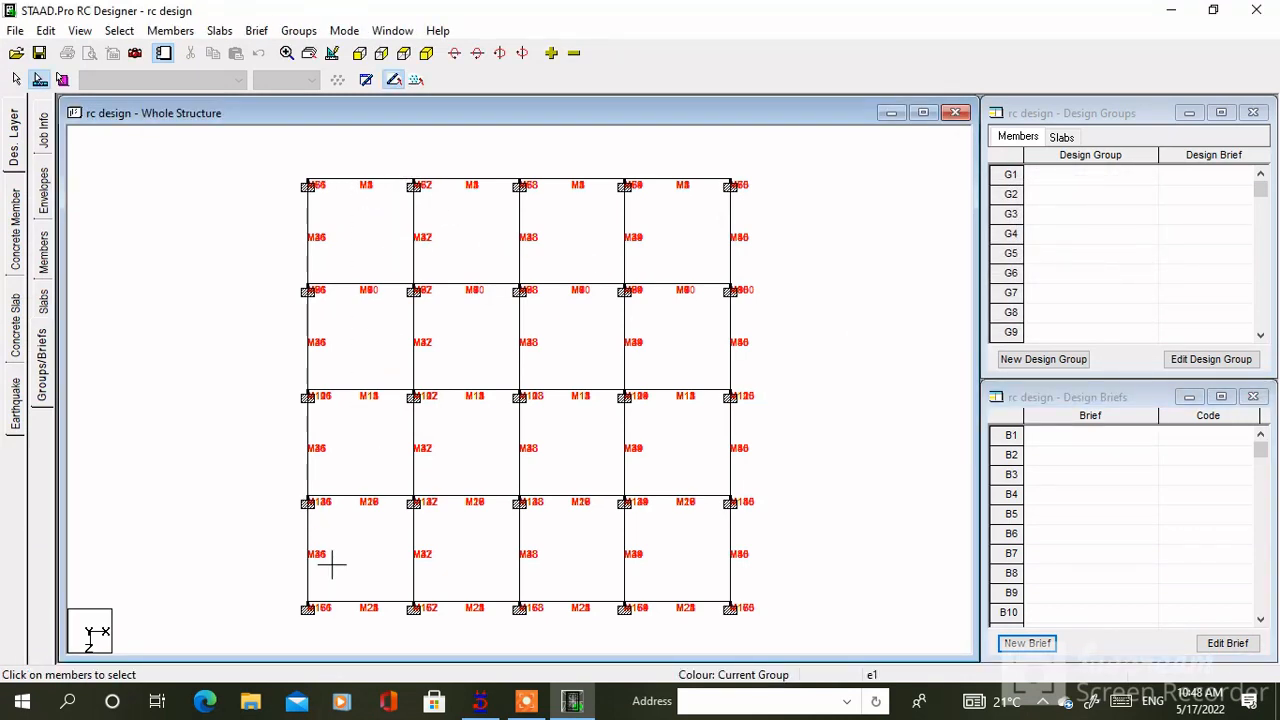
pyautogui.moveTo(332, 565); pyautogui.dragTo(350, 627)
pyautogui.moveTo(762, 222); pyautogui.dragTo(162, 235)
pyautogui.click(427, 54)
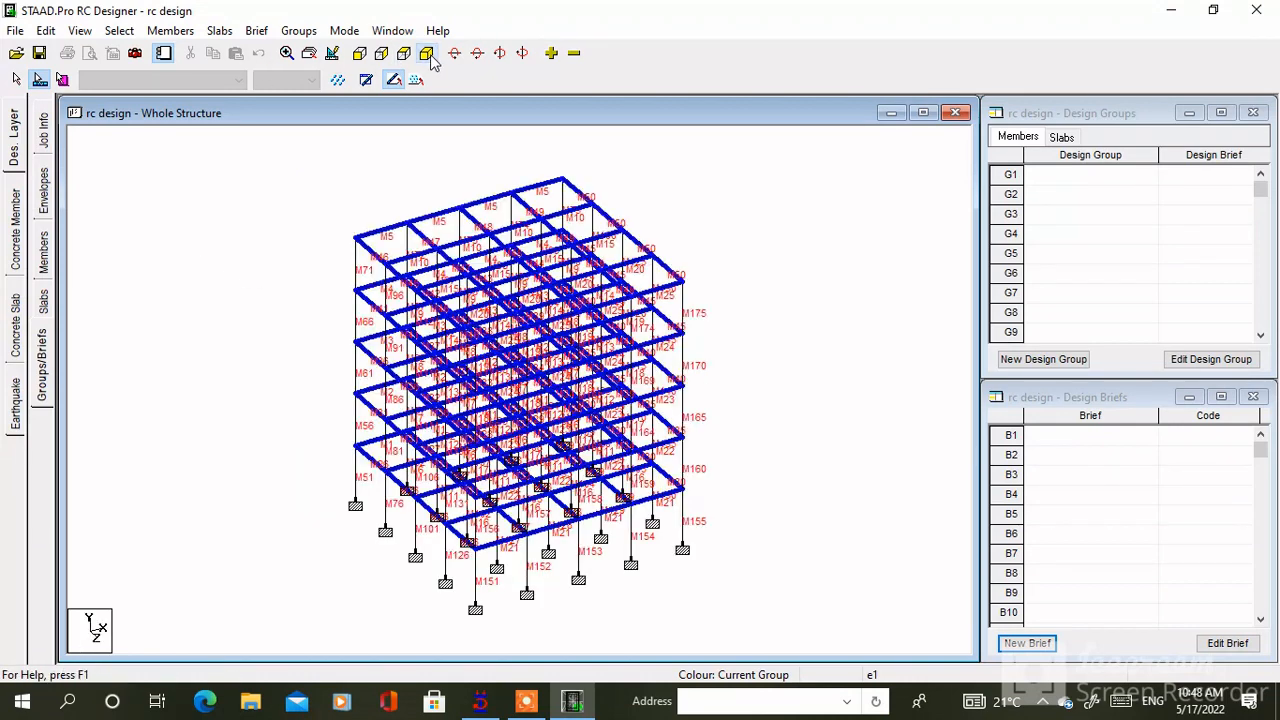
pyautogui.click(359, 55)
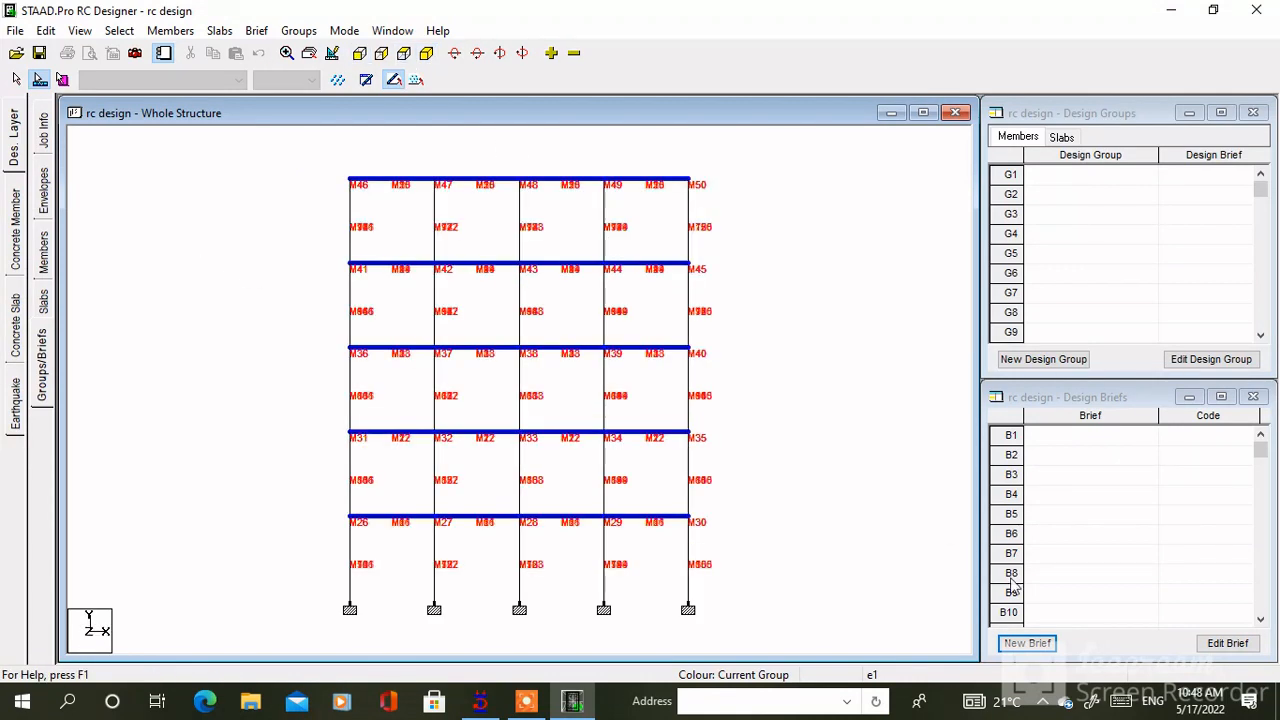
# - Create a new design brief named beam brief with design code IS456 and design type Beam
pyautogui.click(1050, 650)
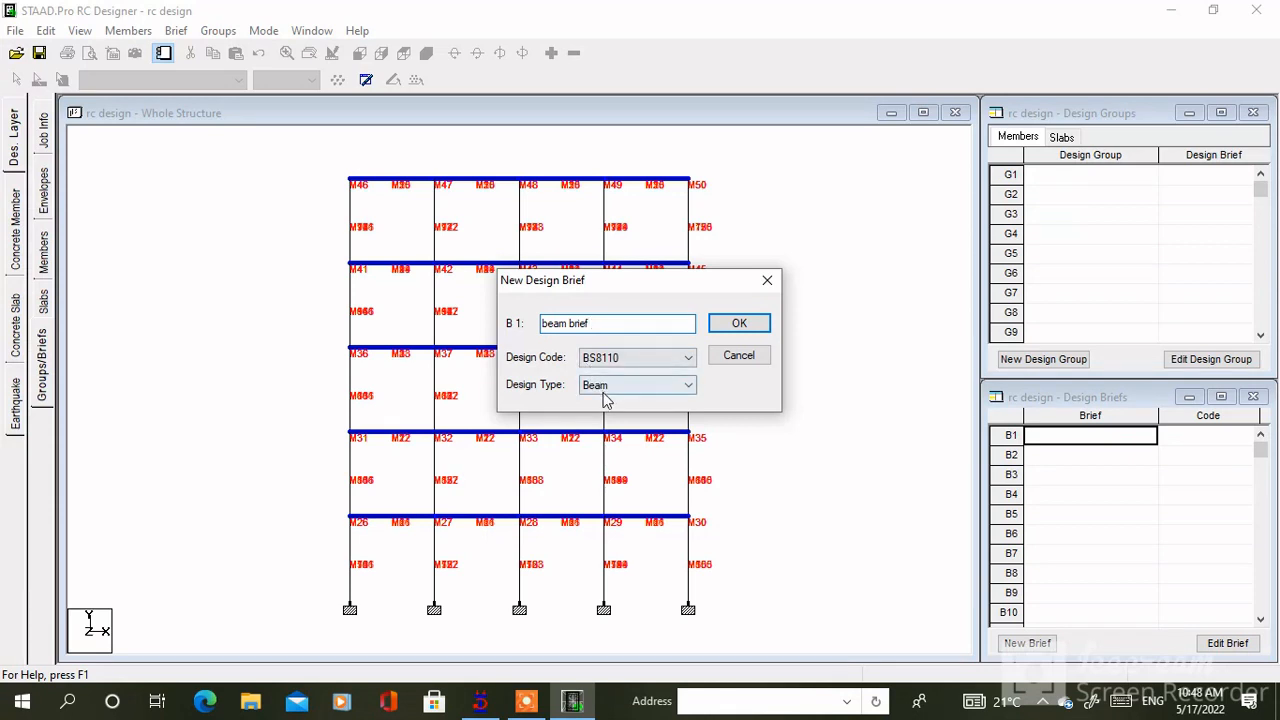
pyautogui.click(600, 357)
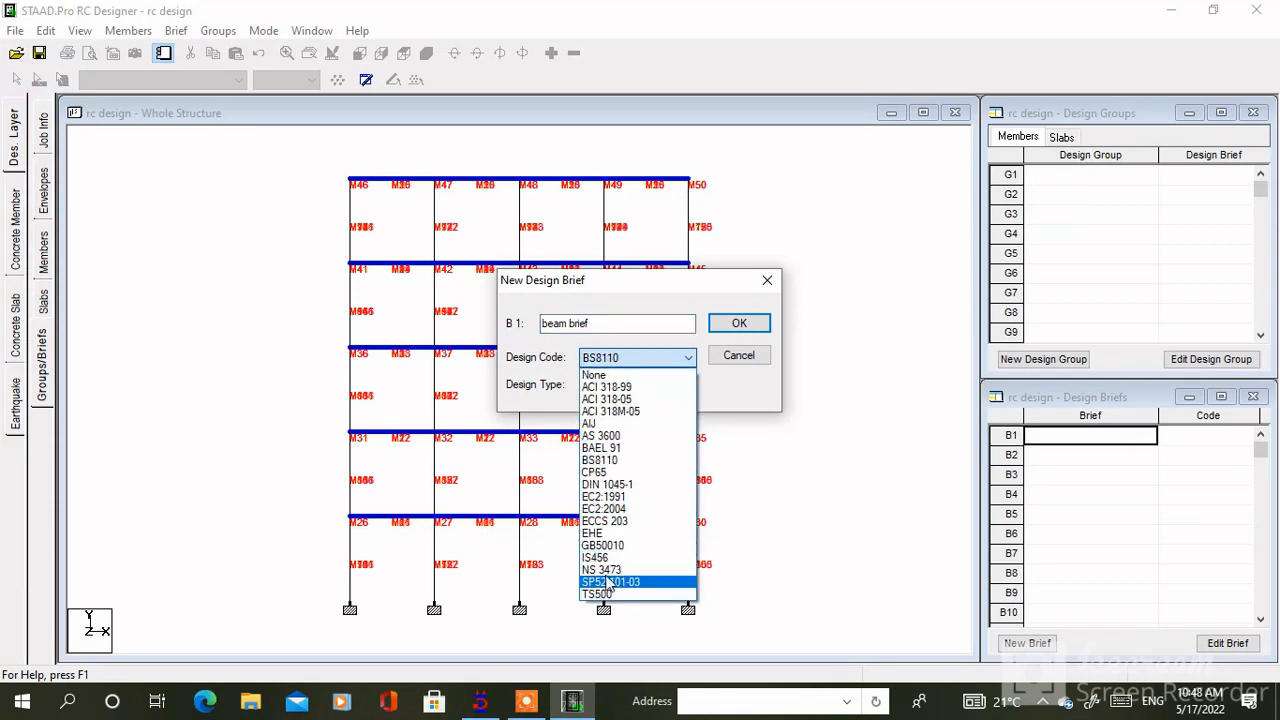
pyautogui.click(603, 545)
pyautogui.click(733, 328)
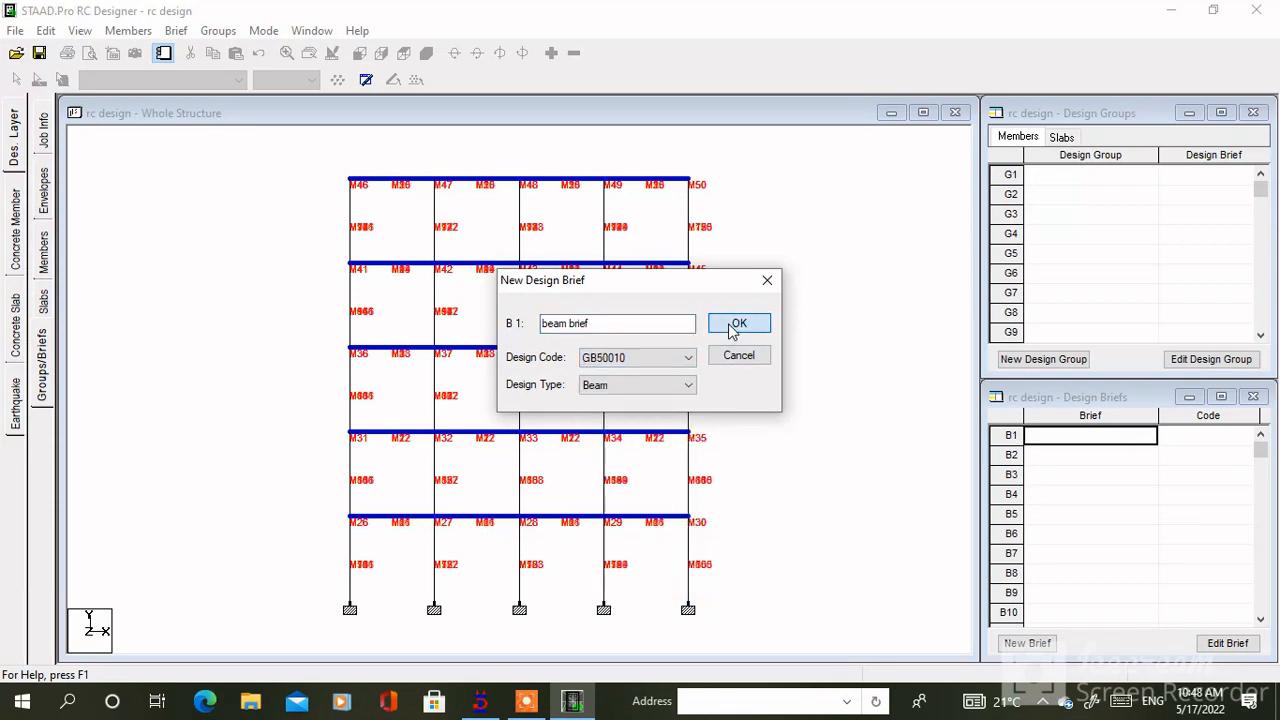
pyautogui.click(657, 358)
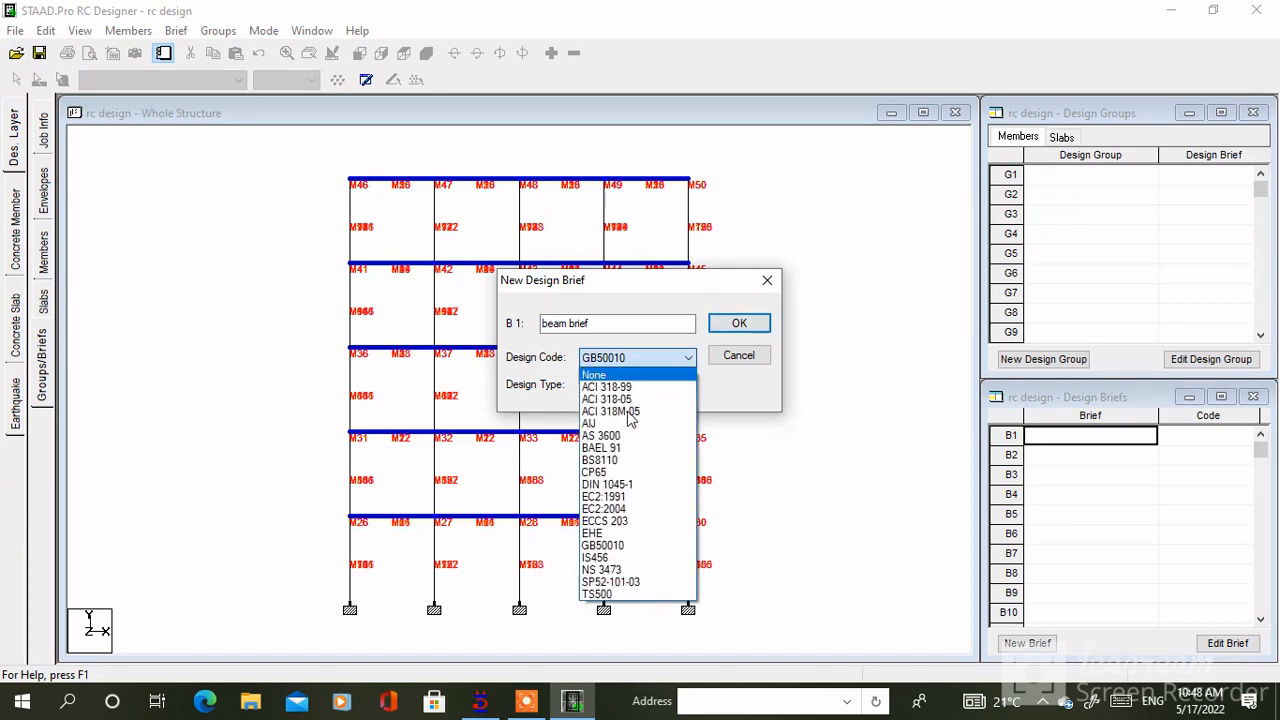
pyautogui.click(594, 558)
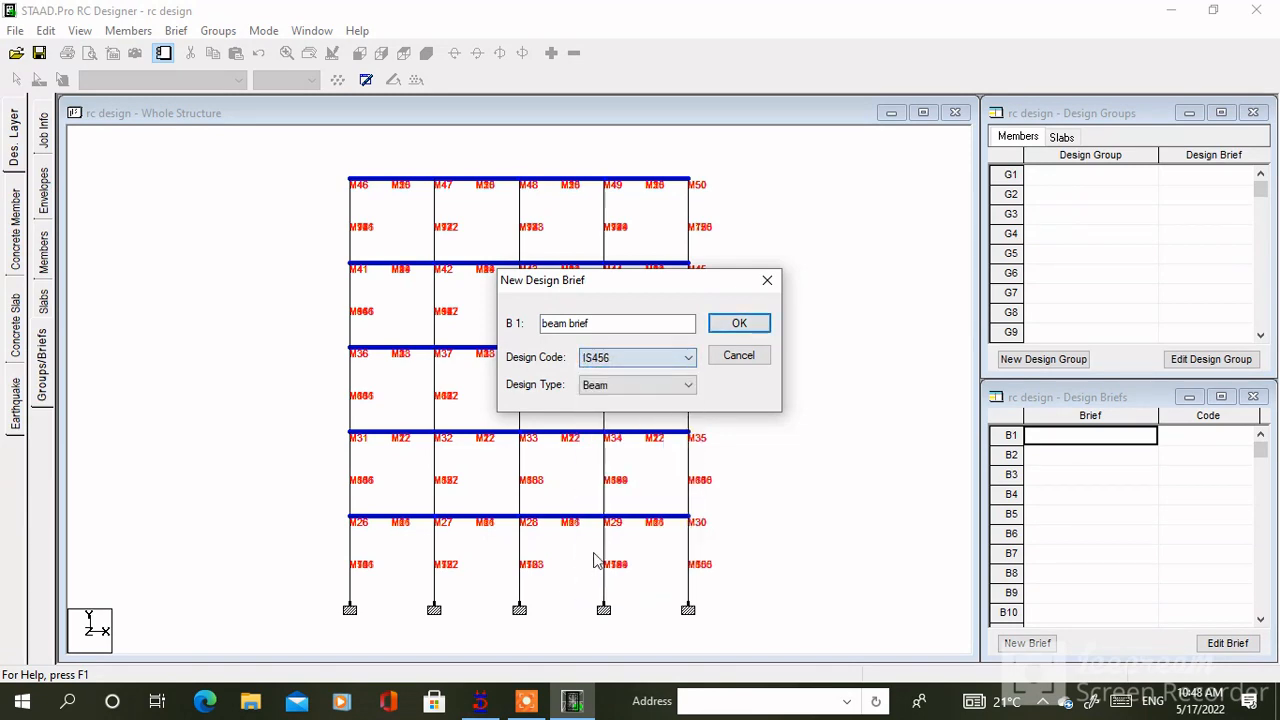
pyautogui.click(739, 324)
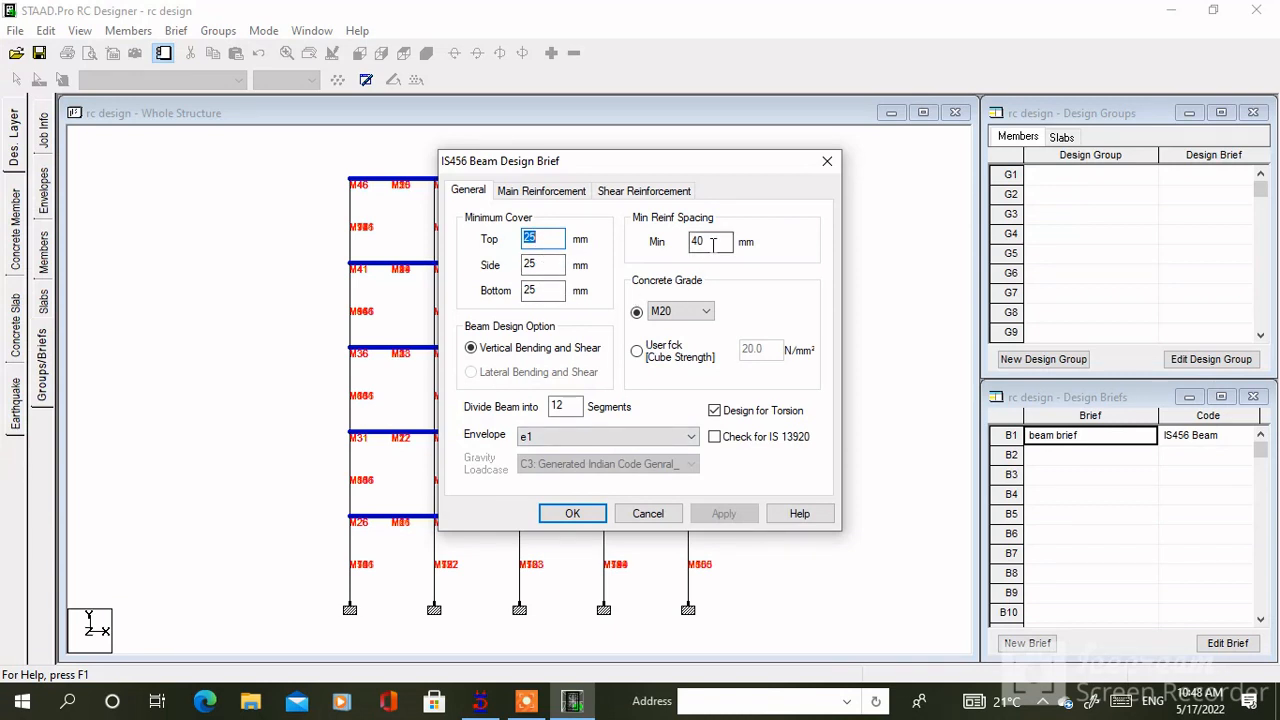
# - Set the beam brief's minimum reinforcement spacing to 25 mm and check its main bar size limits and main bar type
pyautogui.moveTo(715, 241); pyautogui.dragTo(665, 233)
pyautogui.write('25')
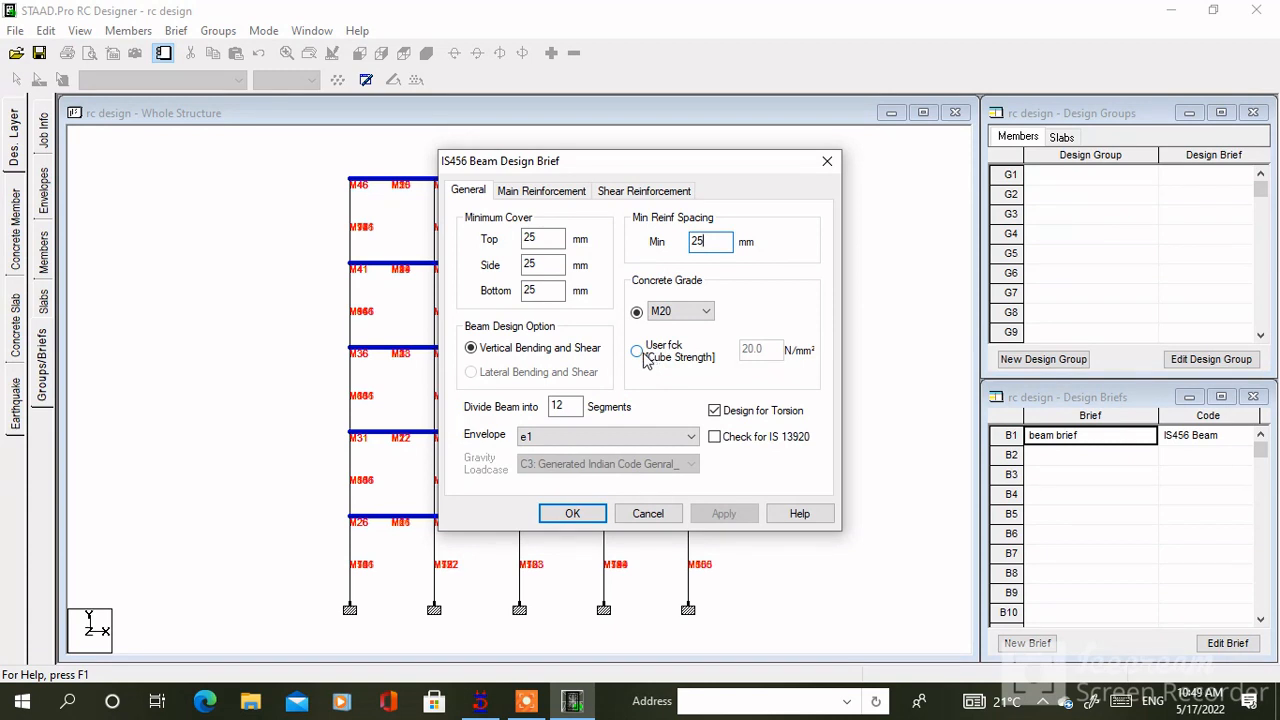
pyautogui.click(535, 192)
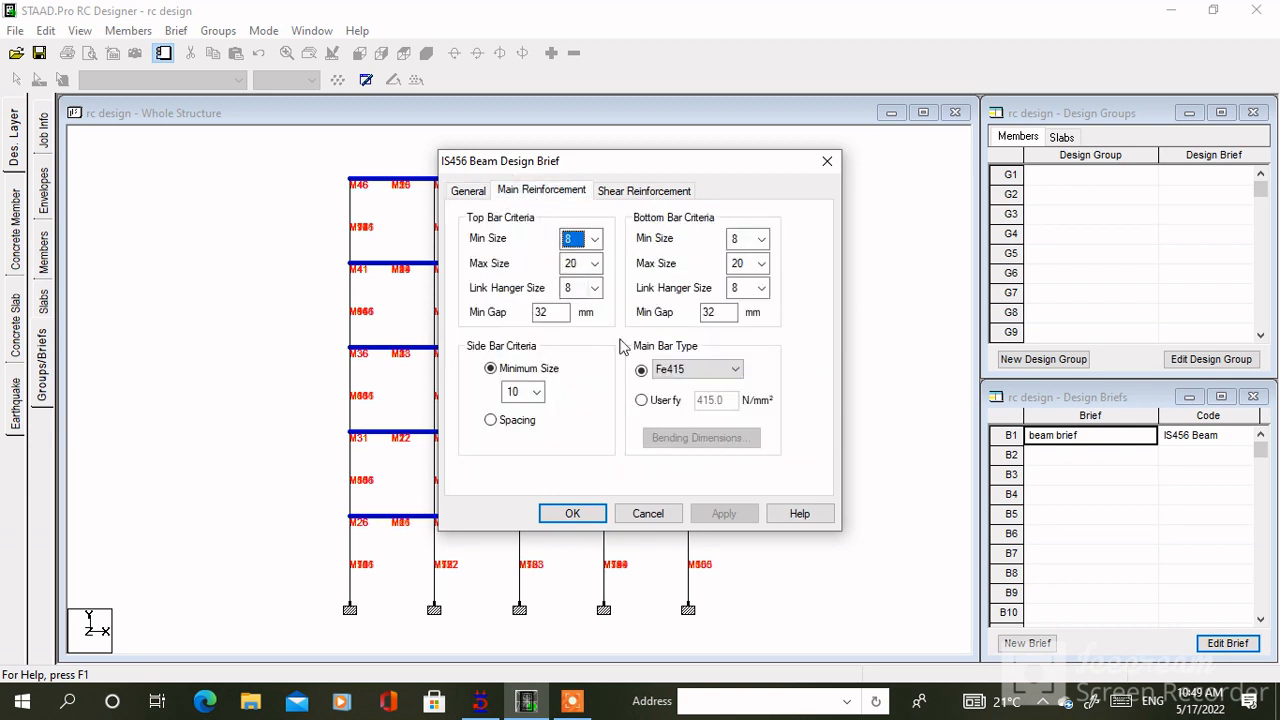
pyautogui.click(670, 376)
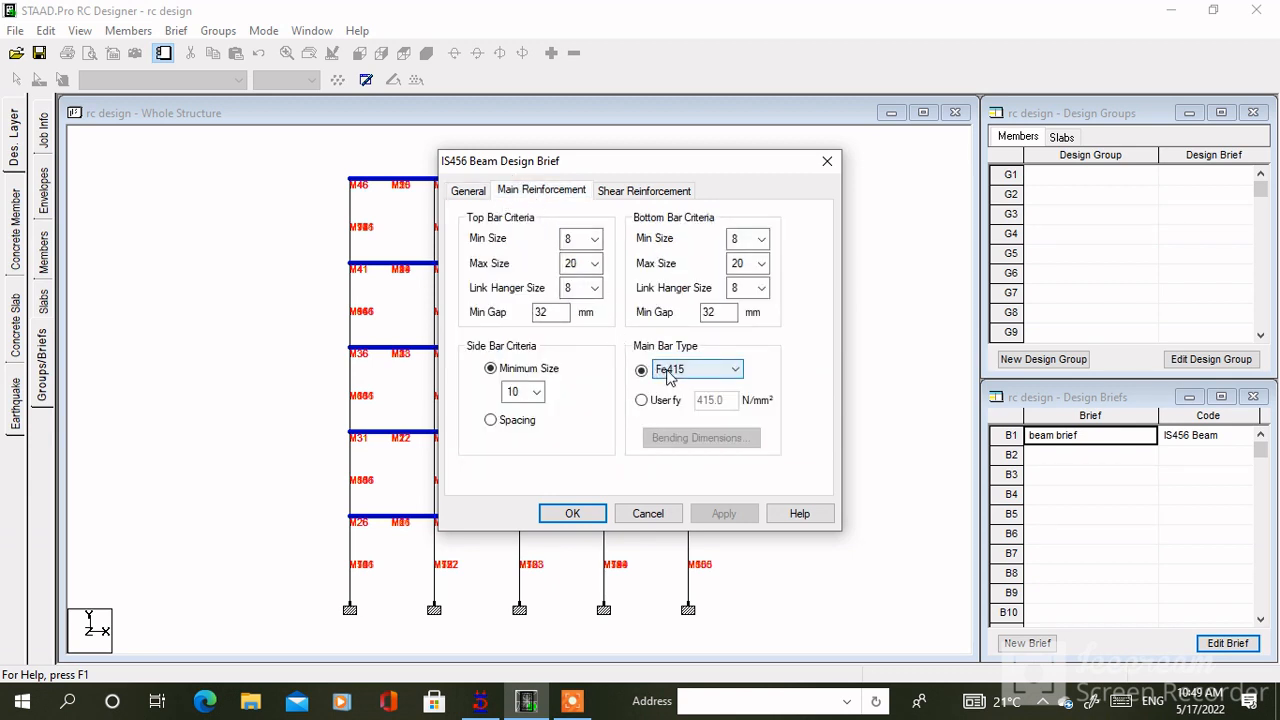
pyautogui.click(670, 375)
pyautogui.click(592, 264)
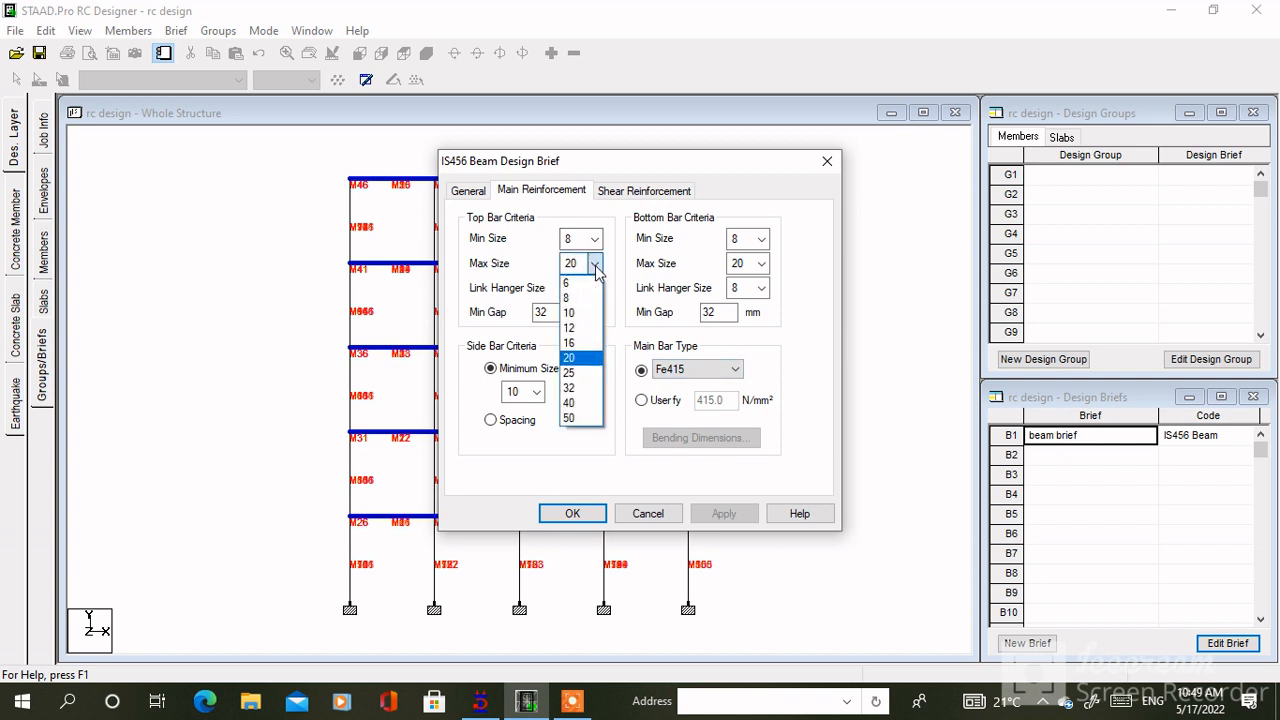
pyautogui.click(764, 266)
pyautogui.click(761, 265)
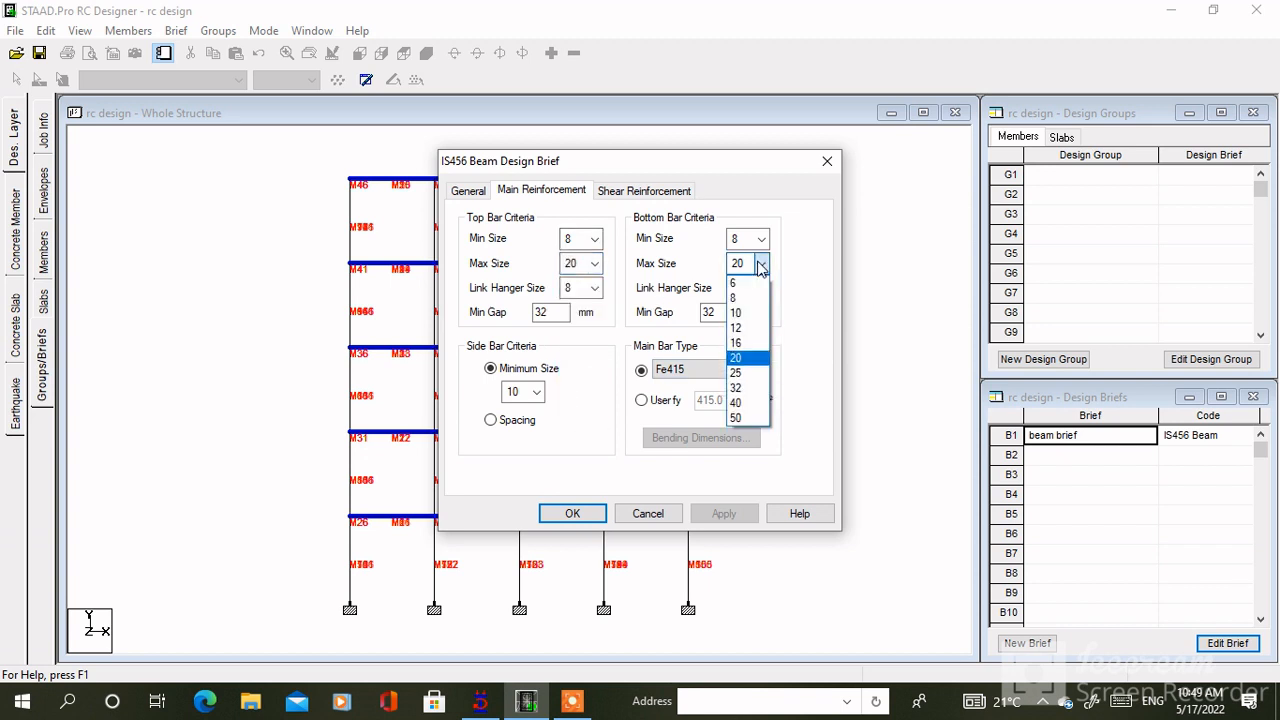
pyautogui.click(761, 265)
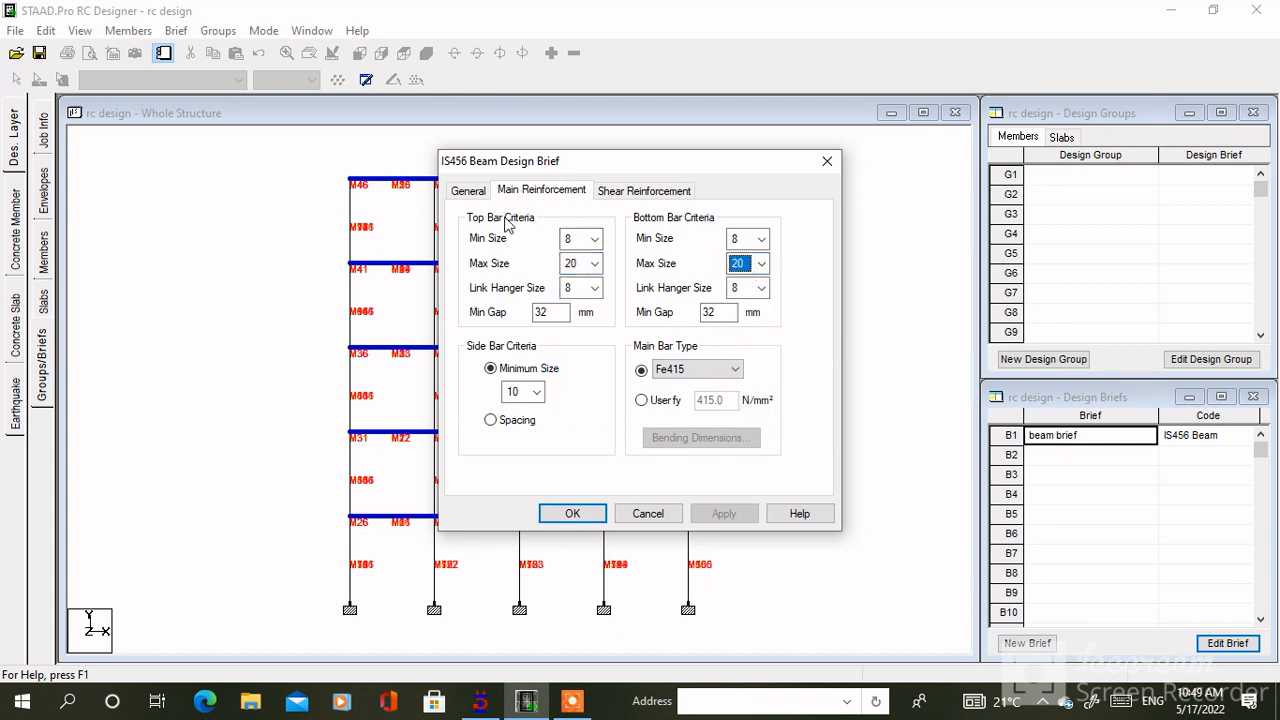
pyautogui.click(550, 190)
# - Set the beam brief's minimum number of shear link legs to 4, keeping Fe250 shear bars, and accept the brief
pyautogui.click(634, 192)
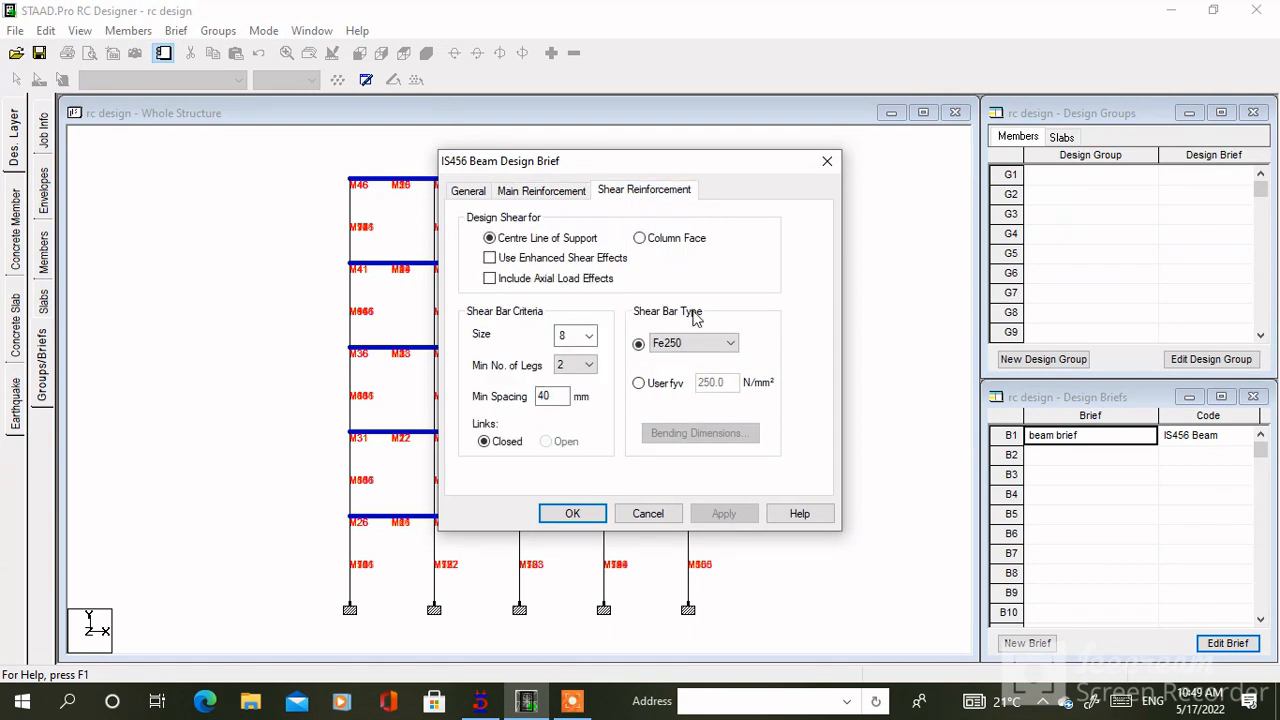
pyautogui.click(697, 343)
pyautogui.click(690, 360)
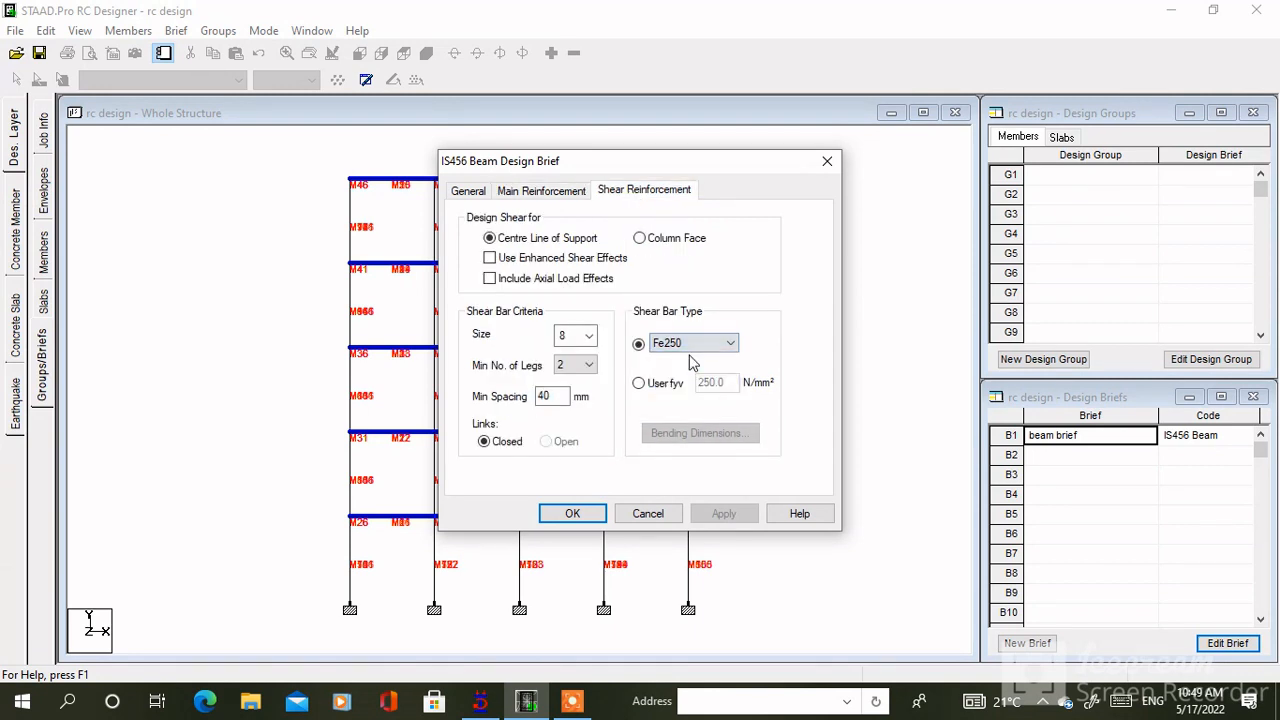
pyautogui.click(587, 367)
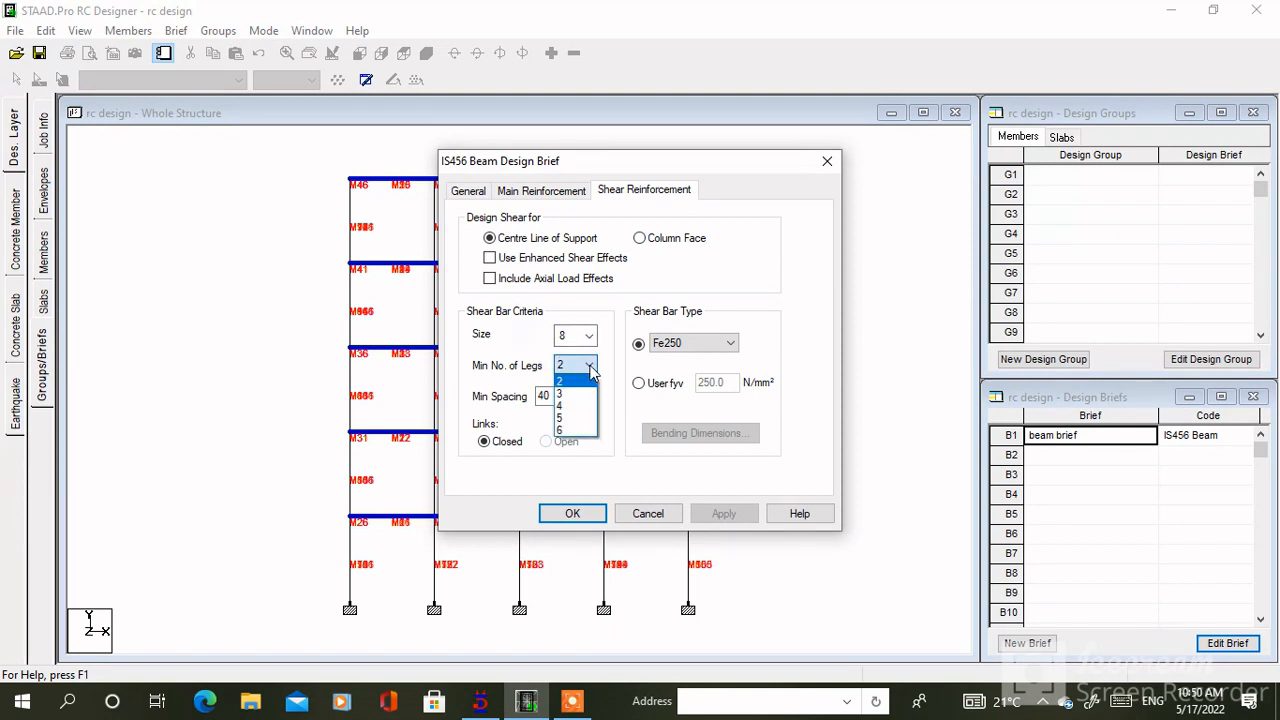
pyautogui.click(590, 406)
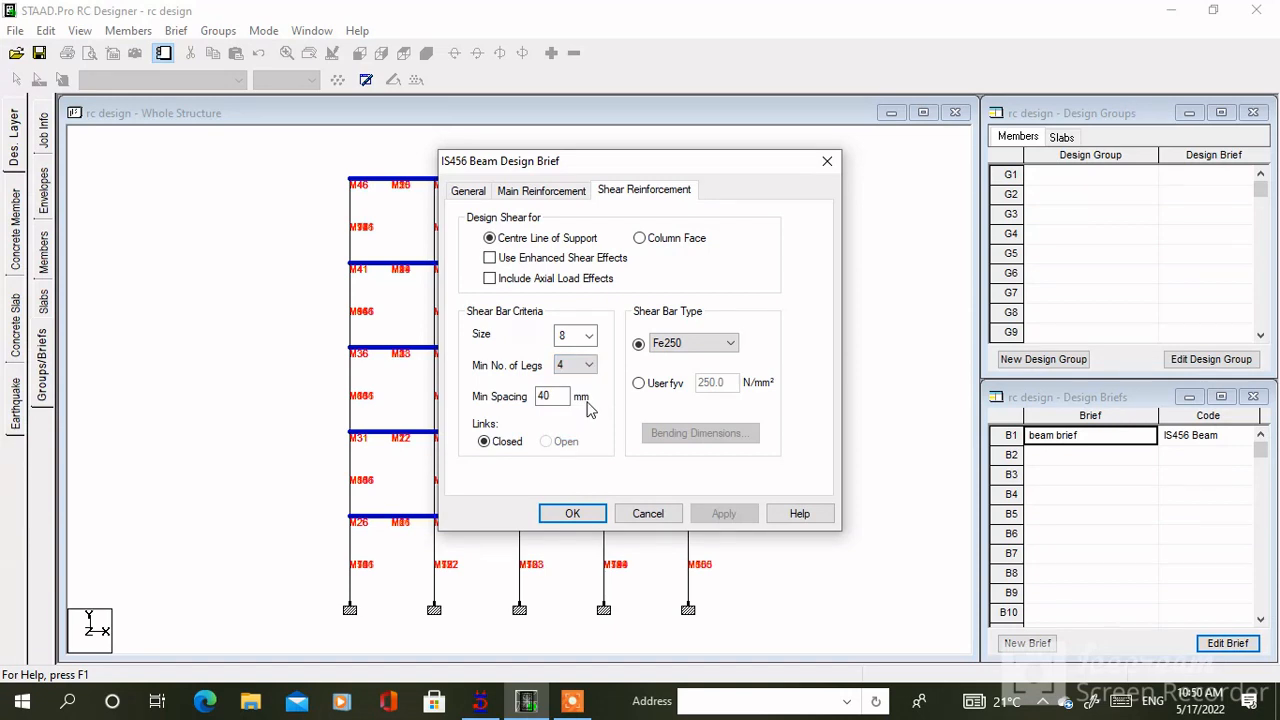
pyautogui.click(477, 192)
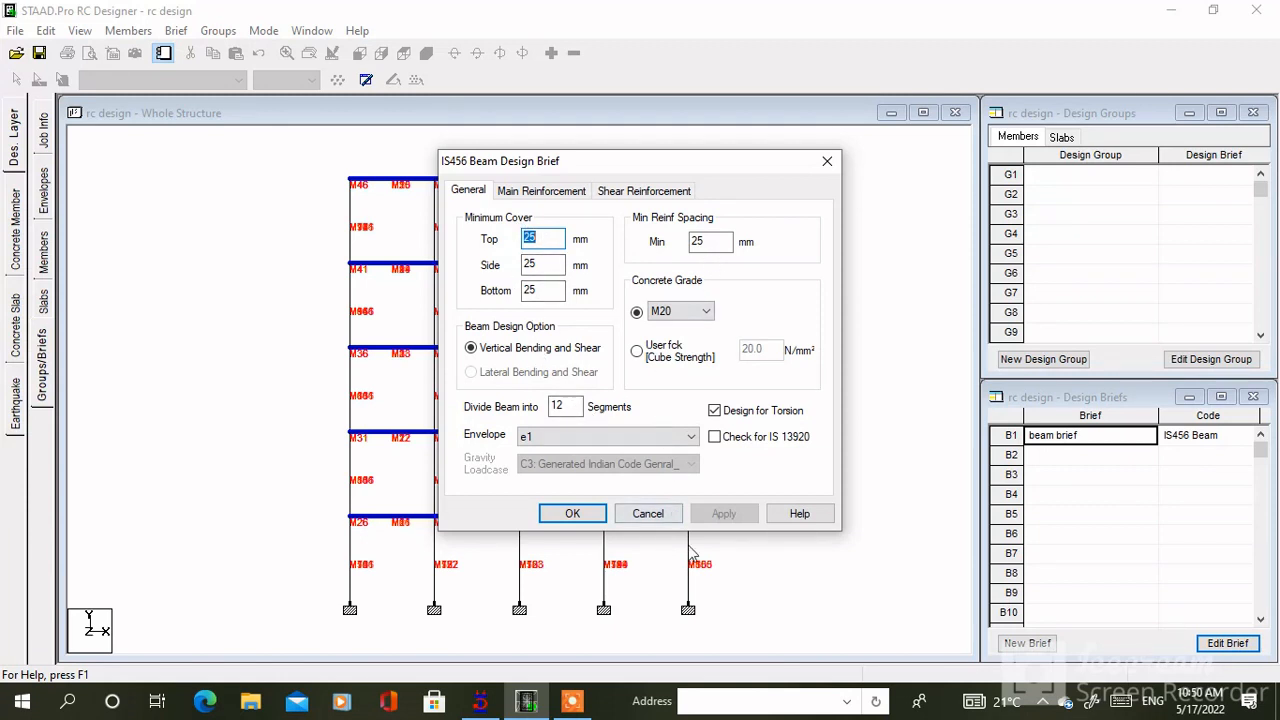
pyautogui.click(572, 513)
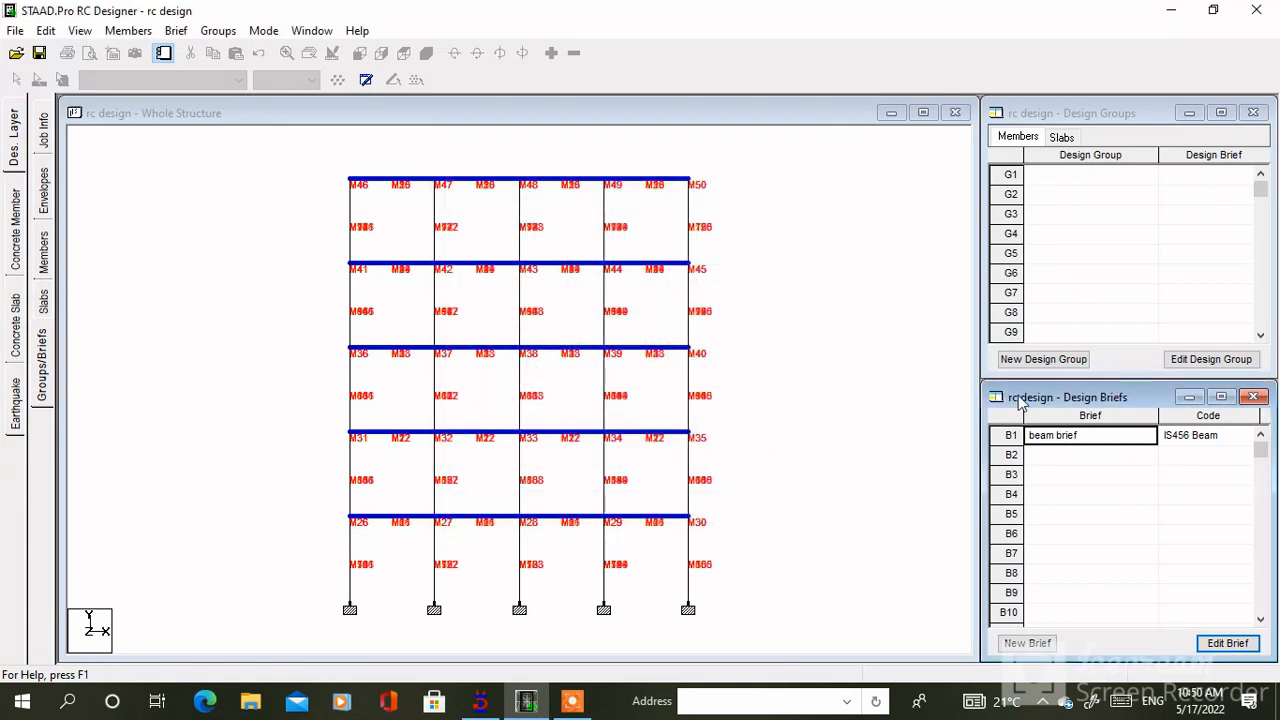
# - Create a new design group named beam Group 1 that uses the beam brief
pyautogui.click(1036, 362)
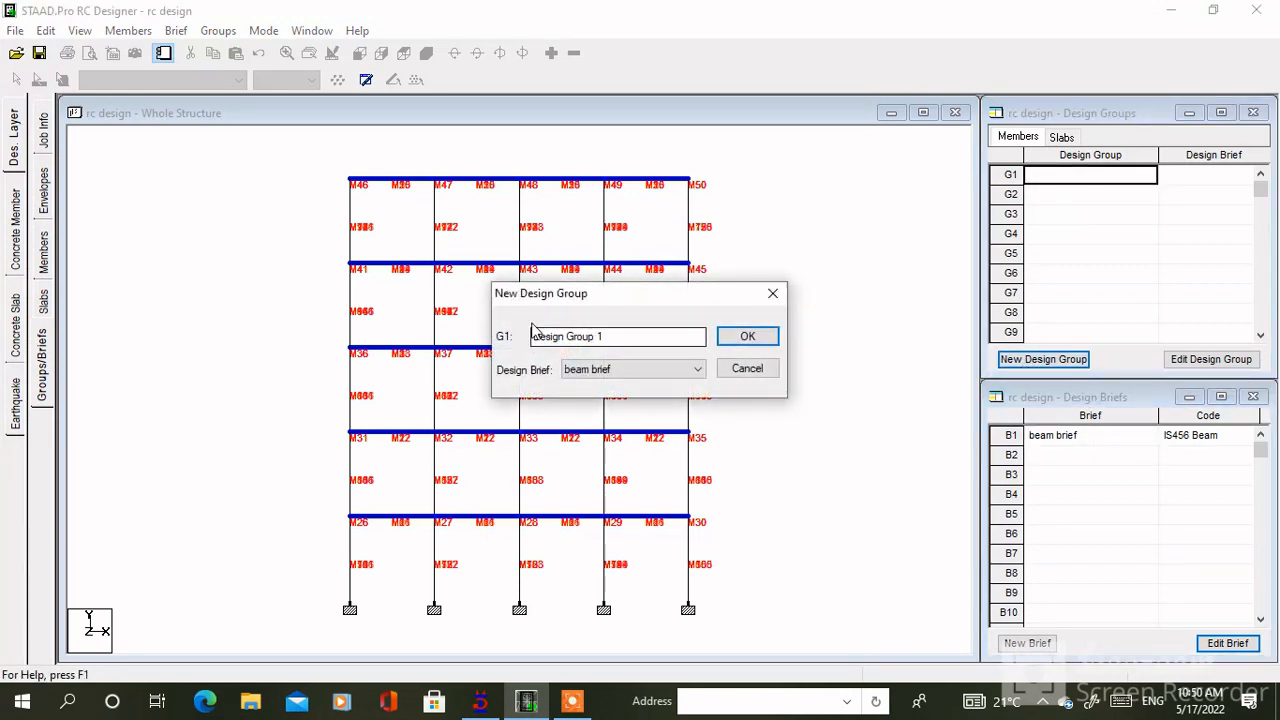
pyautogui.moveTo(563, 336); pyautogui.dragTo(525, 332)
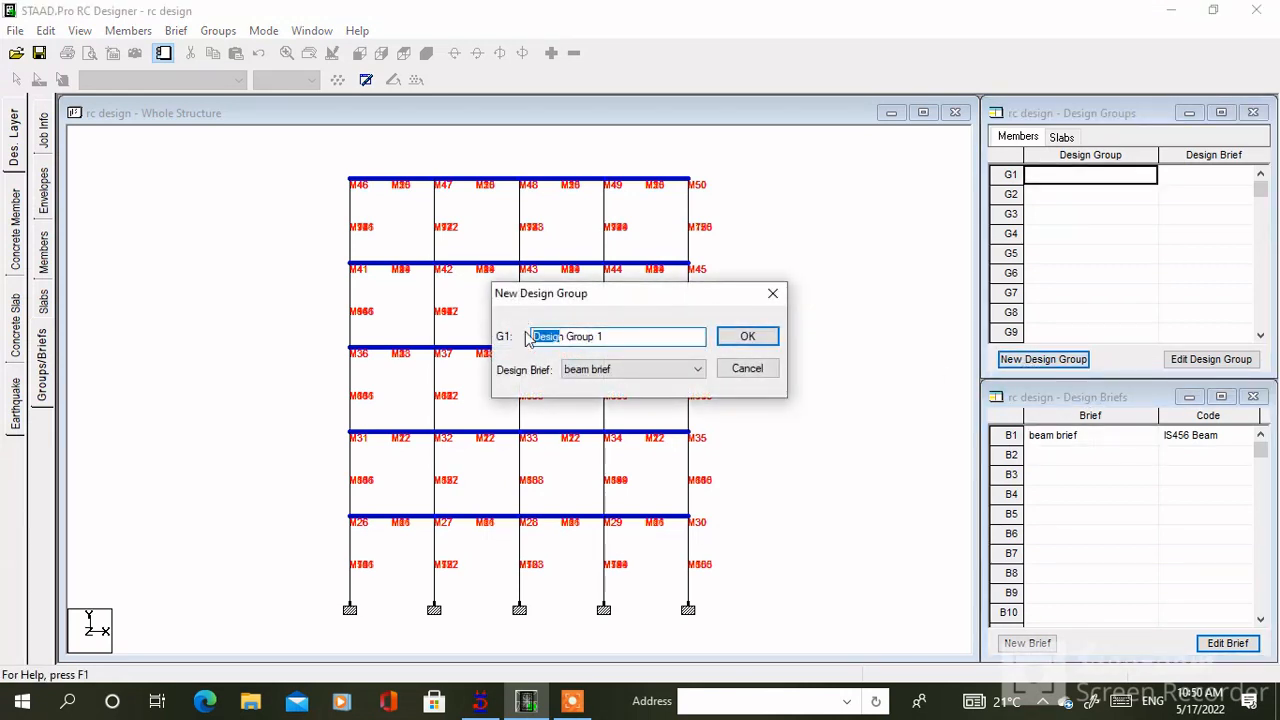
pyautogui.write('beam')
pyautogui.click(586, 372)
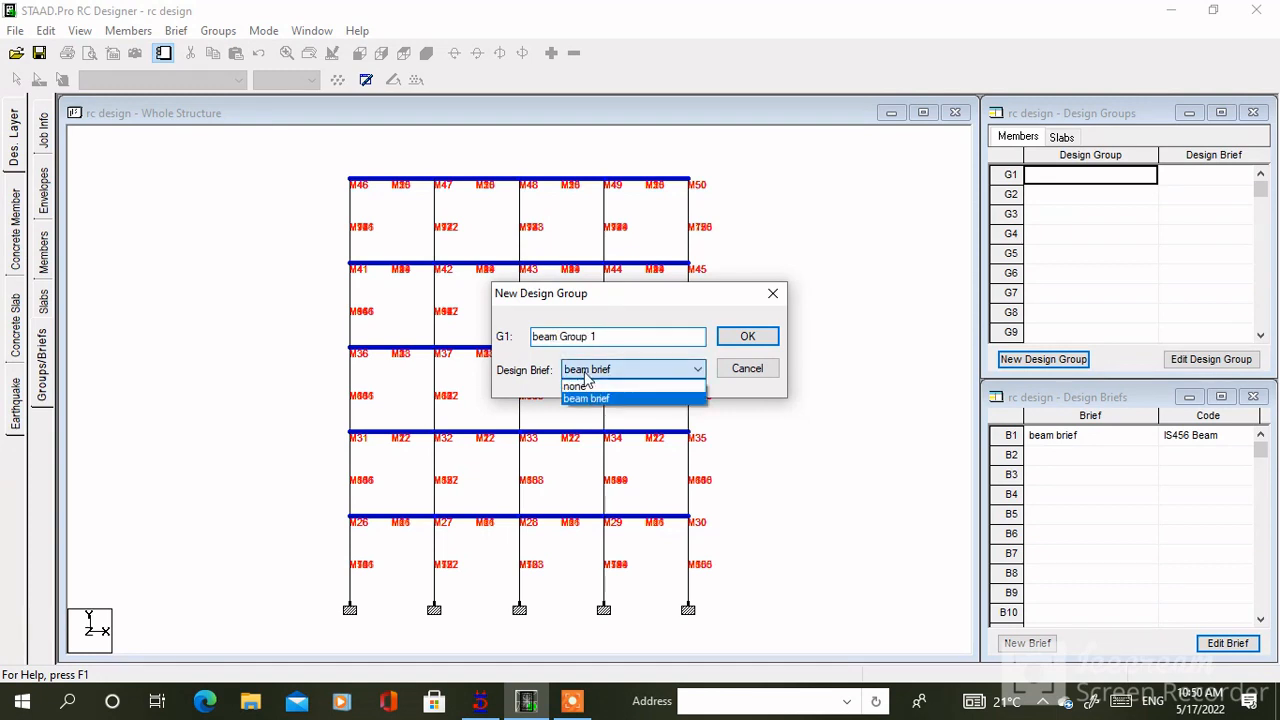
pyautogui.click(586, 378)
pyautogui.click(757, 340)
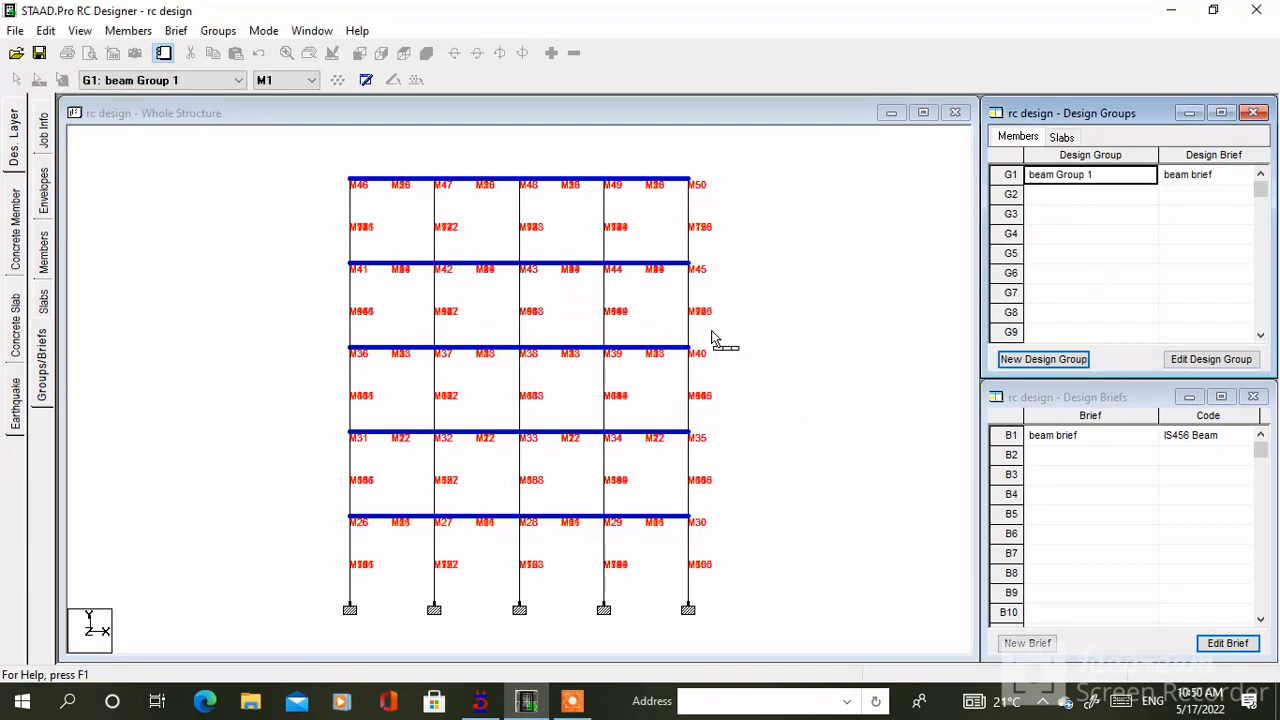
# - Clear the beam selection and select only the columns of the frame in plan, checking them in an isometric view
pyautogui.click(291, 180)
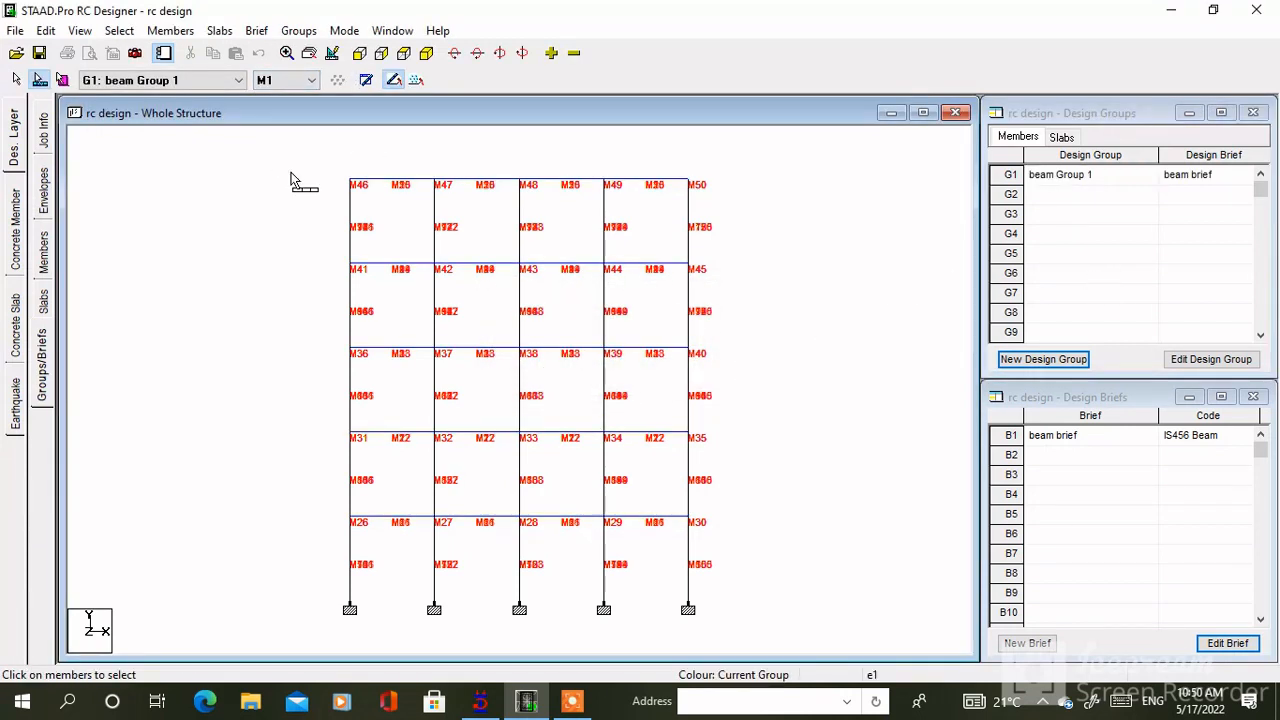
pyautogui.click(403, 57)
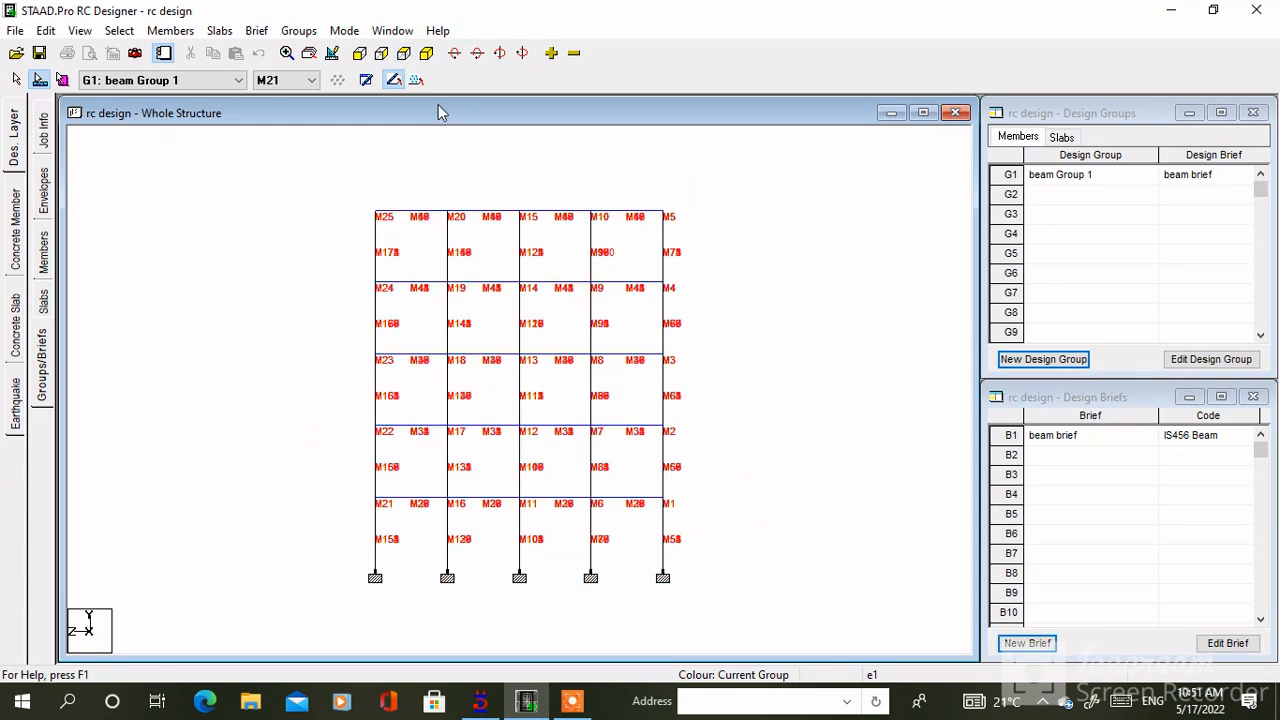
pyautogui.click(404, 53)
pyautogui.moveTo(760, 168)
pyautogui.mouseDown()
pyautogui.moveTo(646, 650)
pyautogui.moveTo(207, 606)
pyautogui.mouseUp()
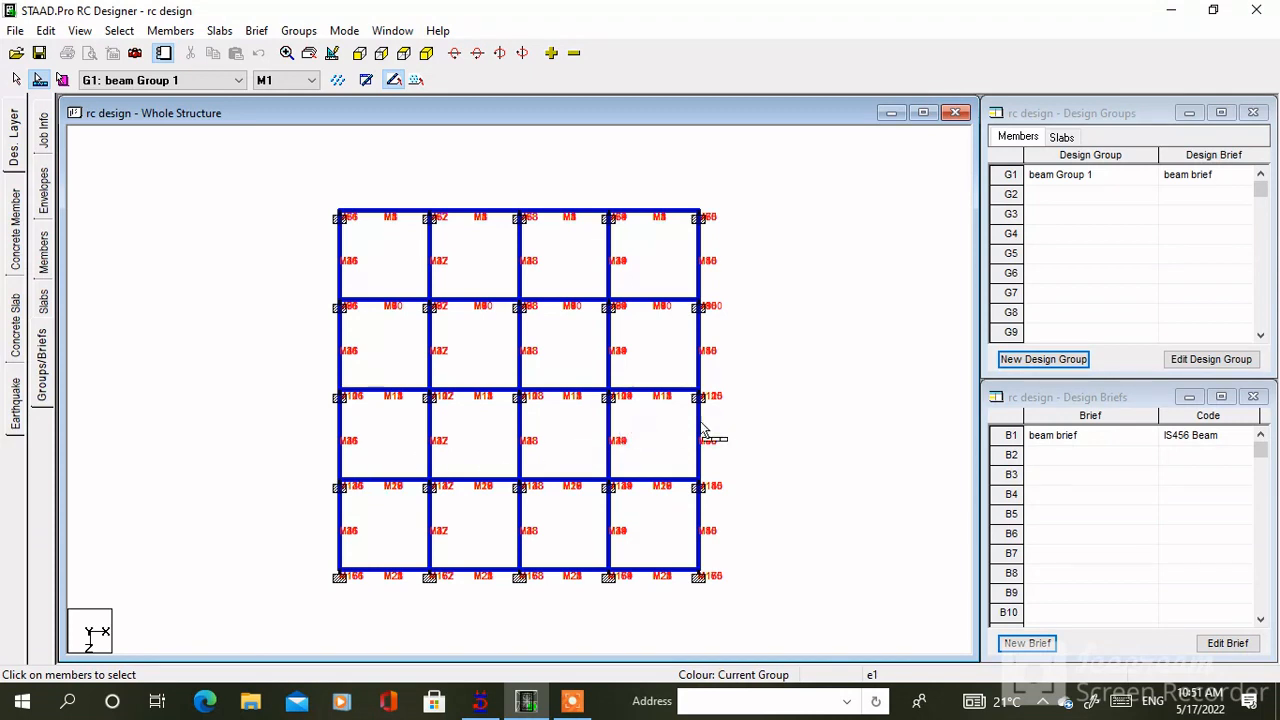
pyautogui.moveTo(717, 433); pyautogui.dragTo(246, 467)
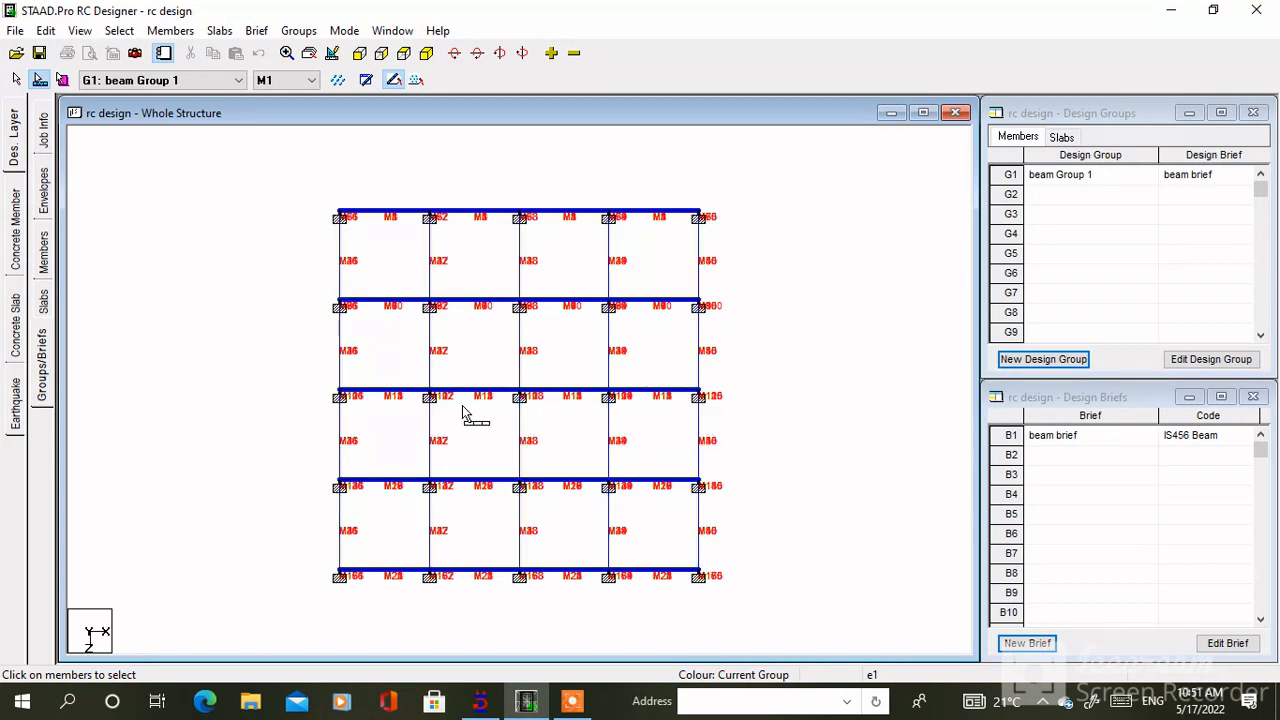
pyautogui.moveTo(587, 178); pyautogui.dragTo(552, 648)
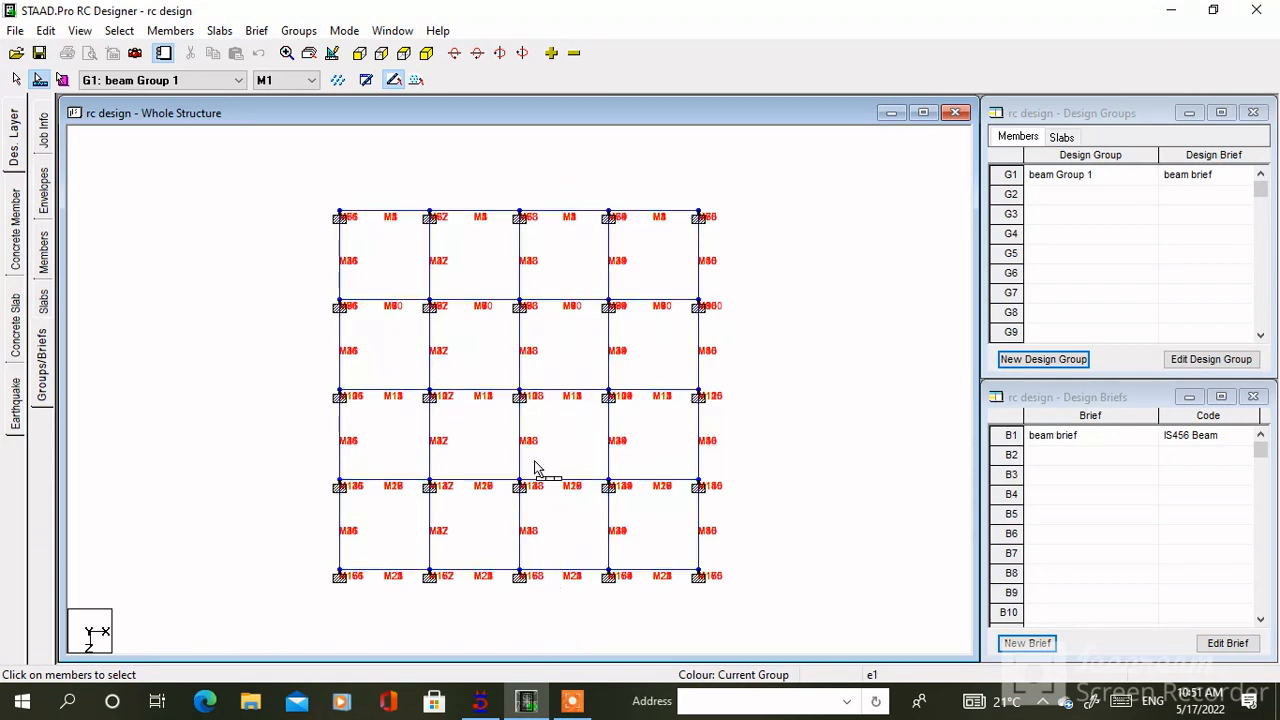
pyautogui.click(416, 79)
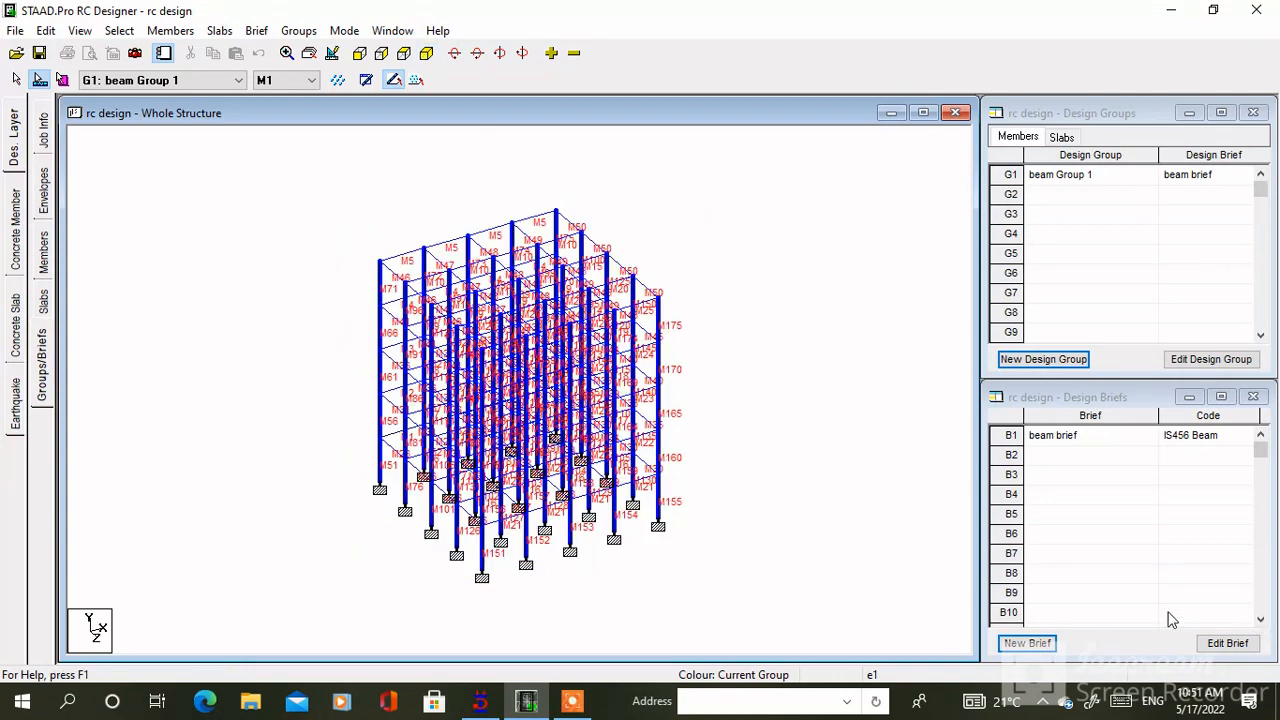
# - Create a new design brief named column with design code IS456 and design type Column
pyautogui.click(1027, 643)
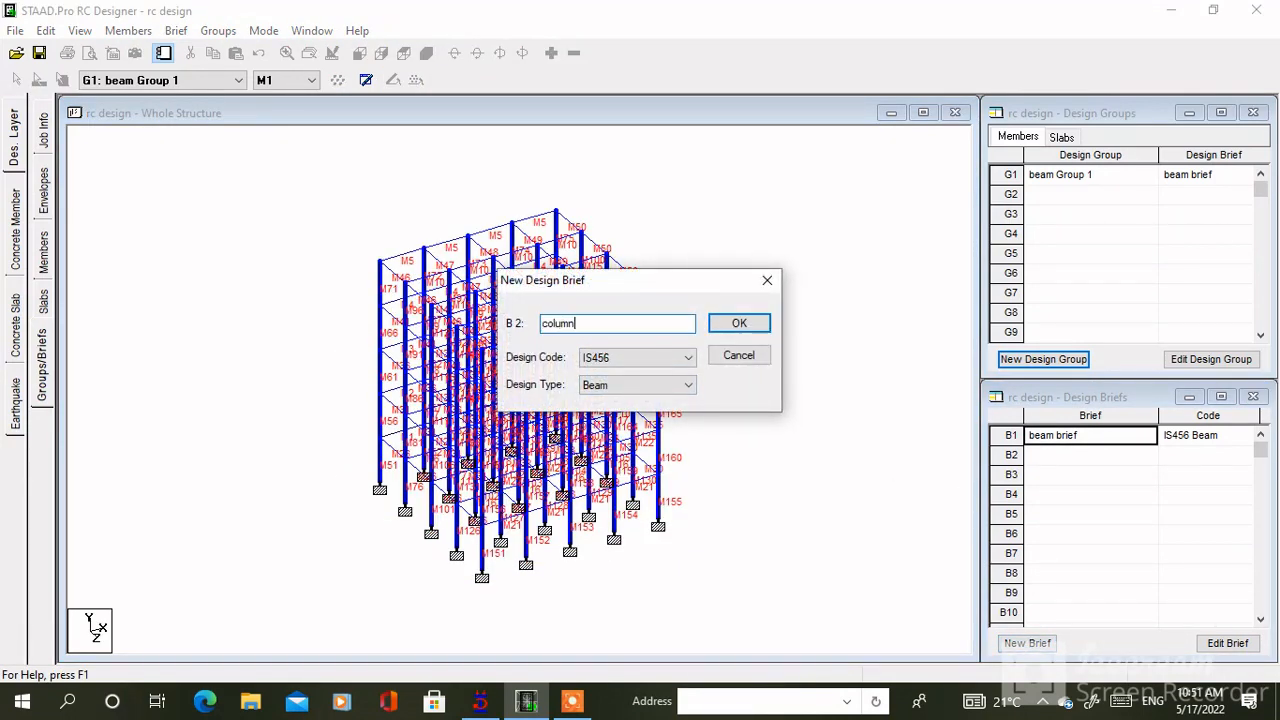
pyautogui.write('column')
pyautogui.click(614, 357)
pyautogui.click(615, 357)
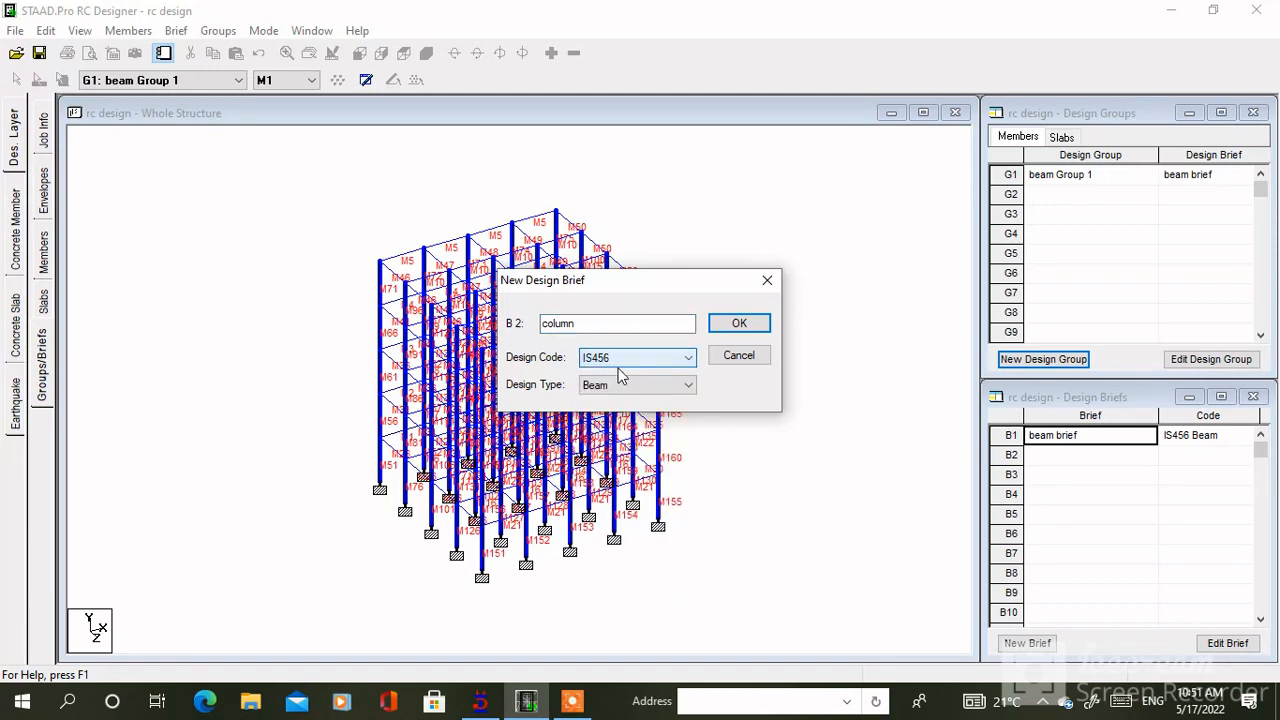
pyautogui.click(617, 386)
pyautogui.click(600, 414)
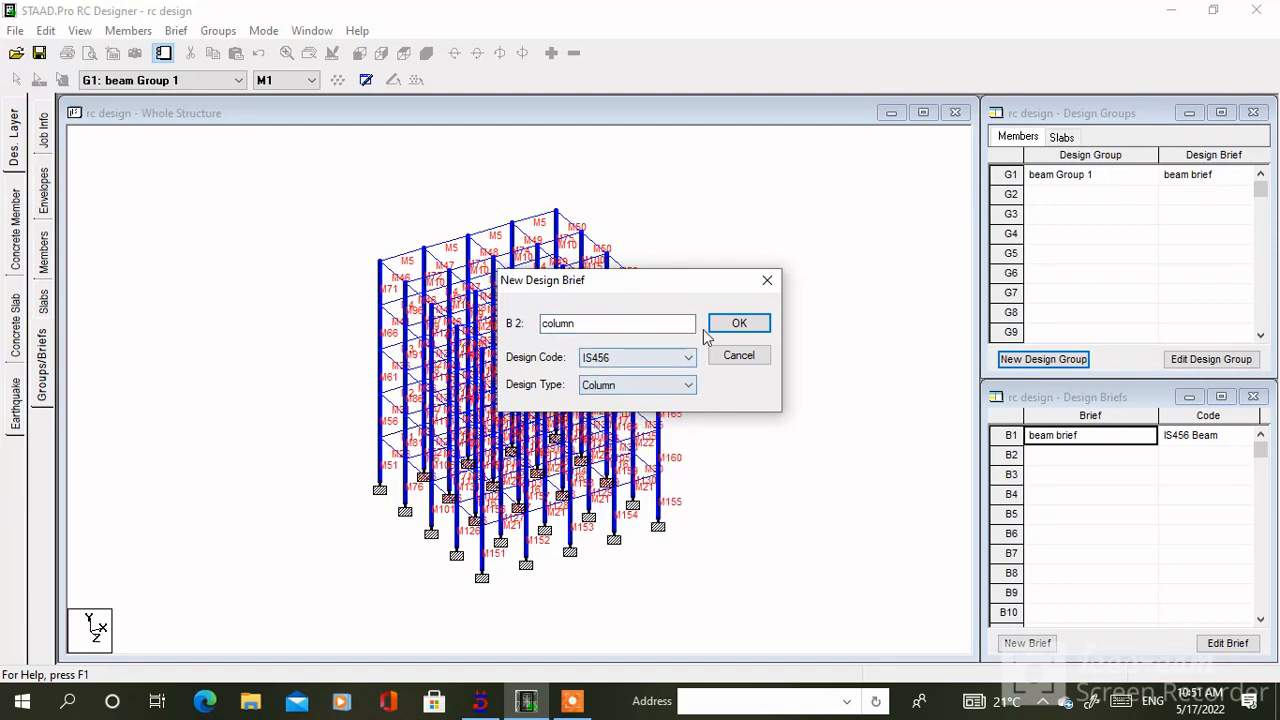
pyautogui.click(739, 323)
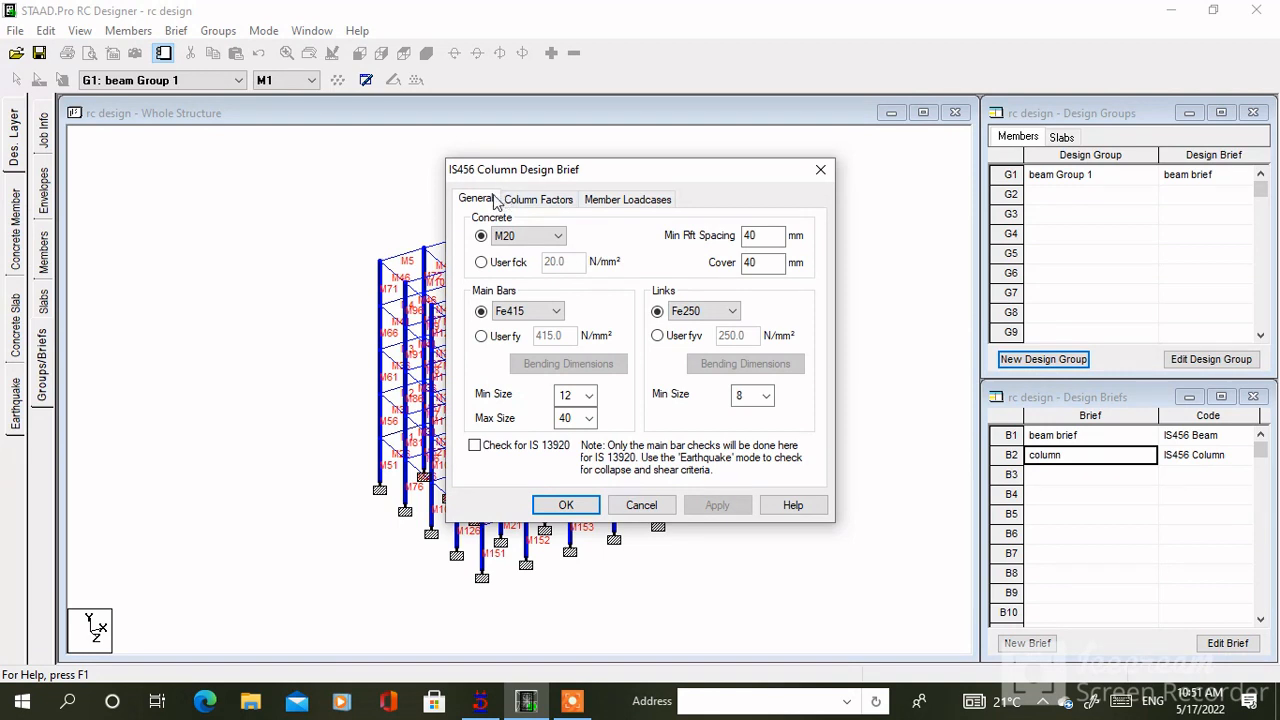
# - Set the column brief's maximum main bar size to 20, keeping the 40 mm cover and Fe250 links
pyautogui.click(755, 262)
pyautogui.click(716, 317)
pyautogui.click(714, 318)
pyautogui.click(578, 418)
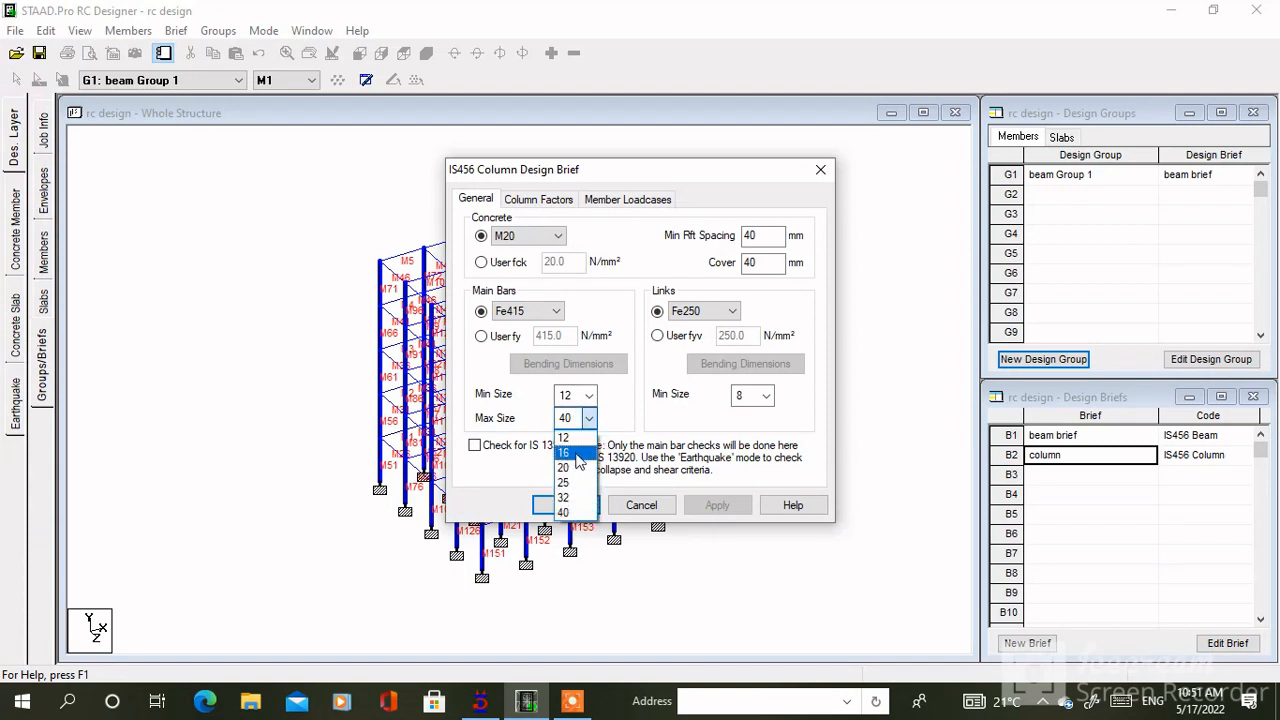
pyautogui.click(578, 467)
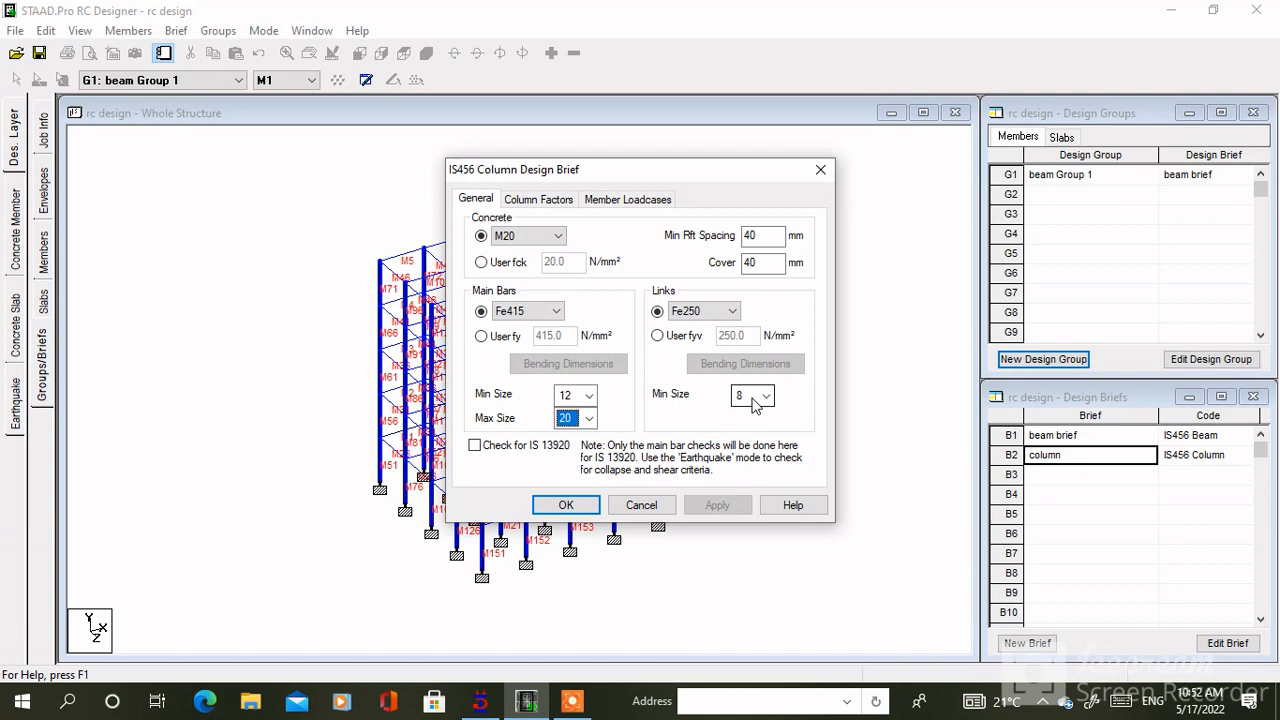
# - Add all available member load cases to the column brief and accept it
pyautogui.click(651, 200)
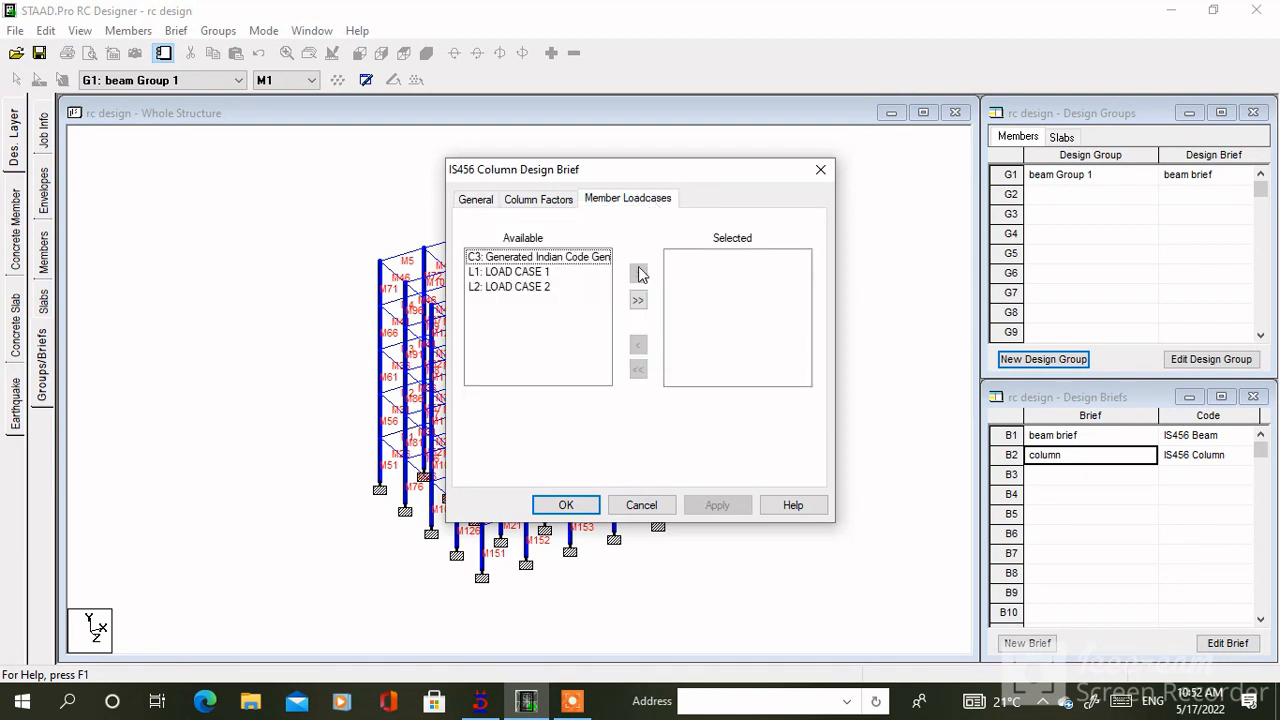
pyautogui.click(638, 300)
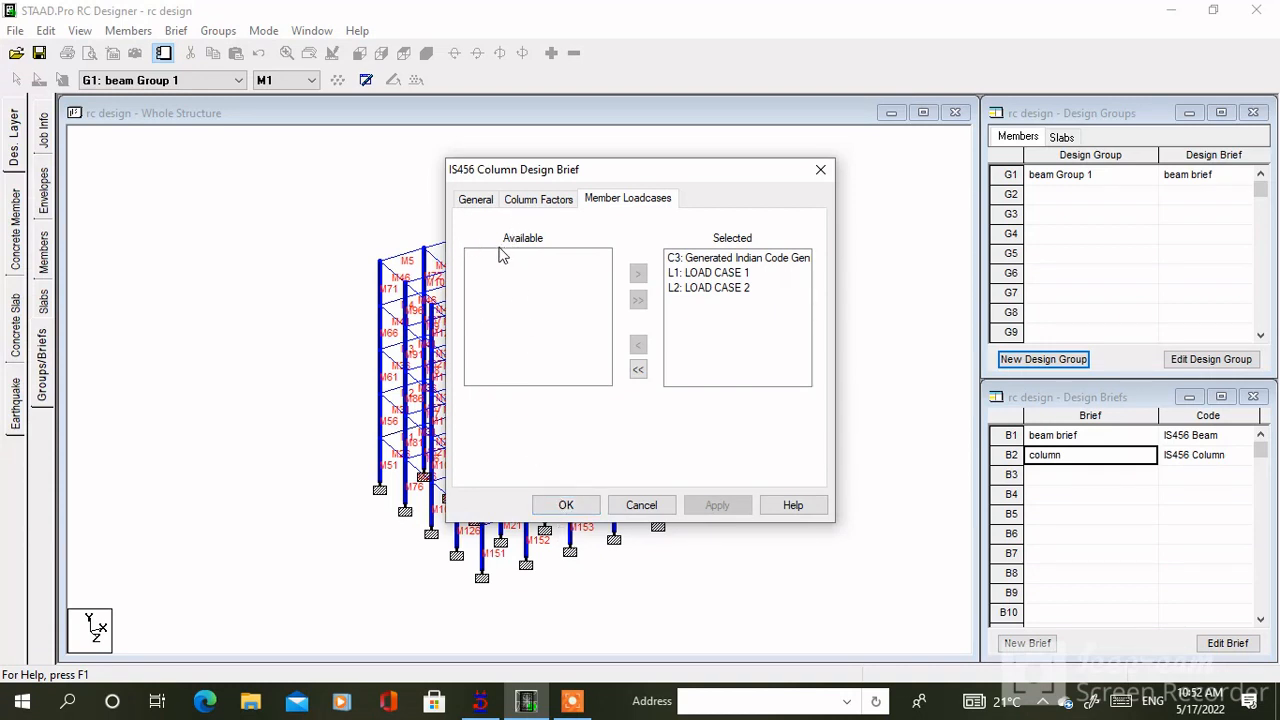
pyautogui.click(568, 505)
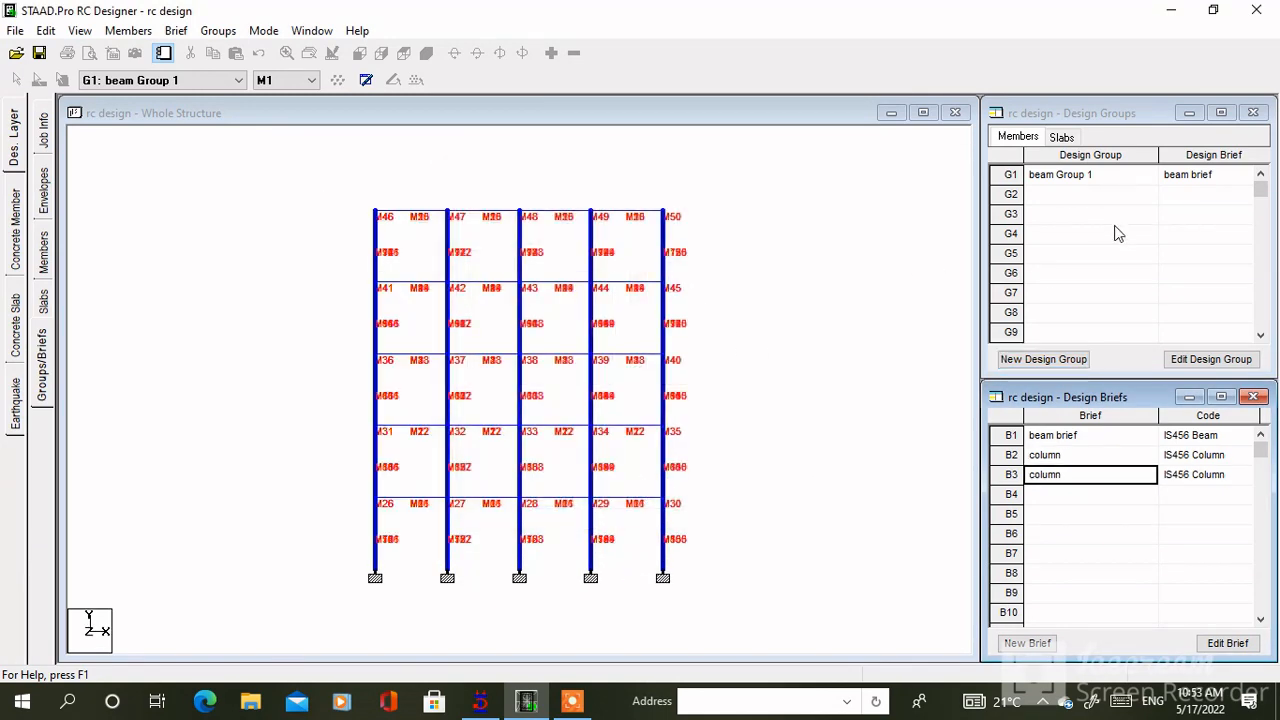
# - Create a new member design group named column group and assign it the column design brief
pyautogui.click(1063, 358)
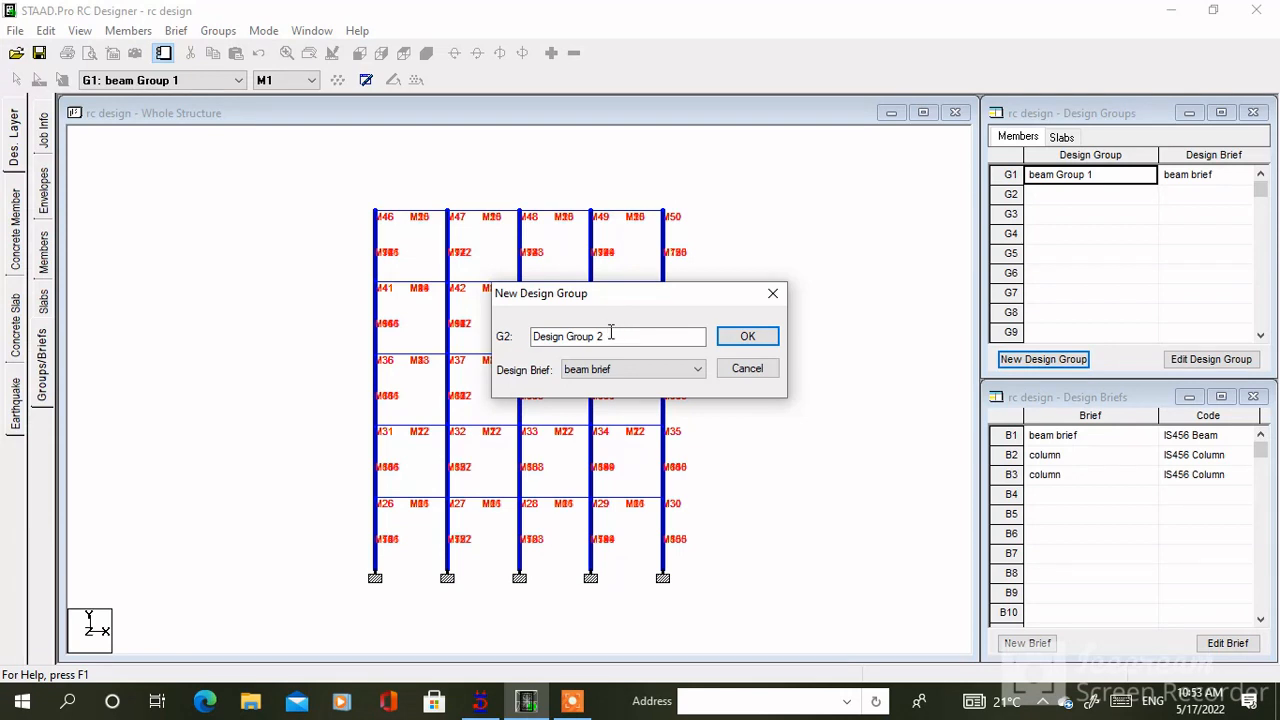
pyautogui.moveTo(611, 336); pyautogui.dragTo(408, 313)
pyautogui.write('column group')
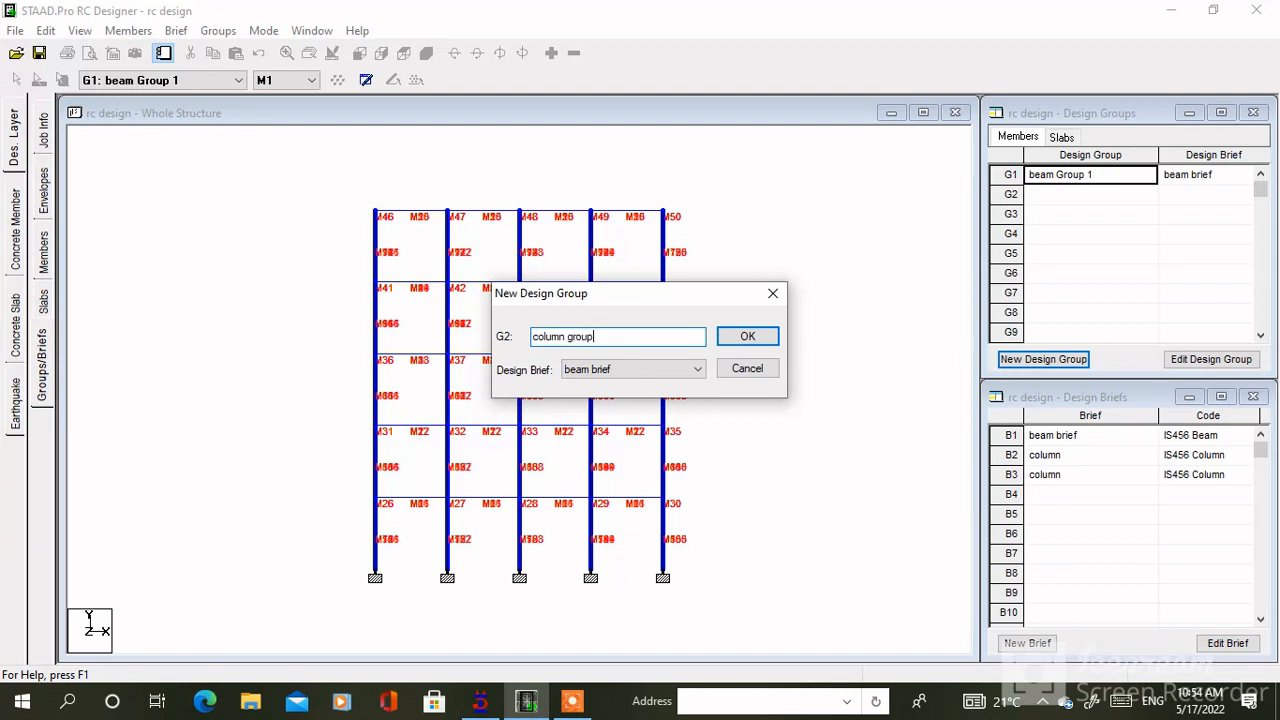
pyautogui.click(586, 372)
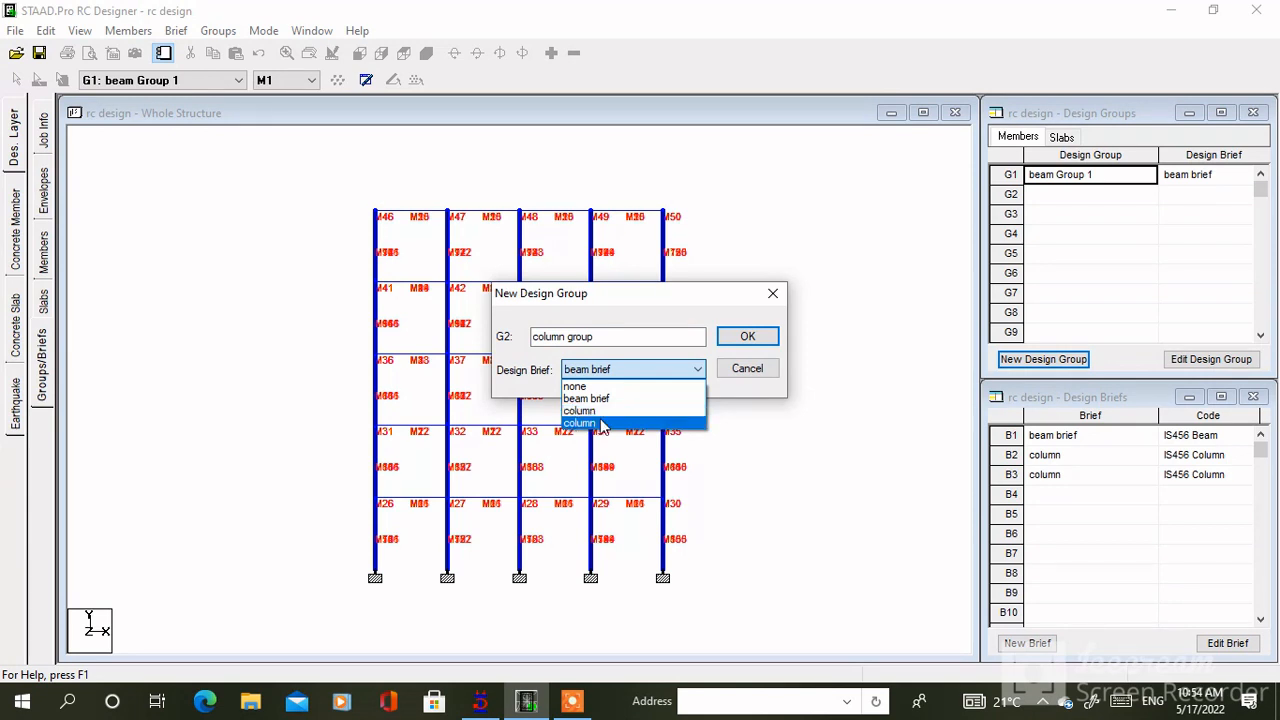
pyautogui.click(601, 424)
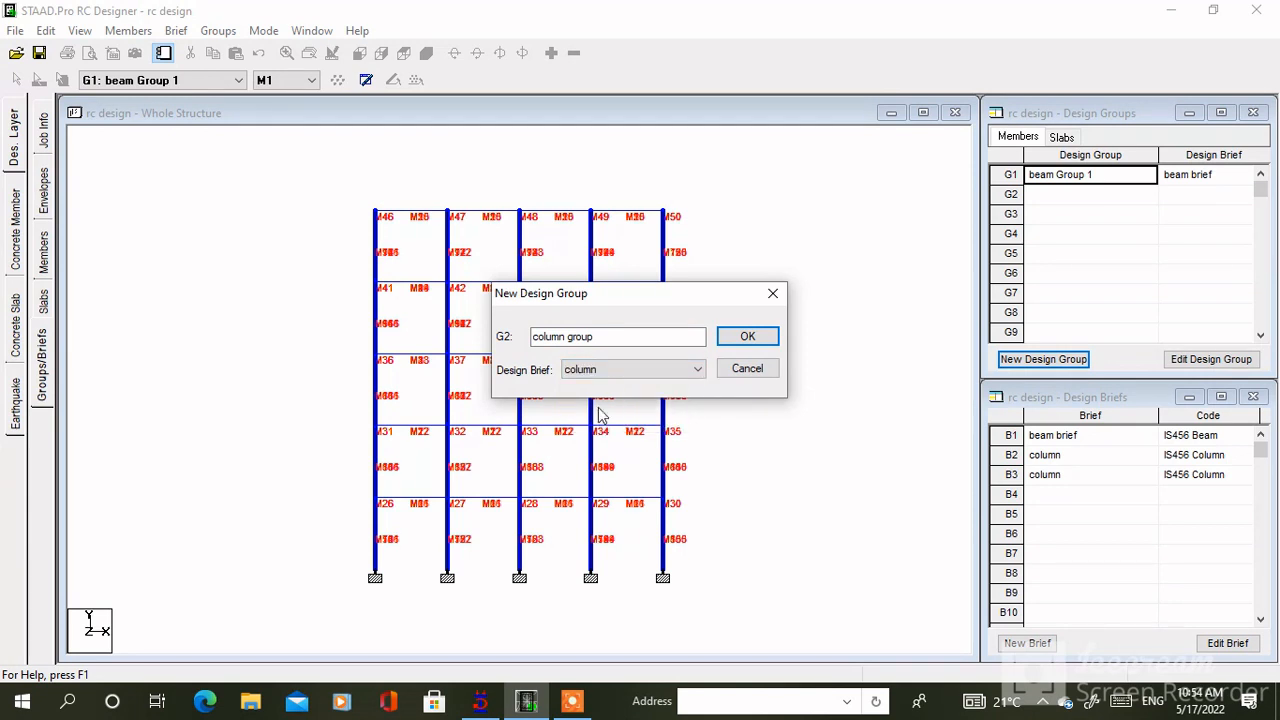
pyautogui.click(745, 338)
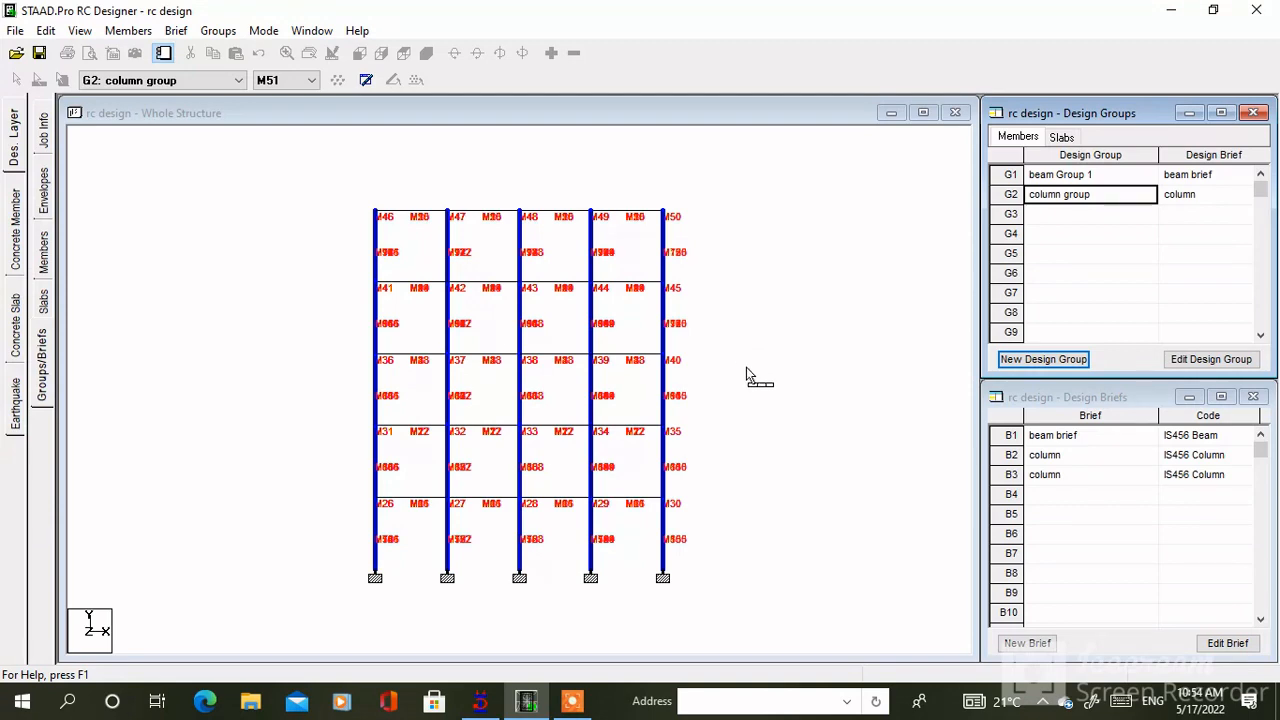
# - Keep column group as the current design group and run the concrete design on its members
pyautogui.click(171, 80)
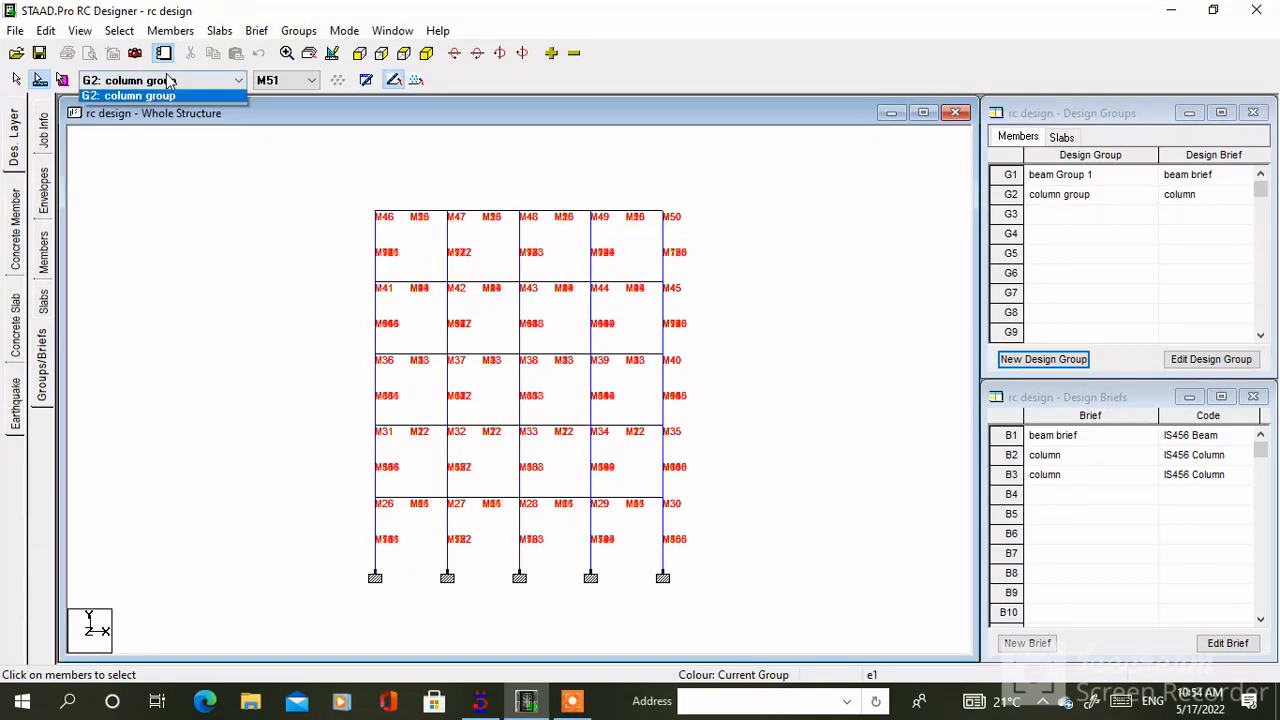
pyautogui.click(177, 289)
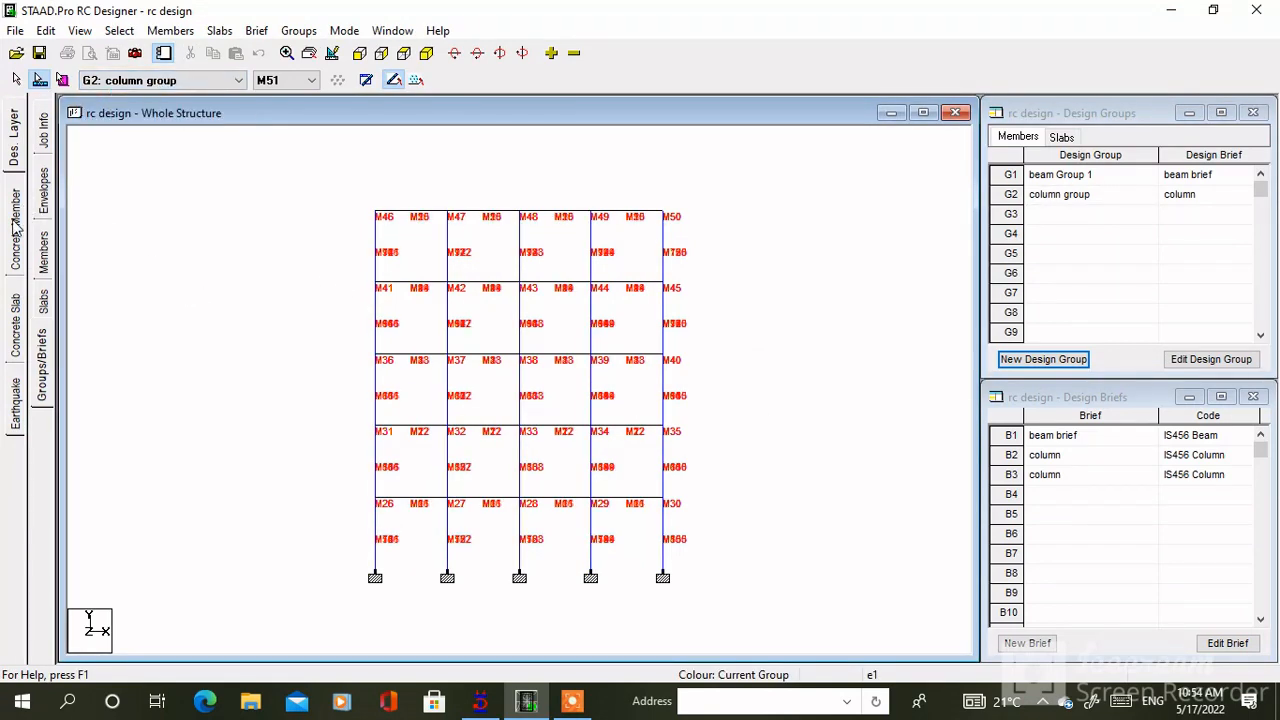
pyautogui.click(15, 226)
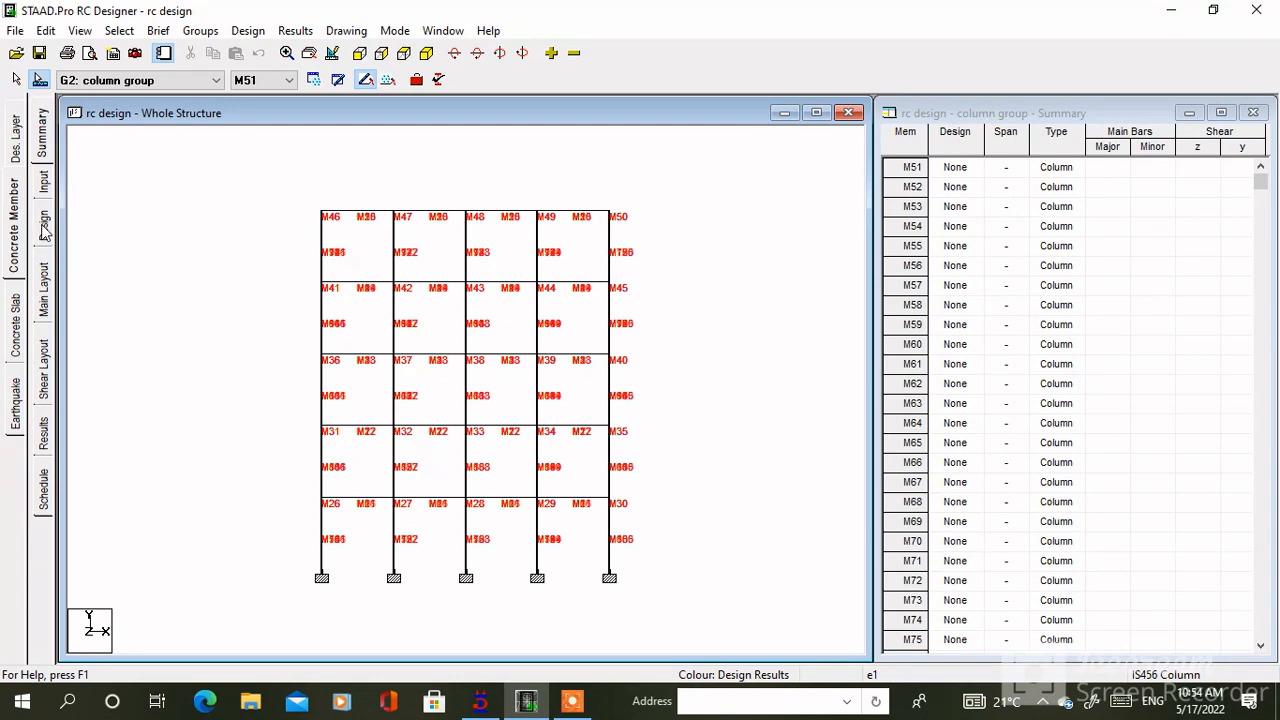
pyautogui.click(44, 228)
pyautogui.click(704, 490)
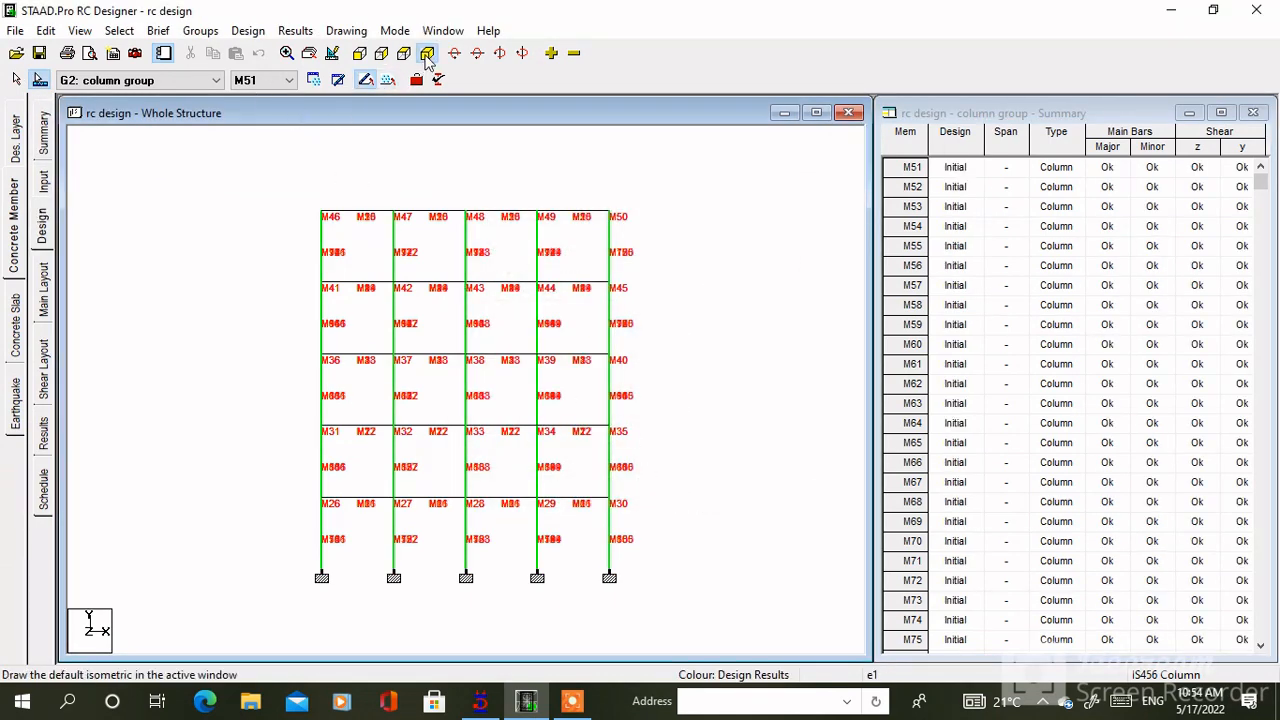
# - Examine the column group's design summary alongside the frame in an isometric view
pyautogui.click(428, 55)
pyautogui.moveTo(1263, 190); pyautogui.dragTo(1185, 178)
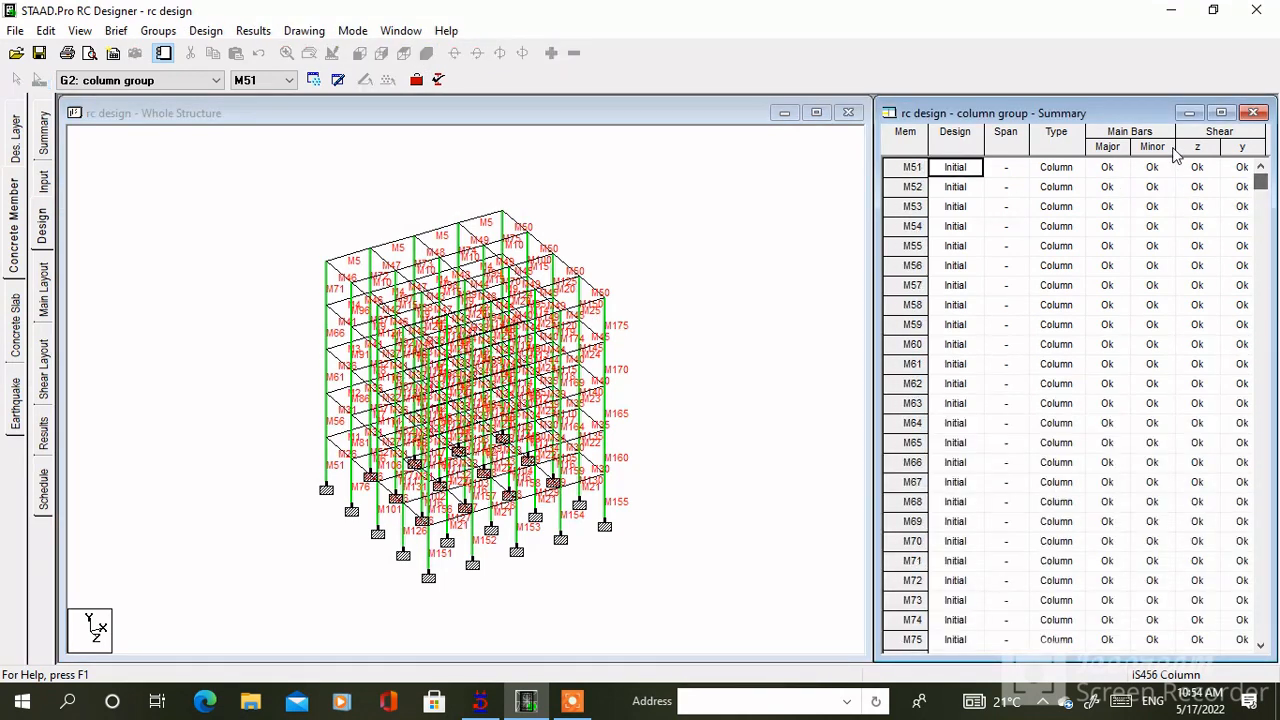
pyautogui.click(706, 252)
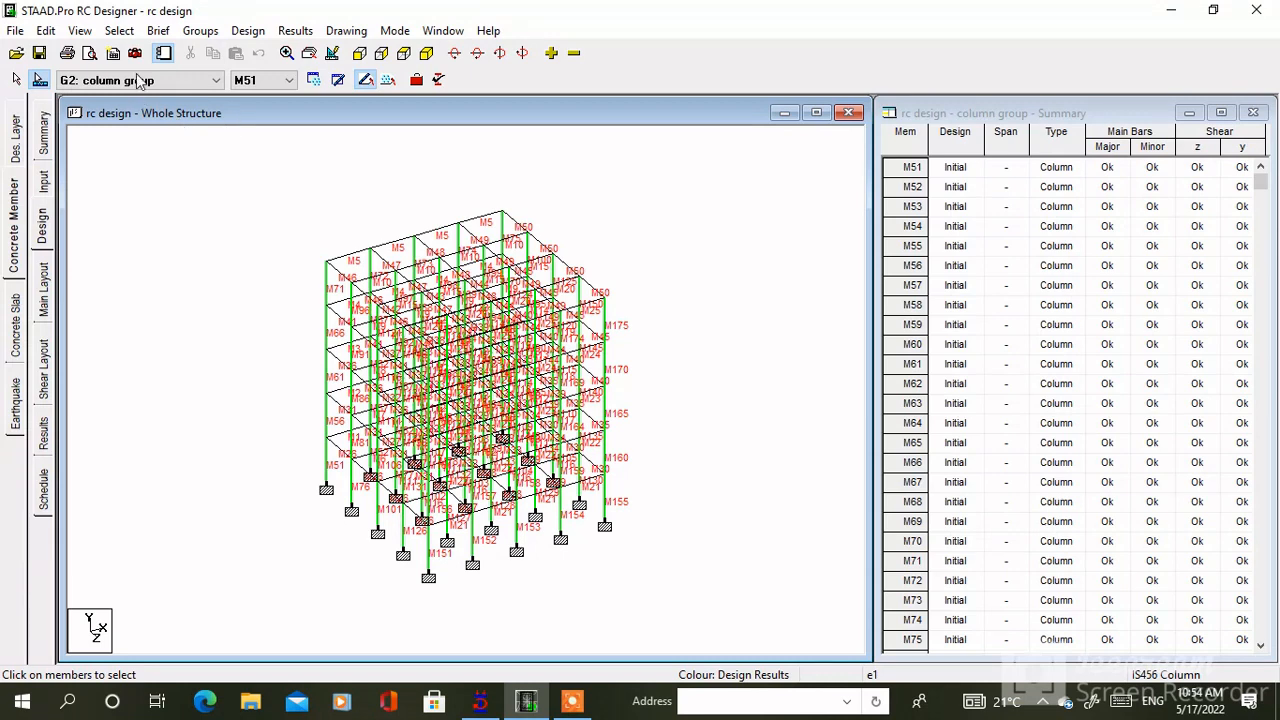
pyautogui.click(17, 31)
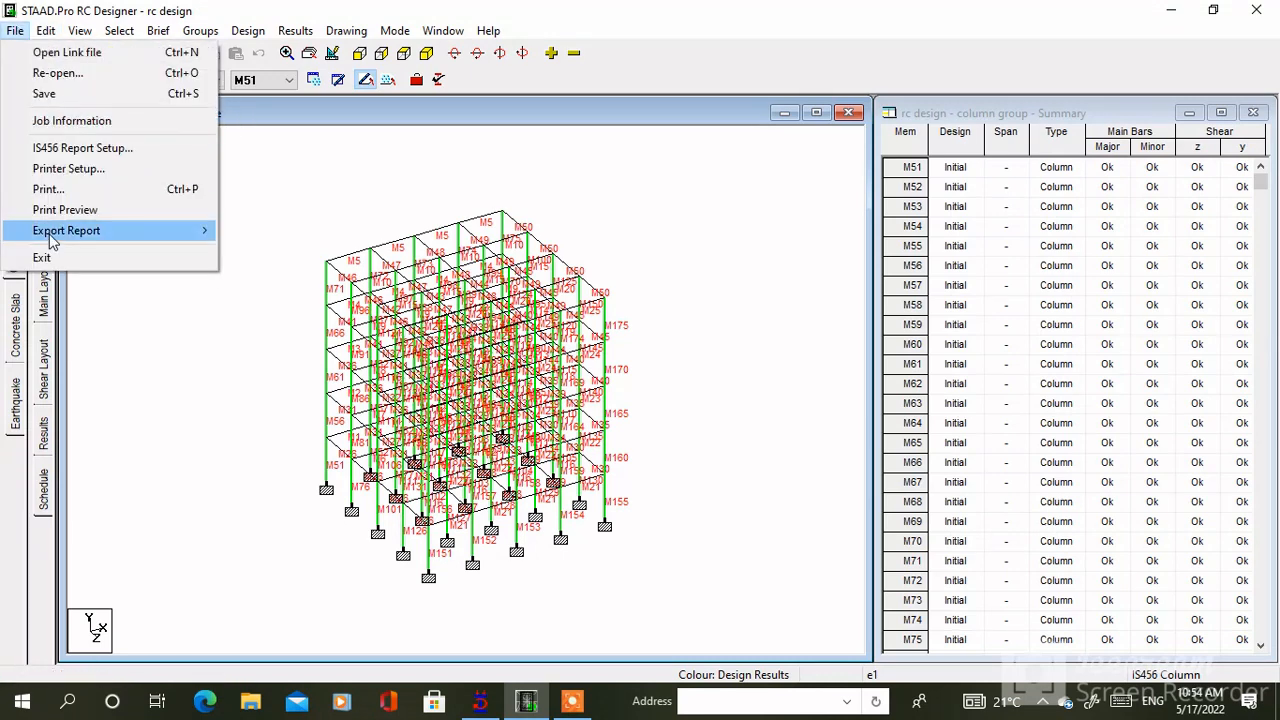
pyautogui.moveTo(52, 238)
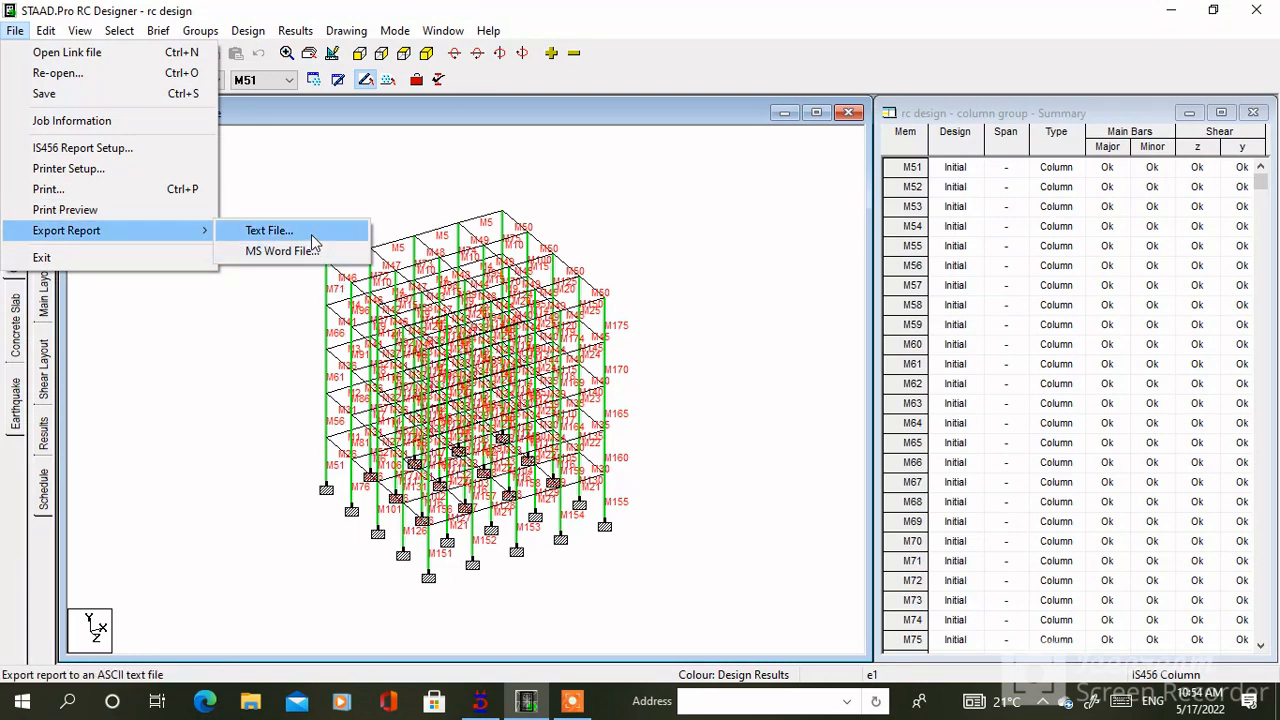
pyautogui.click(430, 230)
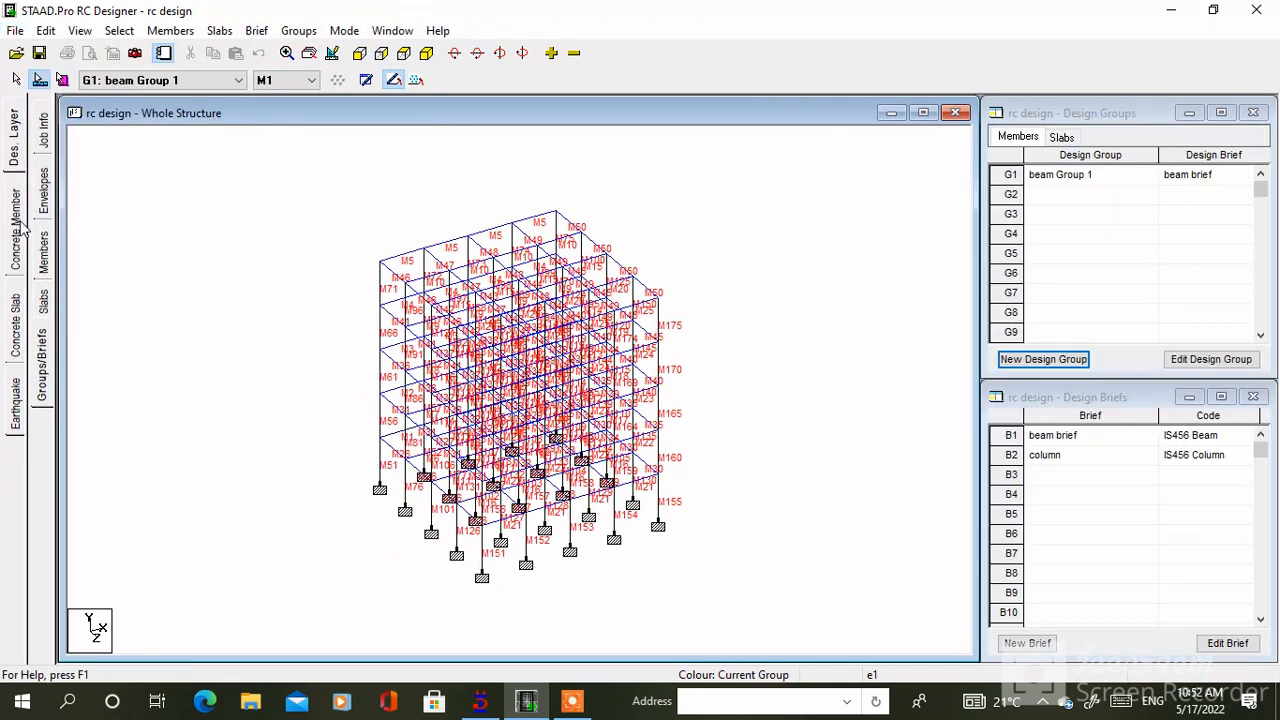
# - Run the concrete design on all selected members of beam Group 1 and check the design summary
pyautogui.click(15, 222)
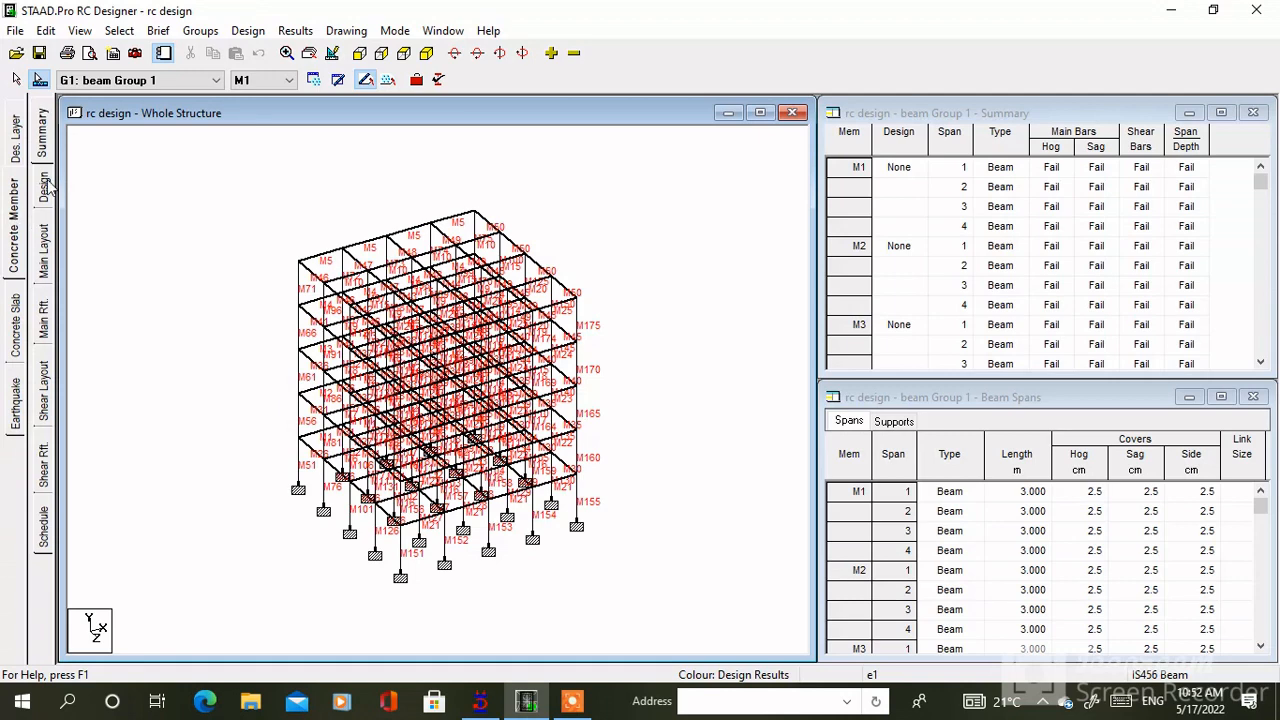
pyautogui.click(44, 186)
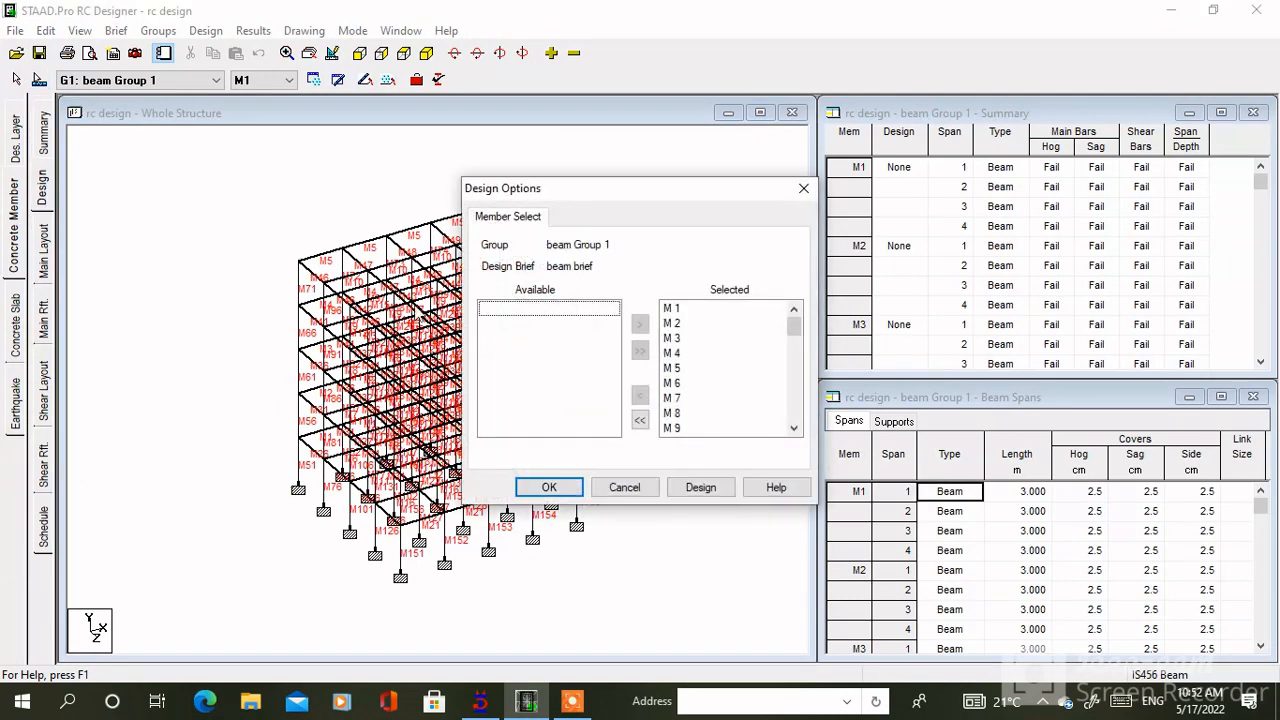
pyautogui.click(700, 488)
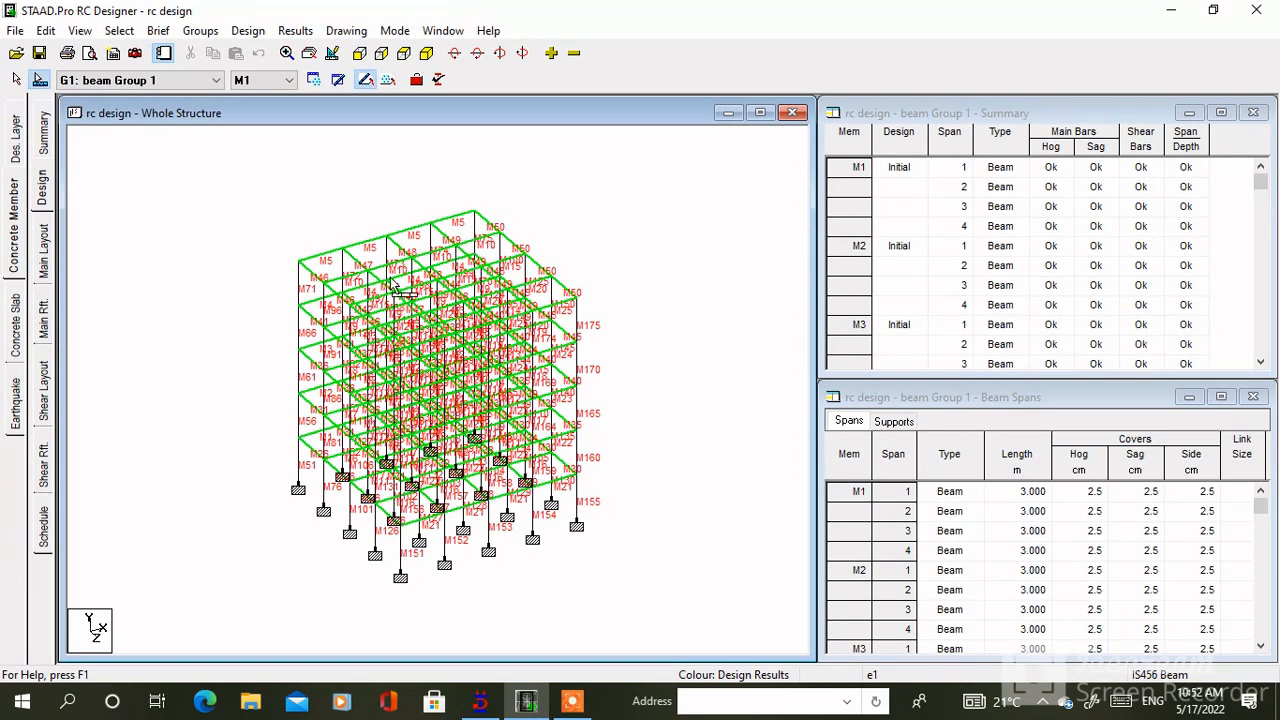
pyautogui.moveTo(1260, 182)
pyautogui.mouseDown()
pyautogui.moveTo(1262, 350)
pyautogui.moveTo(1260, 172)
pyautogui.mouseUp()
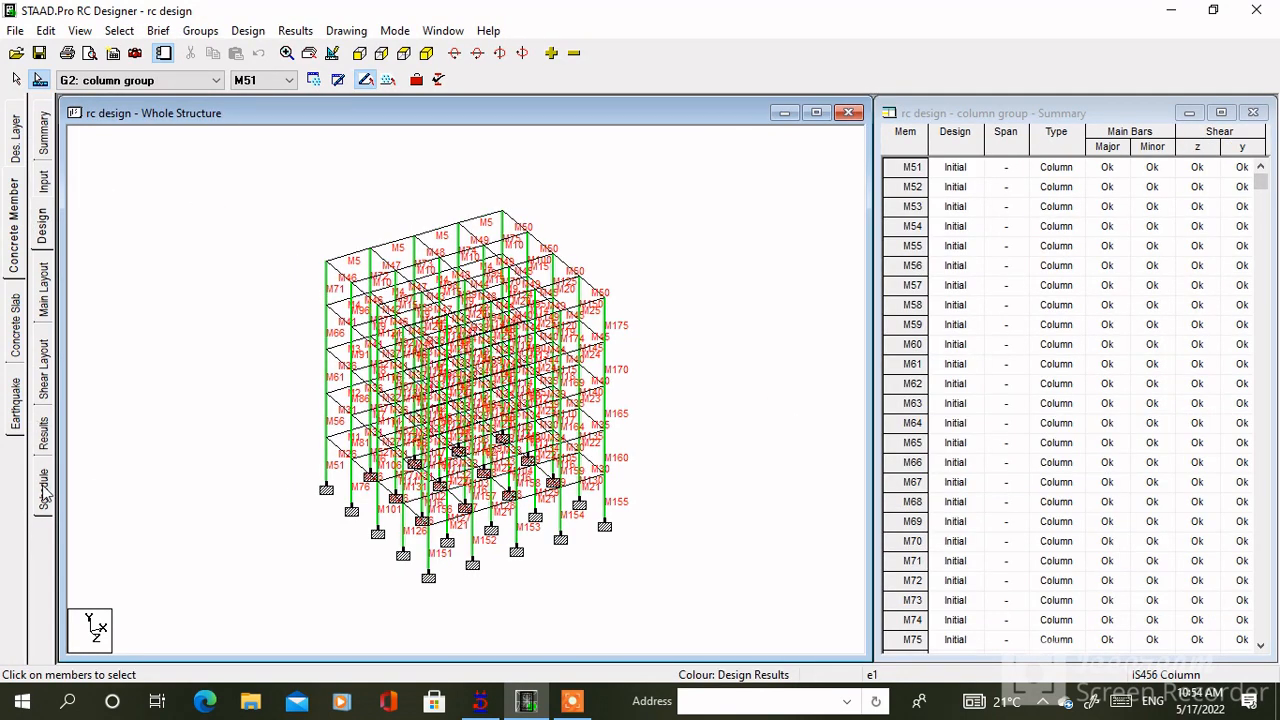
# - Open the bar schedule of column M51 and accept the DXF drawing export on A4 portrait at 1:20
pyautogui.click(43, 490)
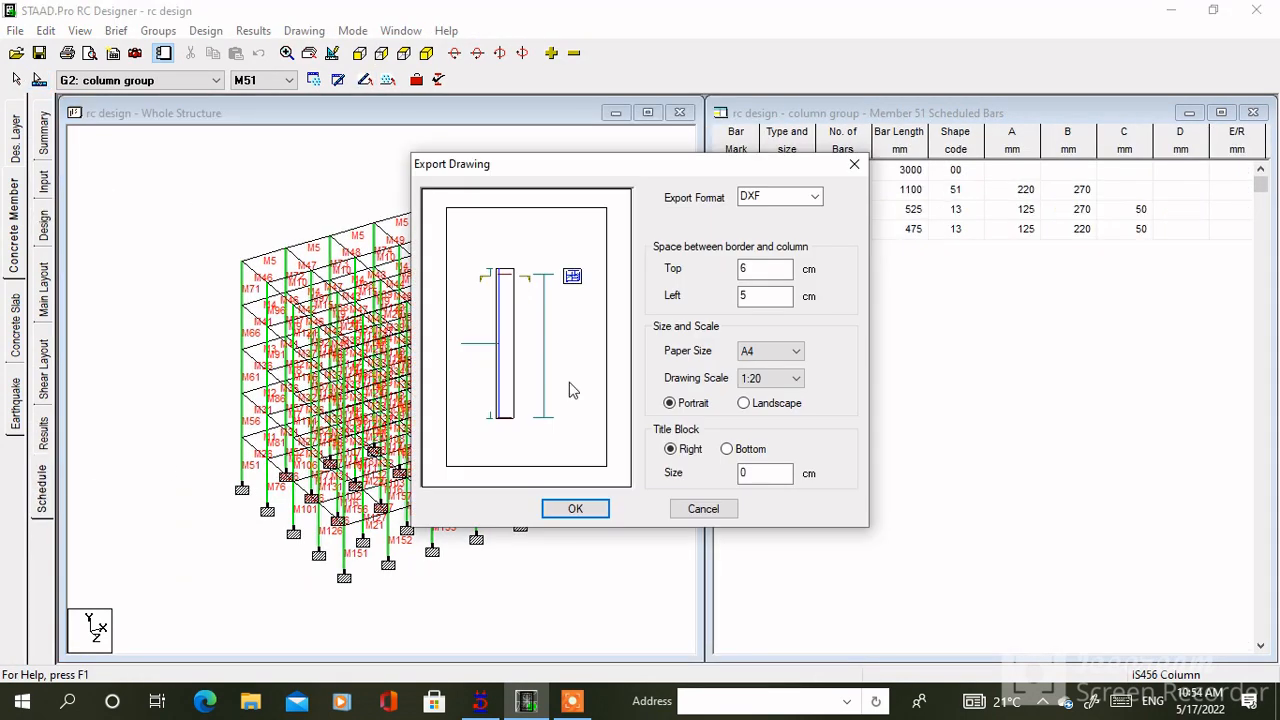
pyautogui.click(575, 508)
# - Examine the main and shear reinforcement layouts of several columns in the column group
pyautogui.click(43, 372)
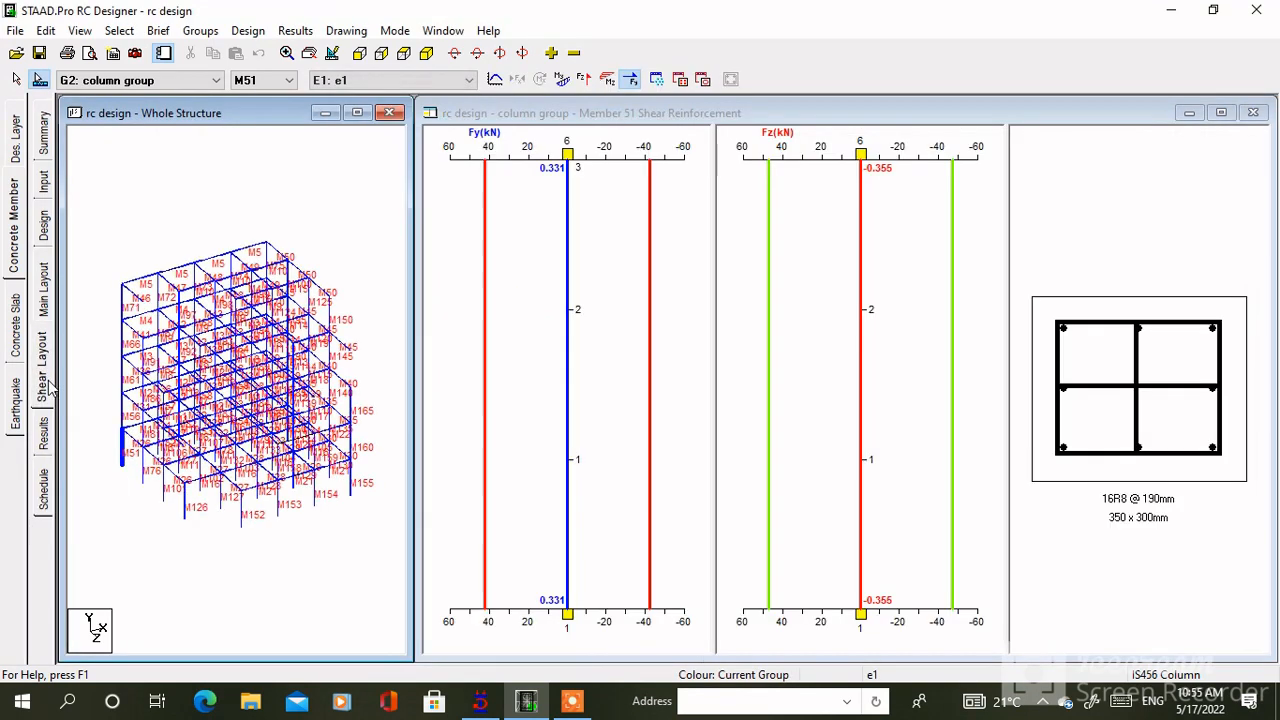
pyautogui.click(15, 338)
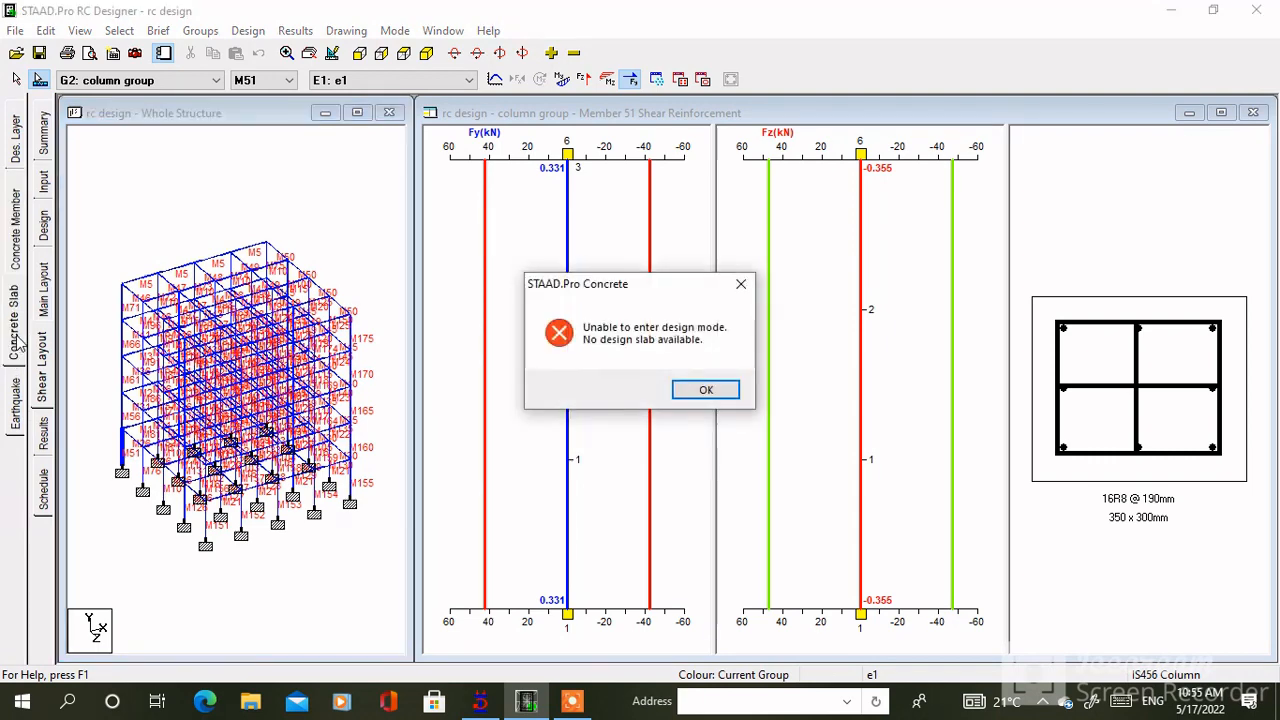
pyautogui.click(741, 288)
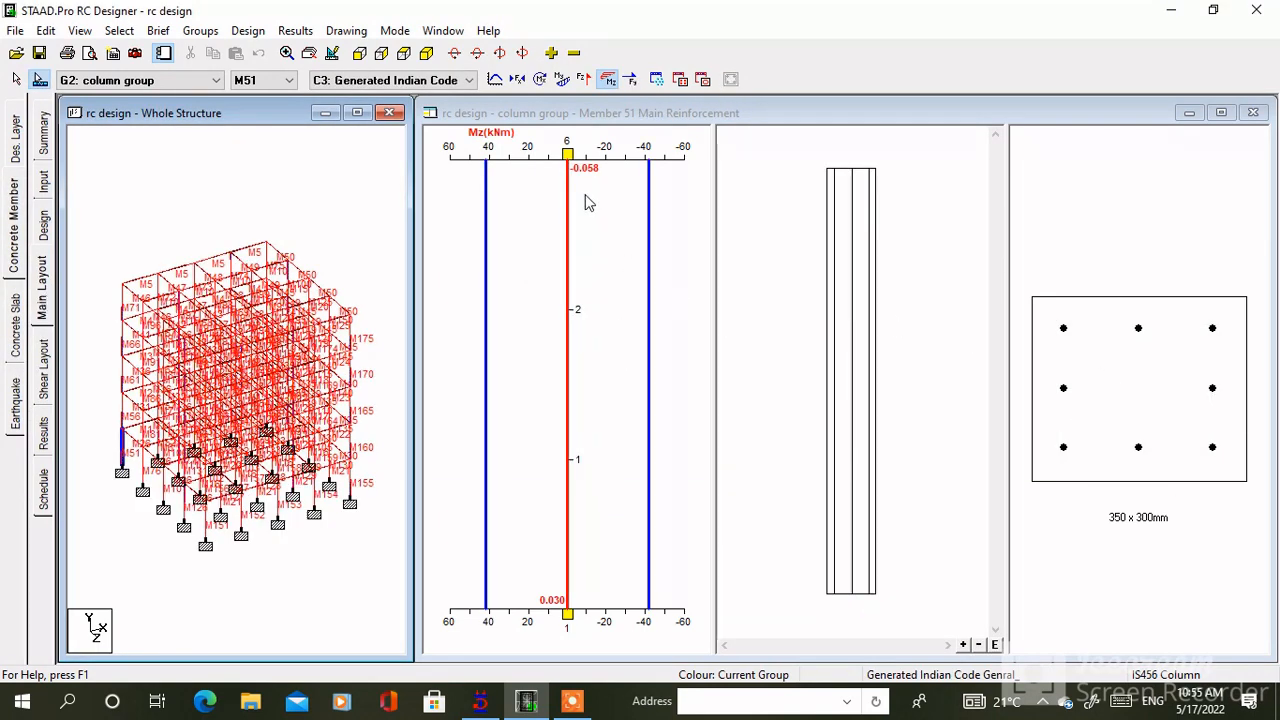
pyautogui.click(127, 360)
pyautogui.click(235, 345)
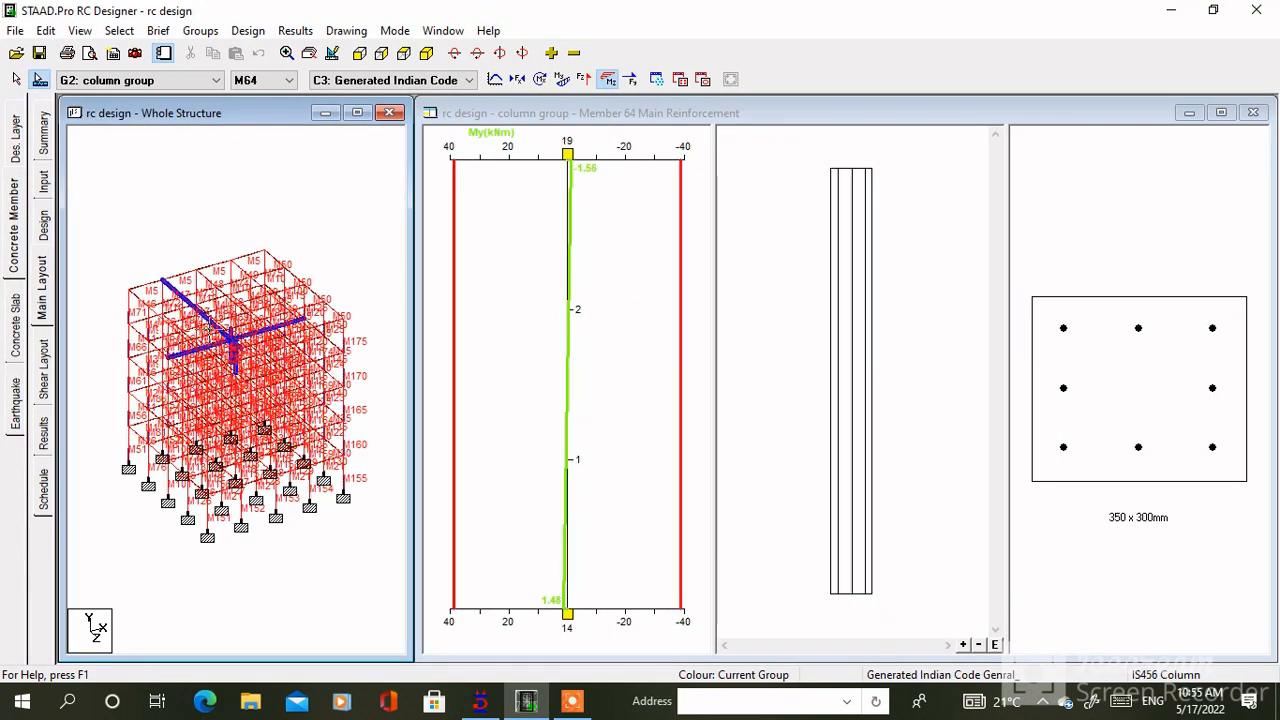
pyautogui.click(210, 414)
pyautogui.click(42, 385)
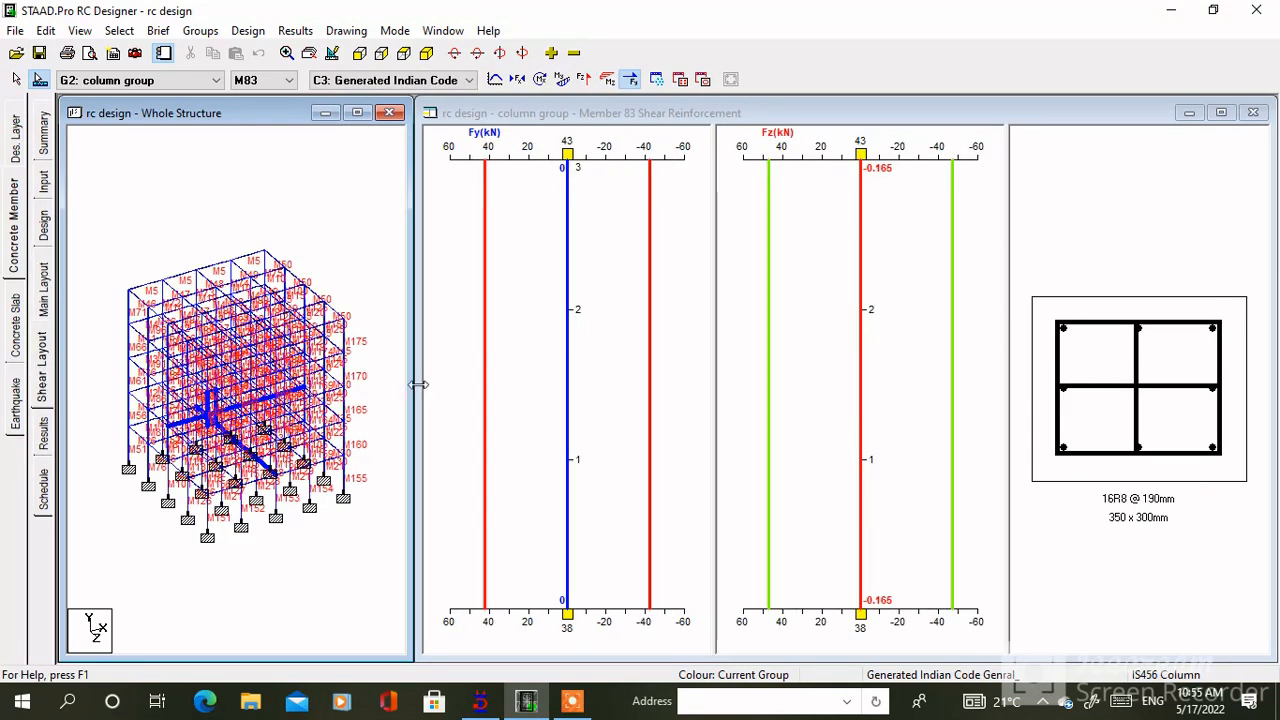
pyautogui.click(220, 268)
pyautogui.click(207, 359)
pyautogui.click(203, 415)
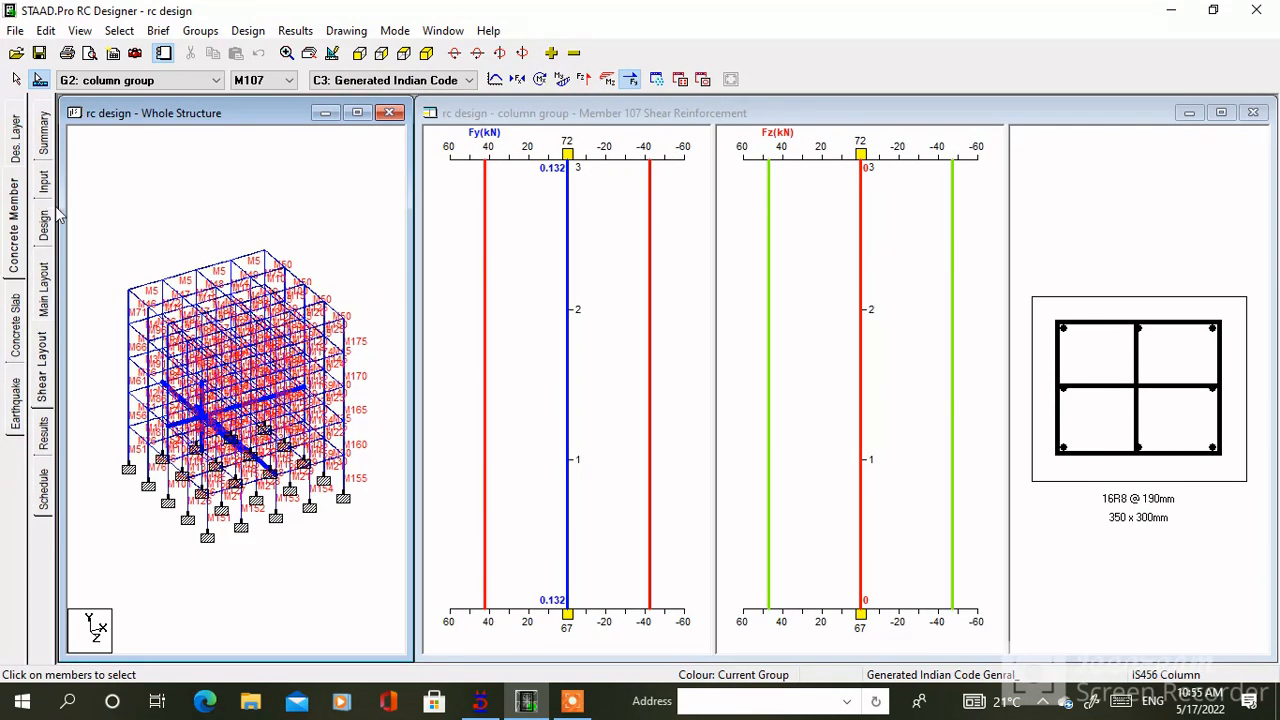
pyautogui.click(14, 135)
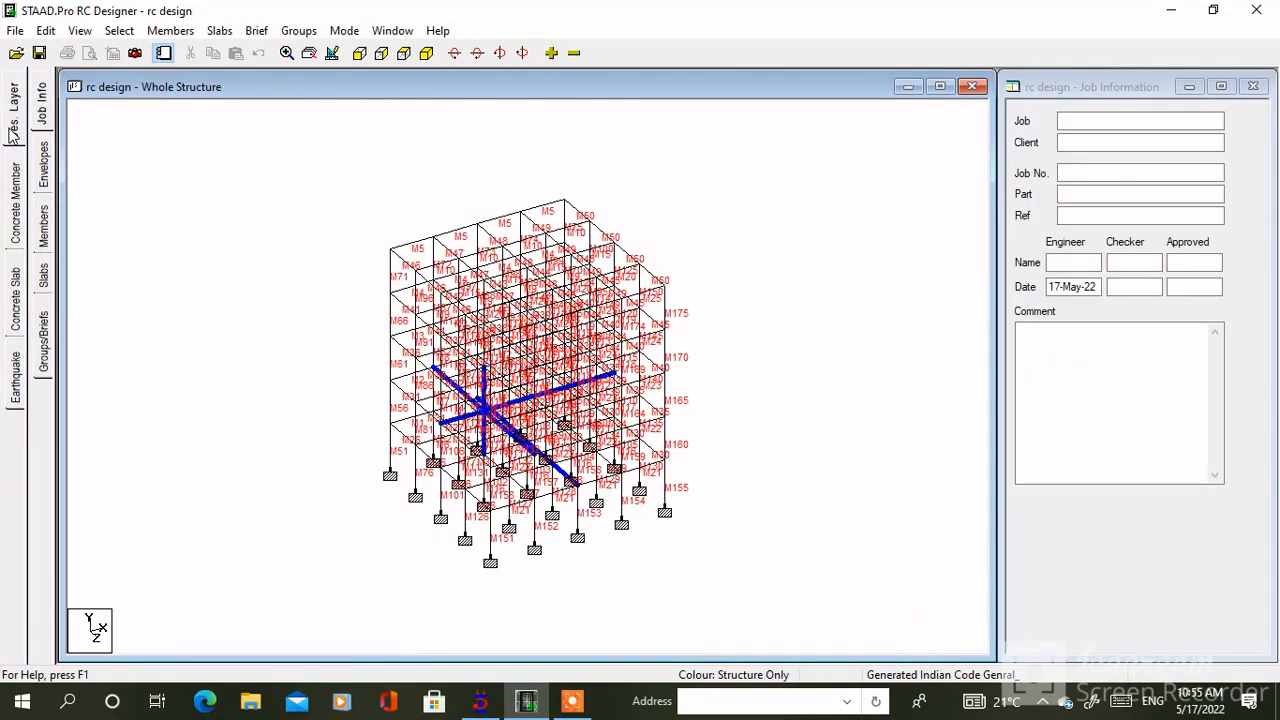
pyautogui.click(432, 255)
pyautogui.click(435, 262)
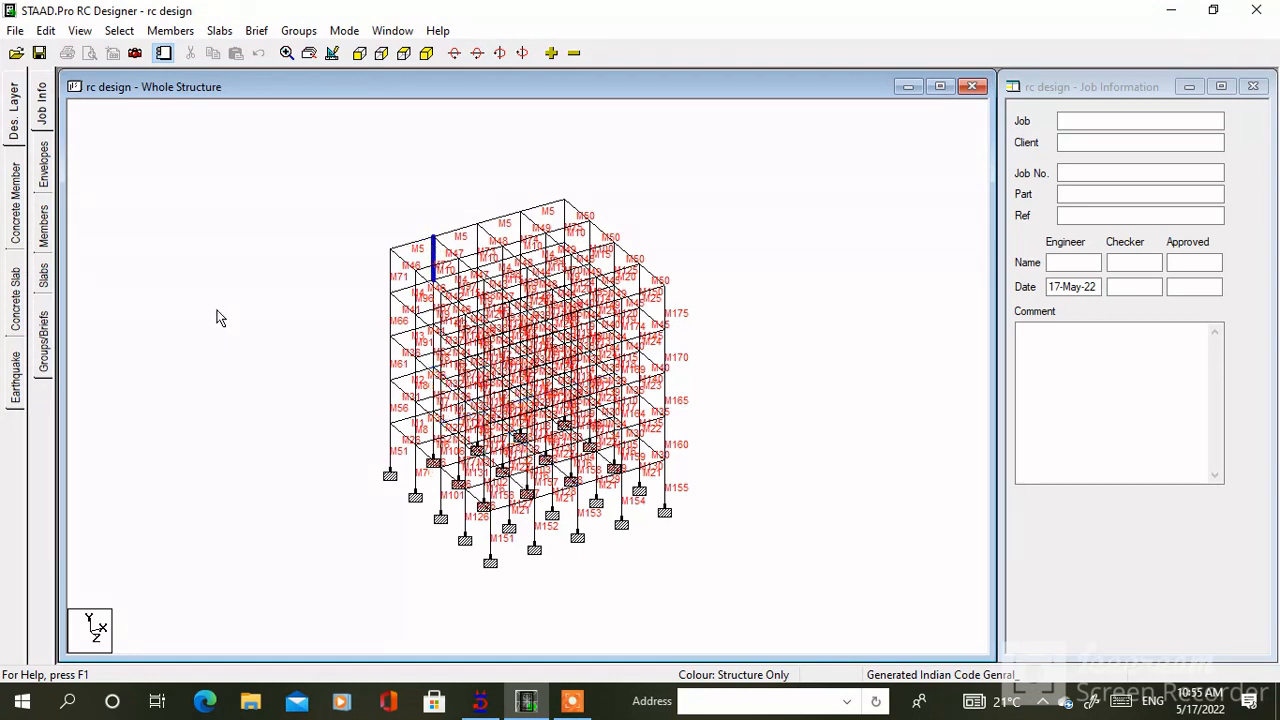
pyautogui.click(270, 350)
pyautogui.click(36, 370)
# - Open the column group's design results and examine the main reinforcement table enlarged, including the row for member M110
pyautogui.click(28, 230)
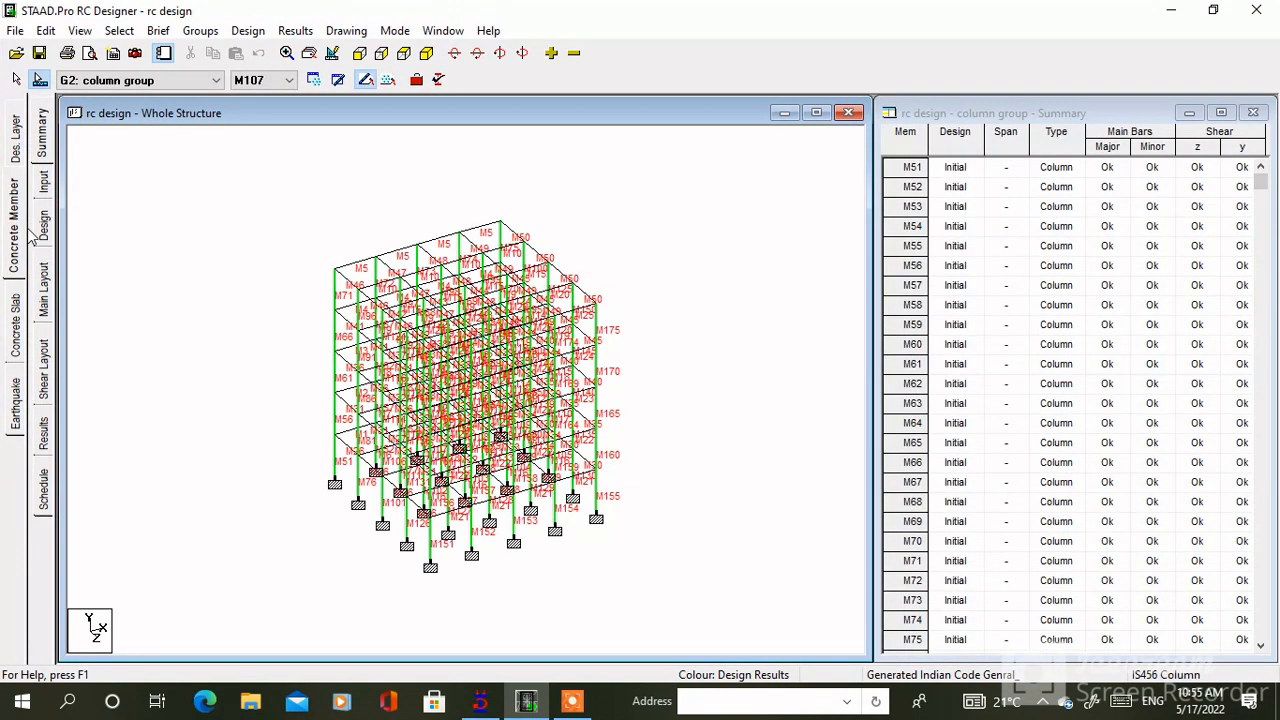
pyautogui.click(44, 388)
pyautogui.click(46, 436)
pyautogui.click(335, 402)
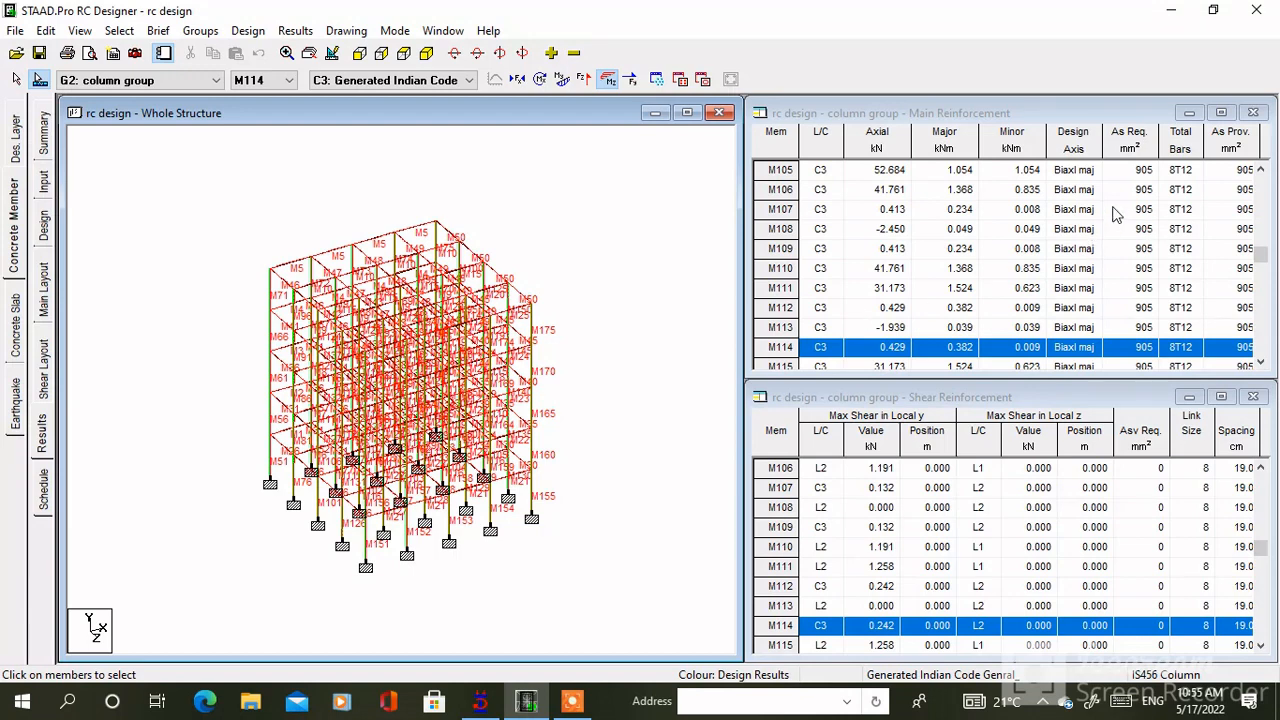
pyautogui.click(1193, 172)
pyautogui.click(1221, 112)
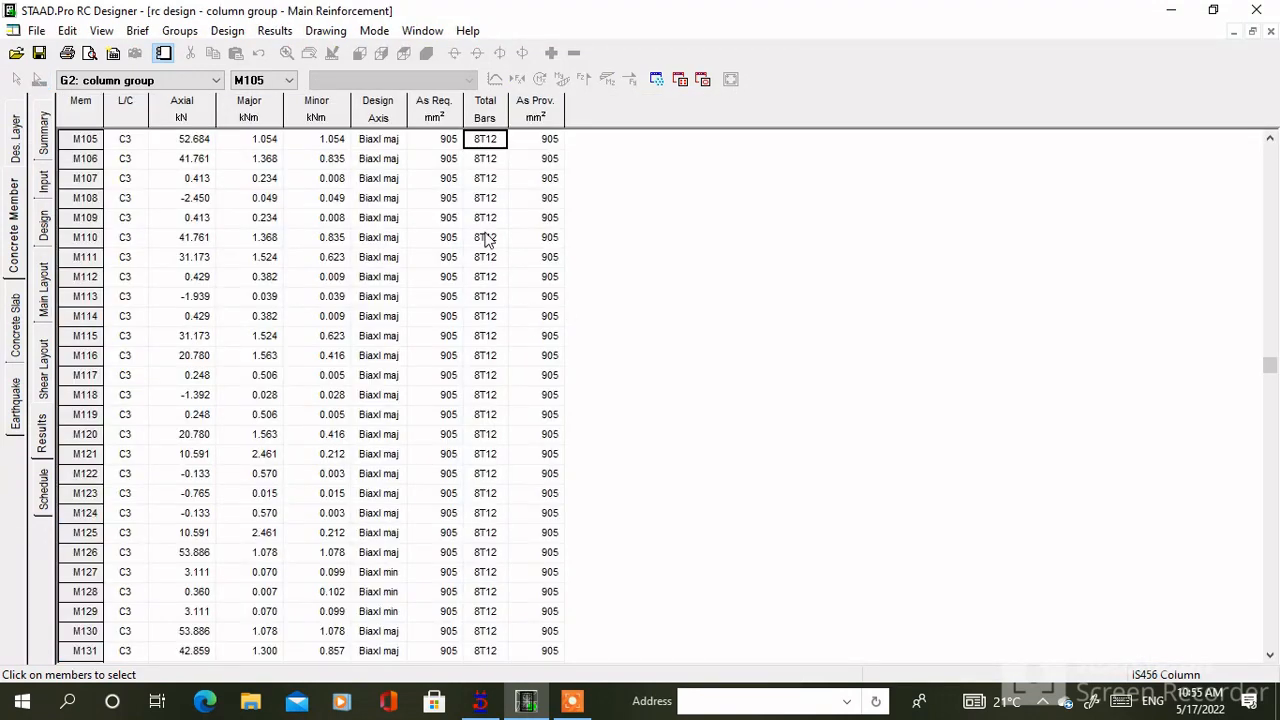
pyautogui.click(486, 237)
pyautogui.click(80, 243)
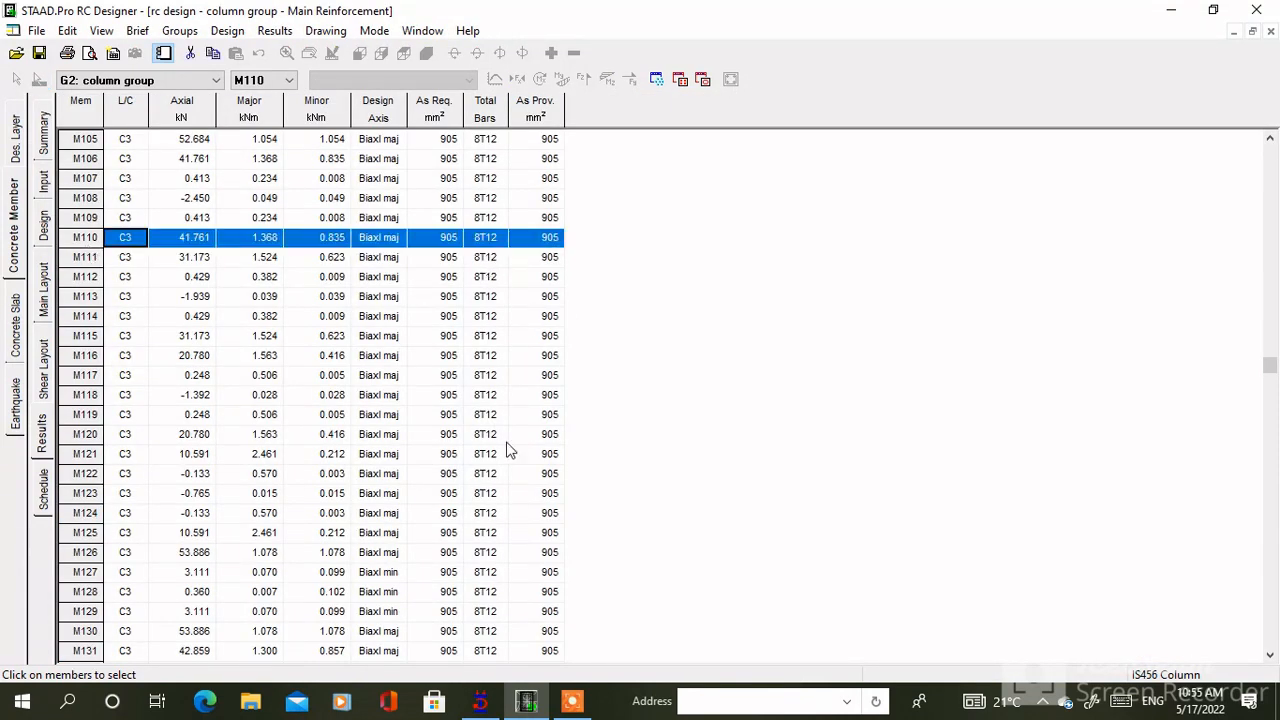
pyautogui.scroll(-18, 486, 531)
pyautogui.scroll(15, 463, 614)
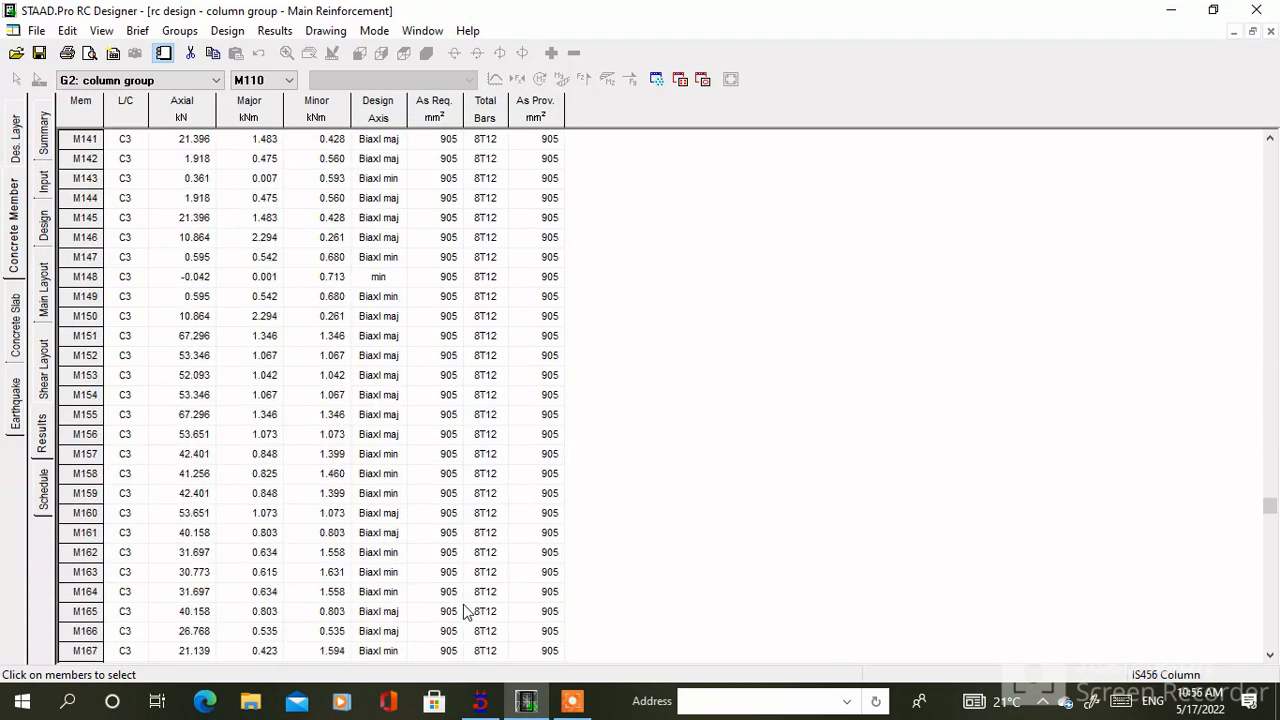
# - Make beam Group 1 the current design group and show its concrete member design summary
pyautogui.click(140, 80)
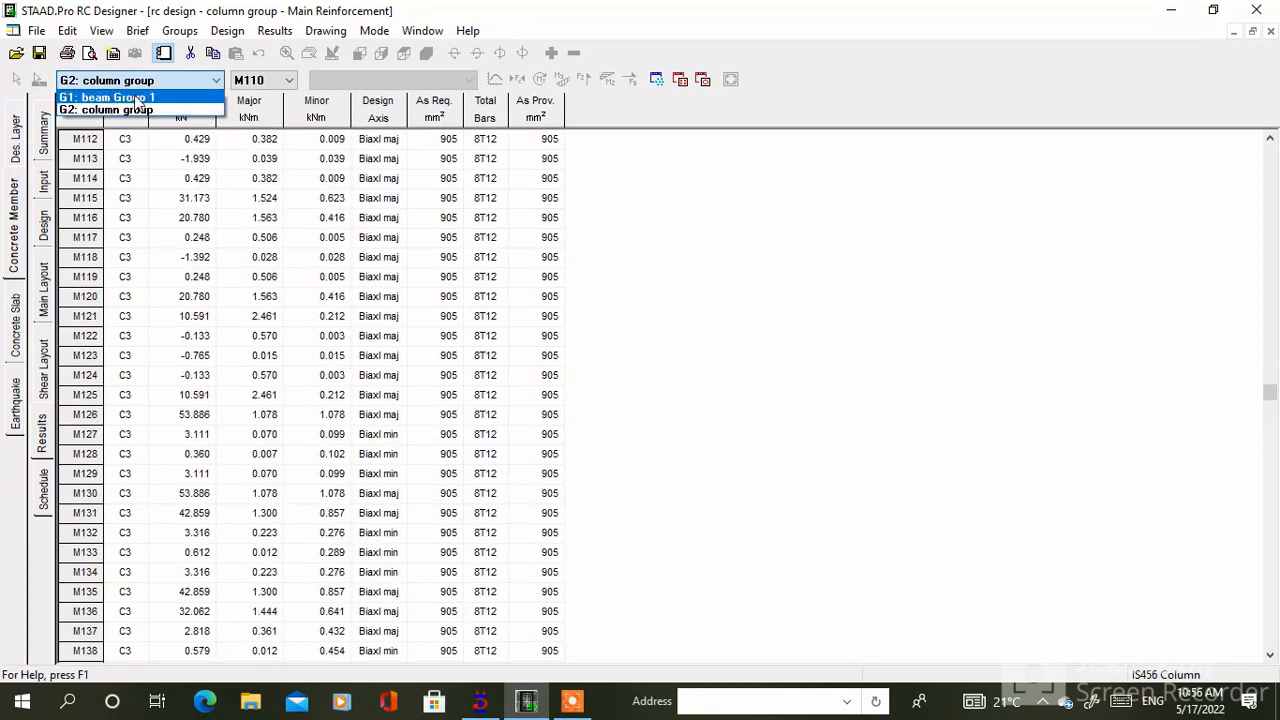
pyautogui.click(136, 92)
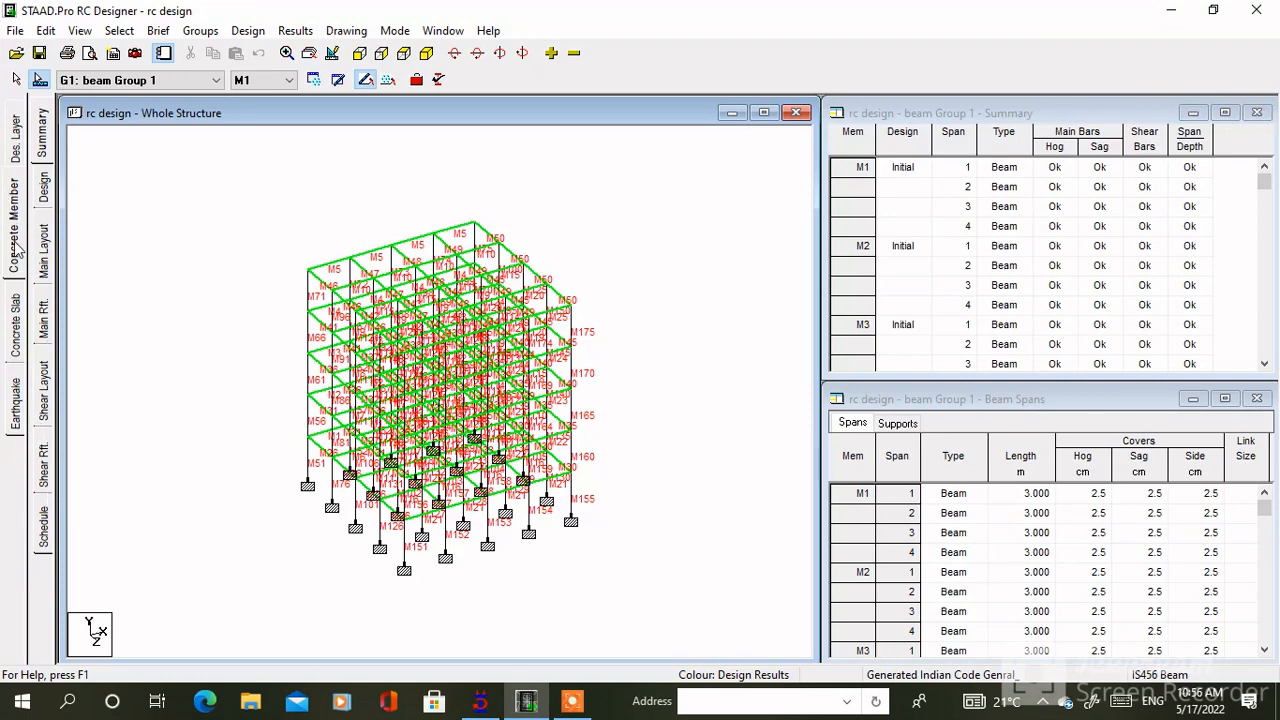
pyautogui.click(16, 147)
pyautogui.click(17, 183)
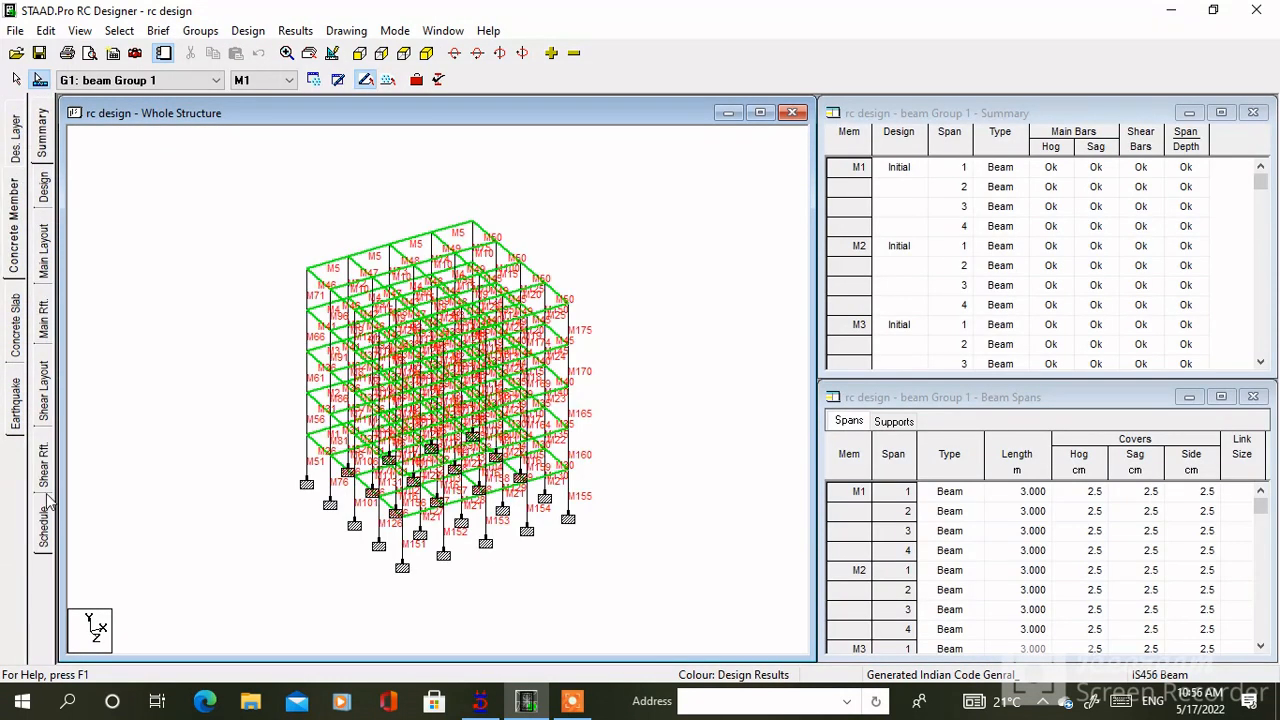
# - Try to switch to concrete slab design mode
pyautogui.click(10, 322)
pyautogui.click(10, 232)
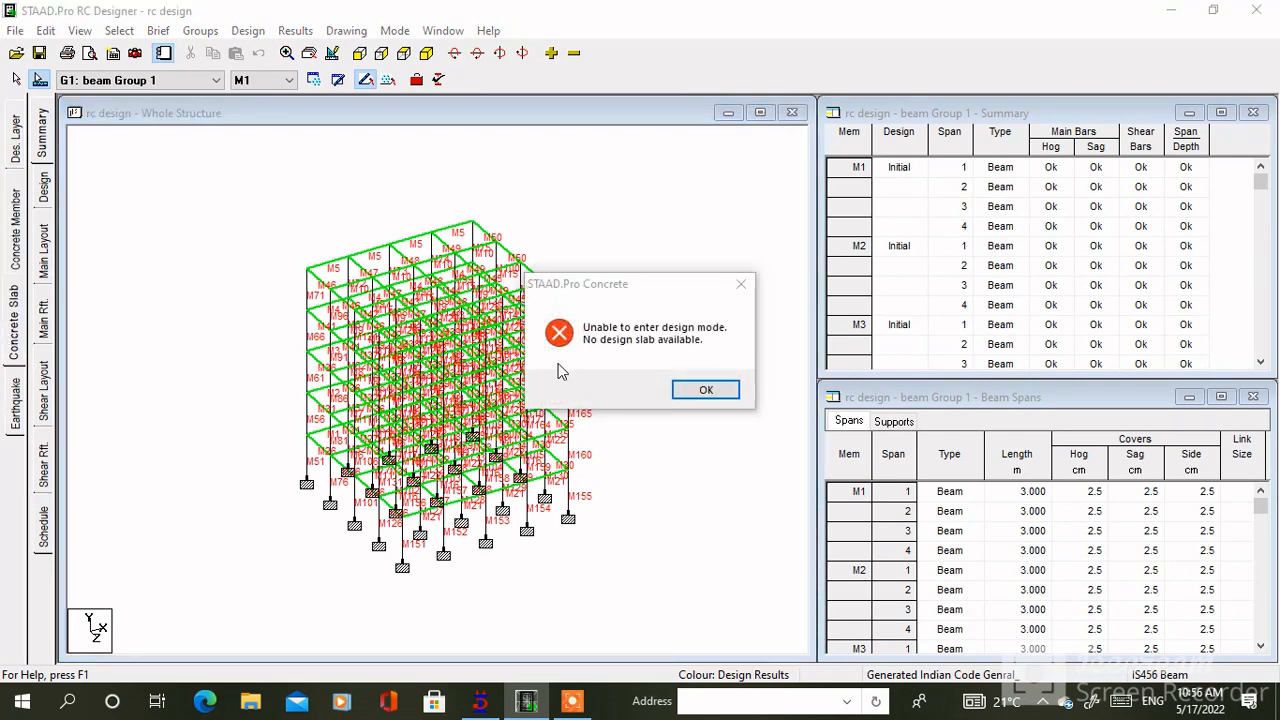
pyautogui.click(705, 386)
# - Examine the main and shear reinforcement layouts of beam member M1
pyautogui.click(44, 392)
pyautogui.click(43, 463)
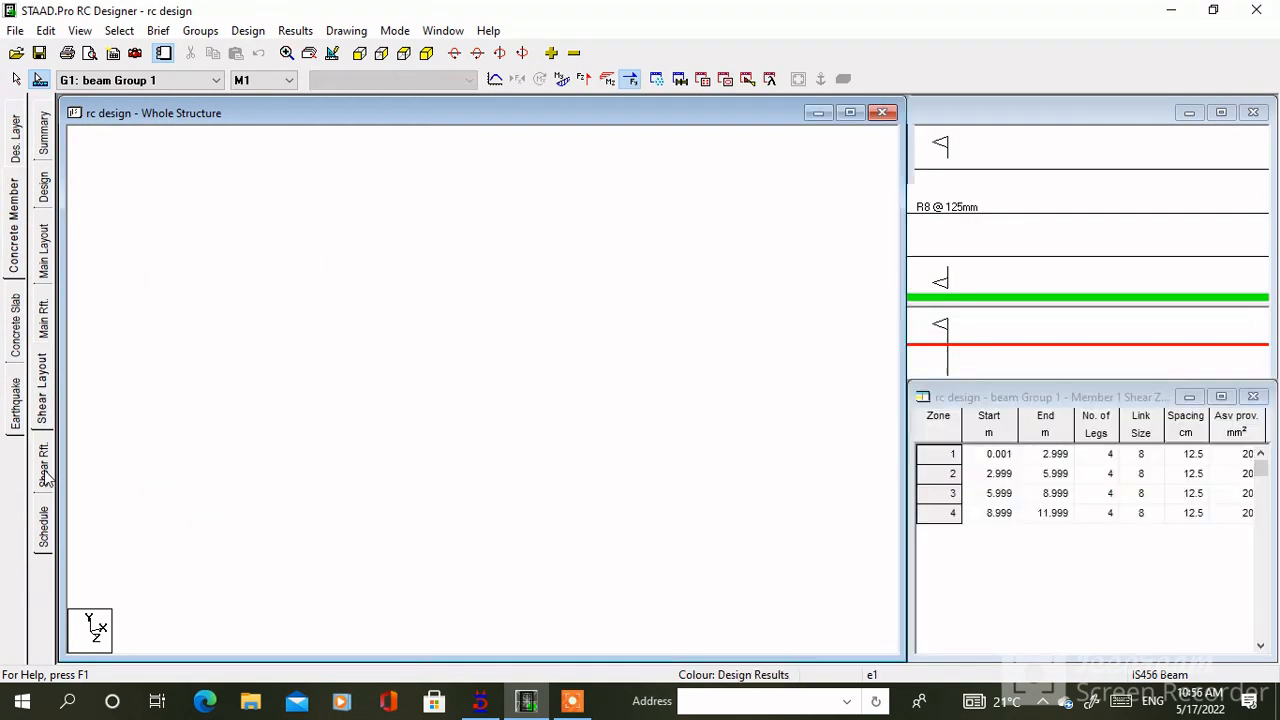
pyautogui.click(44, 264)
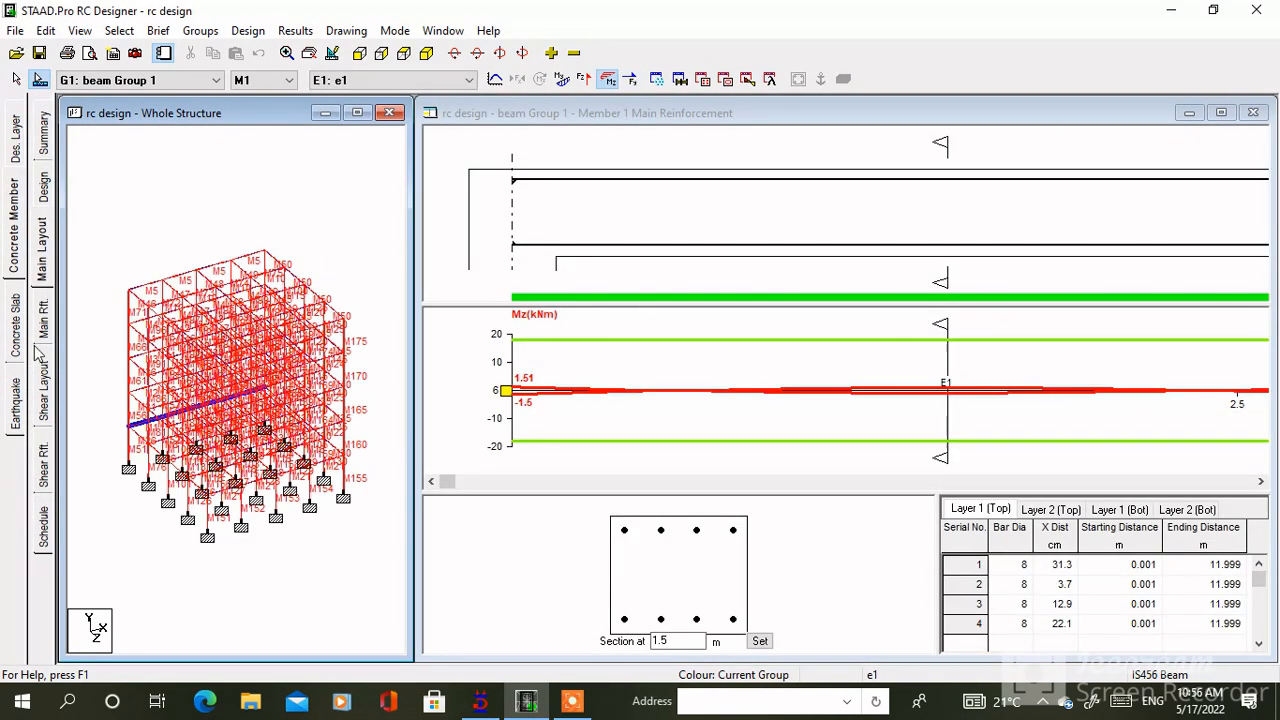
pyautogui.click(44, 394)
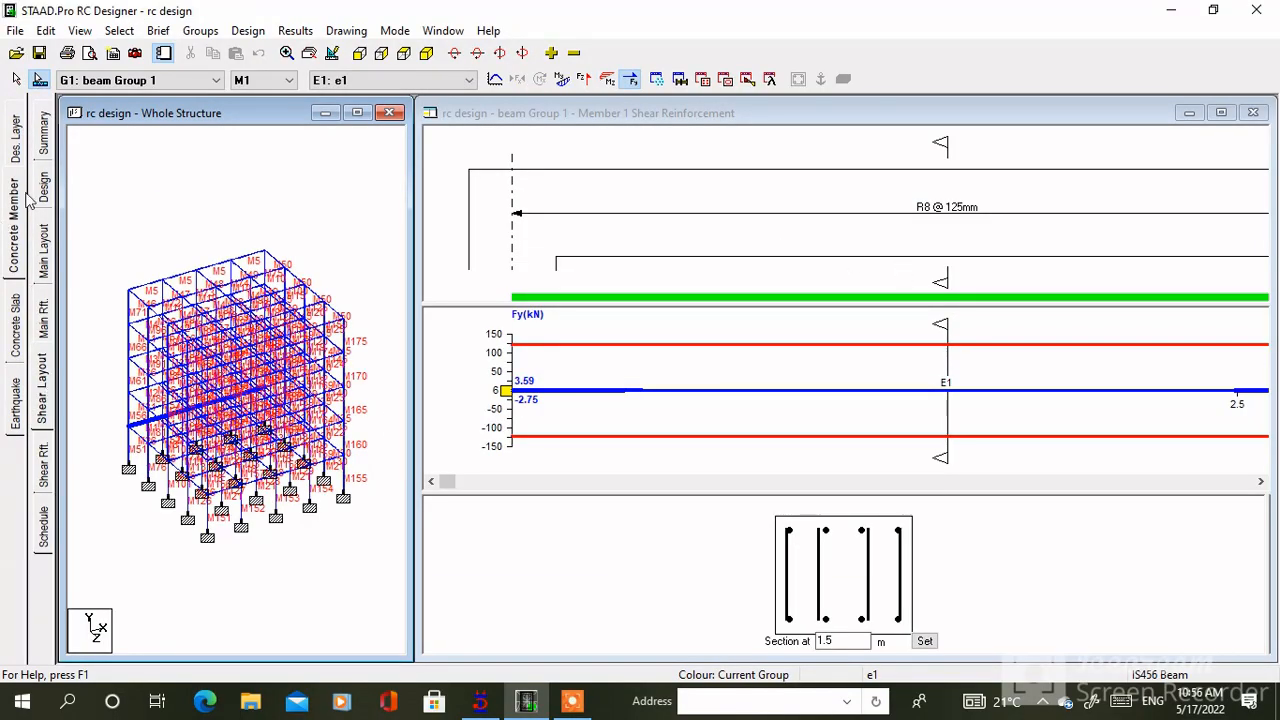
# - Open member M1's bar schedule and export its DXF drawing on A2 at 1:20 to the Desktop as rc design_002 acad
pyautogui.click(44, 532)
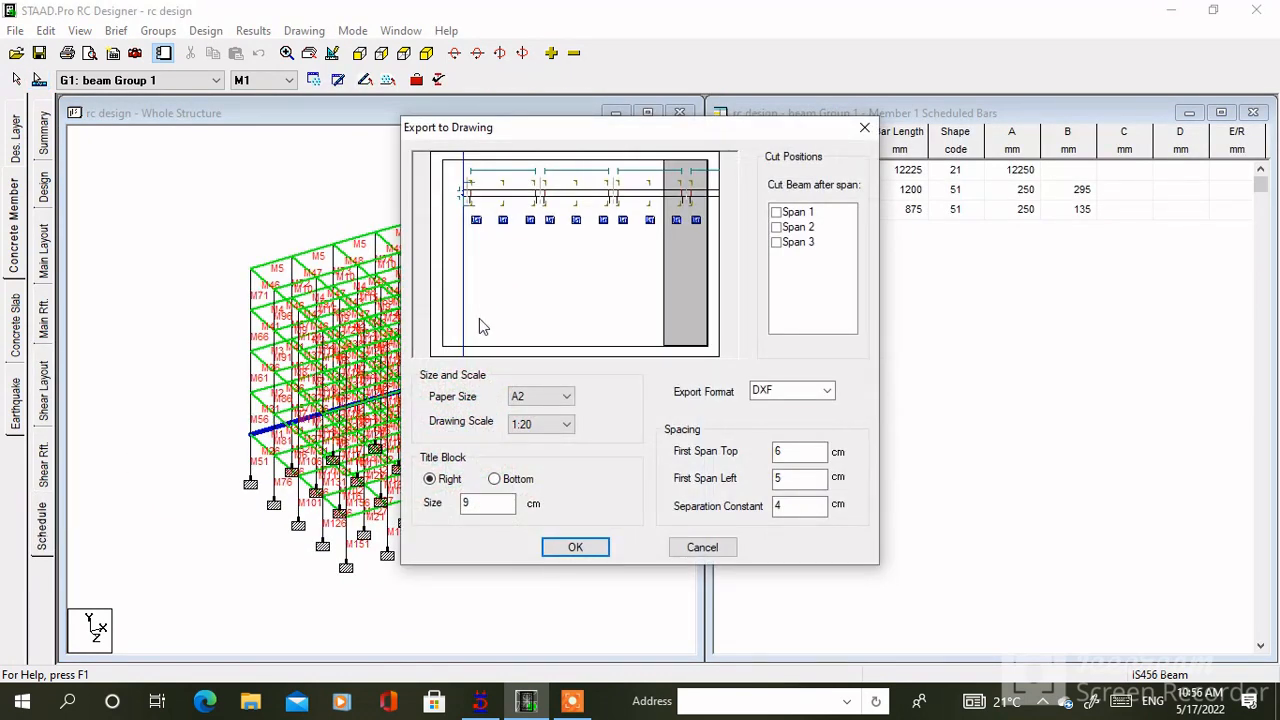
pyautogui.click(588, 550)
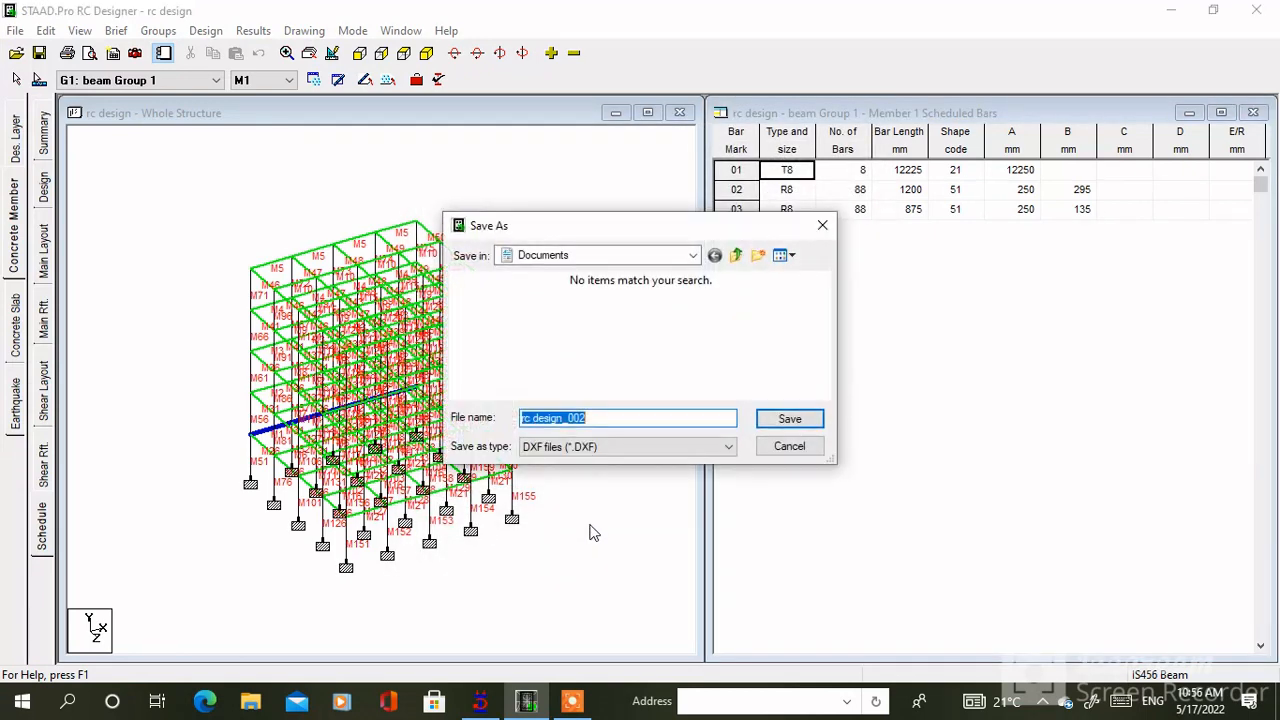
pyautogui.click(594, 418)
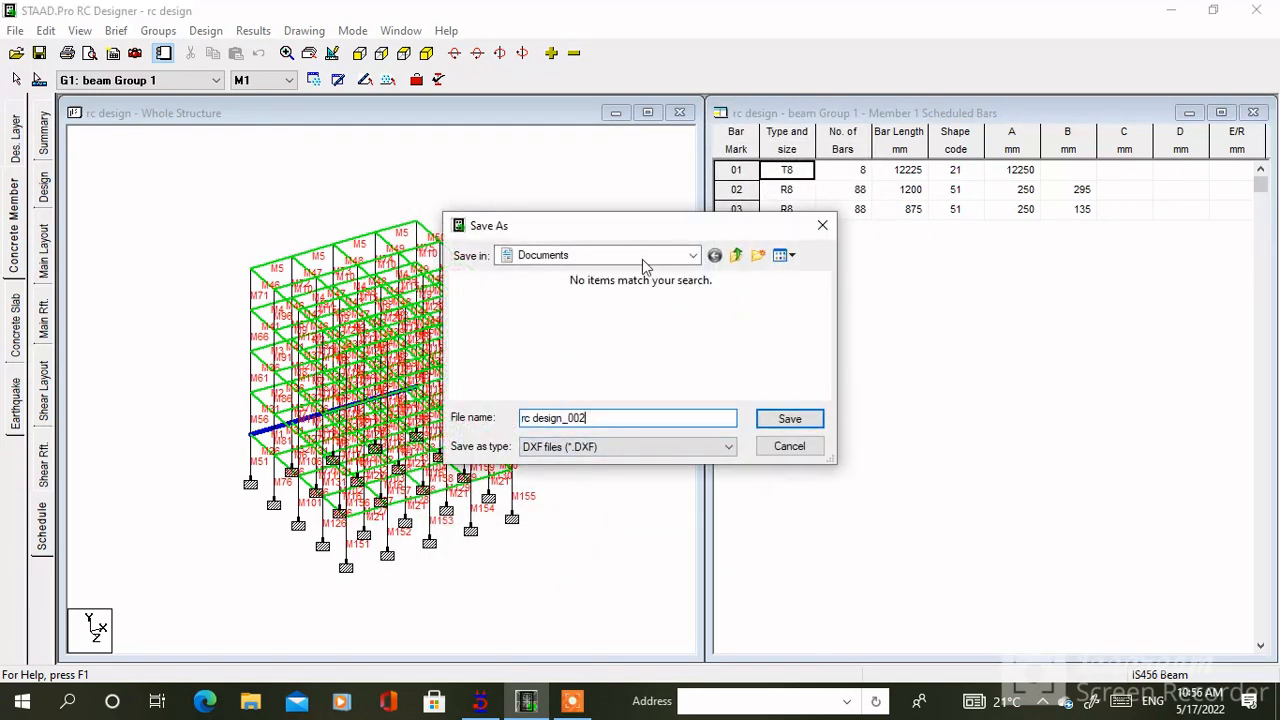
pyautogui.click(694, 261)
pyautogui.click(694, 261)
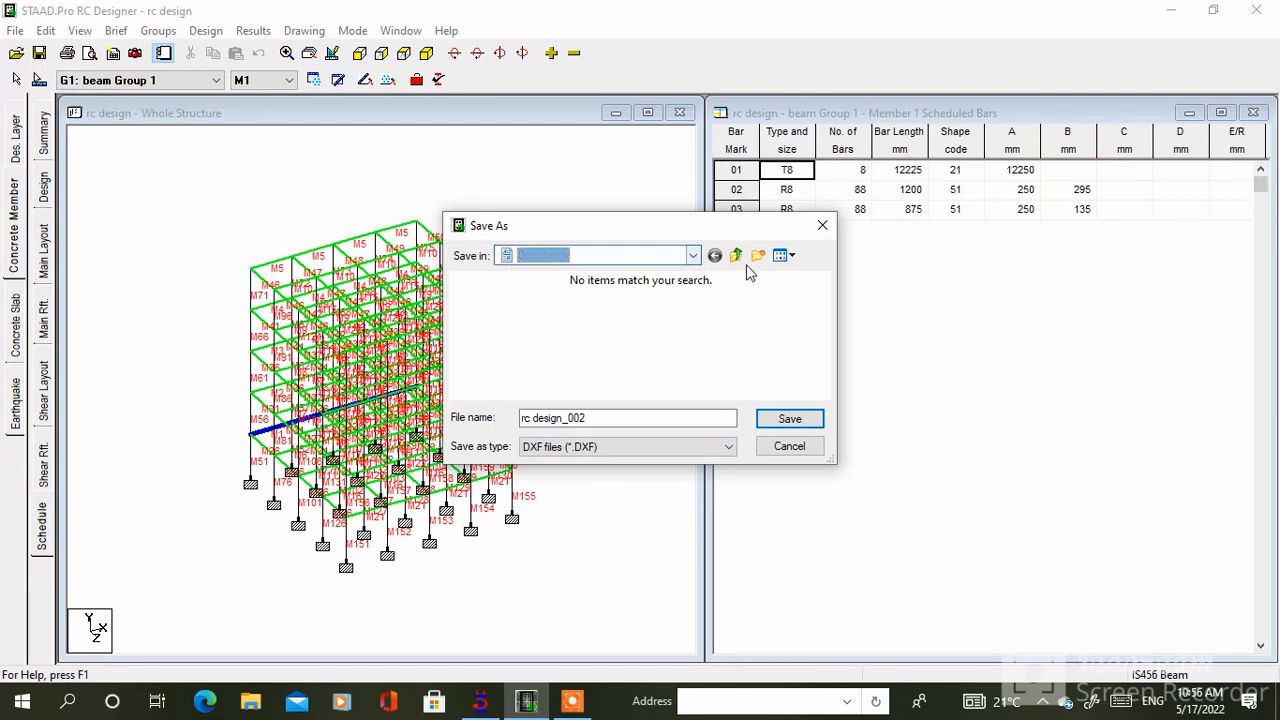
pyautogui.click(689, 255)
pyautogui.click(560, 268)
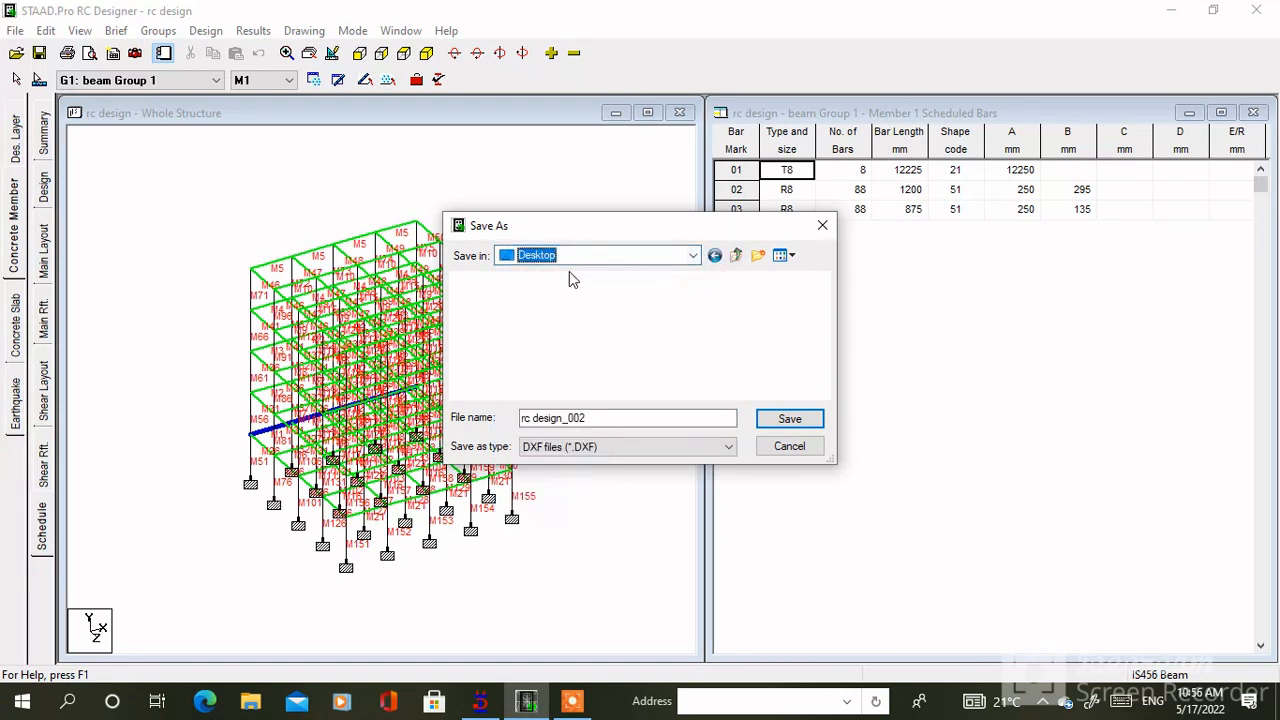
pyautogui.click(593, 419)
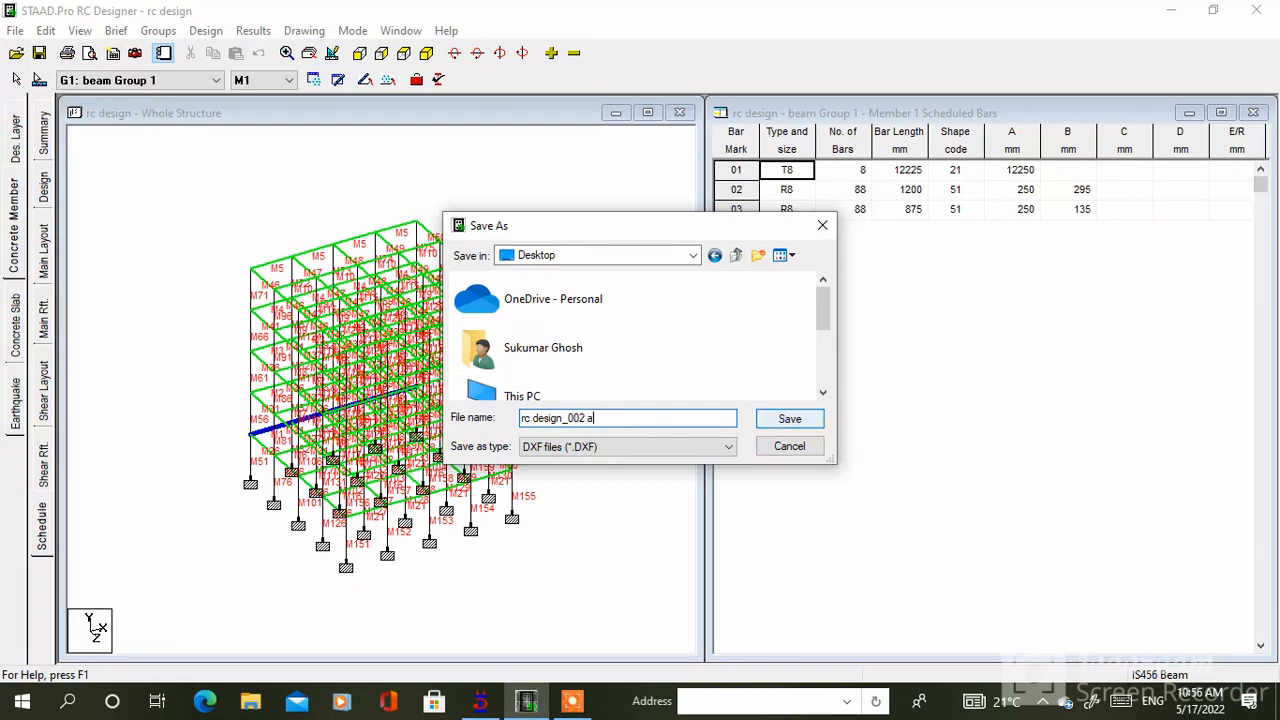
pyautogui.click(785, 420)
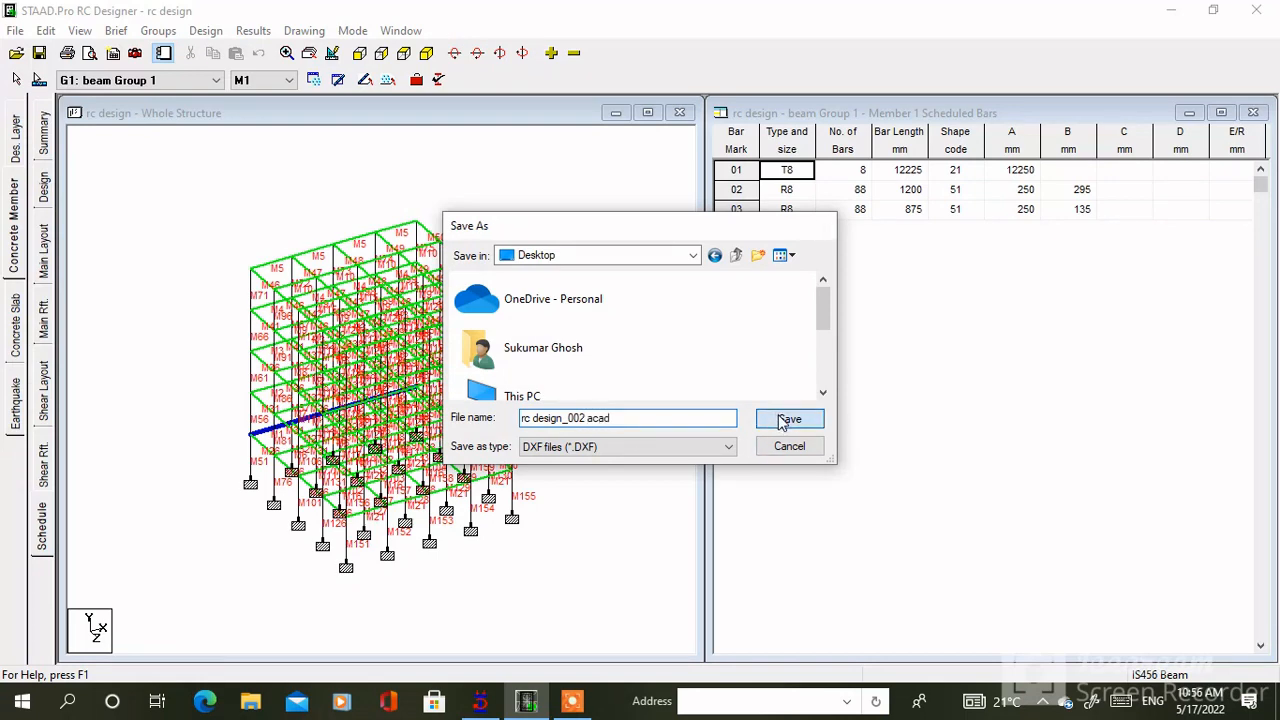
# - Go to the refreshed desktop, open the exported rc design_002 acad file in AutoCAD and dismiss the welcome window
pyautogui.click(1167, 9)
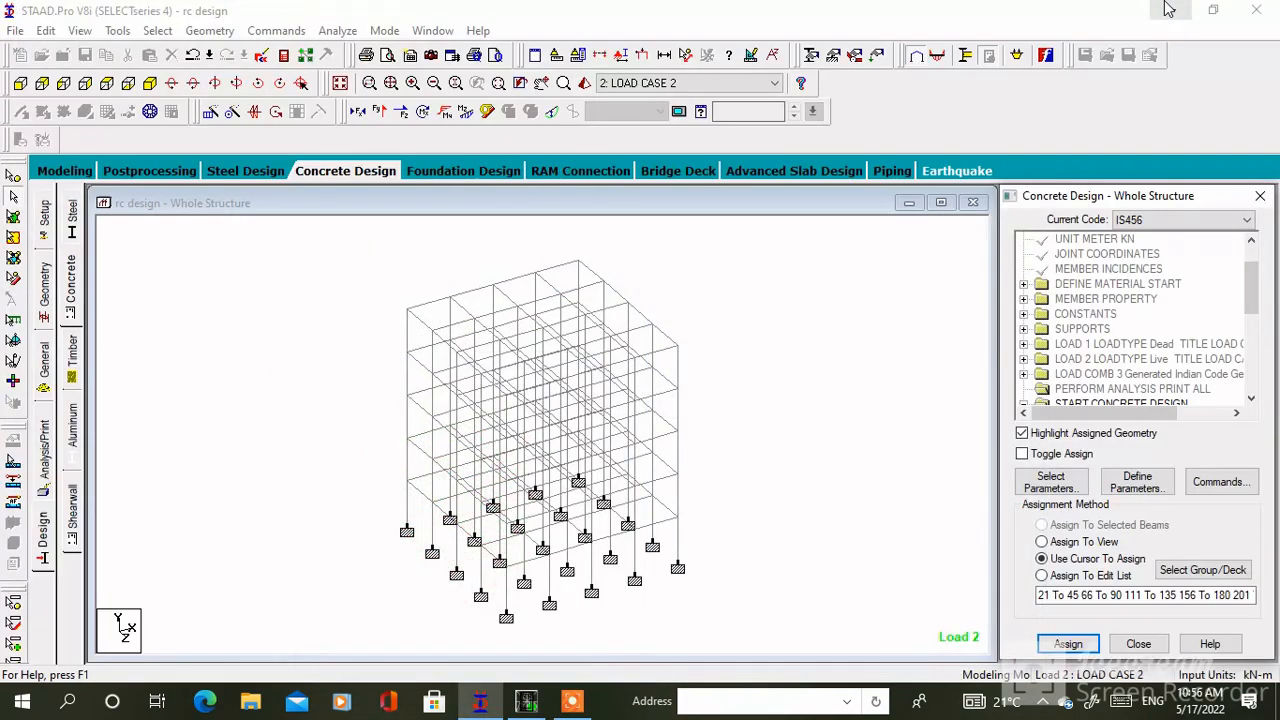
pyautogui.click(1170, 9)
pyautogui.rightClick(320, 204)
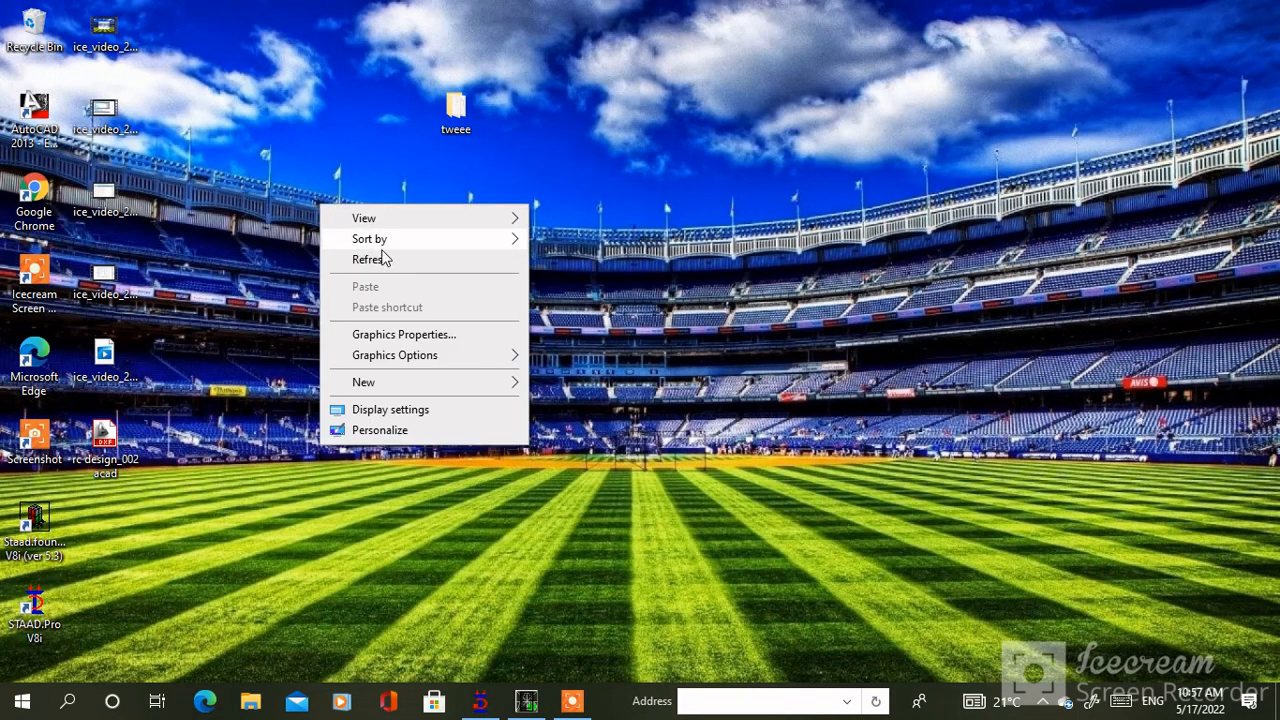
pyautogui.click(379, 258)
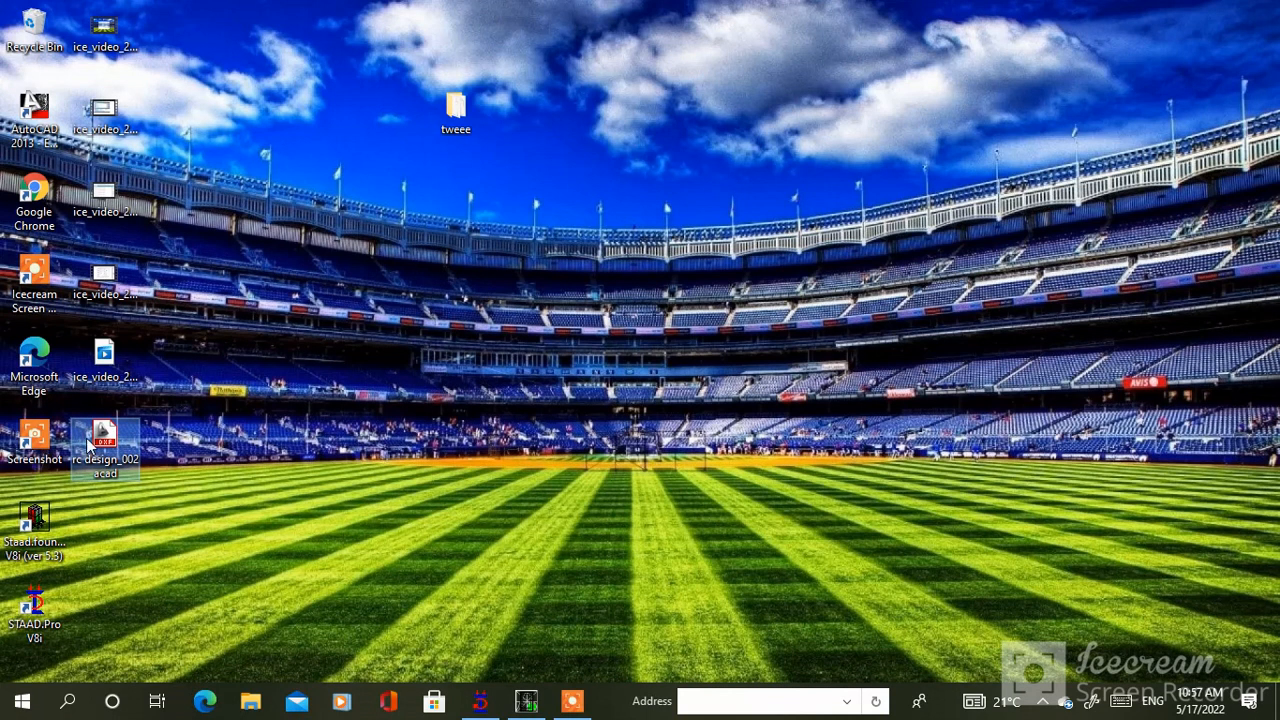
pyautogui.doubleClick(114, 455)
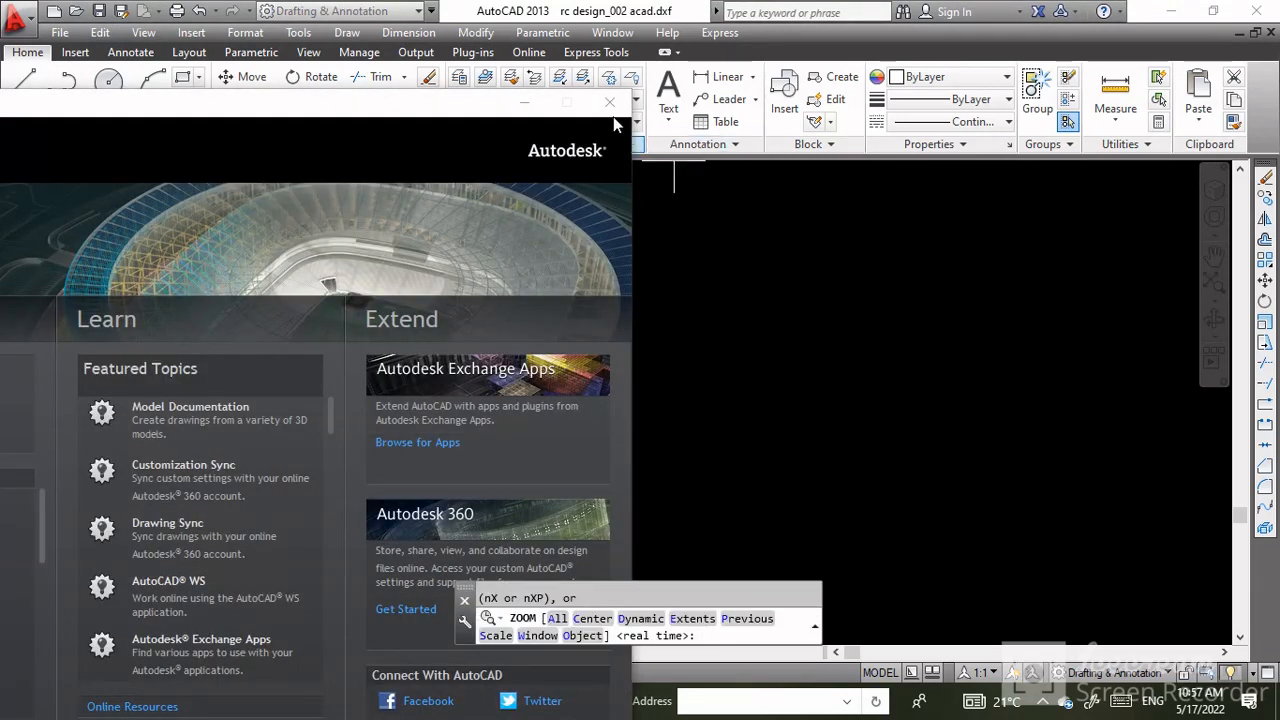
pyautogui.click(610, 103)
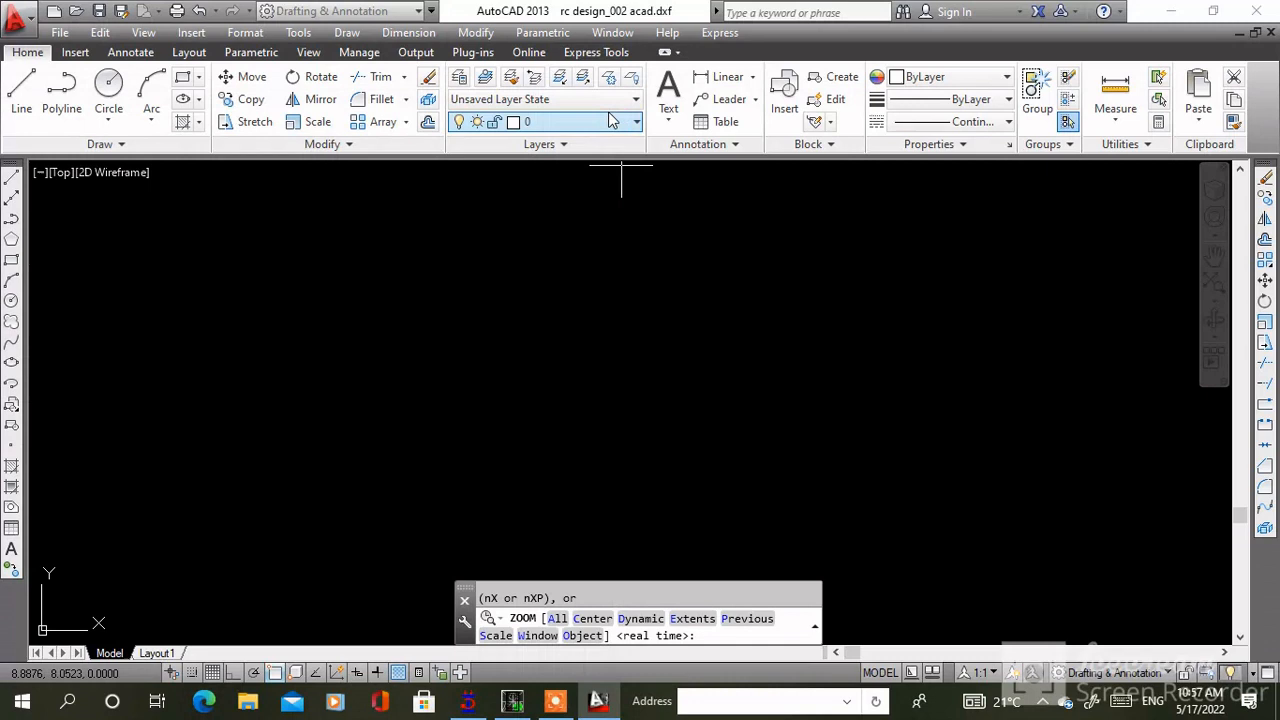
# - Fit the whole exported beam drawing in view with the Zoom All option
pyautogui.click(493, 409)
pyautogui.click(669, 536)
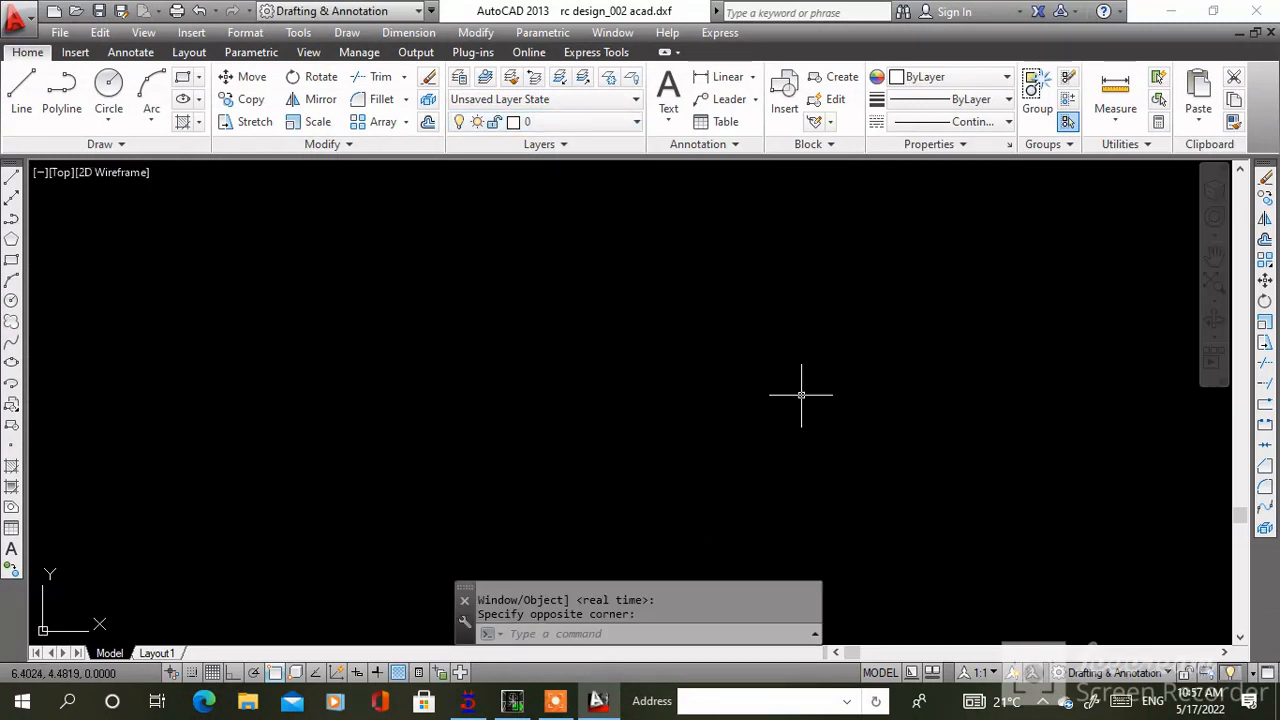
pyautogui.write('z')
pyautogui.press('Return')
pyautogui.write('a')
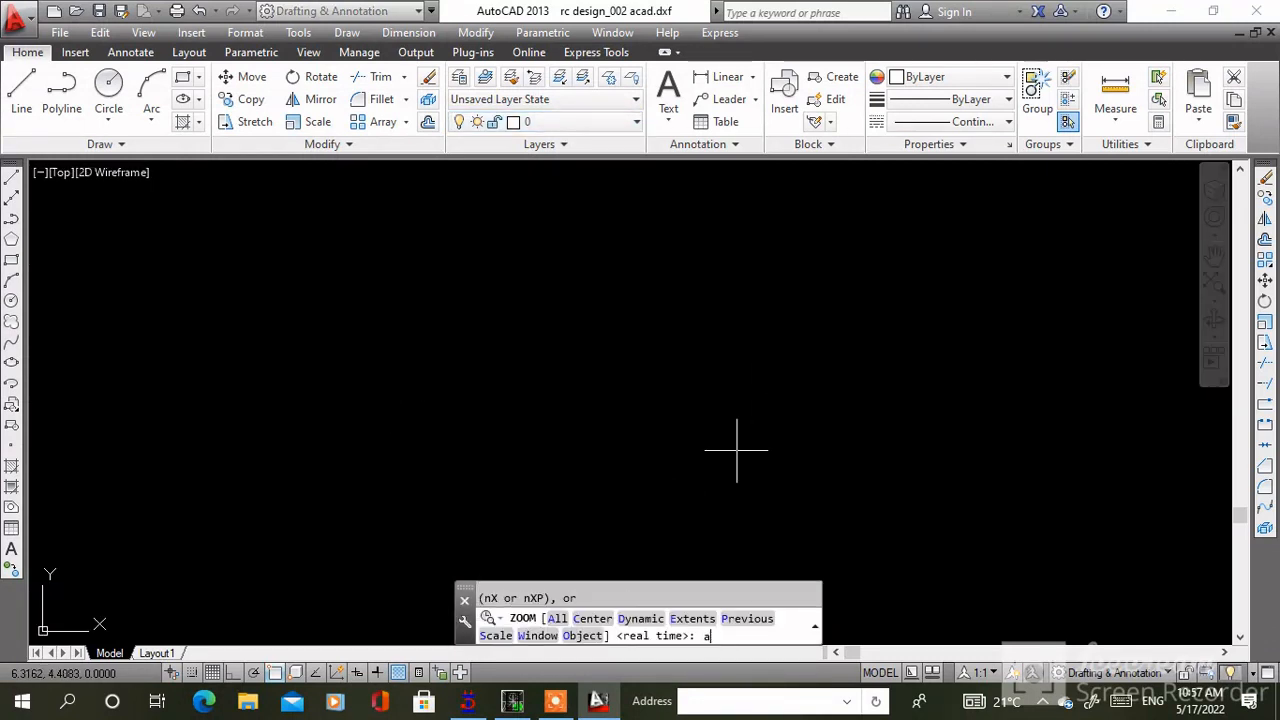
pyautogui.press('Return')
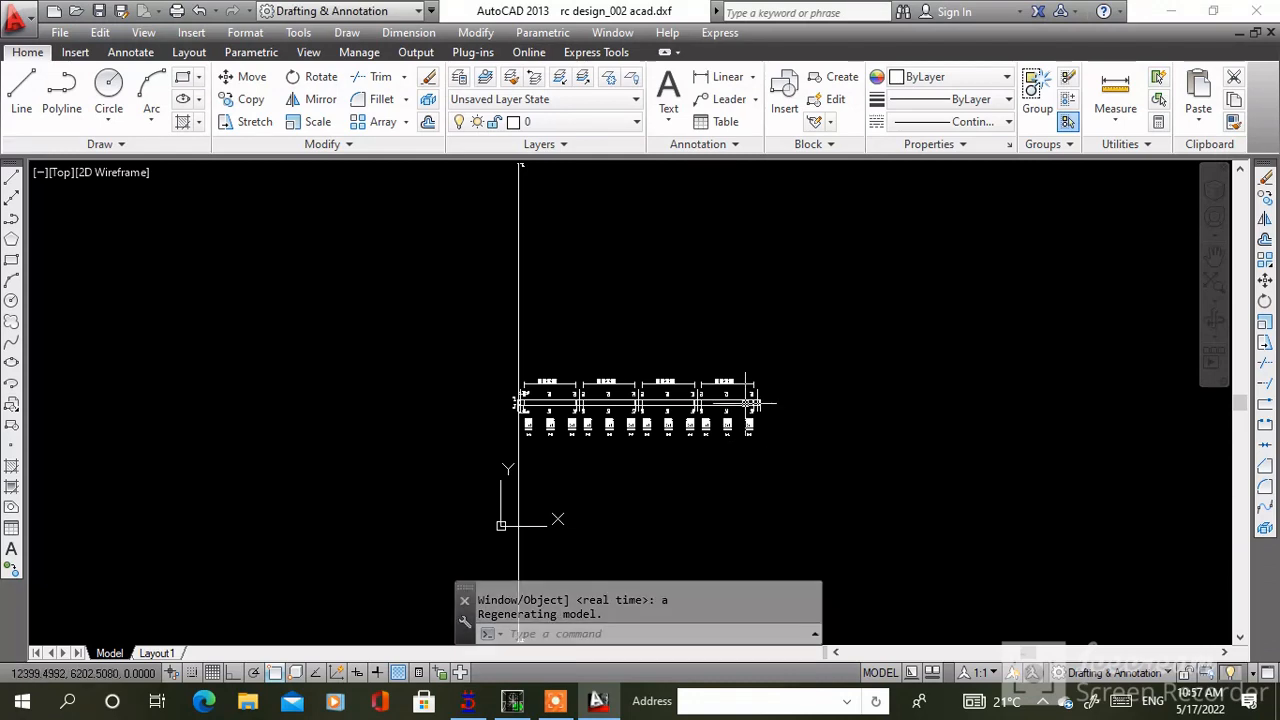
# - Examine the beam elevation, its link and bar labels, and the lettered cross-sections along all the spans
pyautogui.scroll(9, 691, 374)
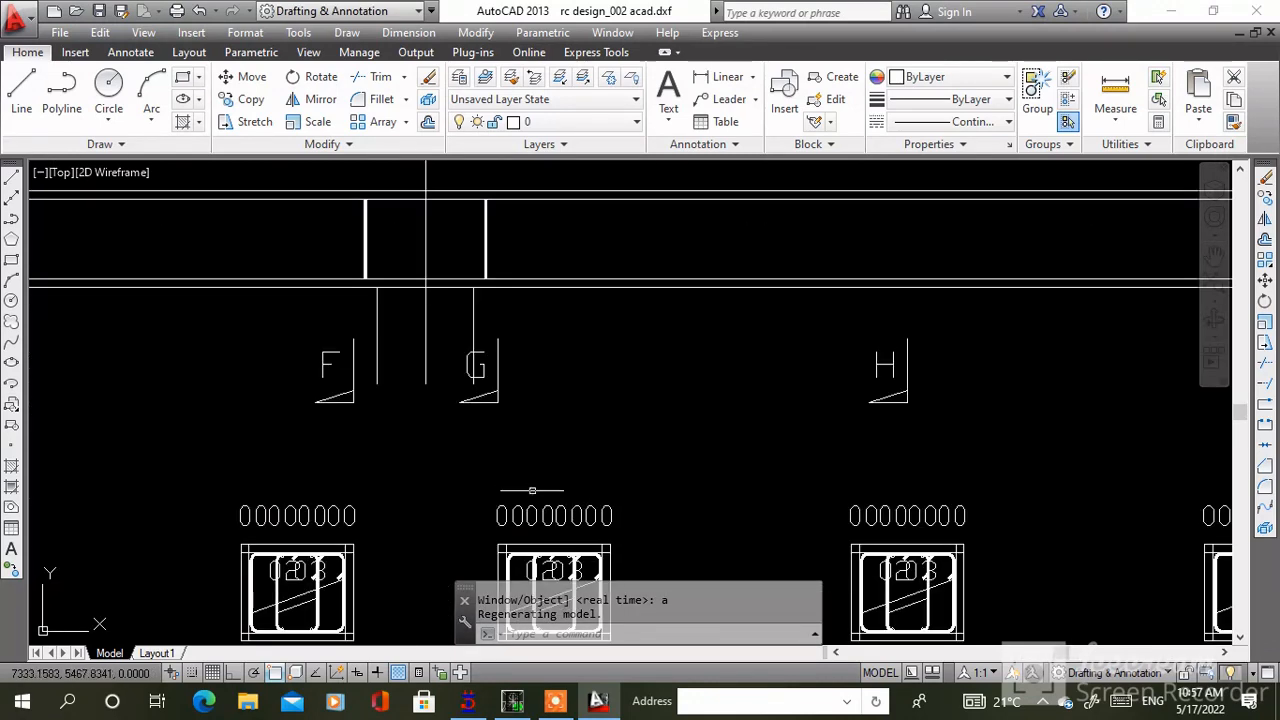
pyautogui.scroll(-6, 529, 332)
pyautogui.moveTo(562, 346); pyautogui.dragTo(900, 411, button='middle')
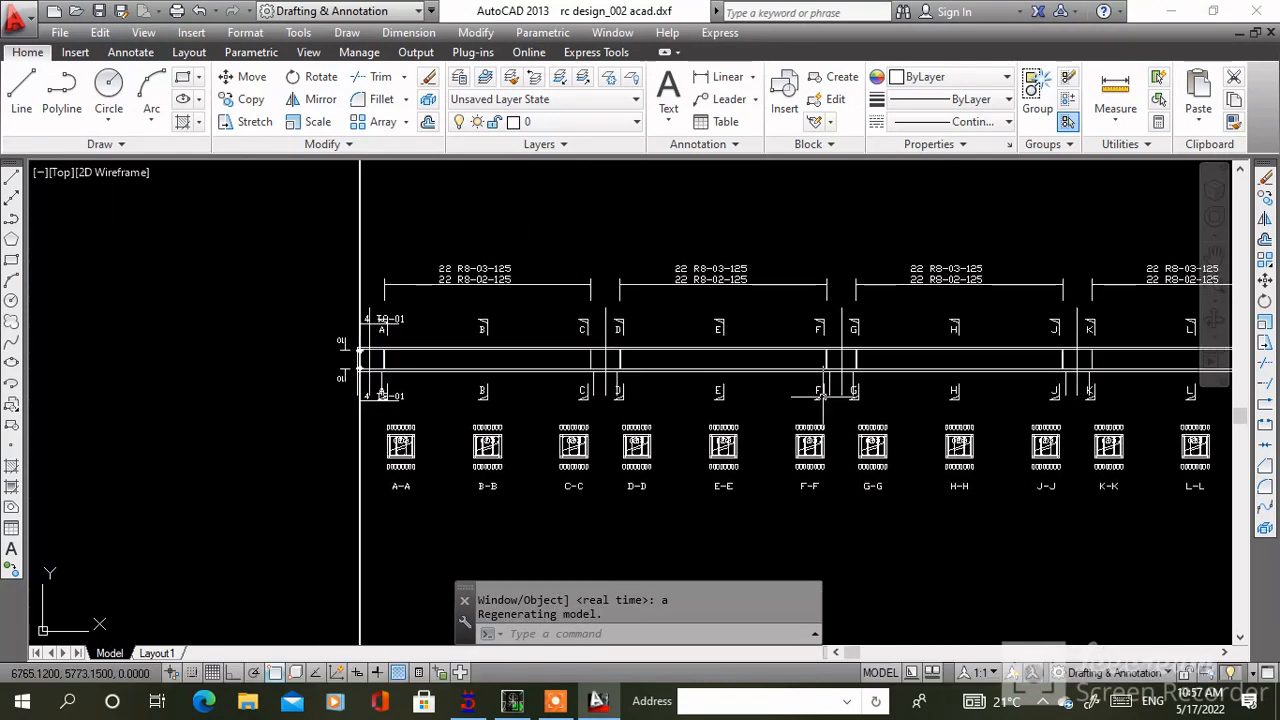
pyautogui.scroll(2, 500, 288)
pyautogui.scroll(1, 540, 300)
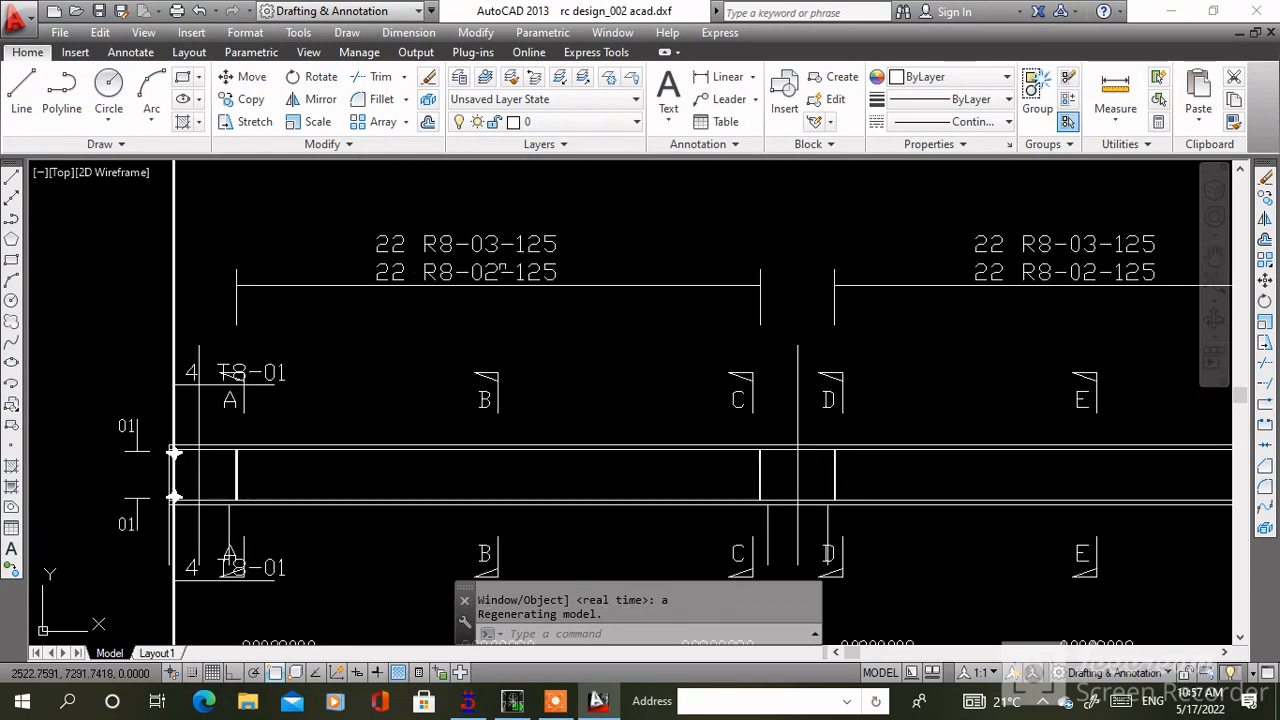
pyautogui.scroll(-3, 573, 350)
pyautogui.scroll(-2, 706, 420)
pyautogui.scroll(2, 806, 391)
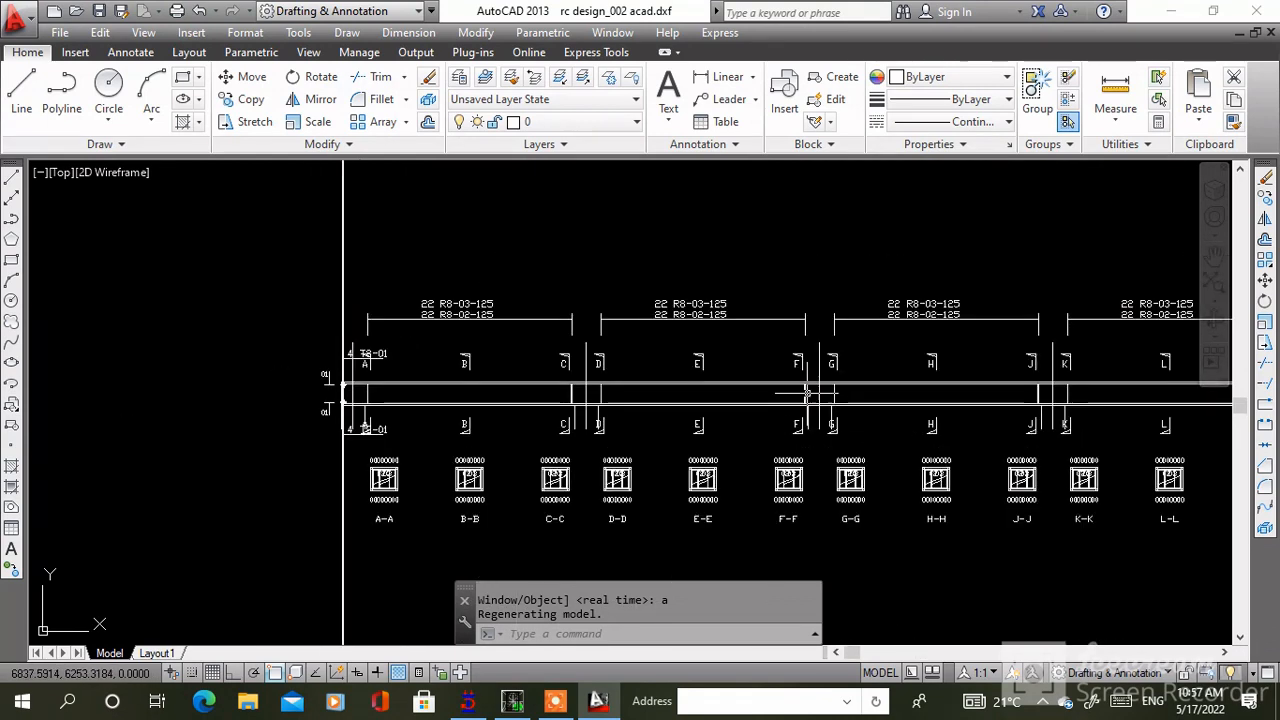
pyautogui.moveTo(904, 396); pyautogui.dragTo(386, 334, button='middle')
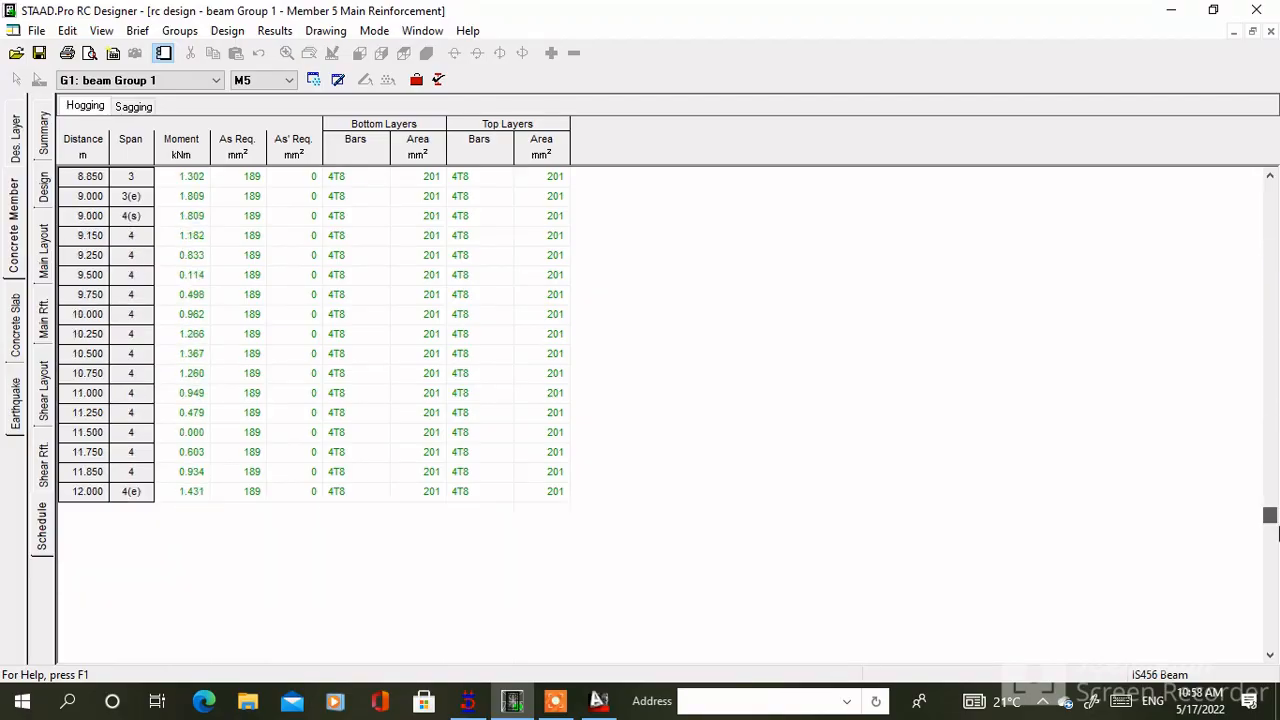
# - Switch back to RC Designer and examine beam member M5's hogging main reinforcement table from its first distance
pyautogui.moveTo(1279, 534); pyautogui.dragTo(1208, 68)
pyautogui.scroll(3, 437, 310)
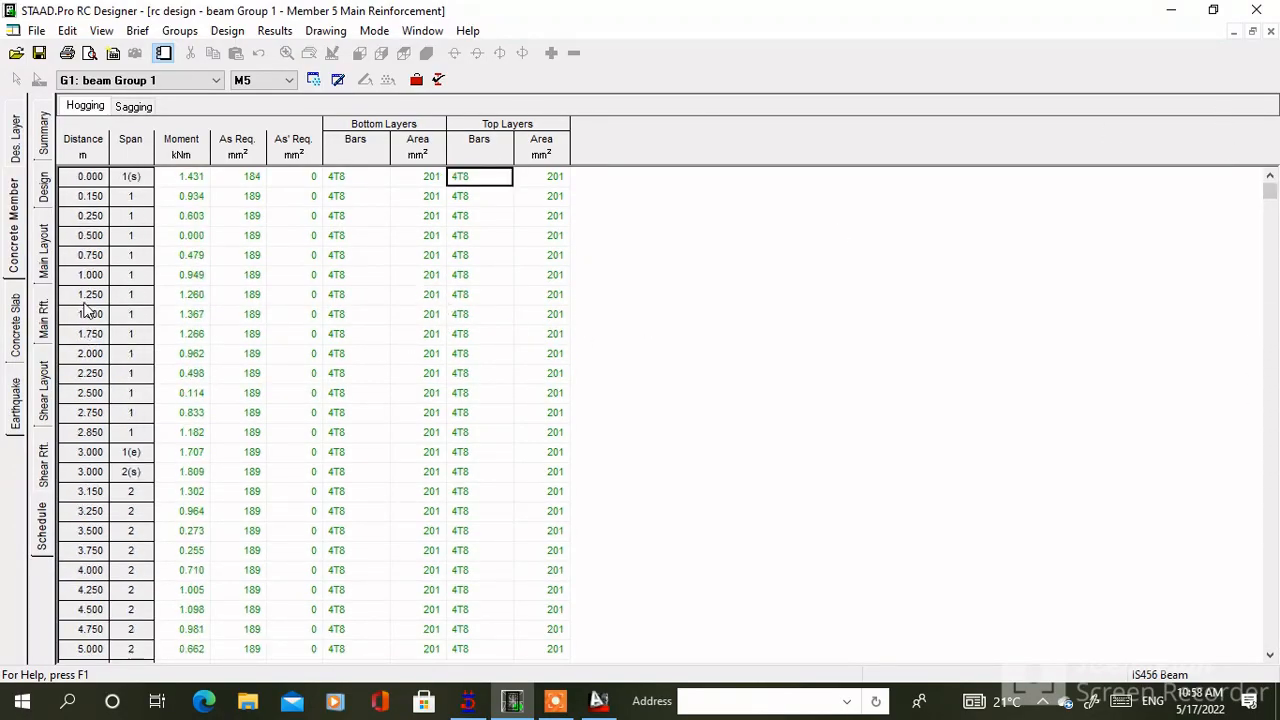